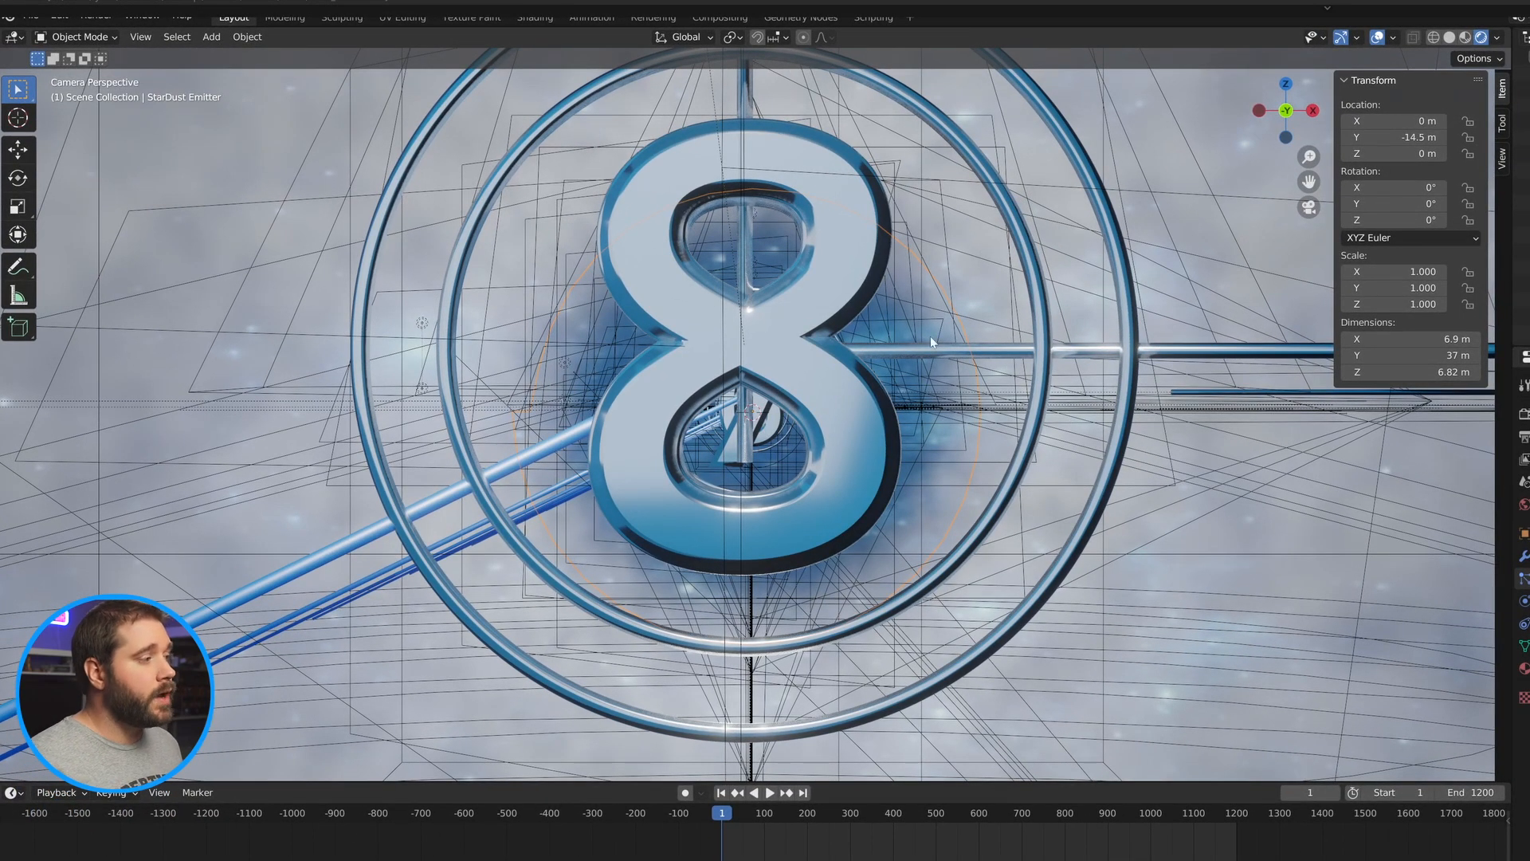
Split the 3D viewport vertically into two side-by-side areas.
{"action": "right_click", "coordinate": [1512, 387]}
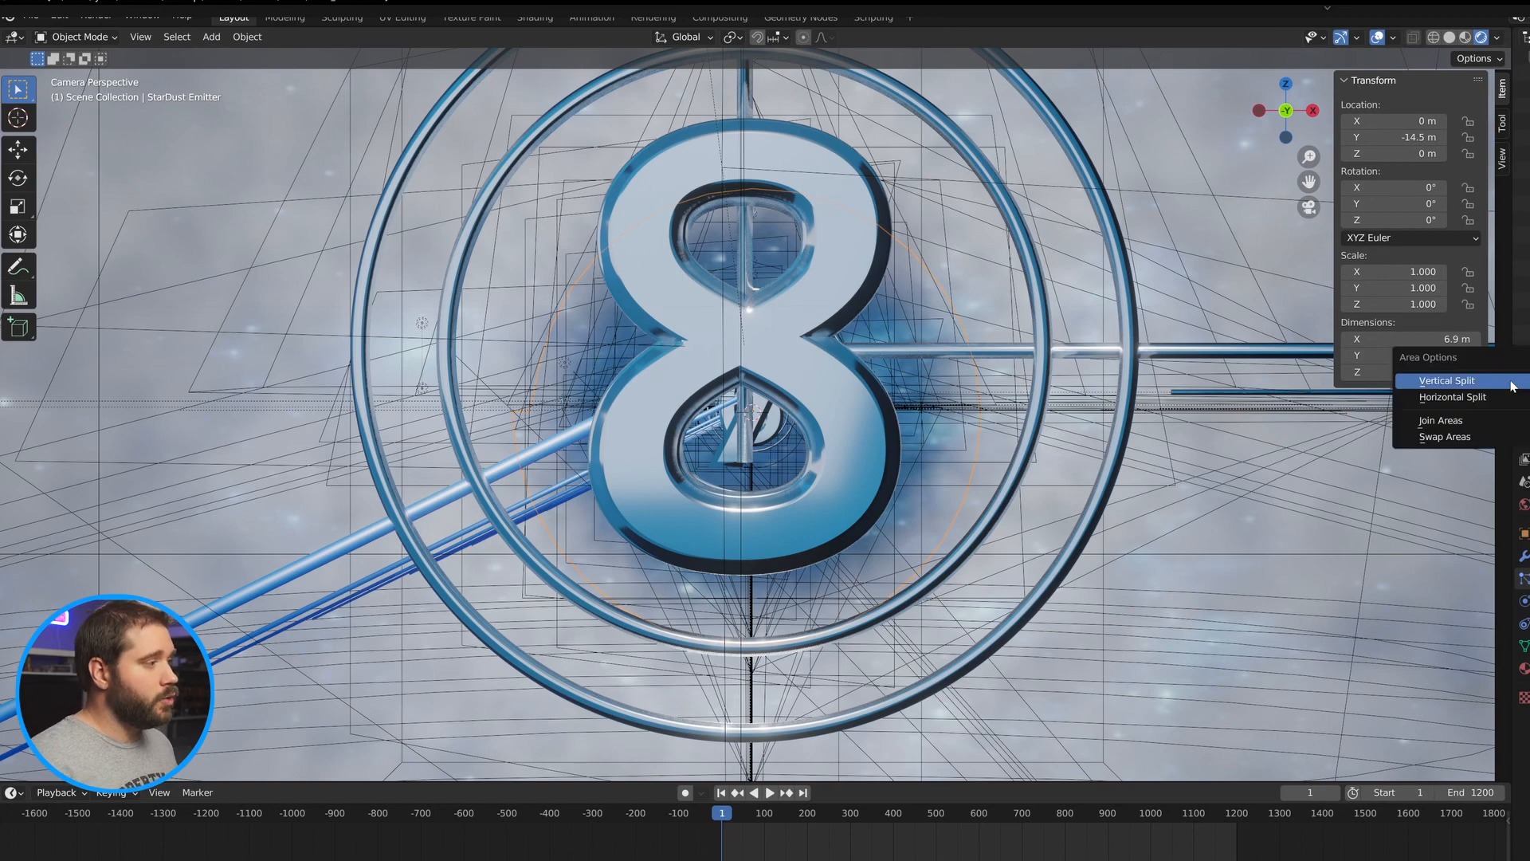
{"action": "left_click", "coordinate": [1511, 386]}
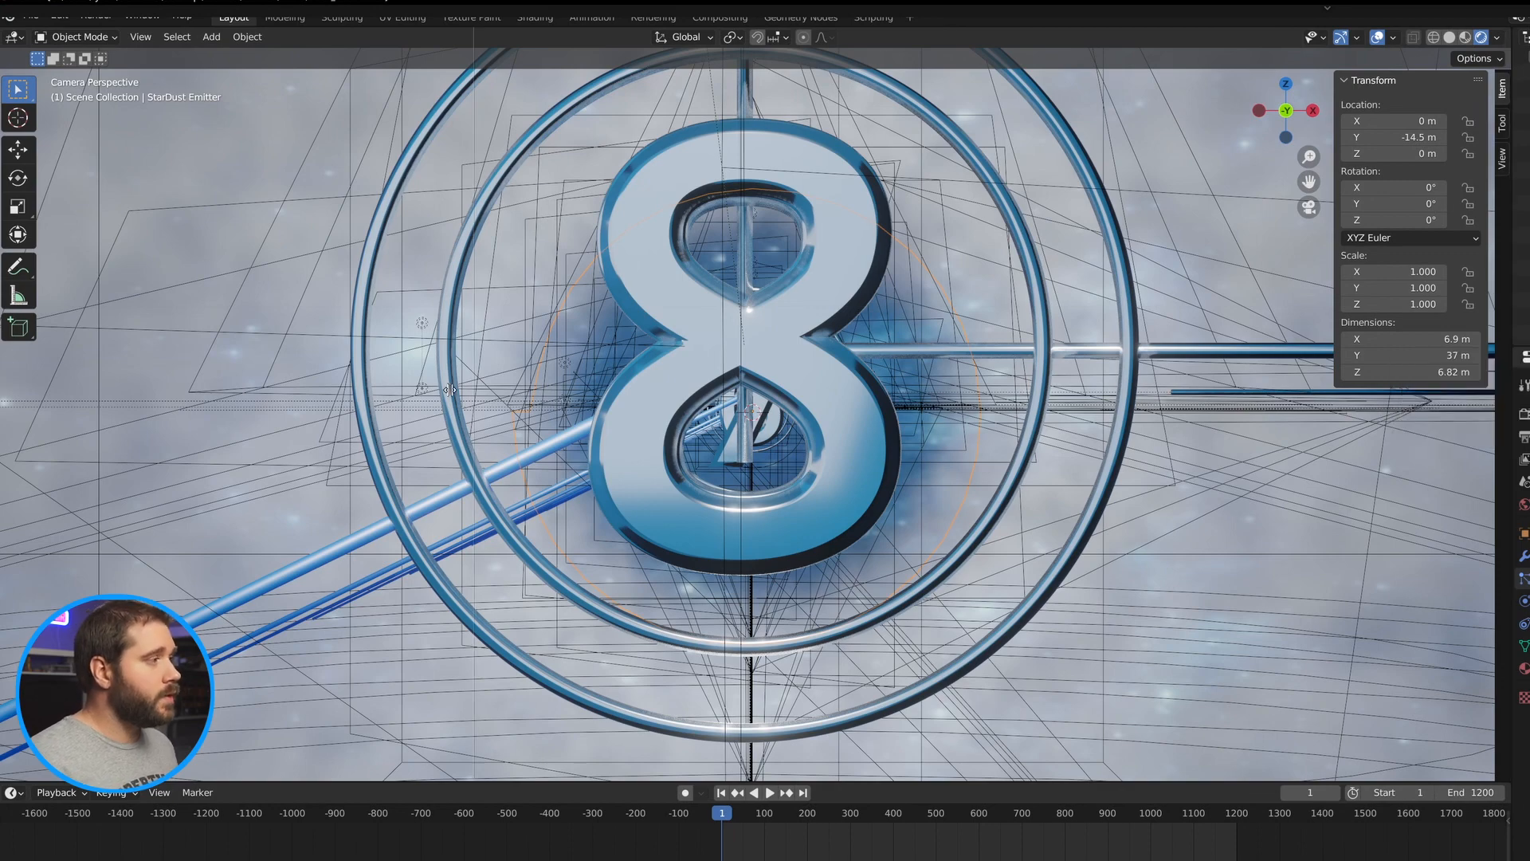
{"action": "left_click", "coordinate": [740, 385]}
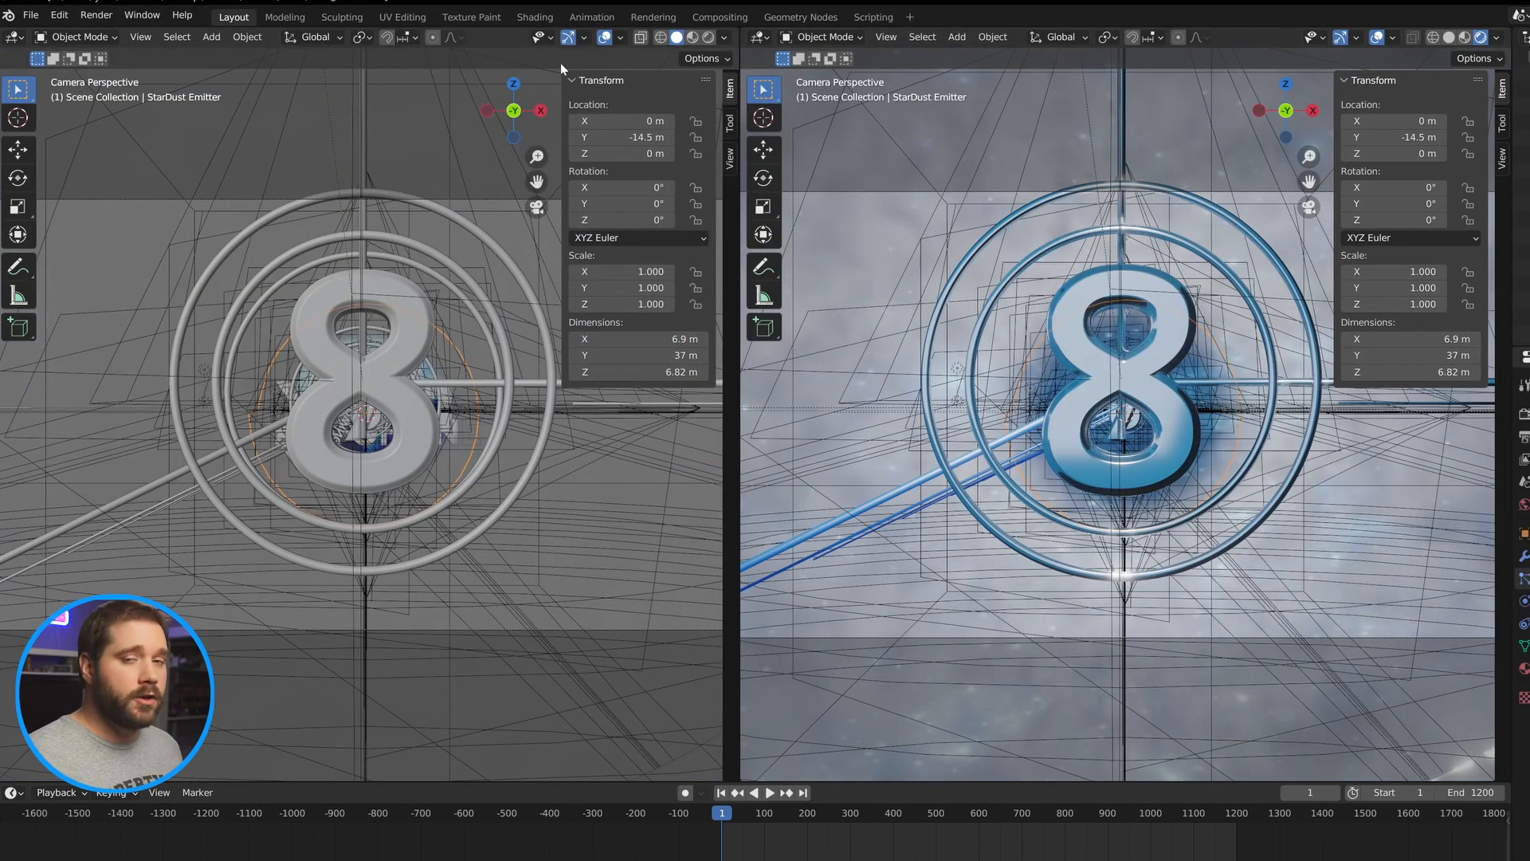
Switch the right area to the Compositor and enable Use Nodes.
{"action": "left_click", "coordinate": [764, 38]}
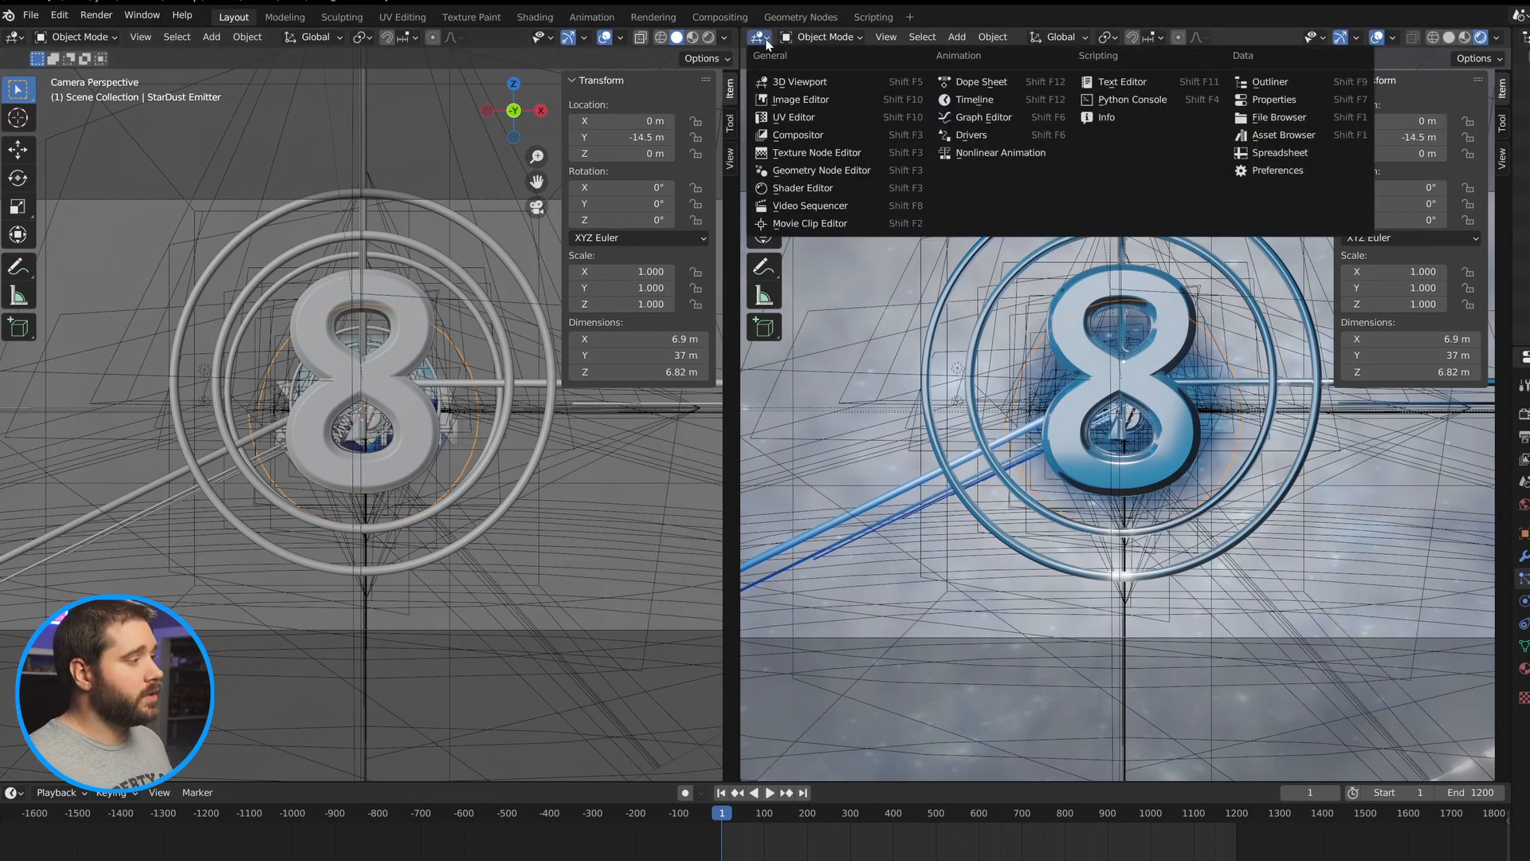
{"action": "left_click", "coordinate": [818, 136]}
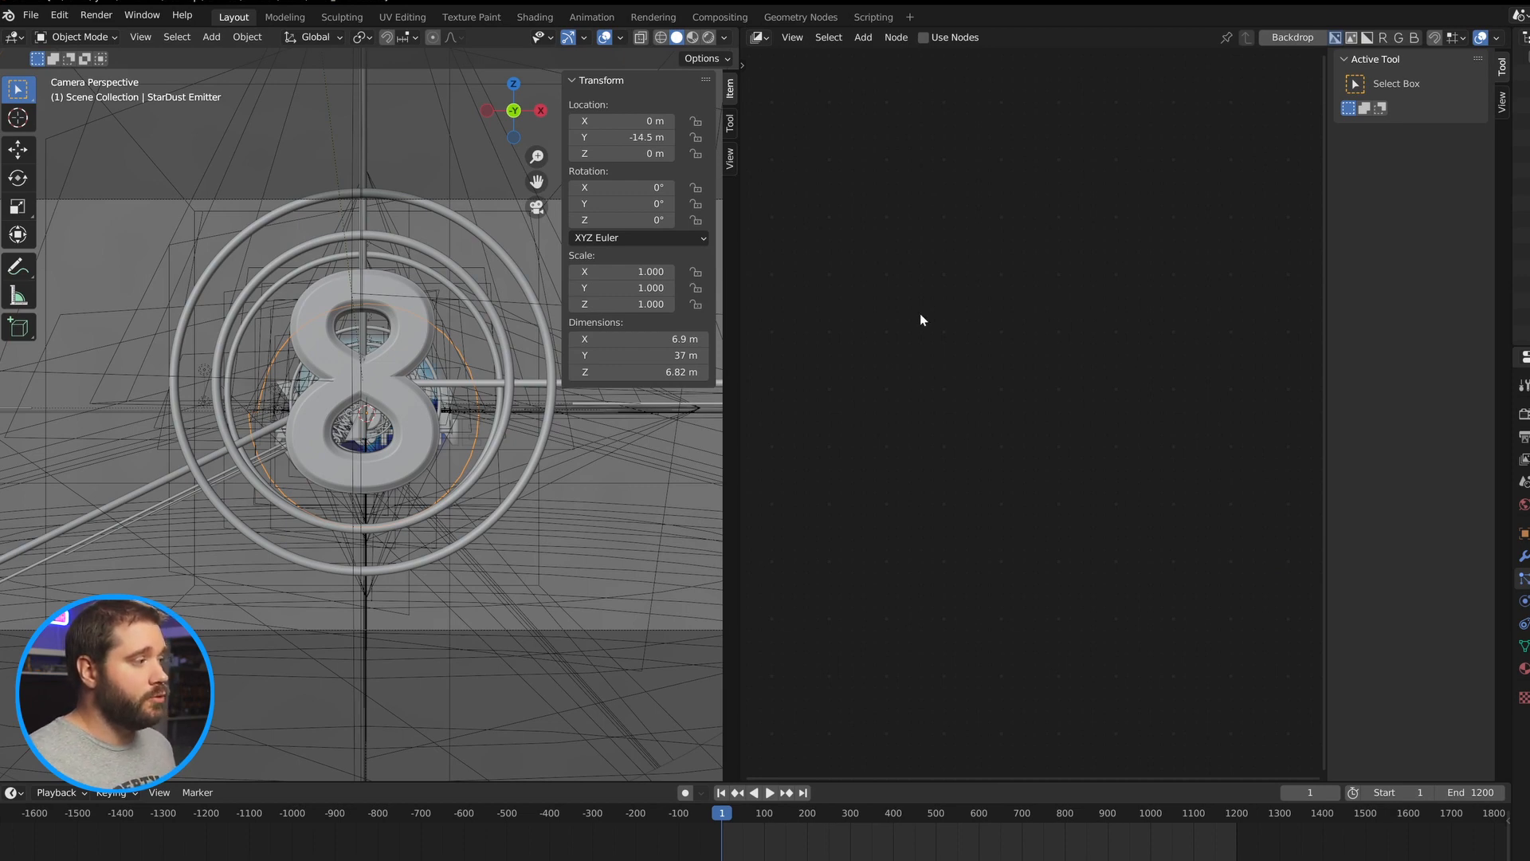
{"action": "left_click", "coordinate": [924, 38]}
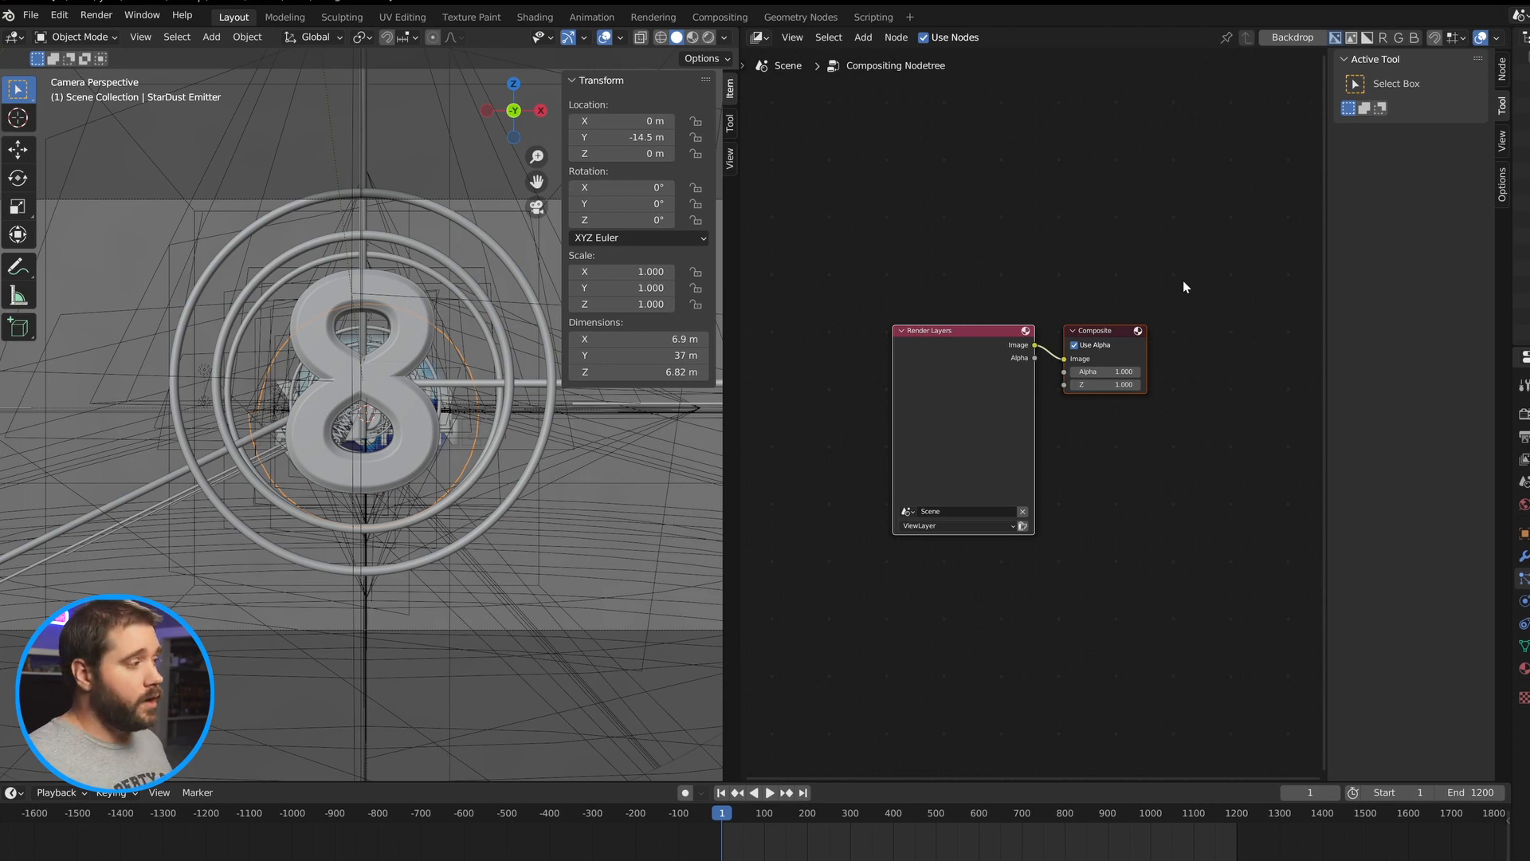
Delete the default compositor nodes and add a new Render Layers node.
{"action": "left_click_drag", "start_coordinate": [1190, 267], "coordinate": [793, 613]}
{"action": "key", "text": "x"}
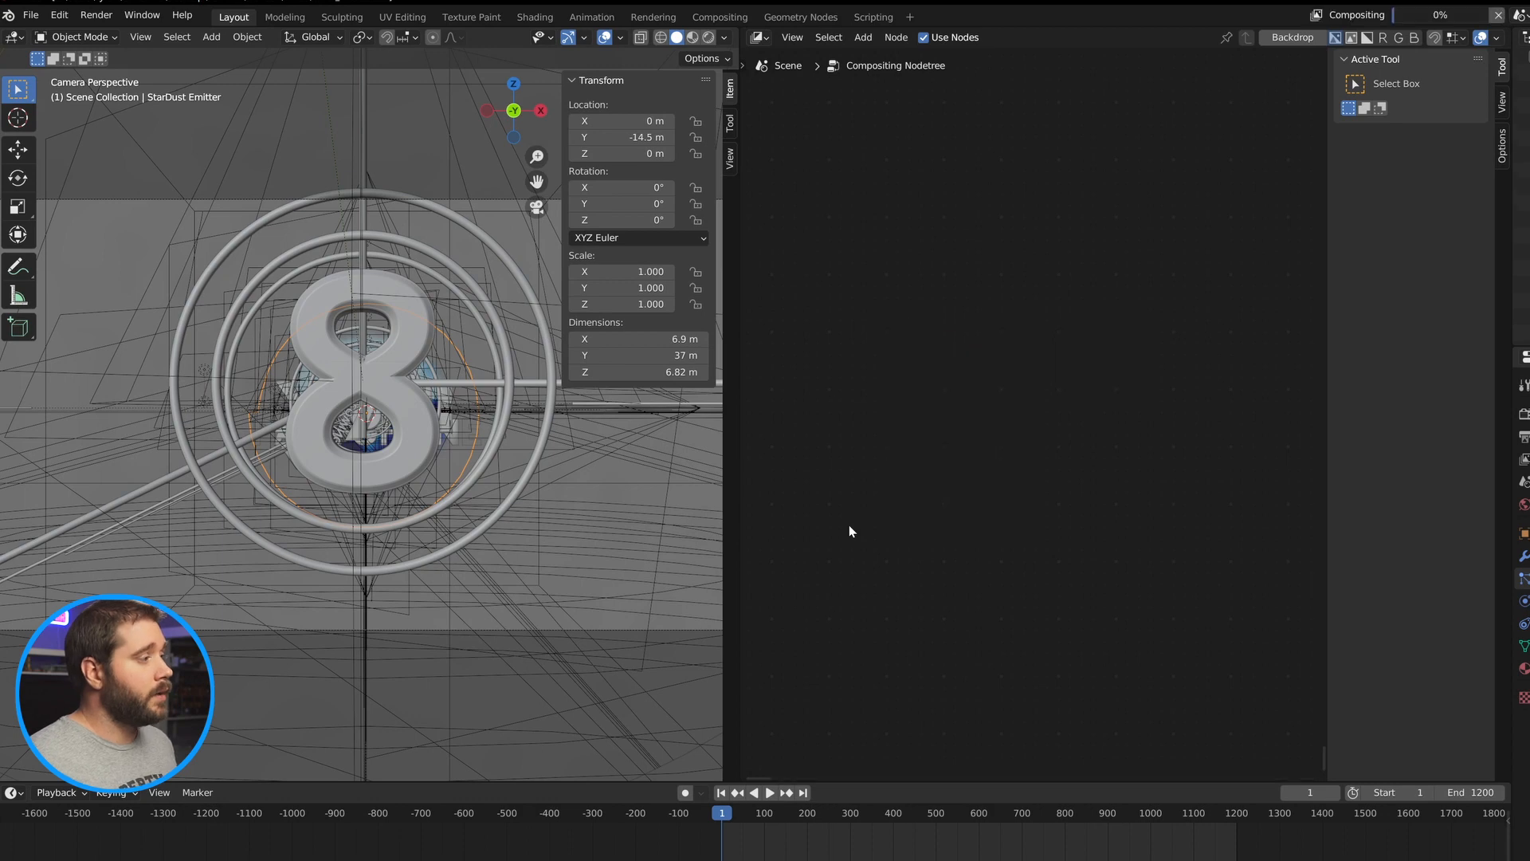
{"action": "key", "text": "shift+a"}
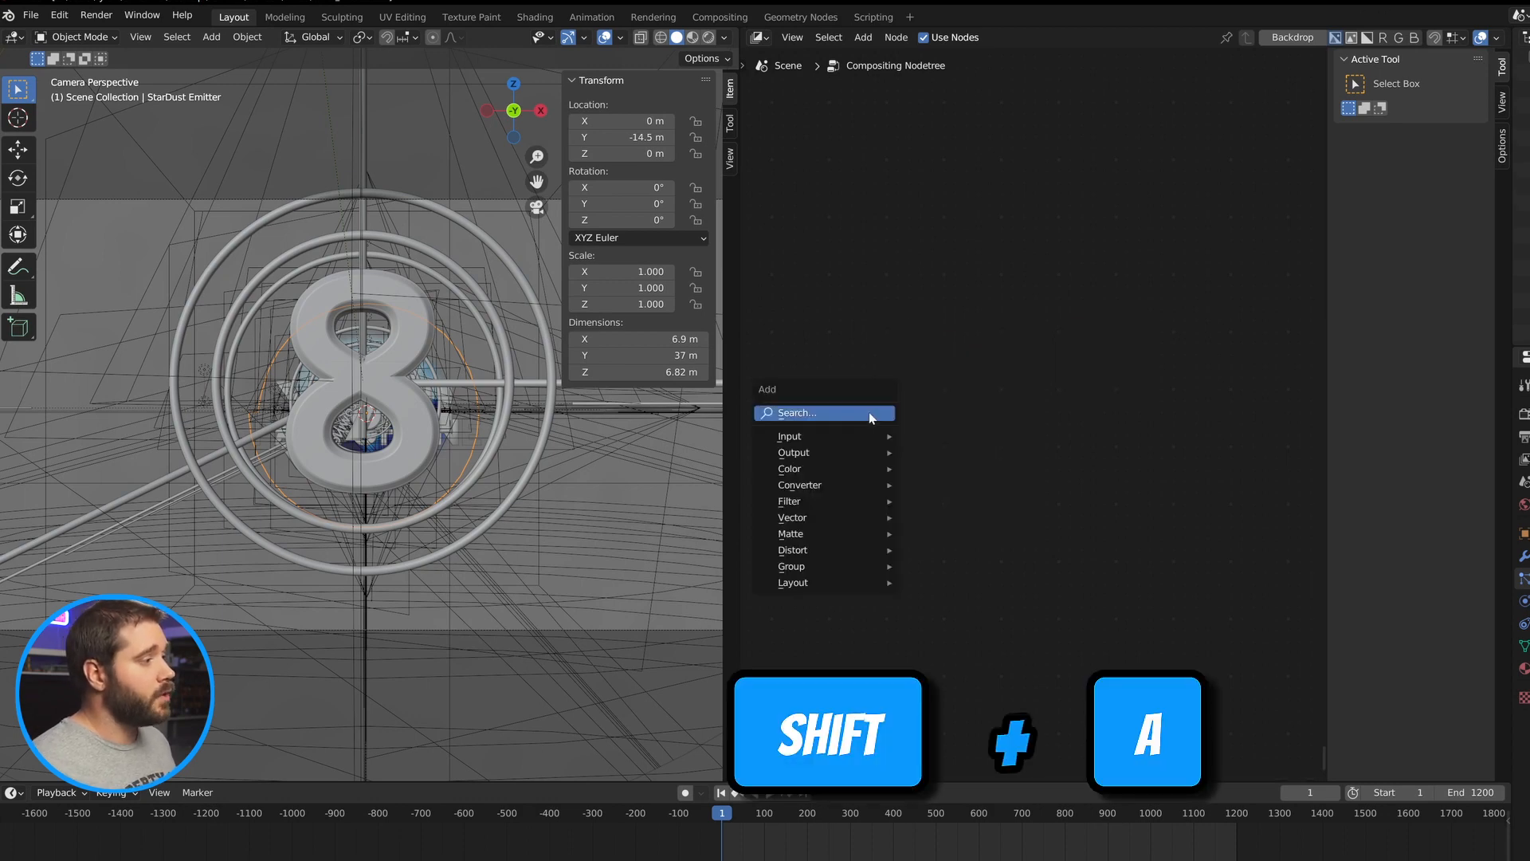
{"action": "left_click", "coordinate": [869, 412]}
{"action": "type", "text": "render"}
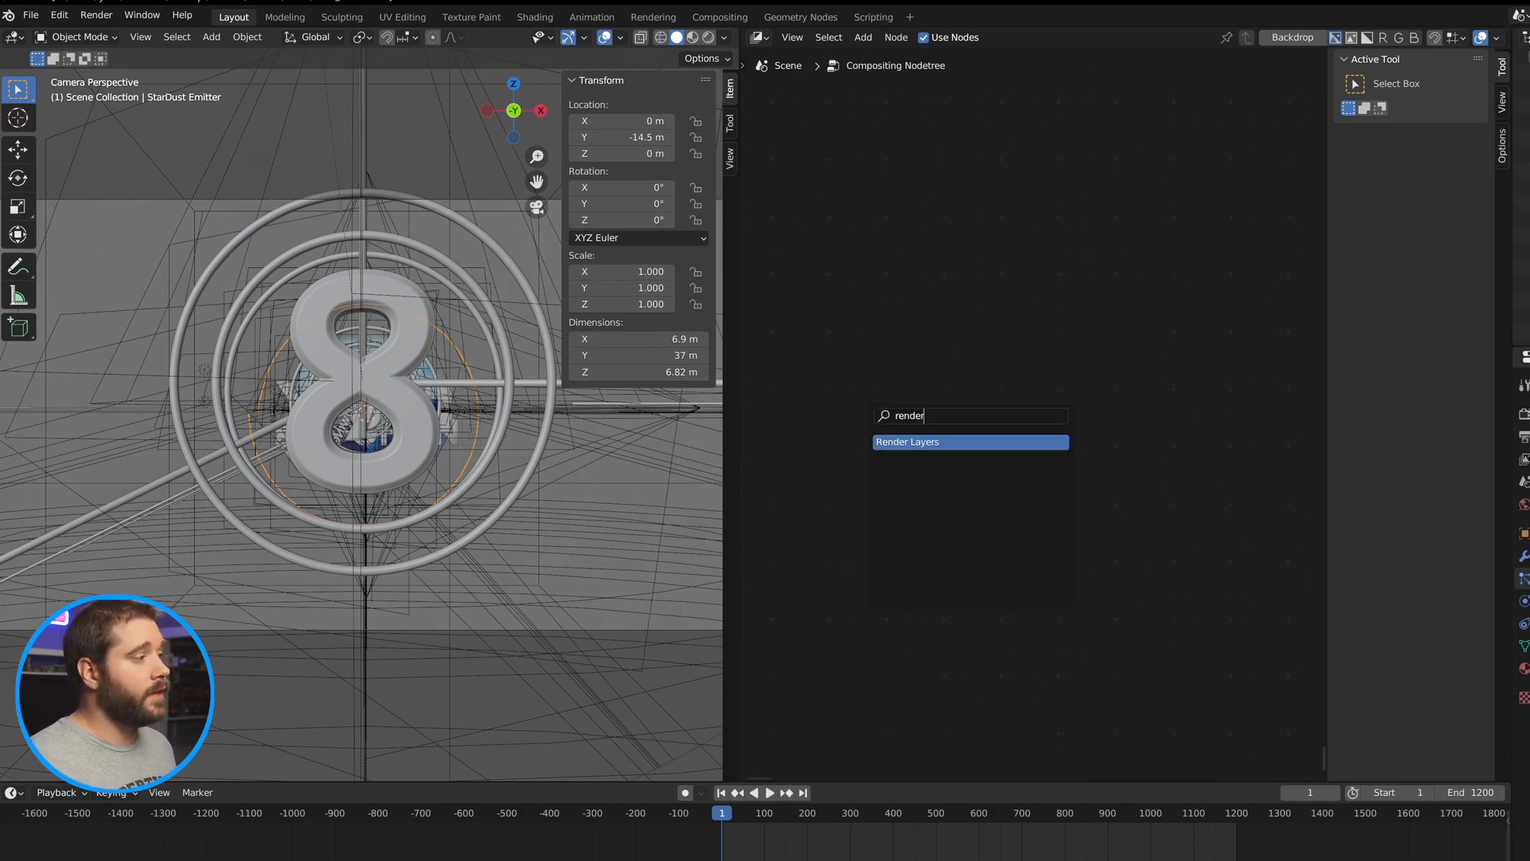
{"action": "key", "text": "Return"}
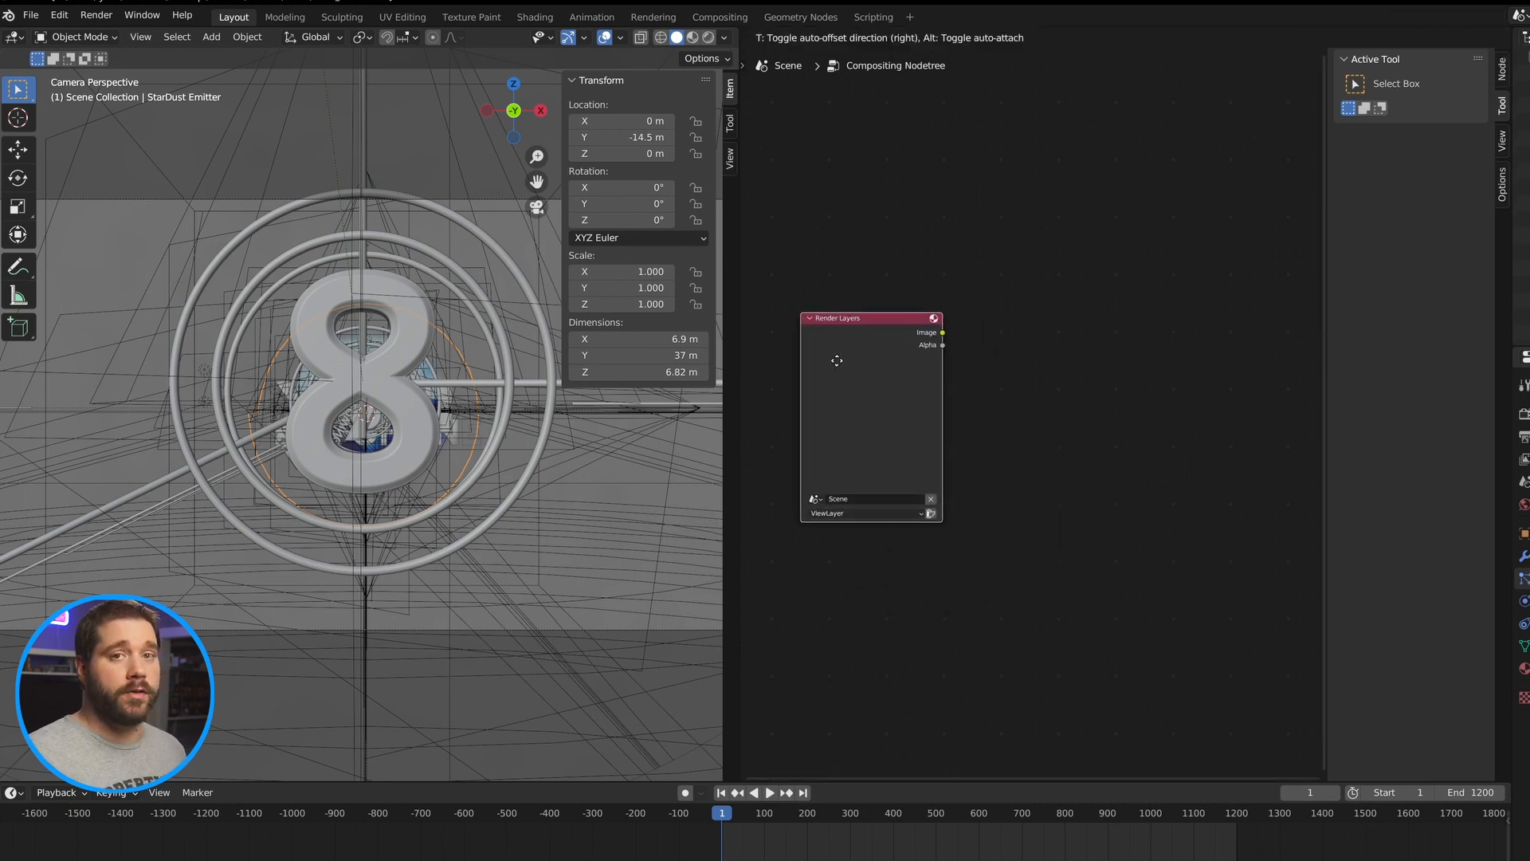
{"action": "left_click", "coordinate": [840, 358]}
Add a File Output node beside the Render Layers node.
{"action": "key", "text": "shift+a"}
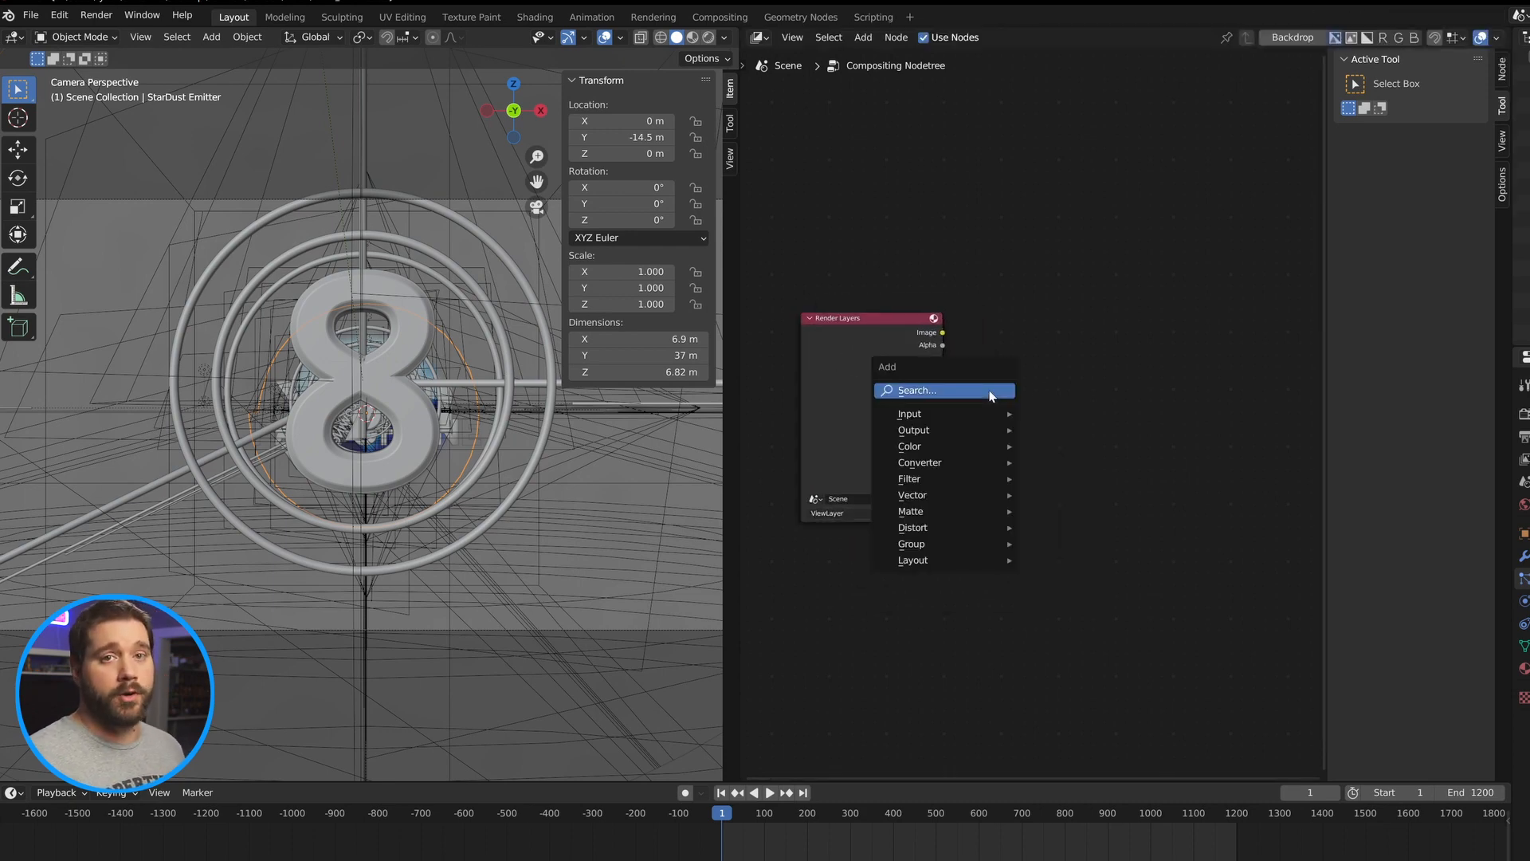
{"action": "type", "text": "file"}
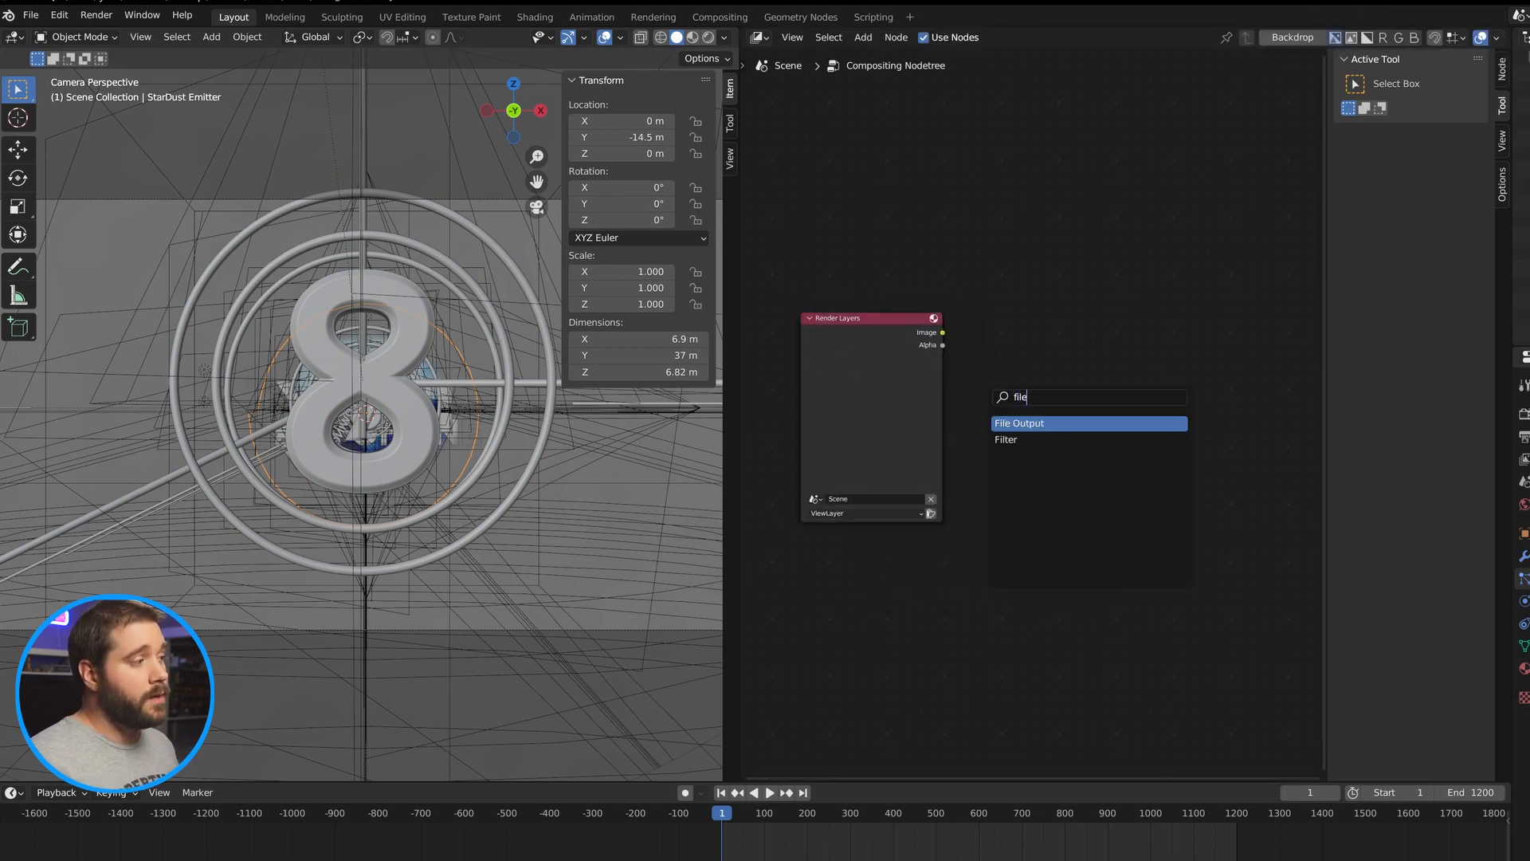
{"action": "key", "text": "Return"}
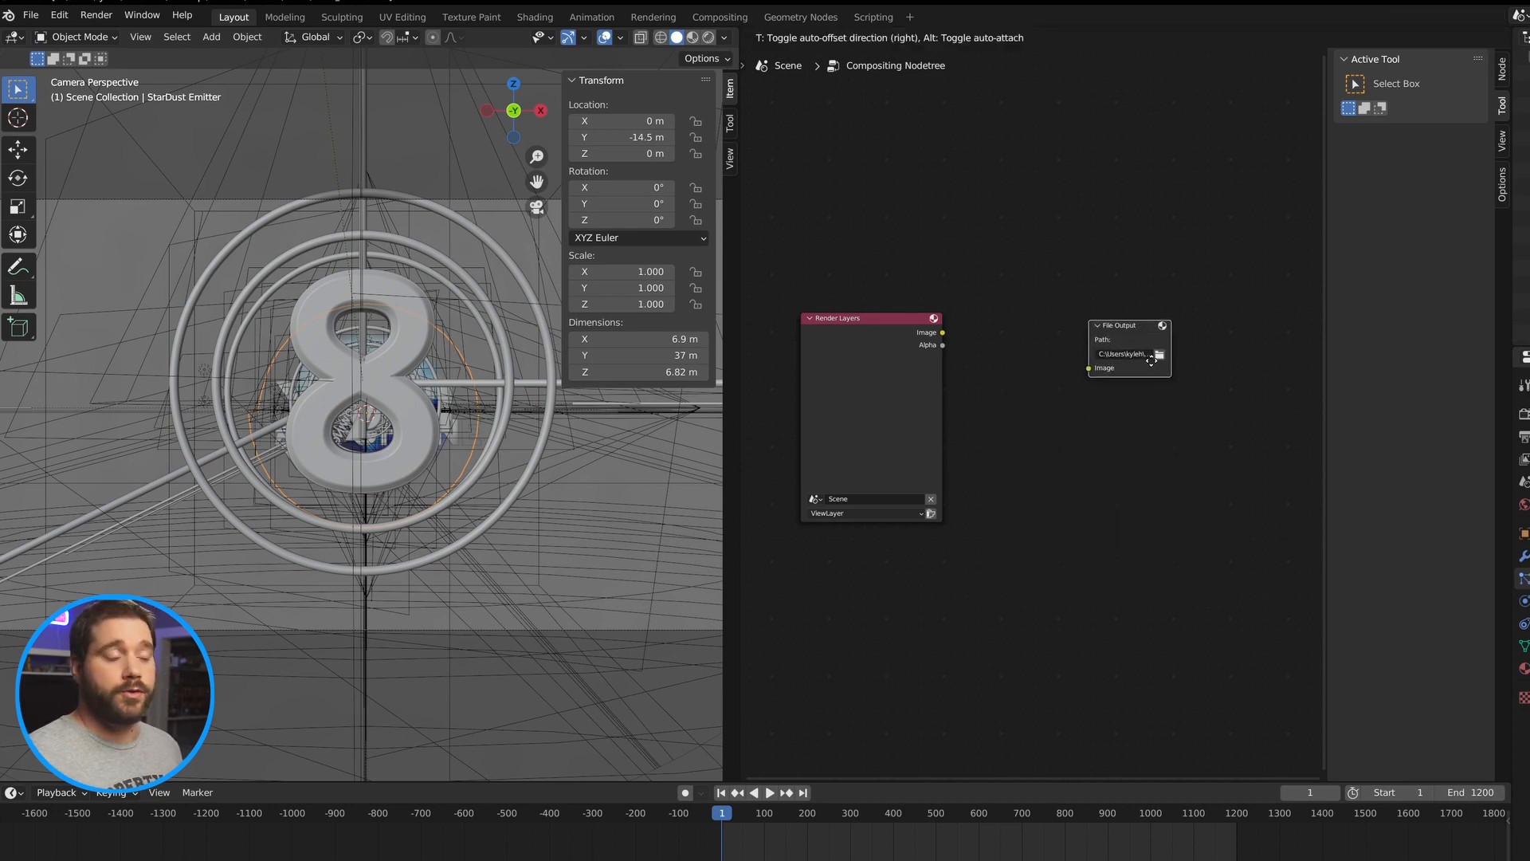
{"action": "left_click", "coordinate": [1102, 428]}
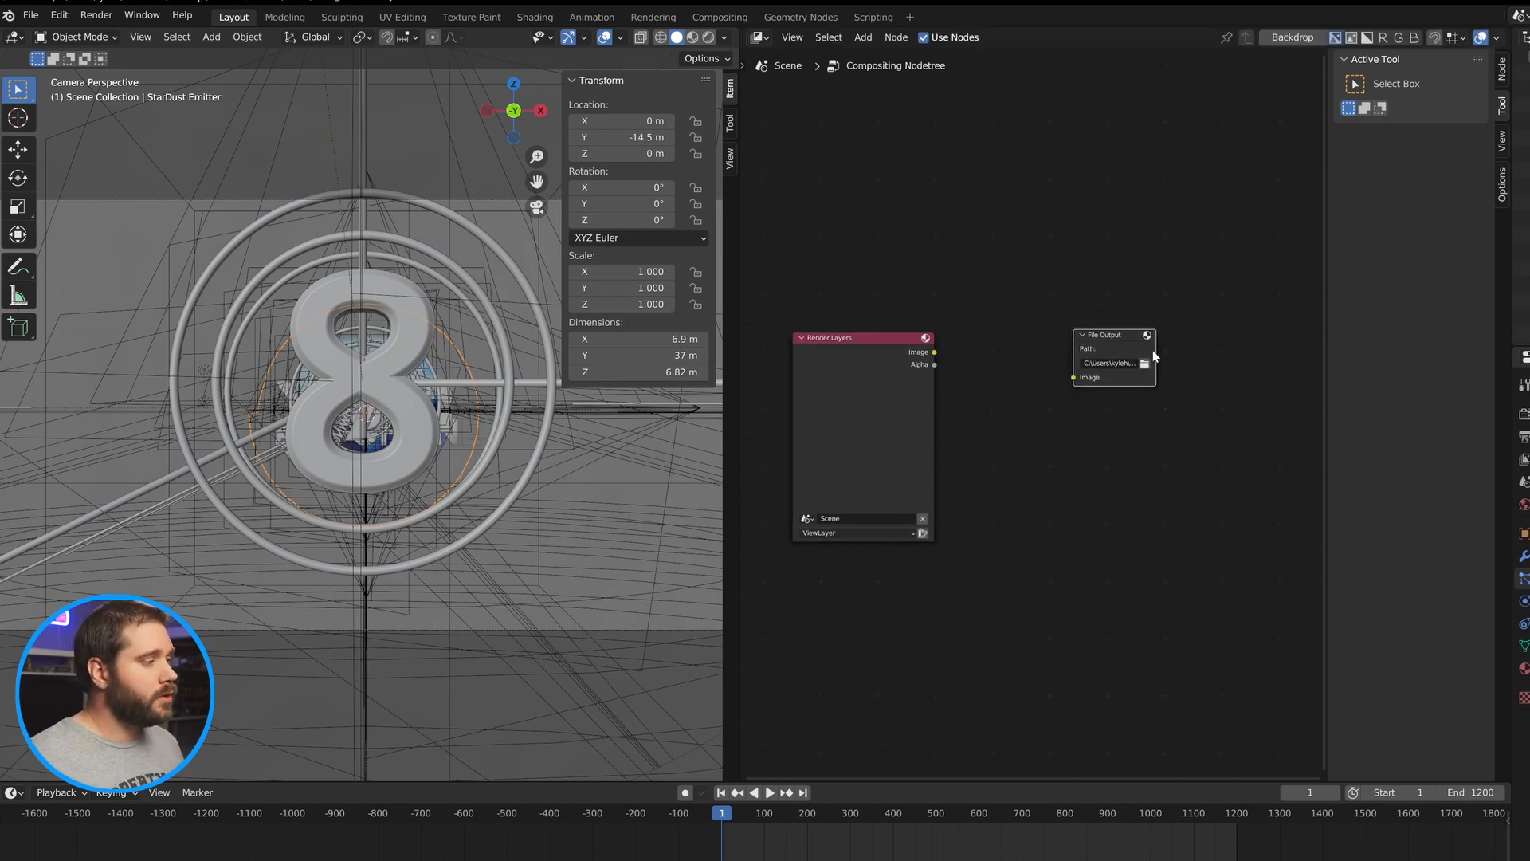
Widen the File Output node, browse its path, and create and enter a Render Layers folder in Downloads.
{"action": "mouse_move", "coordinate": [1153, 354]}
{"action": "left_mouse_down"}
{"action": "mouse_move", "coordinate": [1292, 355]}
{"action": "mouse_move", "coordinate": [1151, 341]}
{"action": "left_mouse_up"}
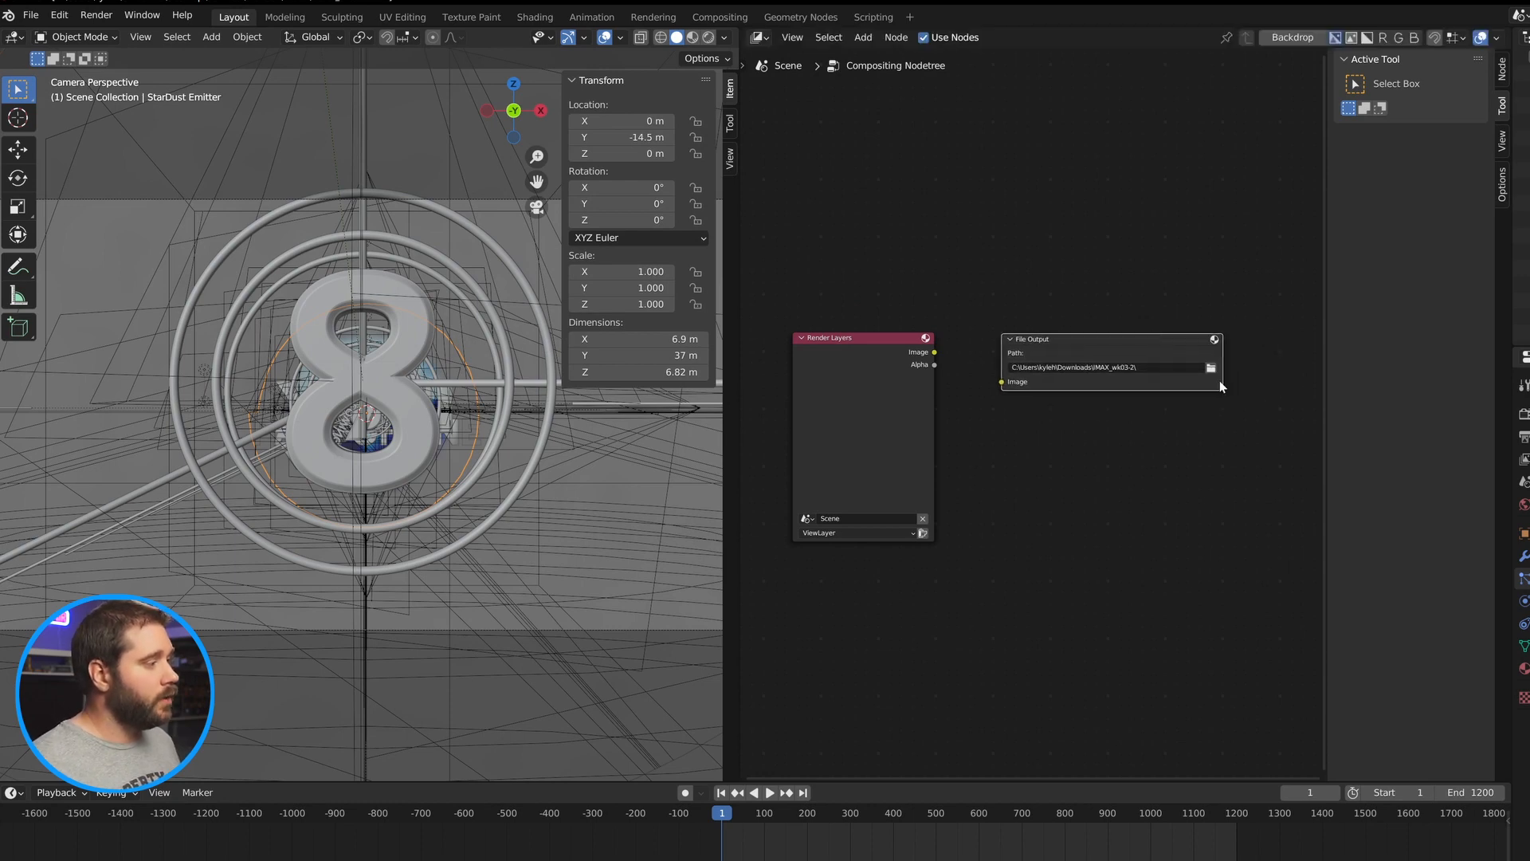
{"action": "left_click", "coordinate": [1214, 374]}
{"action": "right_click", "coordinate": [765, 348]}
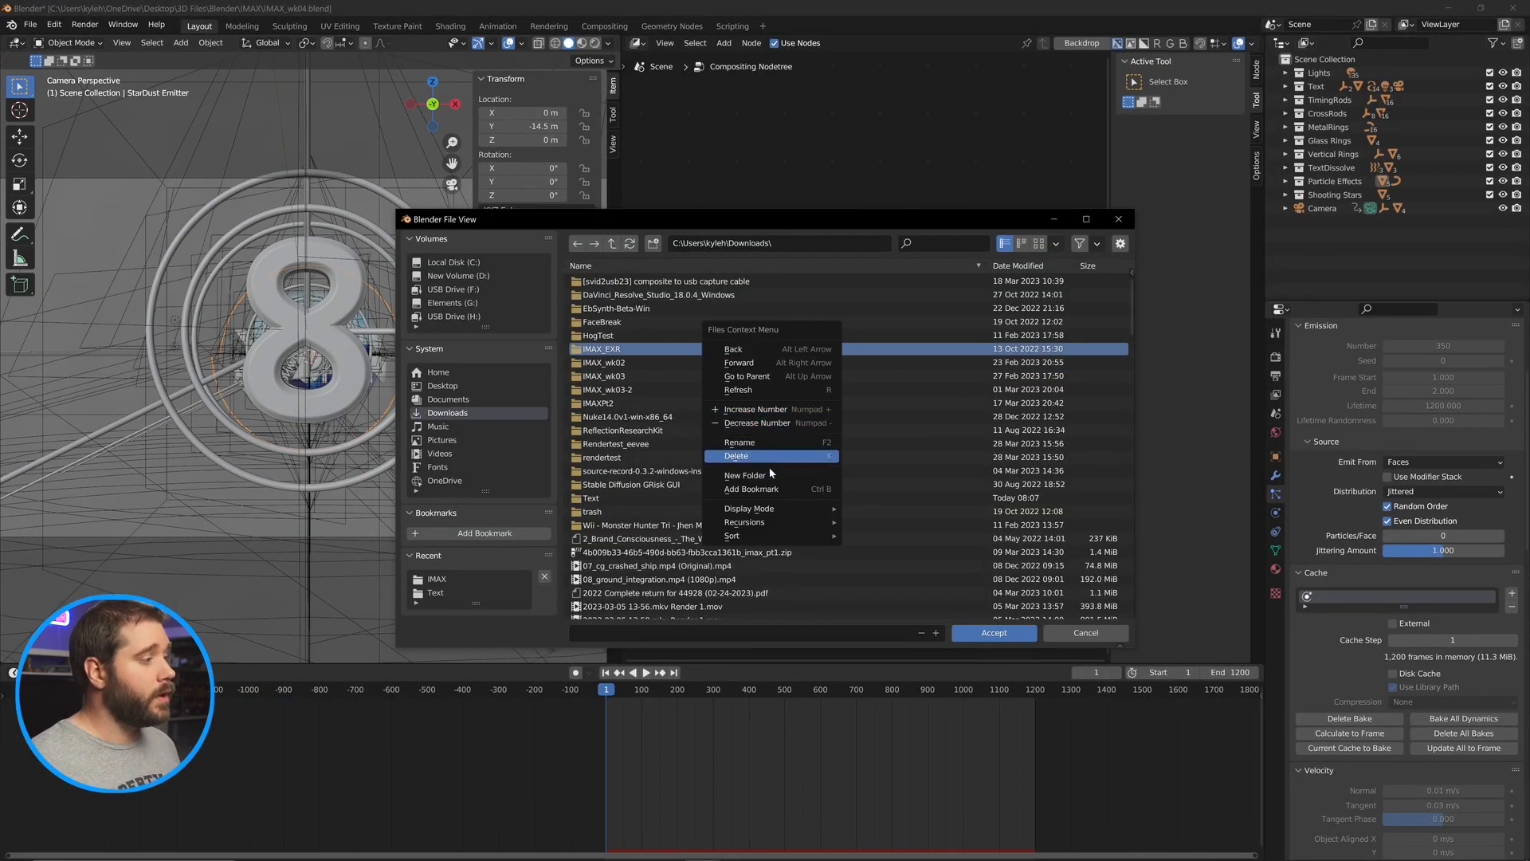
{"action": "left_click", "coordinate": [744, 475]}
{"action": "left_click", "coordinate": [670, 446]}
{"action": "double_click", "coordinate": [670, 446]}
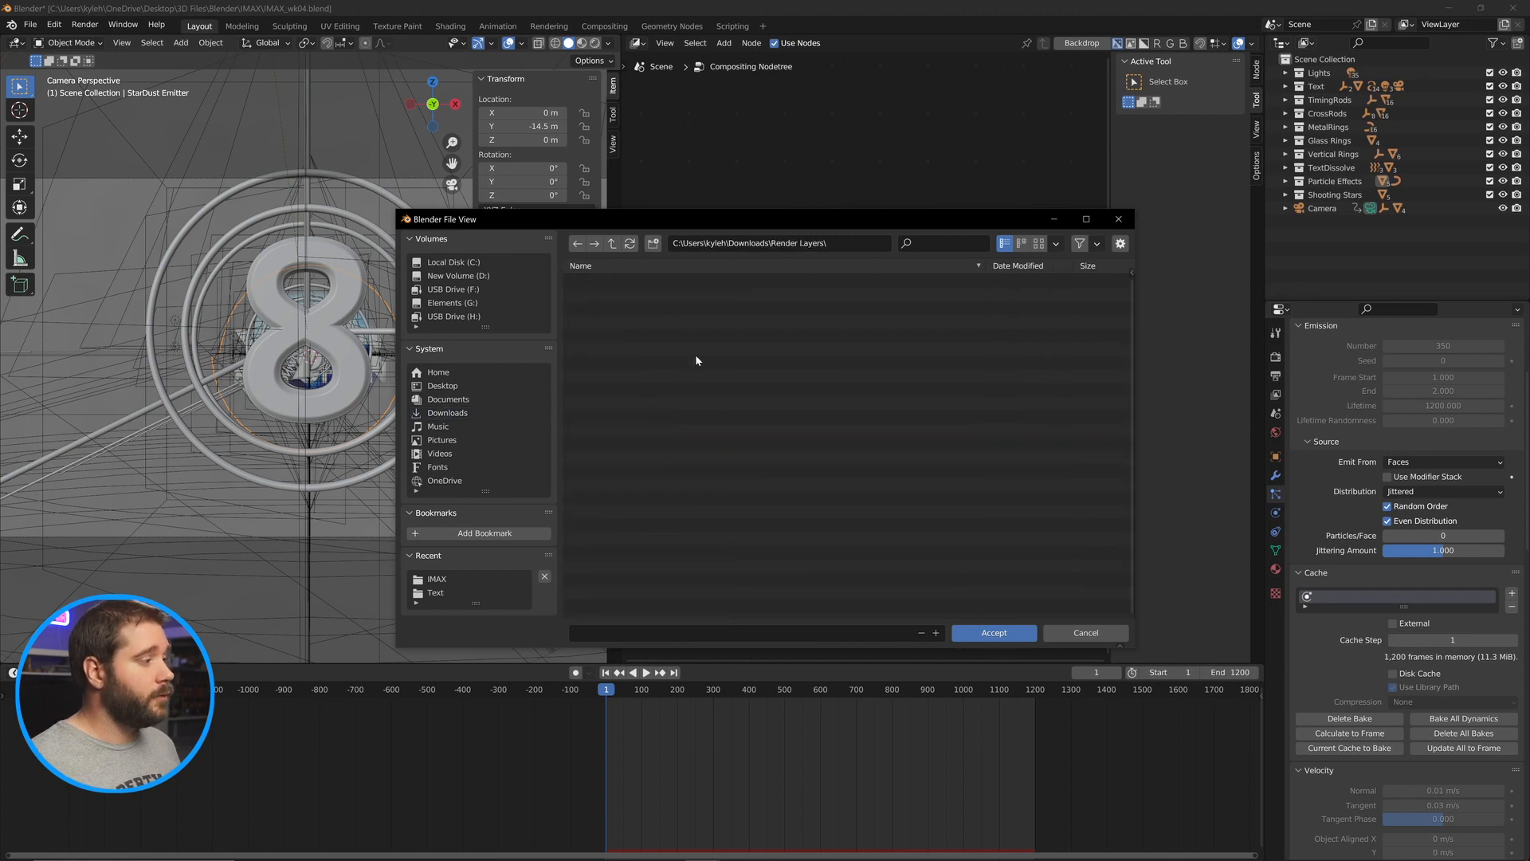
Create a Text subfolder, accept it as the File Output path, and frame the node.
{"action": "right_click", "coordinate": [693, 351]}
{"action": "left_click", "coordinate": [653, 404]}
{"action": "type", "text": "Text"}
{"action": "key", "text": "Return"}
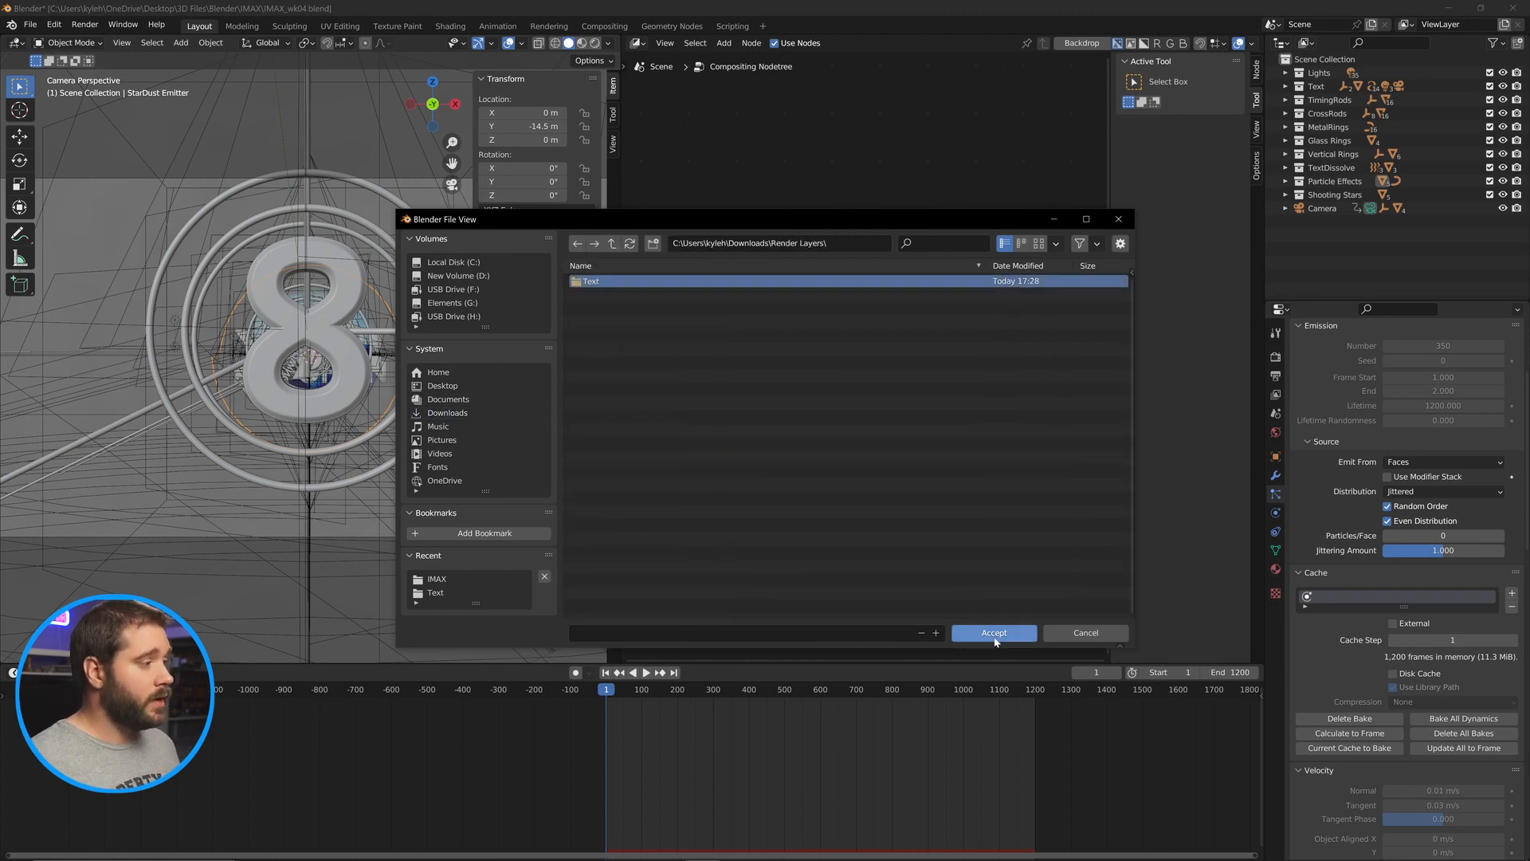
{"action": "key", "text": "Return"}
{"action": "key", "text": "Return"}
{"action": "key", "text": "KP_Decimal"}
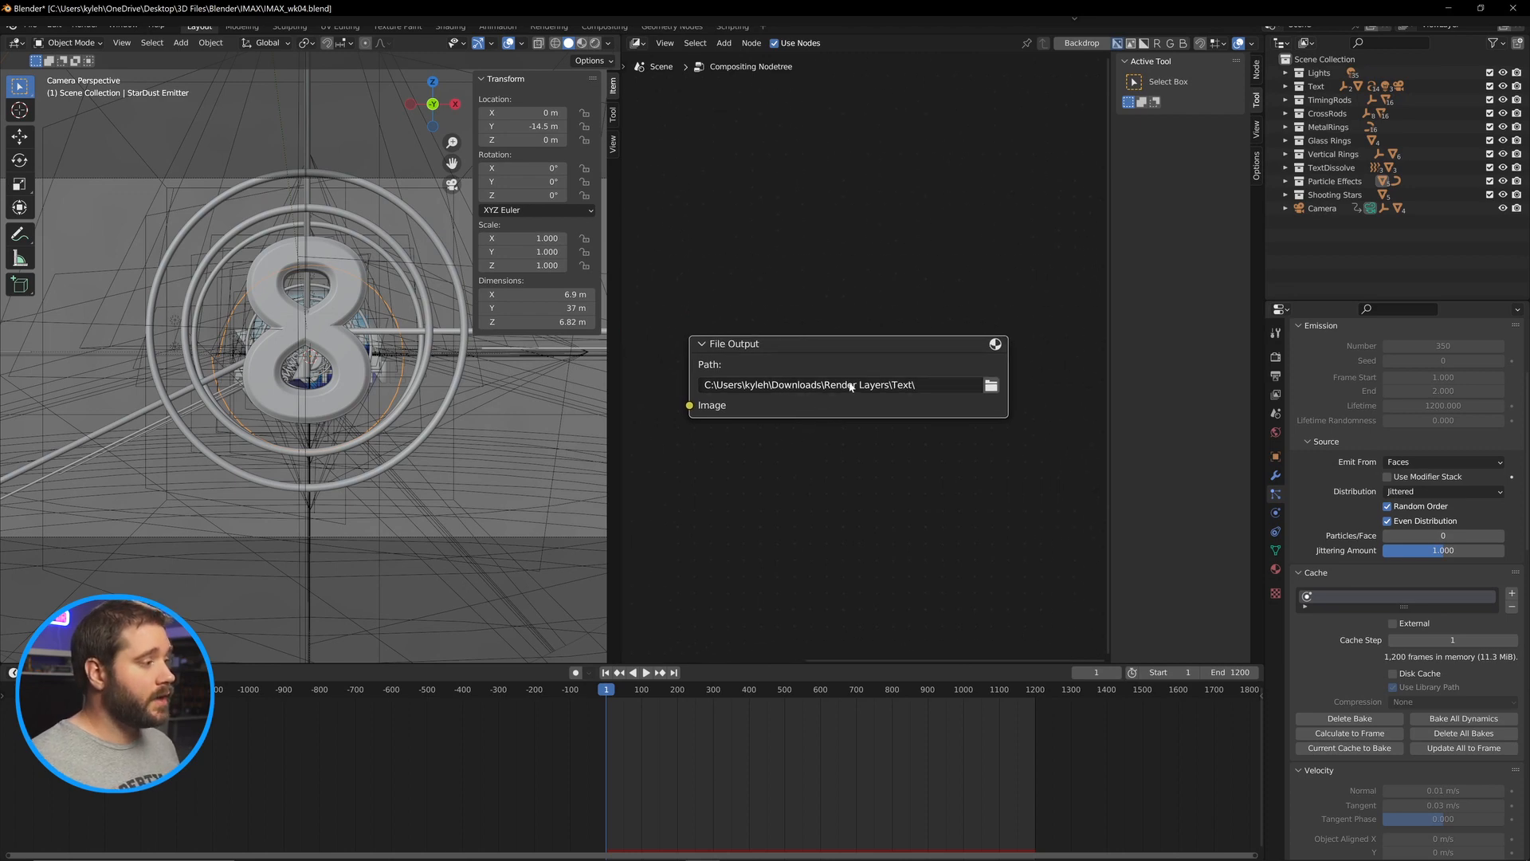
Append the file prefix Text_ to the File Output path.
{"action": "left_click", "coordinate": [921, 385]}
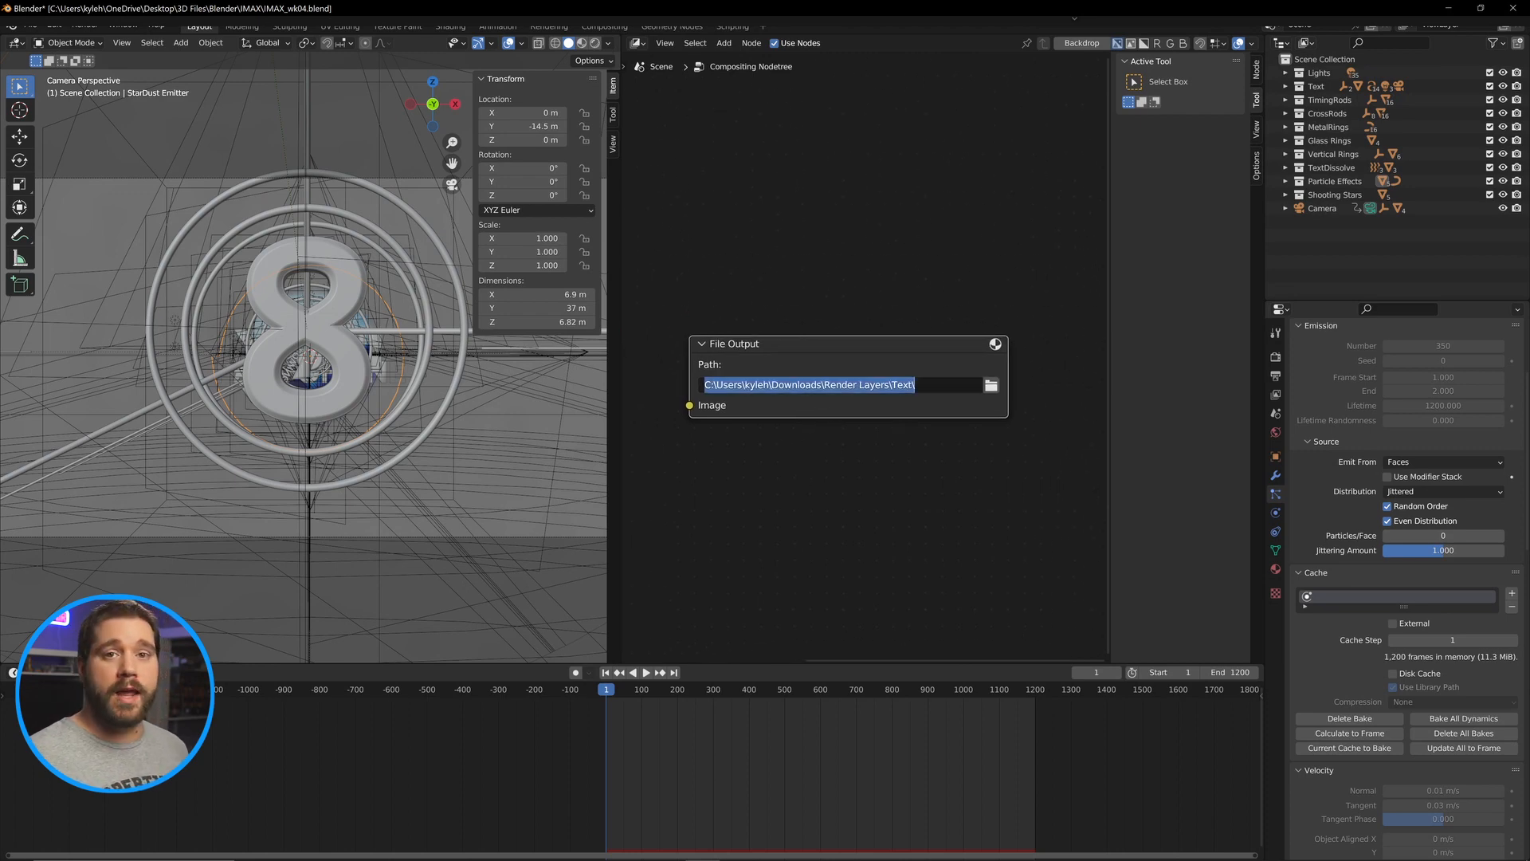
{"action": "key", "text": "End"}
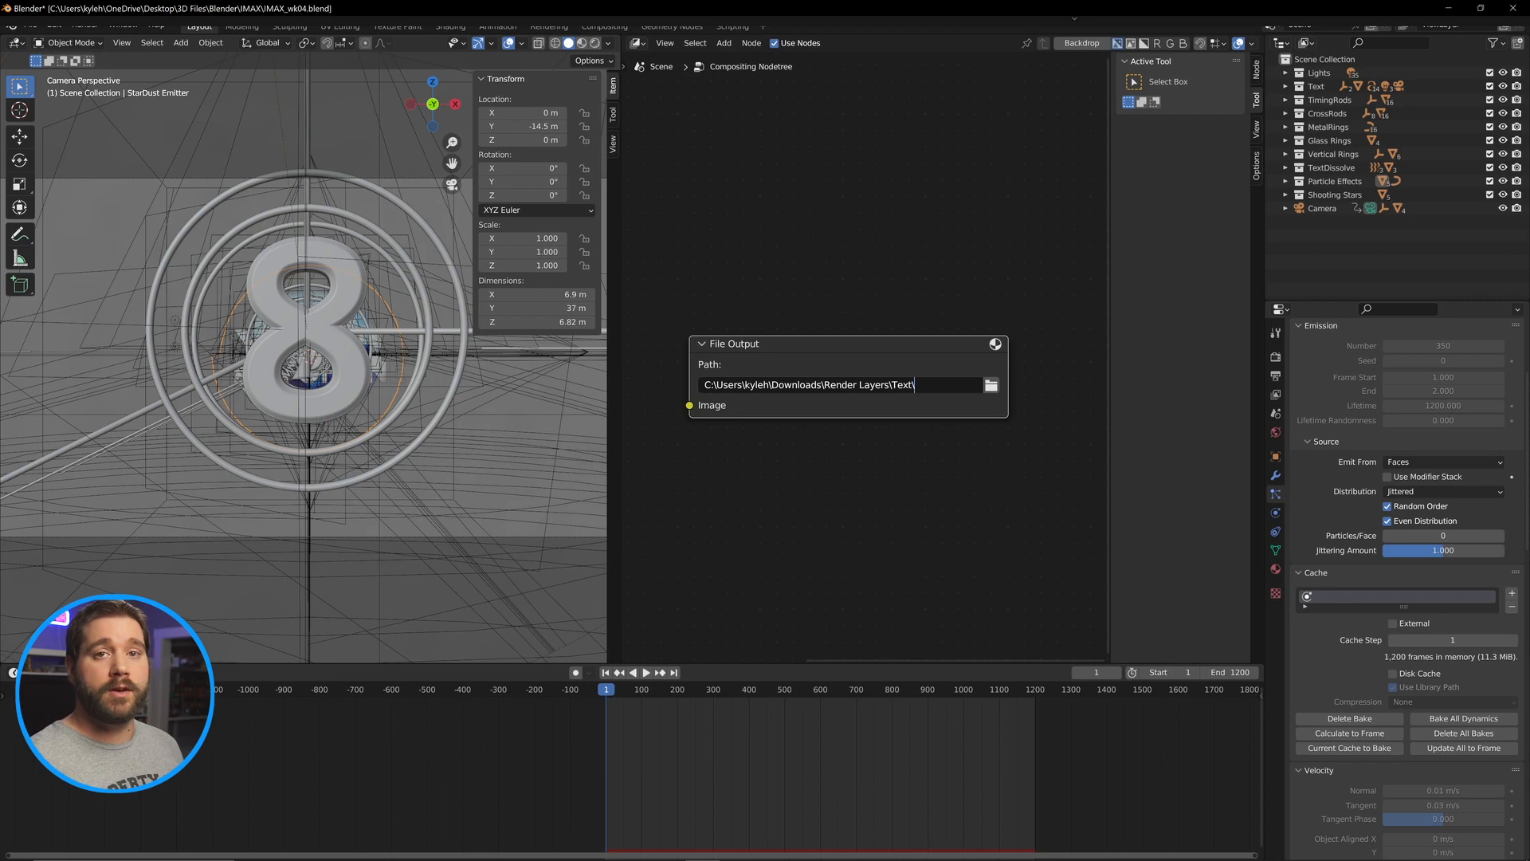
{"action": "type", "text": "Text"}
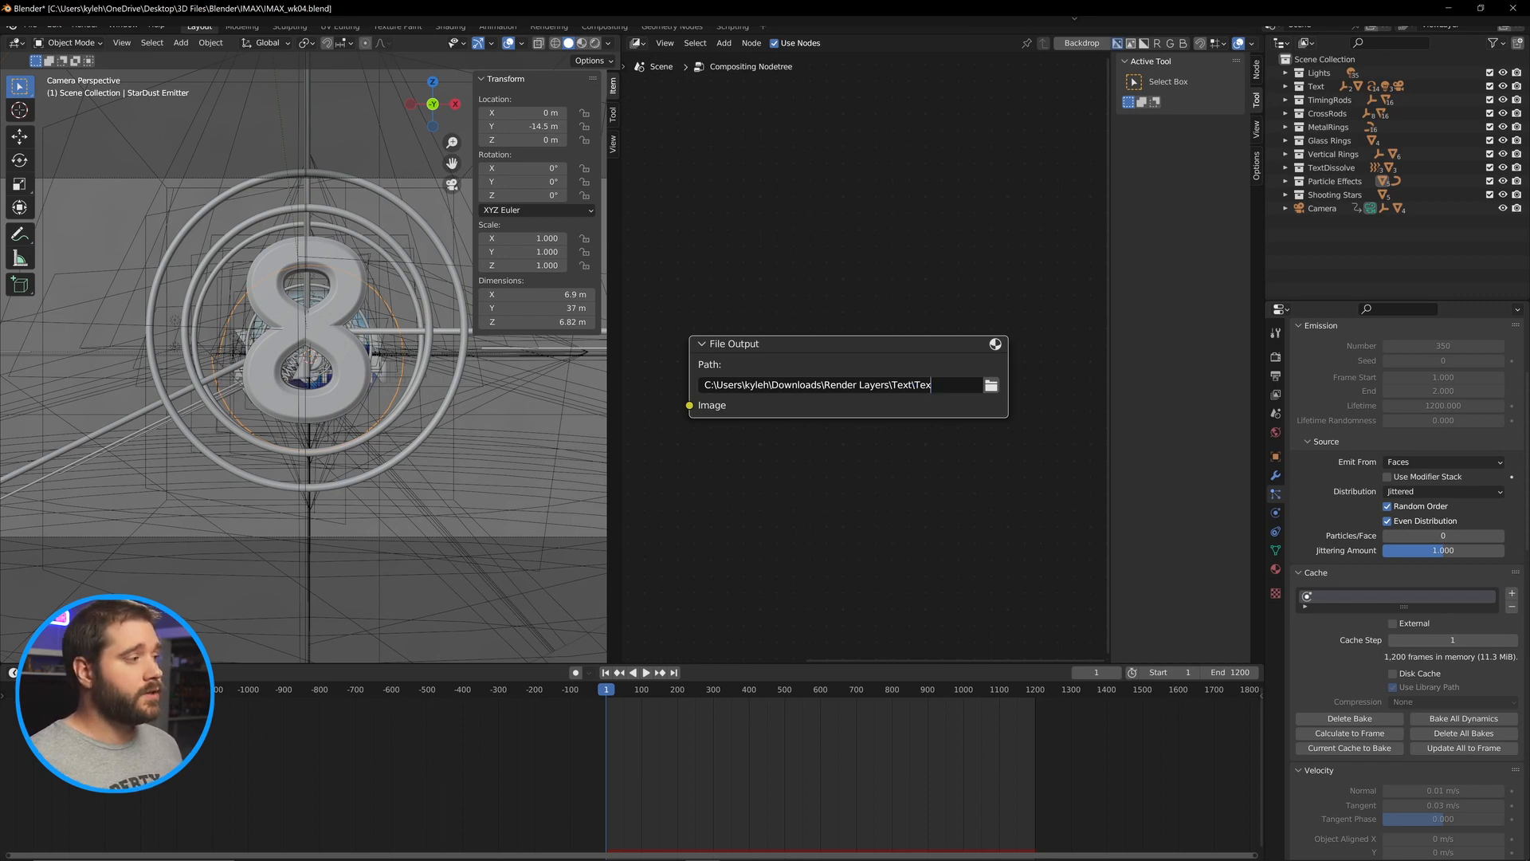
{"action": "type", "text": "_"}
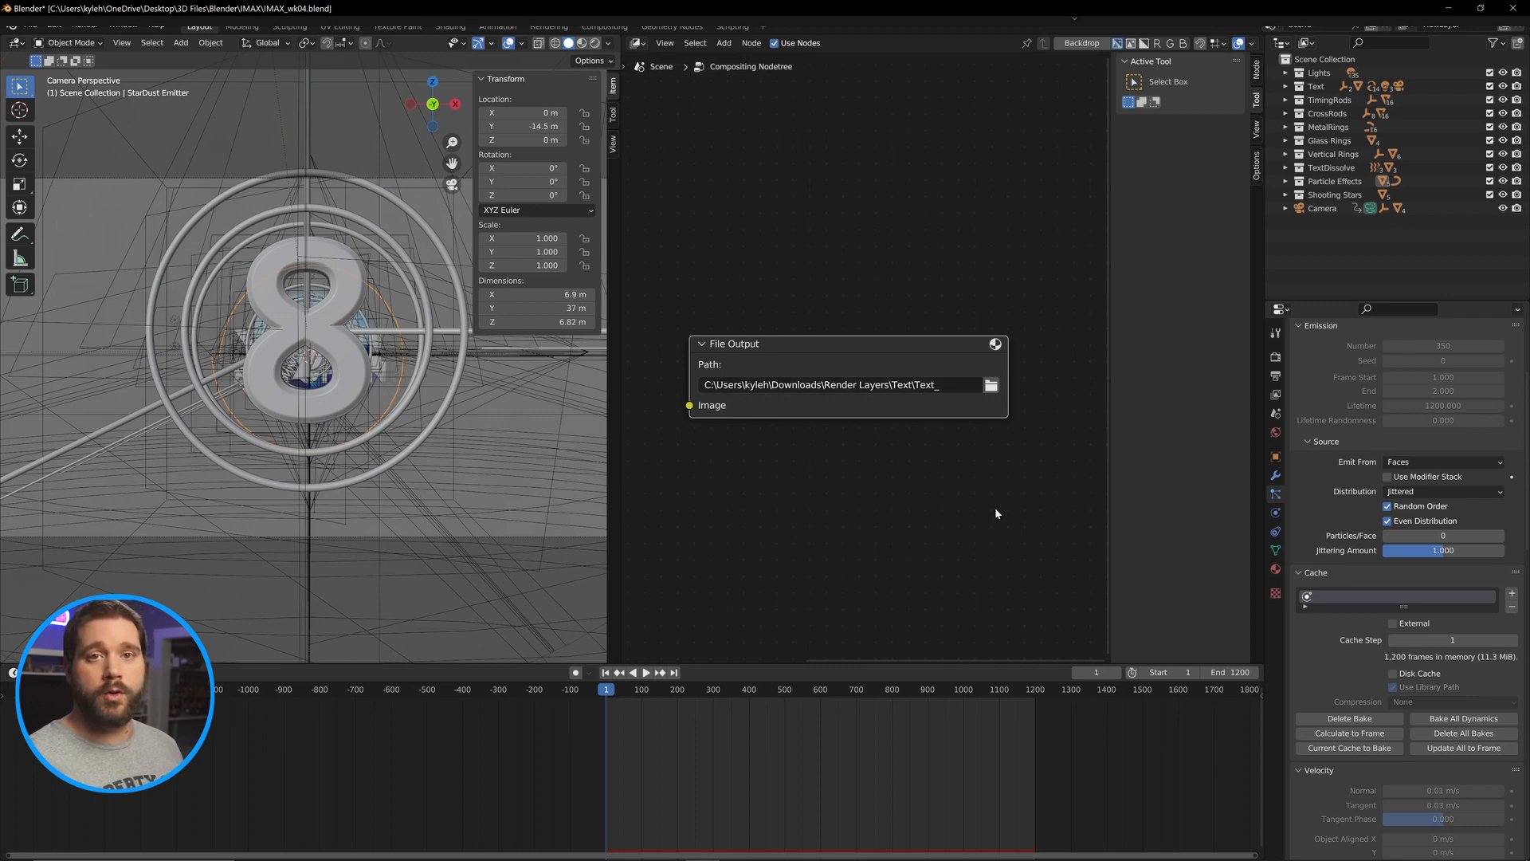
{"action": "scroll", "coordinate": [994, 510], "scroll_direction": "down", "scroll_amount": 3}
{"action": "left_click_drag", "start_coordinate": [793, 459], "coordinate": [895, 454]}
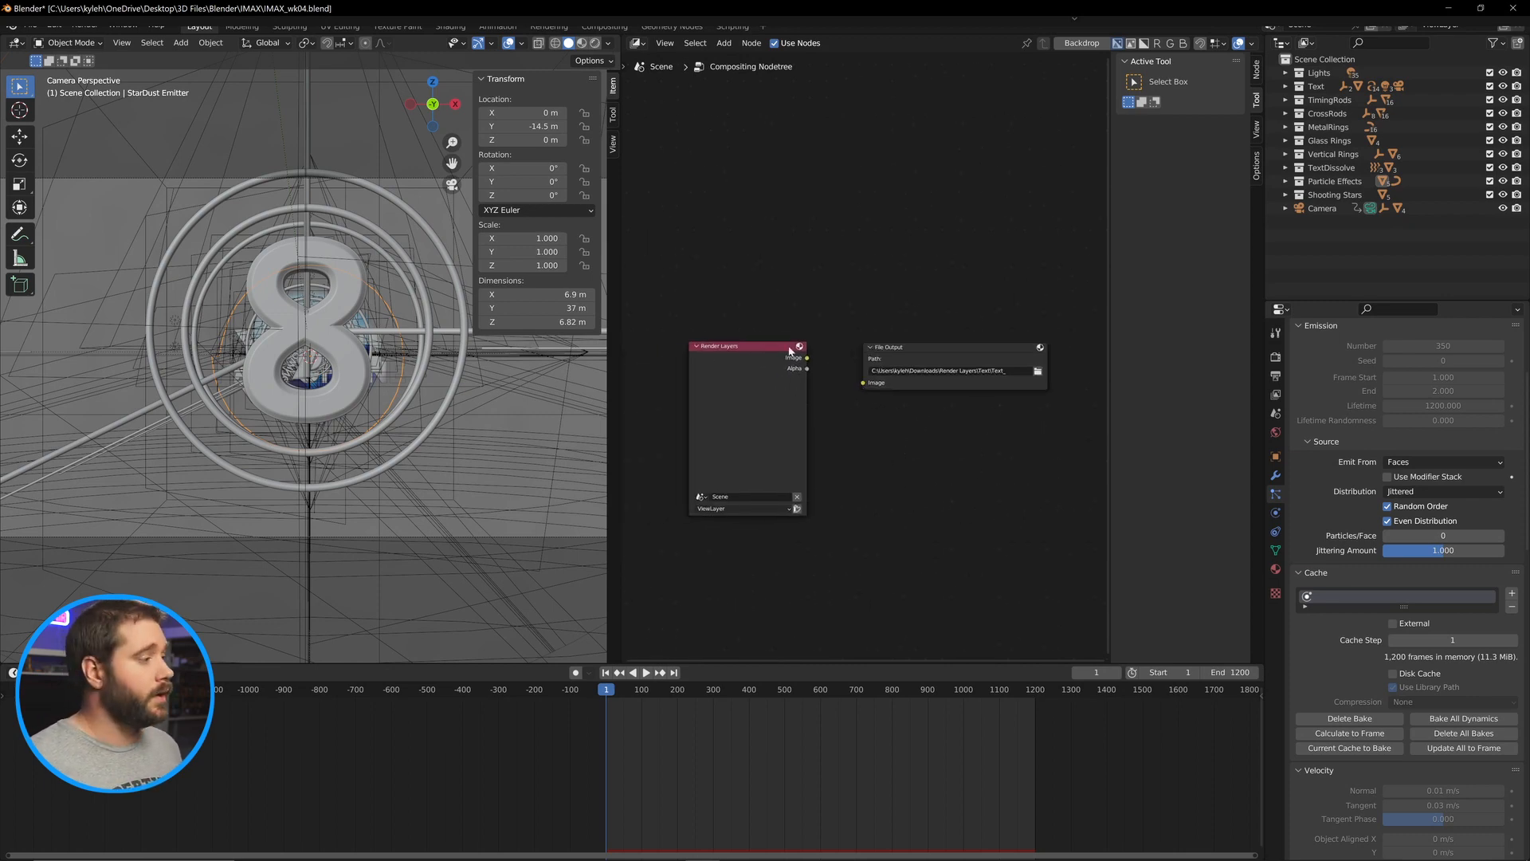
{"action": "left_click", "coordinate": [745, 496]}
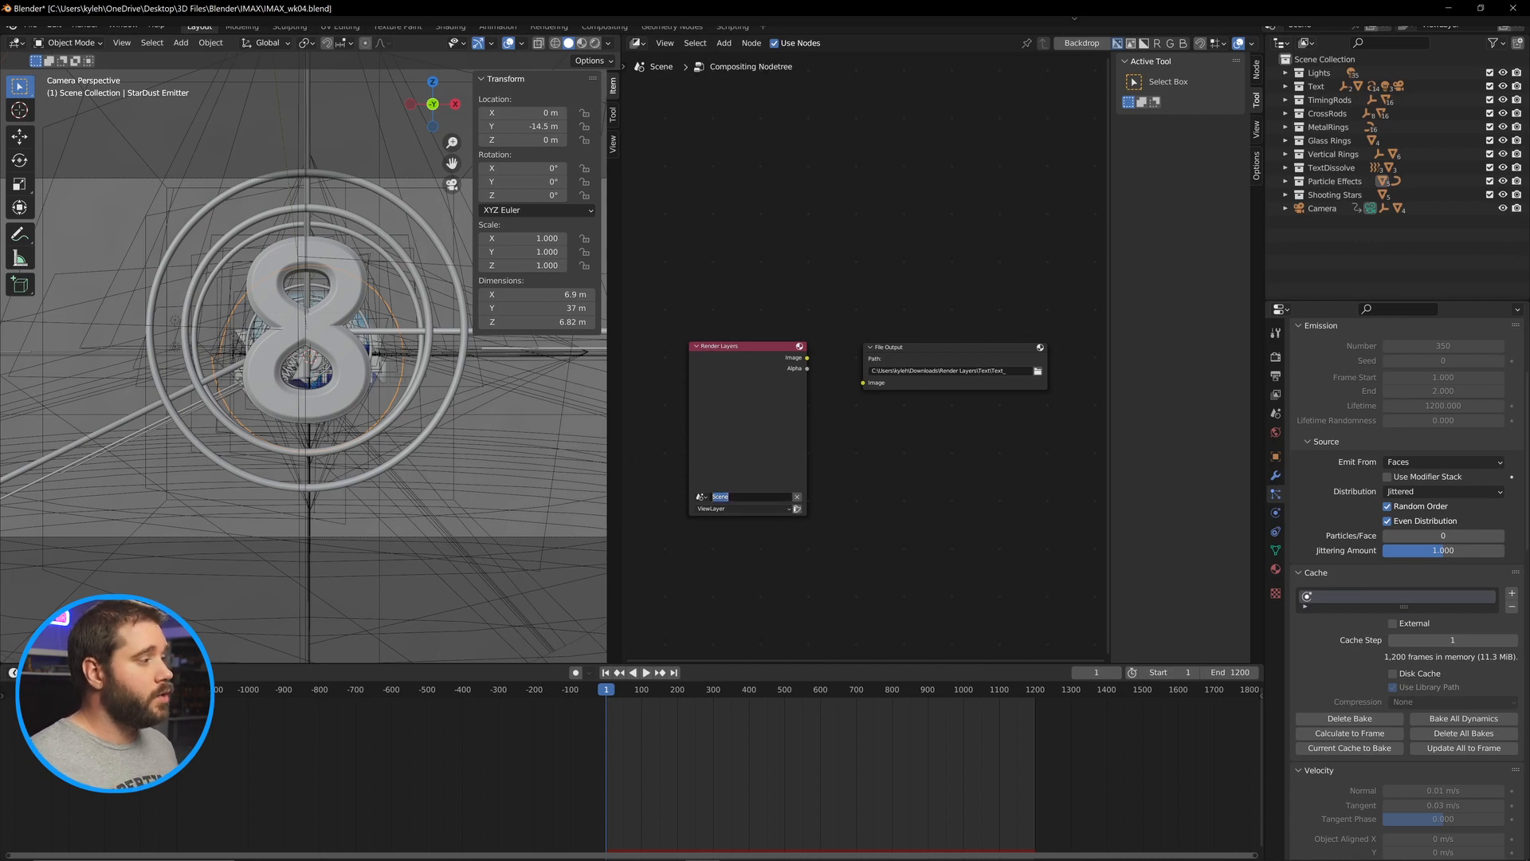
{"action": "key", "text": "End"}
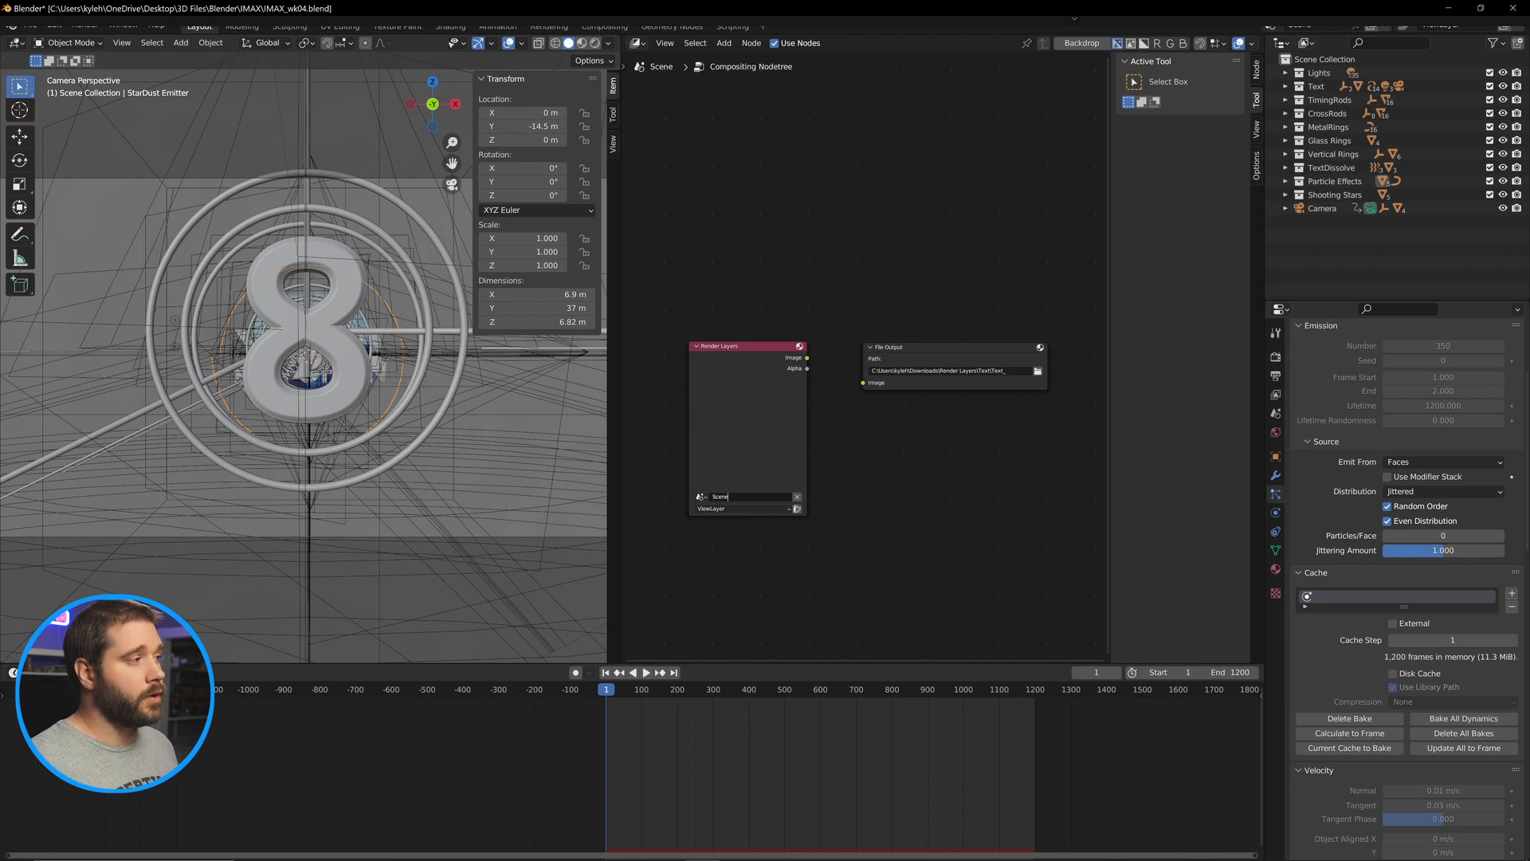
Rename the view layer to Text and select it in the Render Layers node.
{"action": "left_click", "coordinate": [1444, 25]}
{"action": "left_click_drag", "start_coordinate": [1461, 25], "coordinate": [1421, 25]}
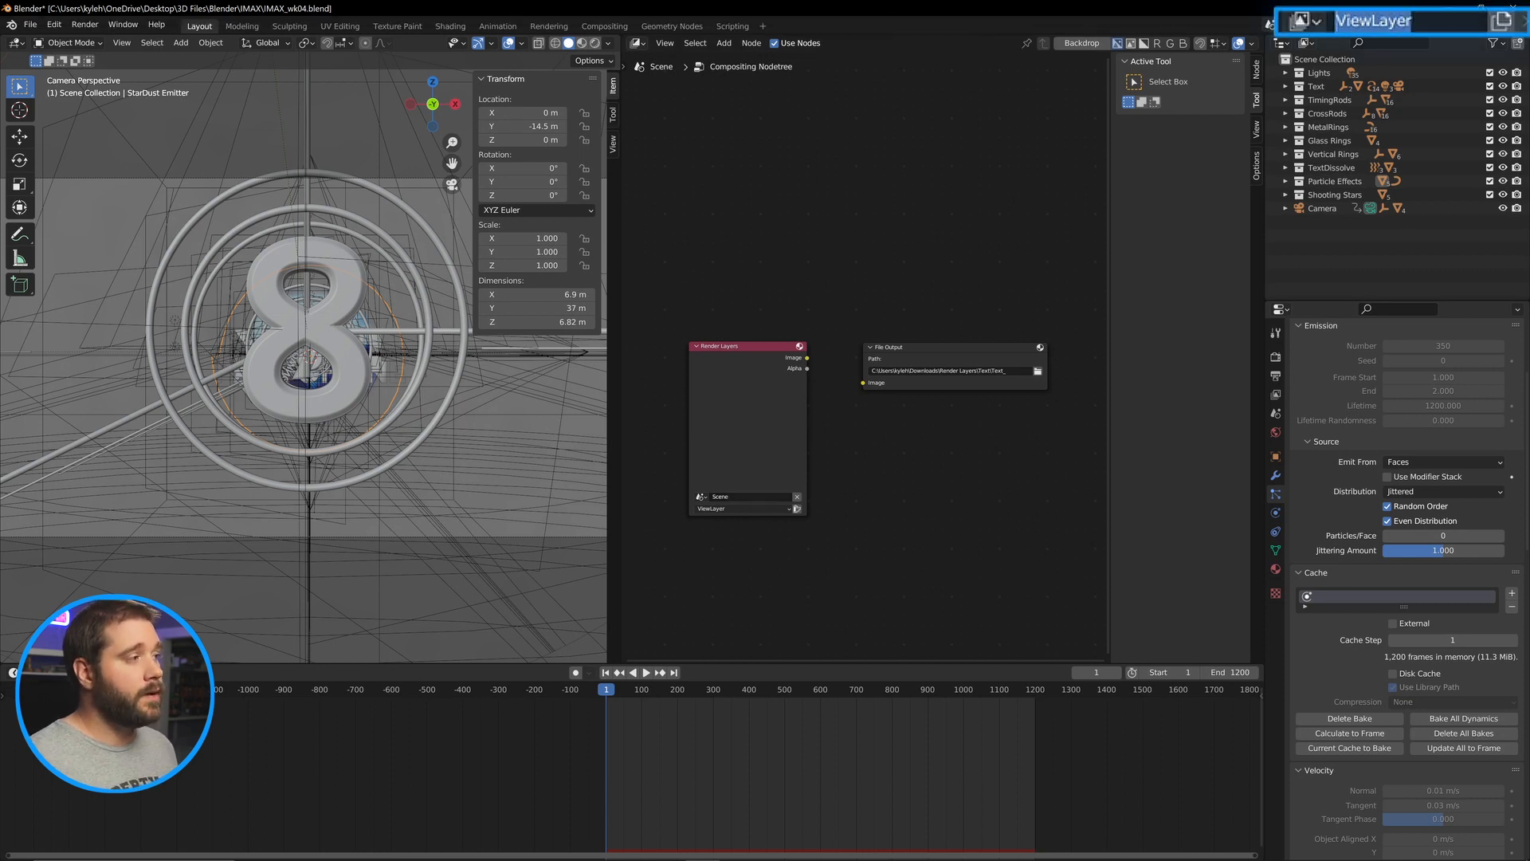
{"action": "type", "text": "Text"}
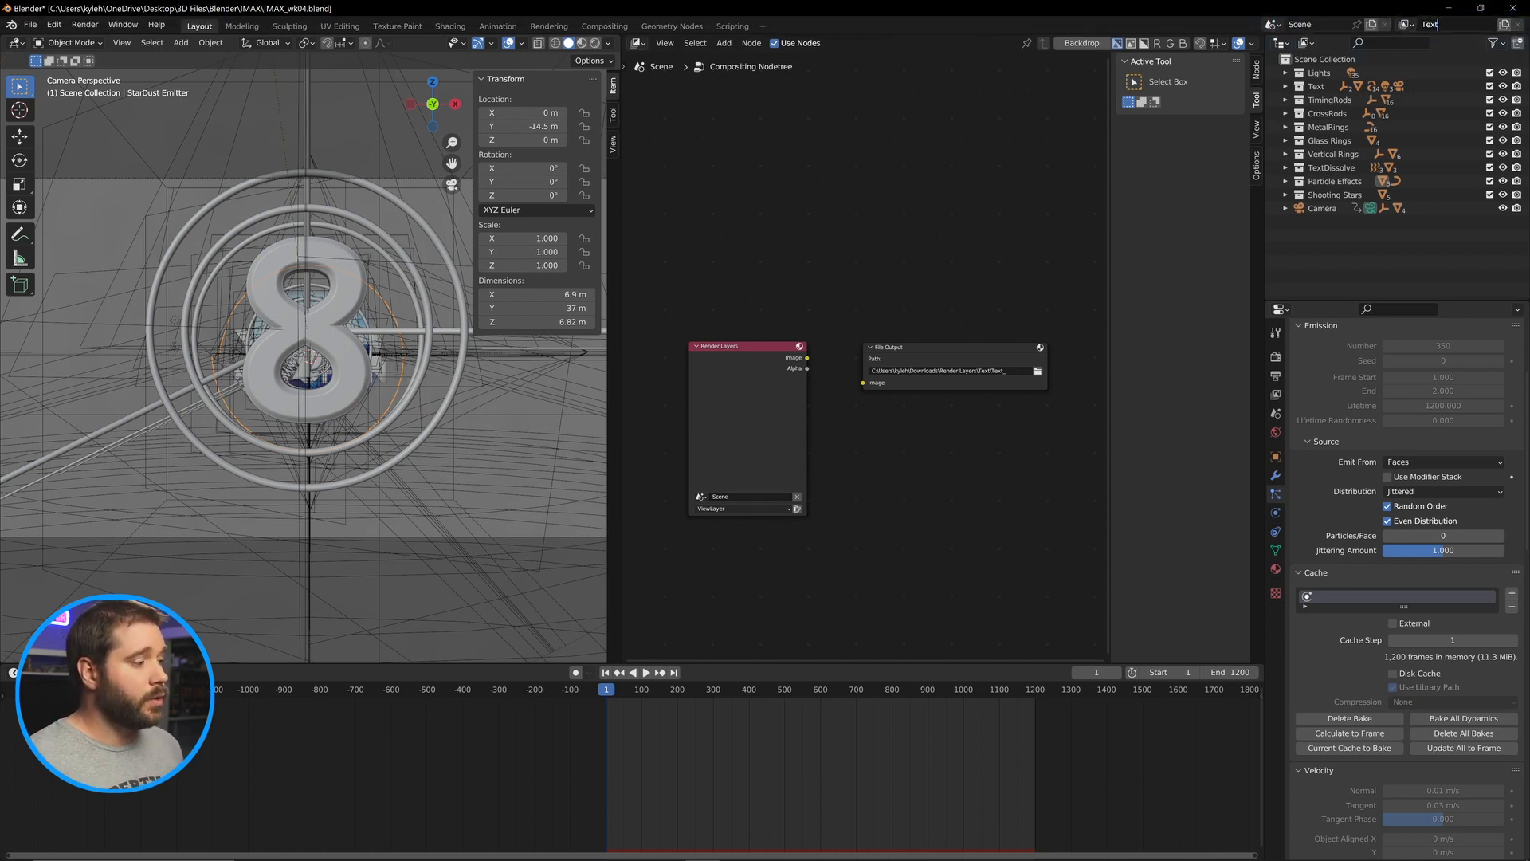
{"action": "key", "text": "Return"}
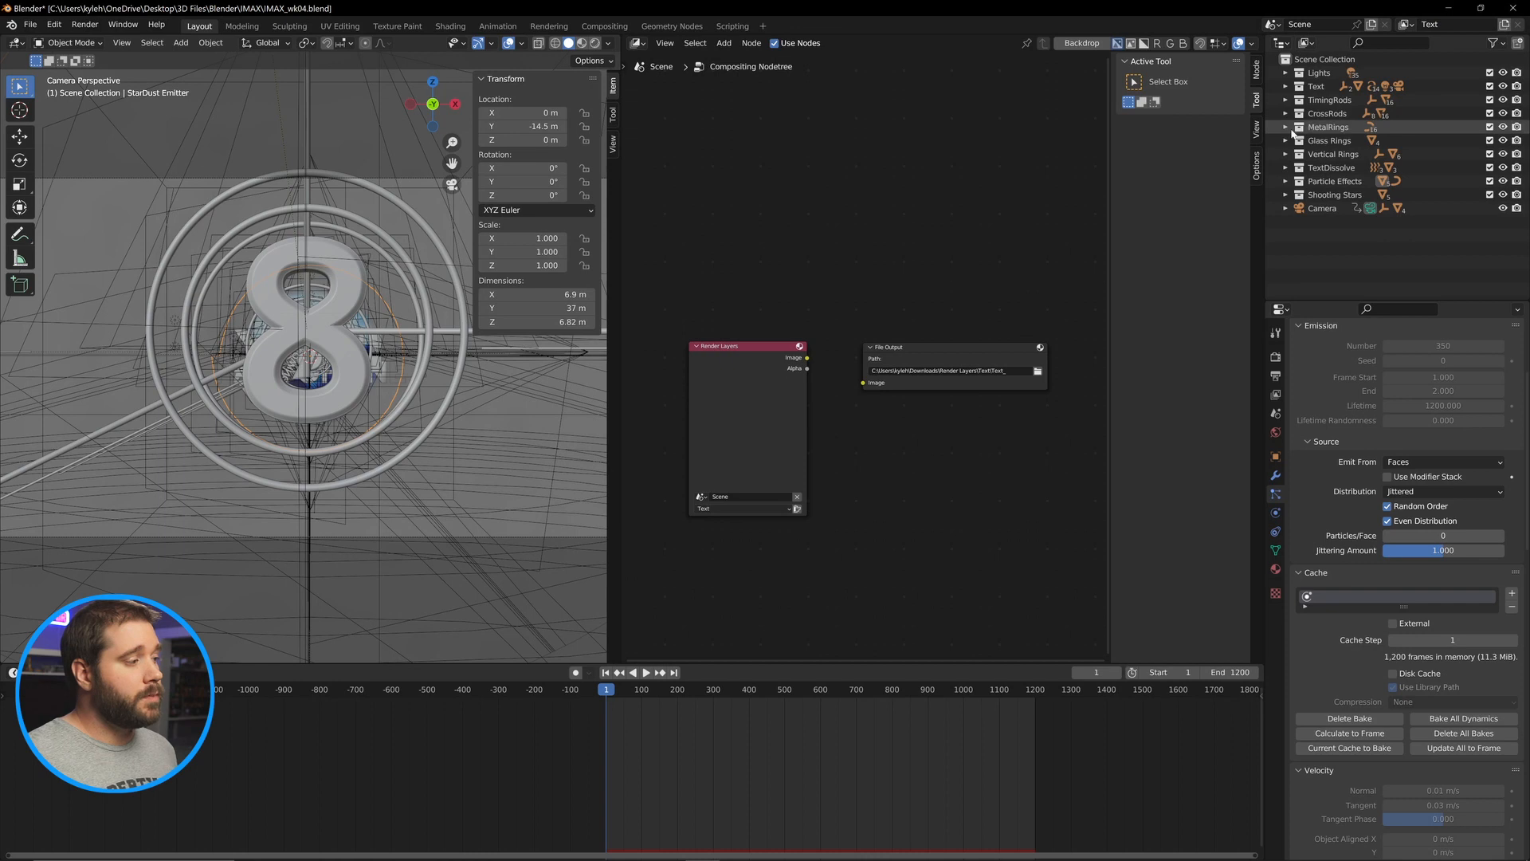
{"action": "left_click", "coordinate": [749, 510]}
{"action": "left_click", "coordinate": [752, 518]}
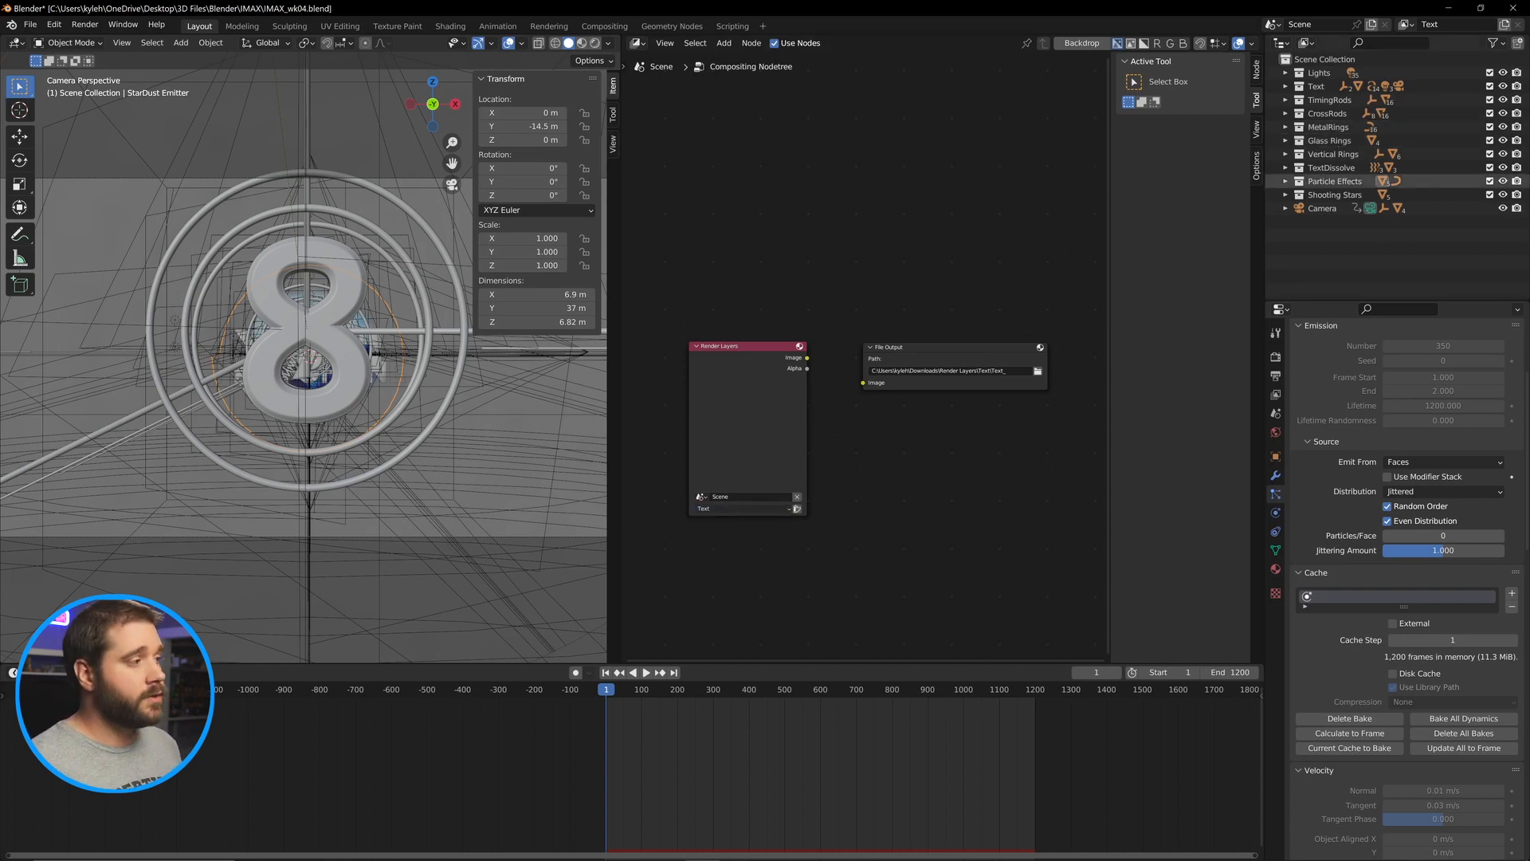
Exclude the Shooting Stars, Particle Effects, TextDissolve, Glass Rings and TimingRods collections from the Text view layer.
{"action": "left_click", "coordinate": [1489, 194]}
{"action": "left_click", "coordinate": [1490, 181]}
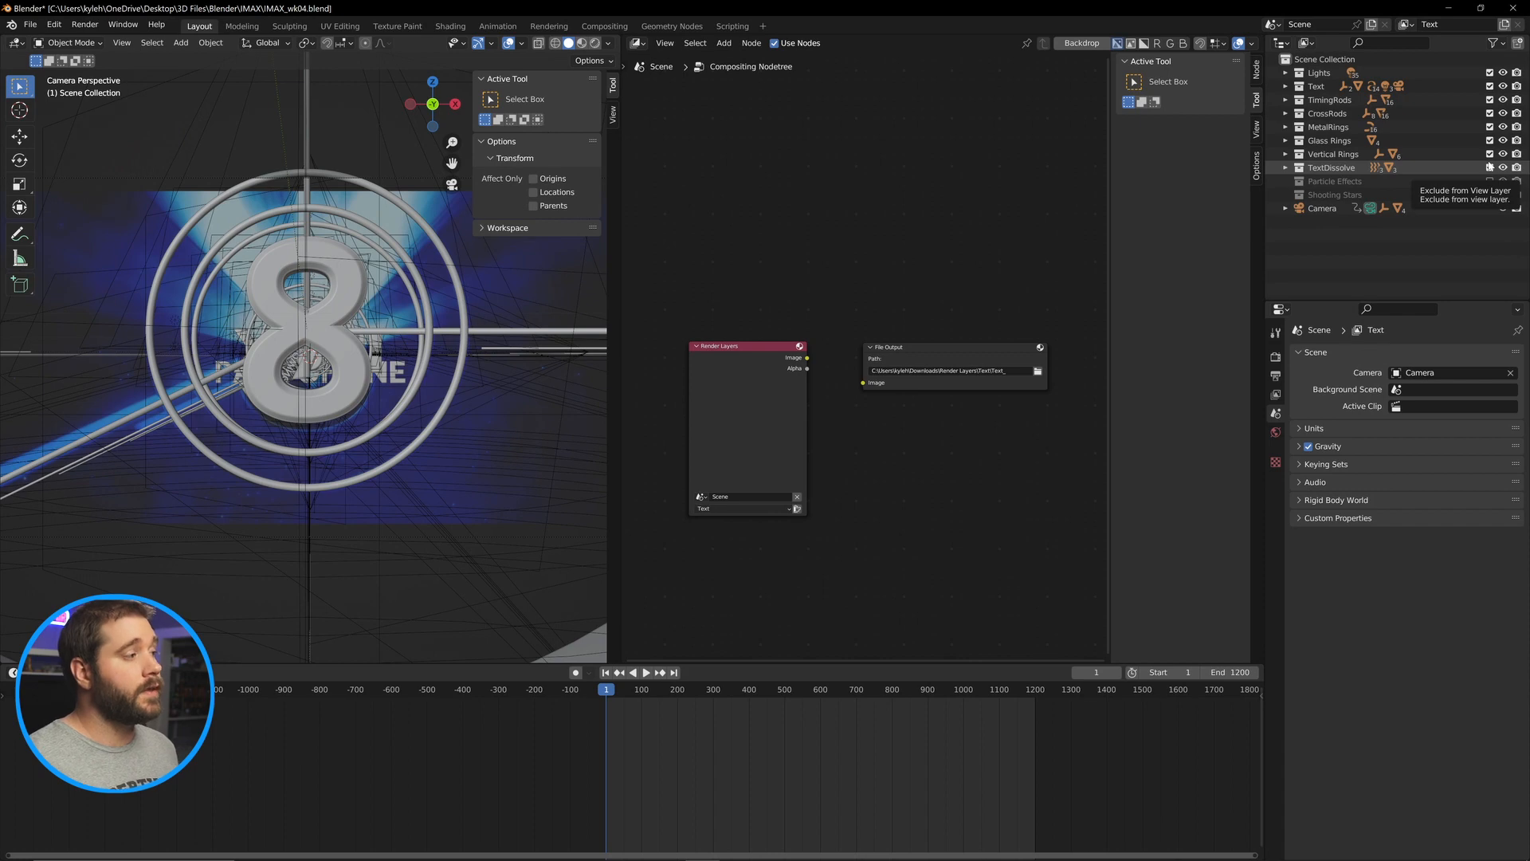
{"action": "left_click", "coordinate": [1489, 167]}
{"action": "left_click", "coordinate": [1490, 140]}
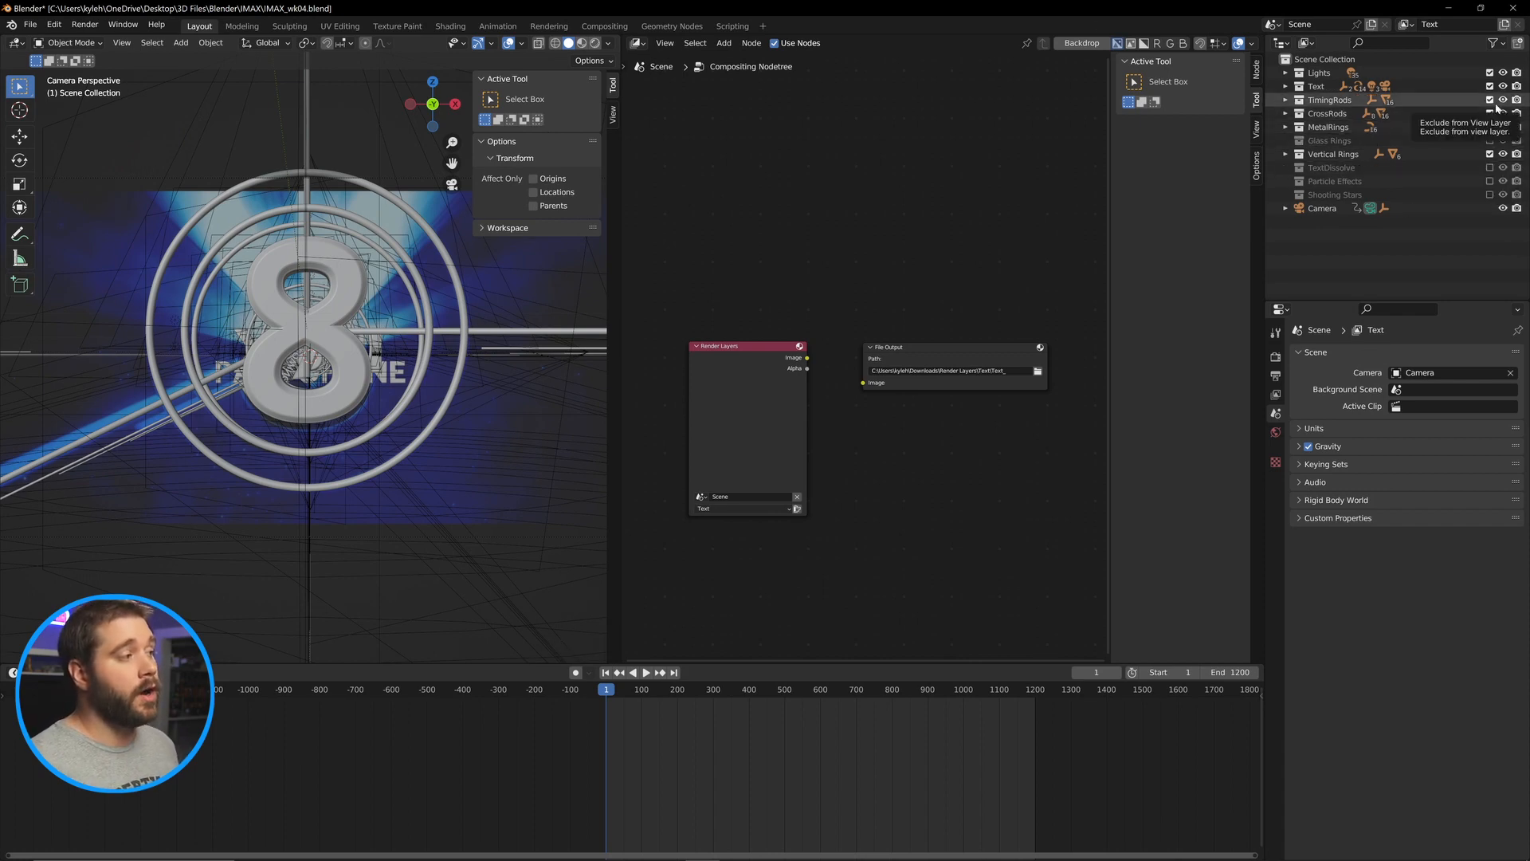
{"action": "left_click", "coordinate": [1489, 99]}
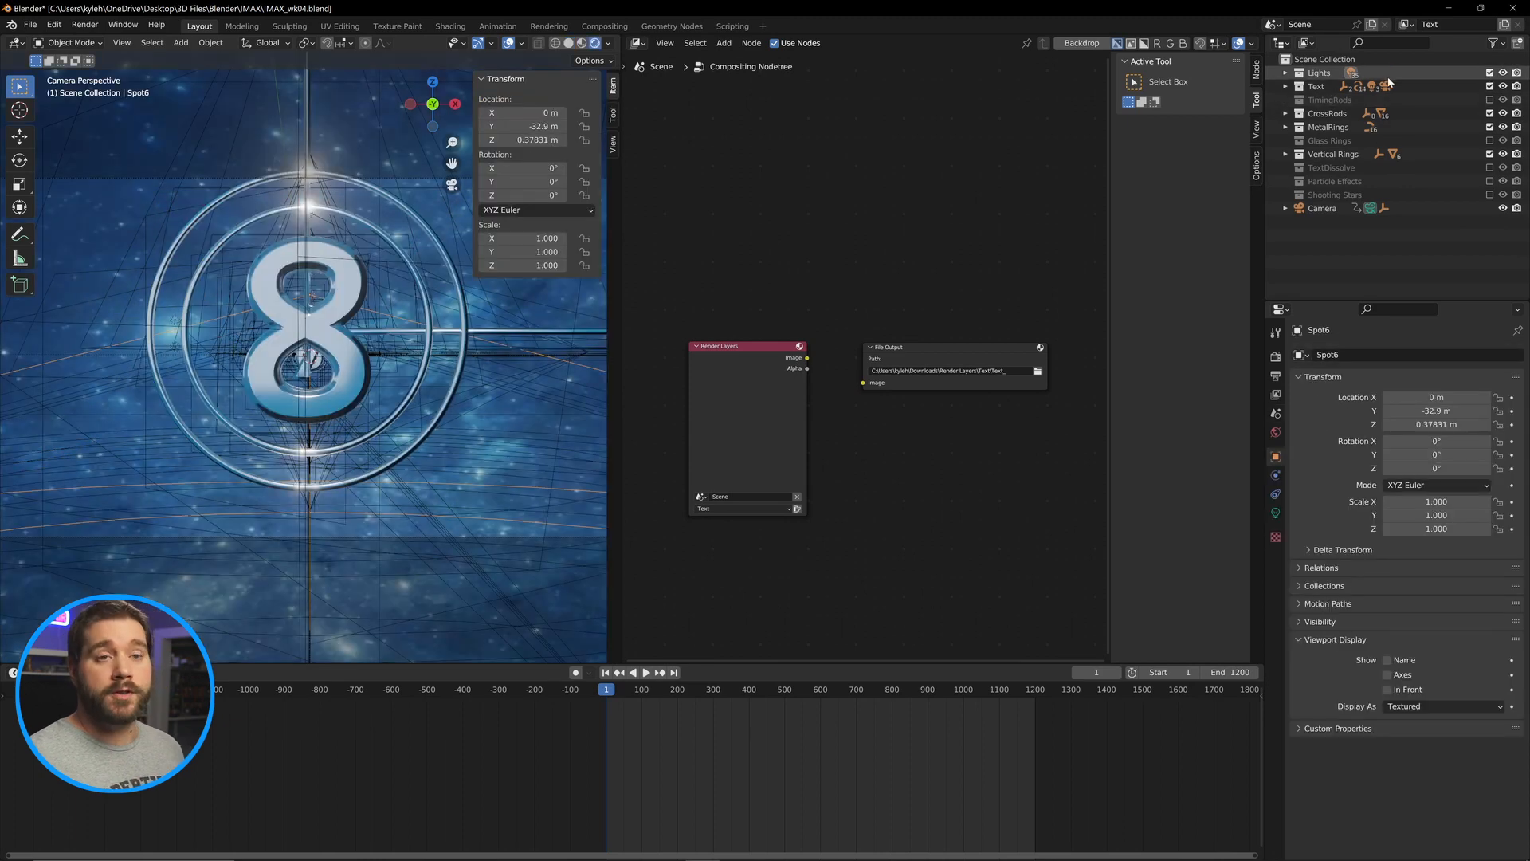
Enable the holdout restriction toggle in the outliner filter.
{"action": "left_click", "coordinate": [1503, 44]}
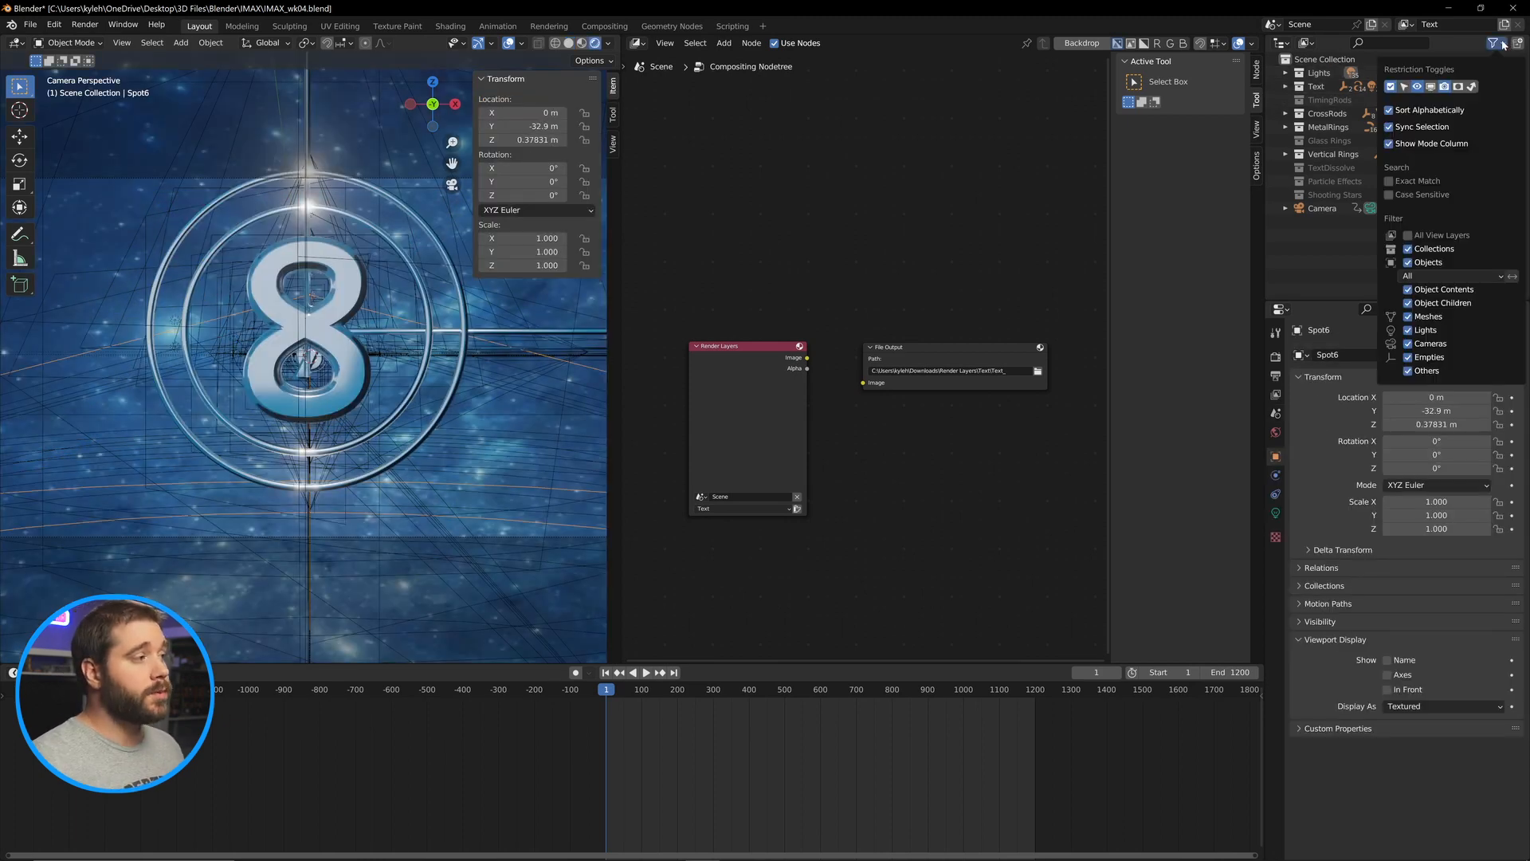
{"action": "left_click", "coordinate": [1458, 86]}
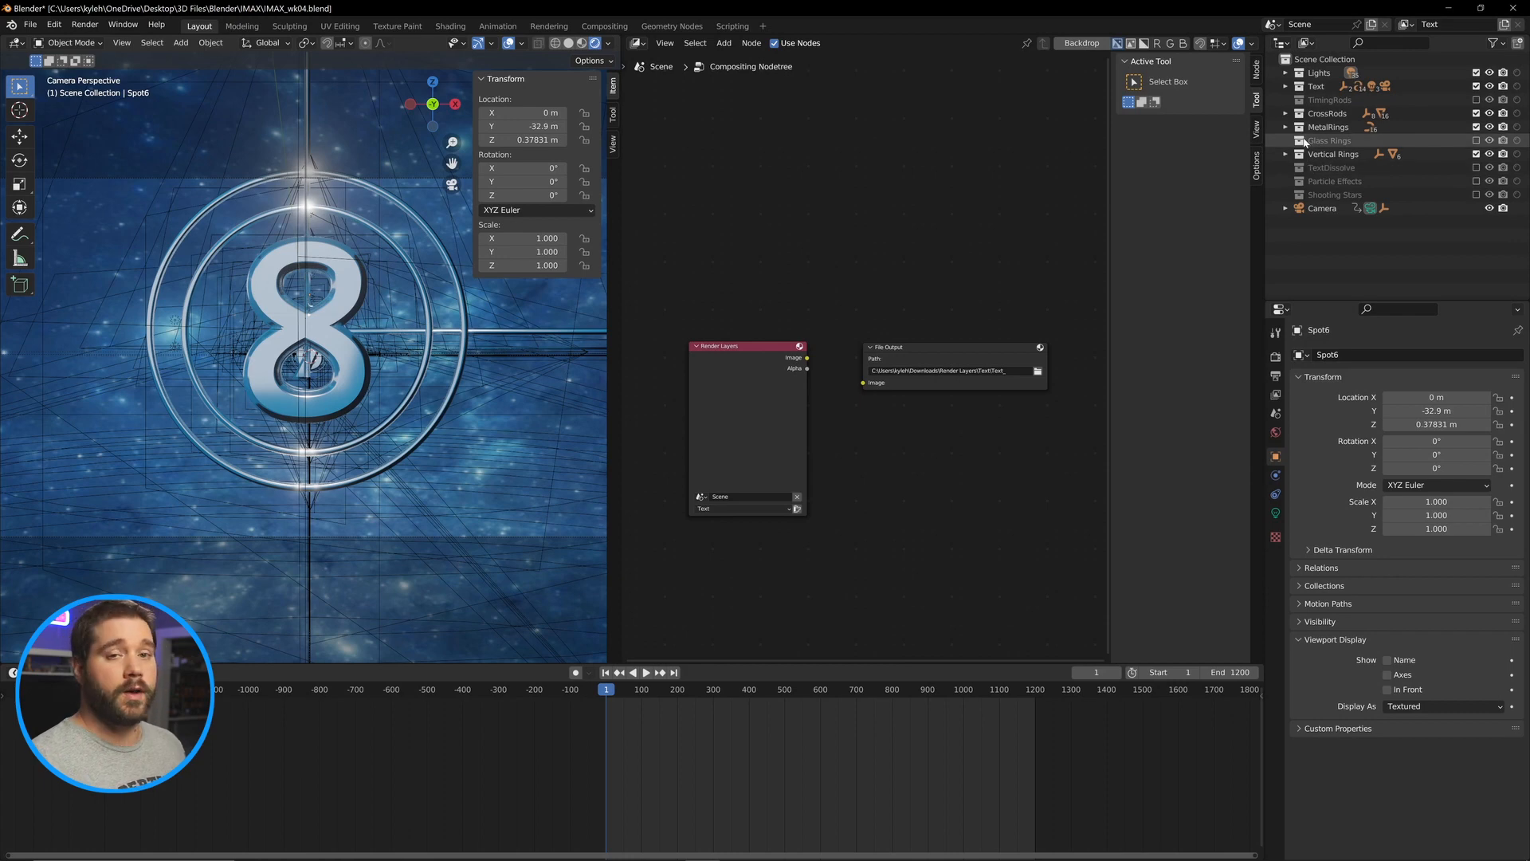
Re-include the Glass Rings and TimingRods collections in the Text view layer and set both as holdouts.
{"action": "left_click", "coordinate": [1476, 140]}
{"action": "left_click", "coordinate": [1517, 140]}
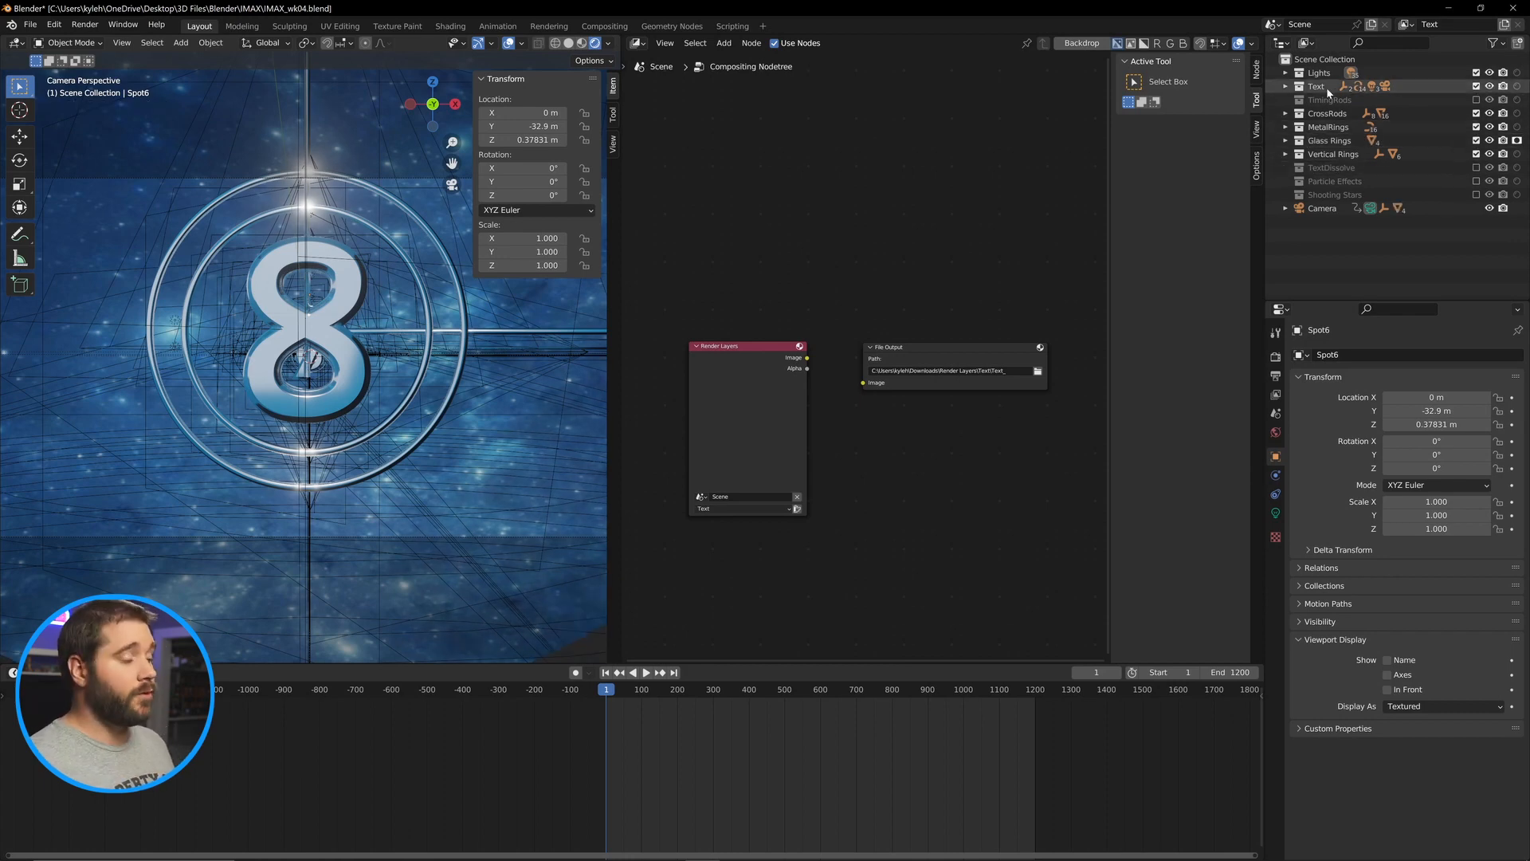
{"action": "left_click", "coordinate": [1476, 99]}
{"action": "left_click", "coordinate": [1516, 100]}
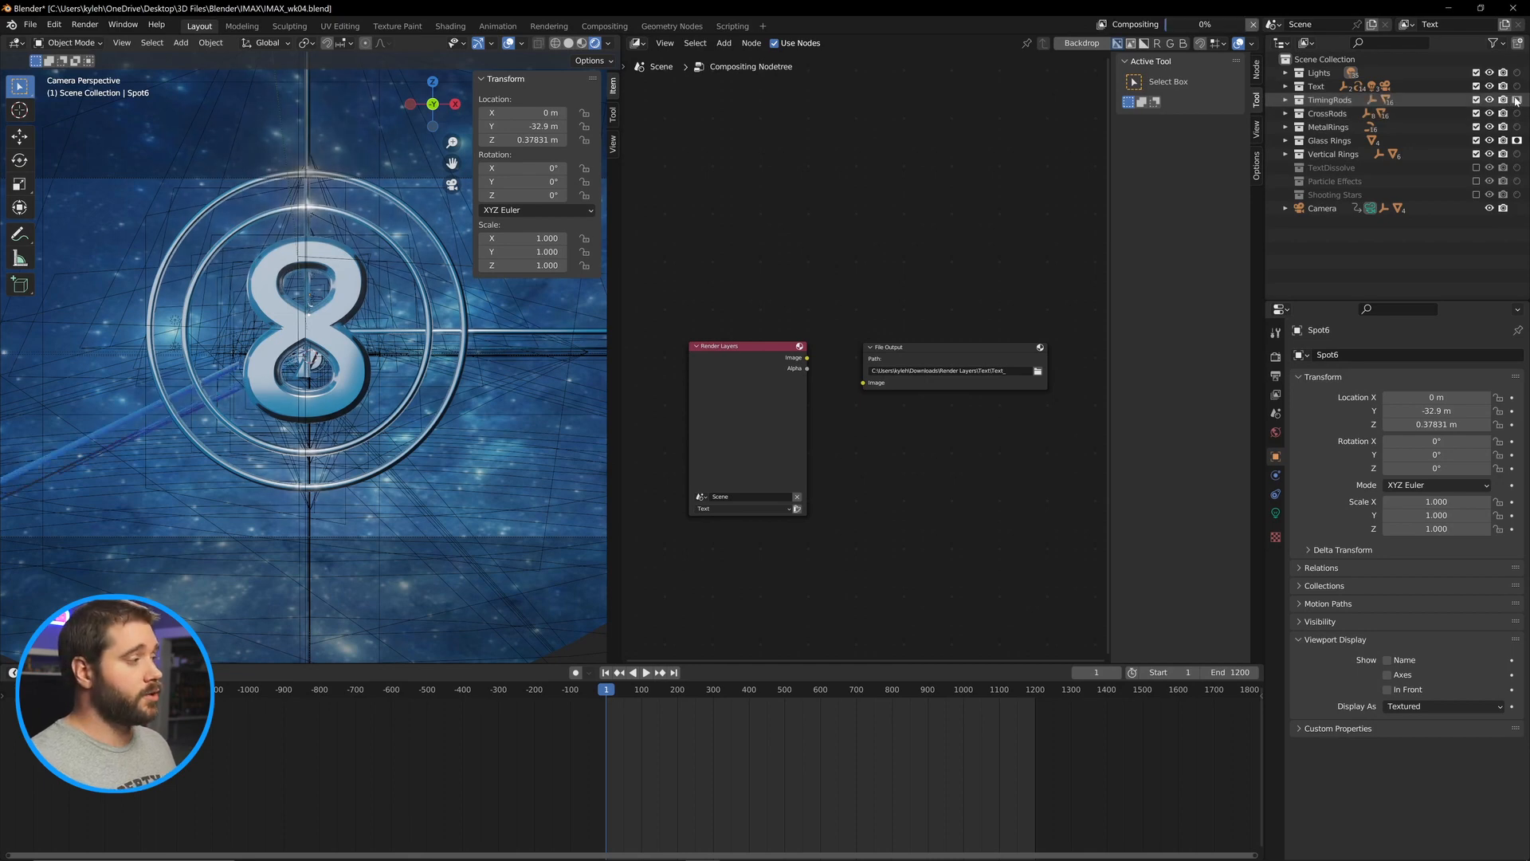
Re-include the Particle Effects collection as a holdout, hiding its Atmosphere, CometPath and StarDust objects in the viewport.
{"action": "left_click", "coordinate": [1475, 181]}
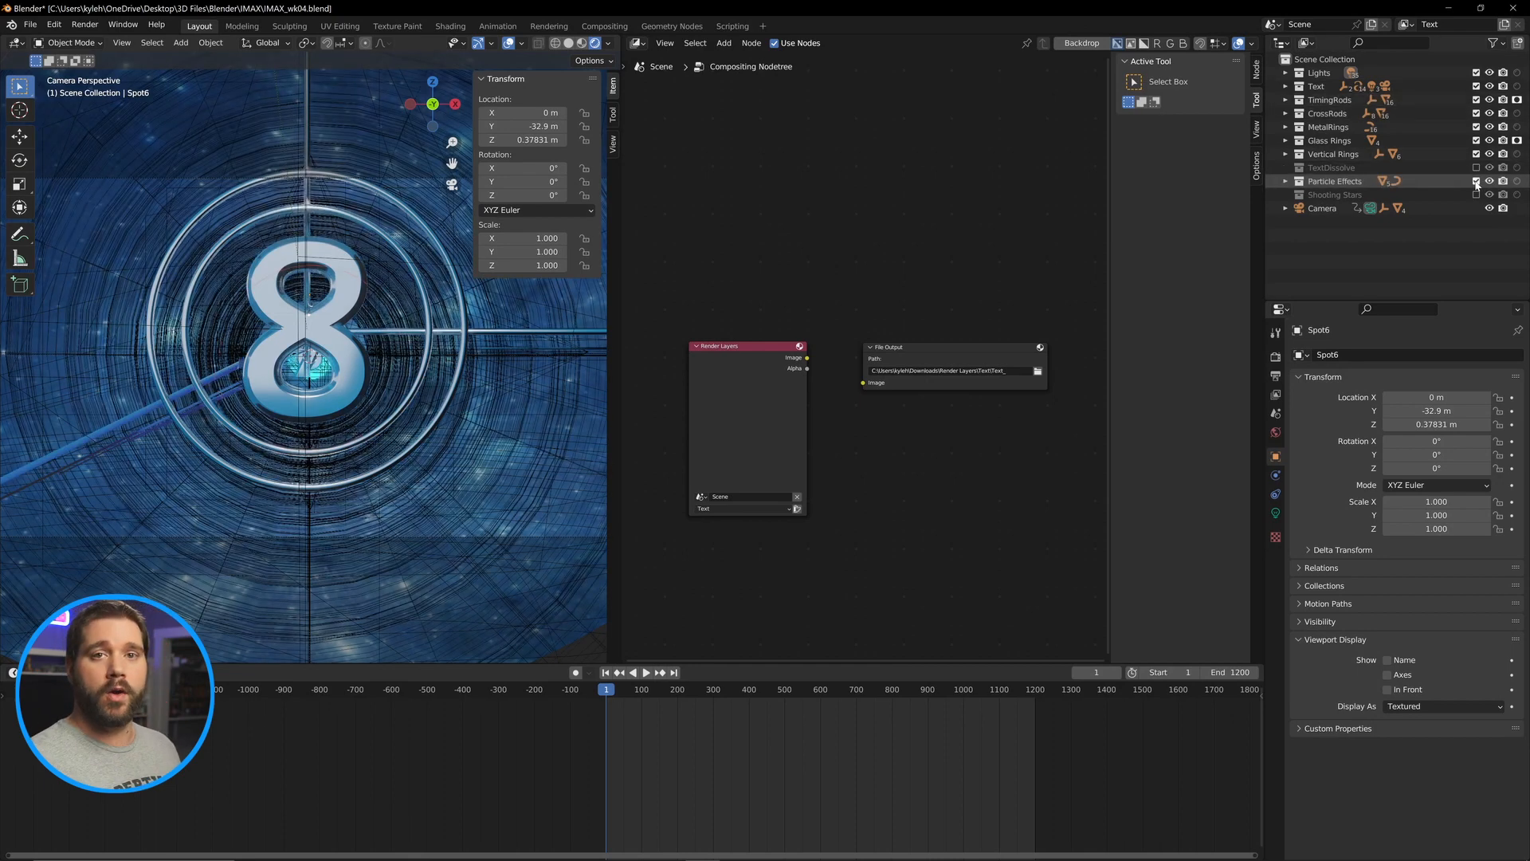
{"action": "left_click", "coordinate": [1285, 181]}
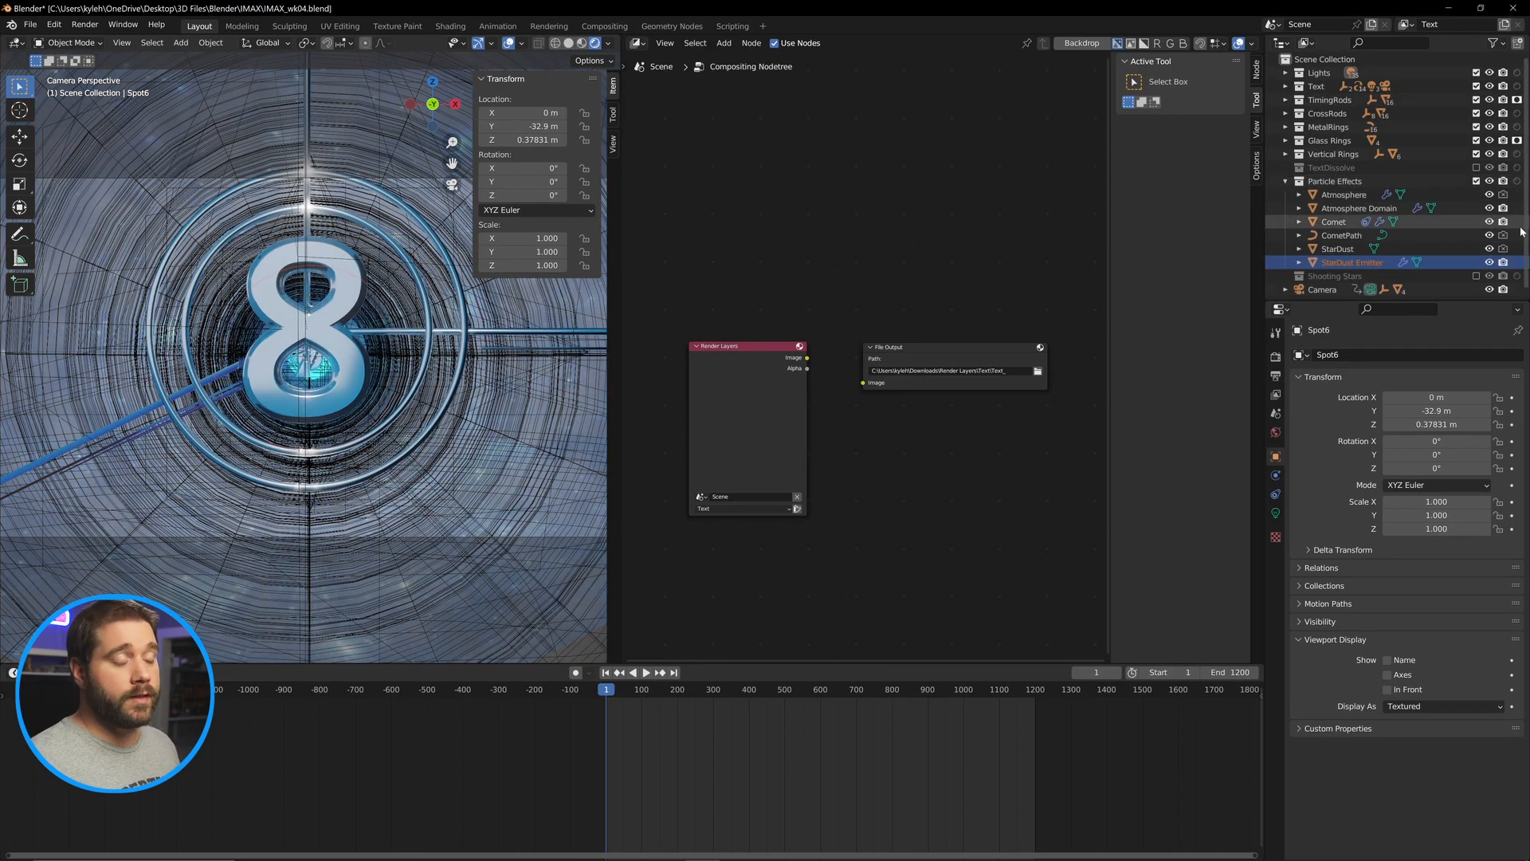
{"action": "left_click", "coordinate": [1490, 195]}
{"action": "left_click", "coordinate": [1489, 235]}
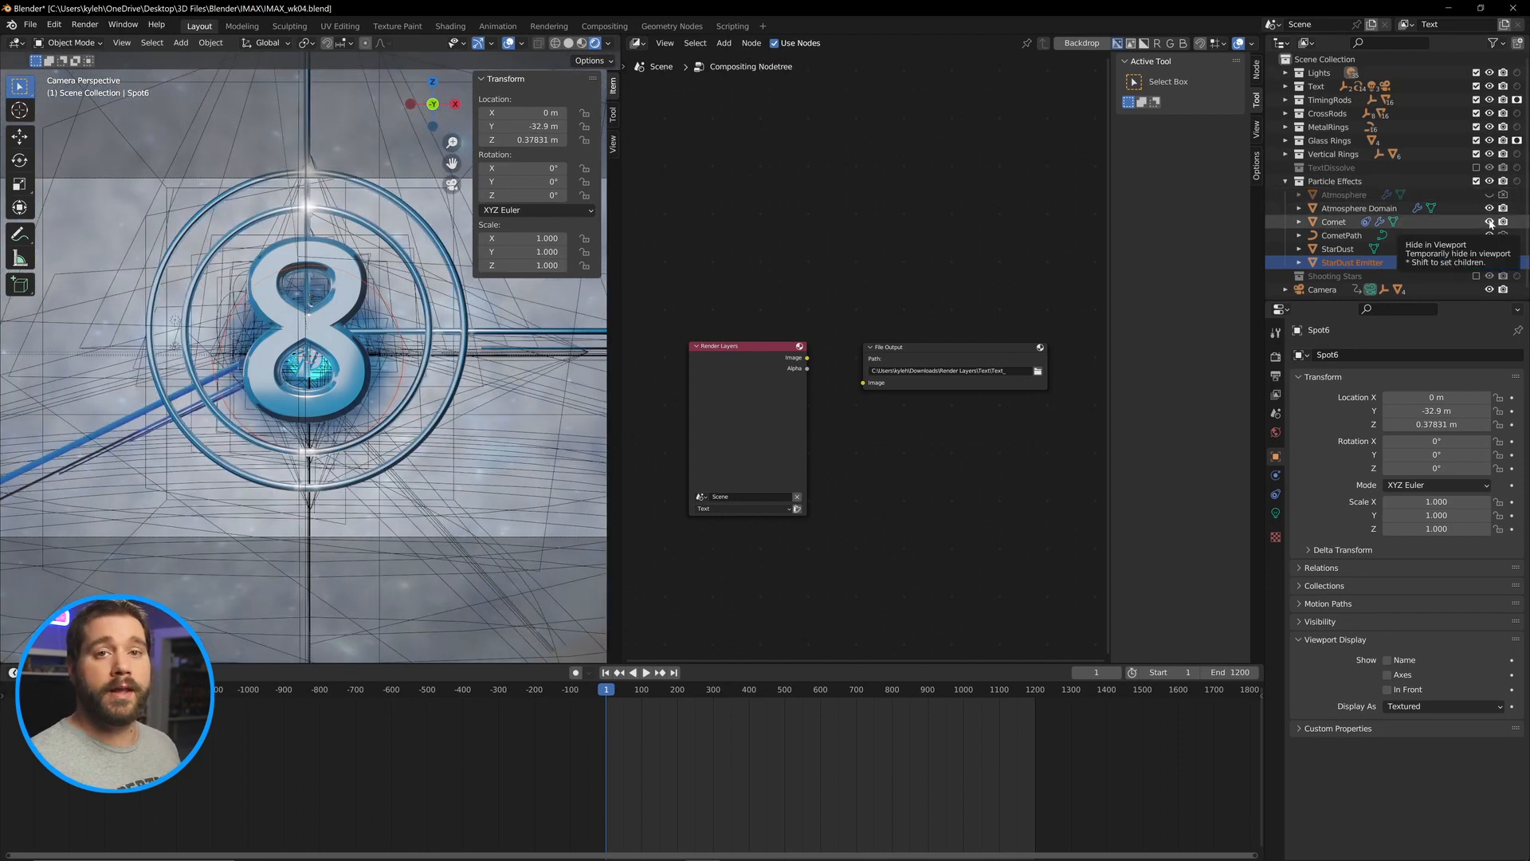
{"action": "left_click", "coordinate": [1489, 249]}
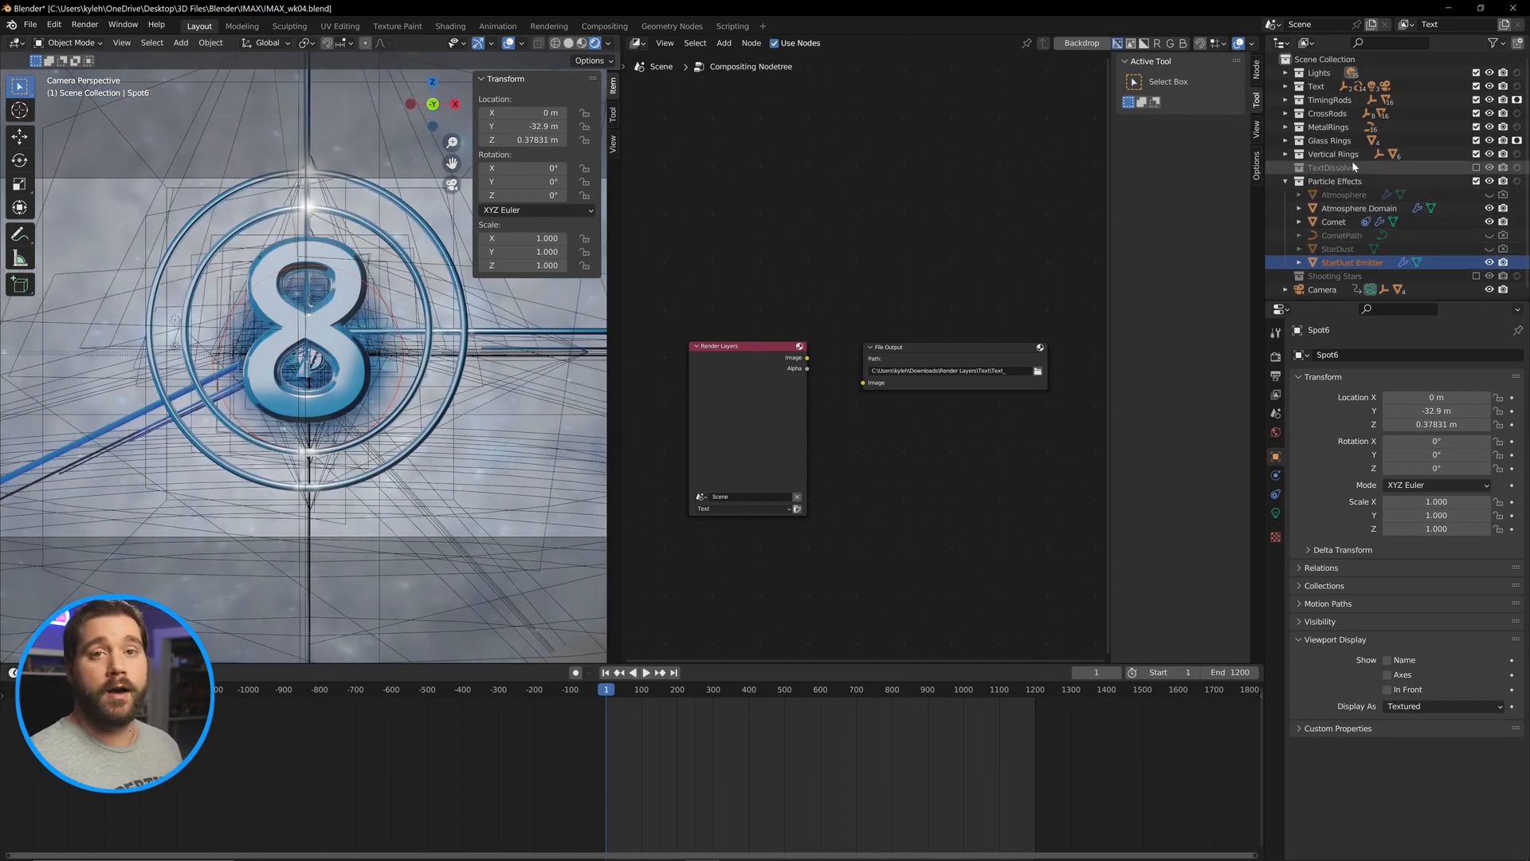
{"action": "left_click", "coordinate": [1518, 183]}
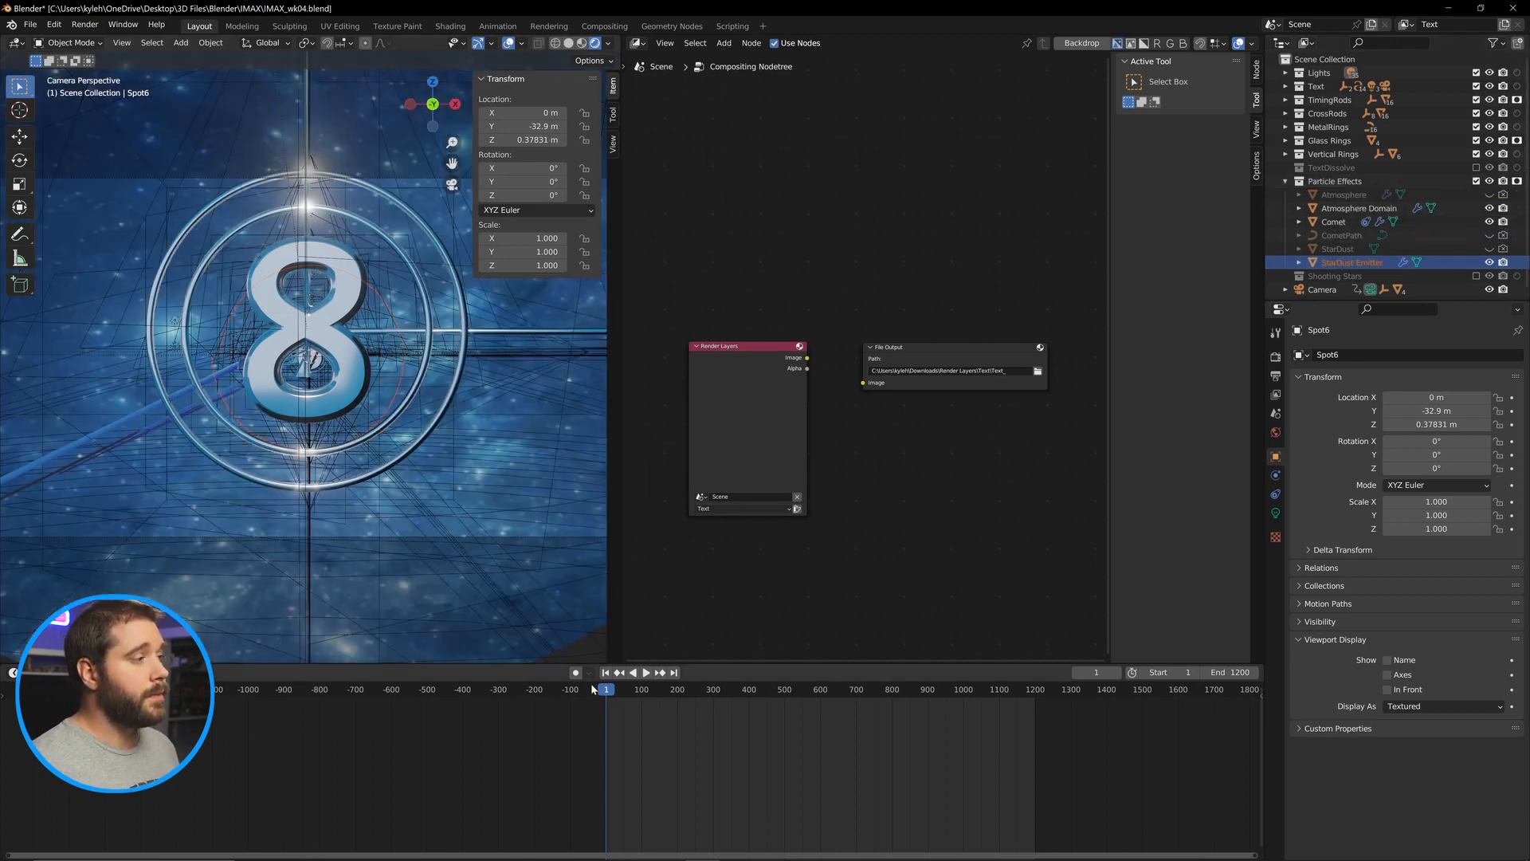
Play back and scrub the animation to preview the Text view layer in the viewport.
{"action": "key", "text": "space"}
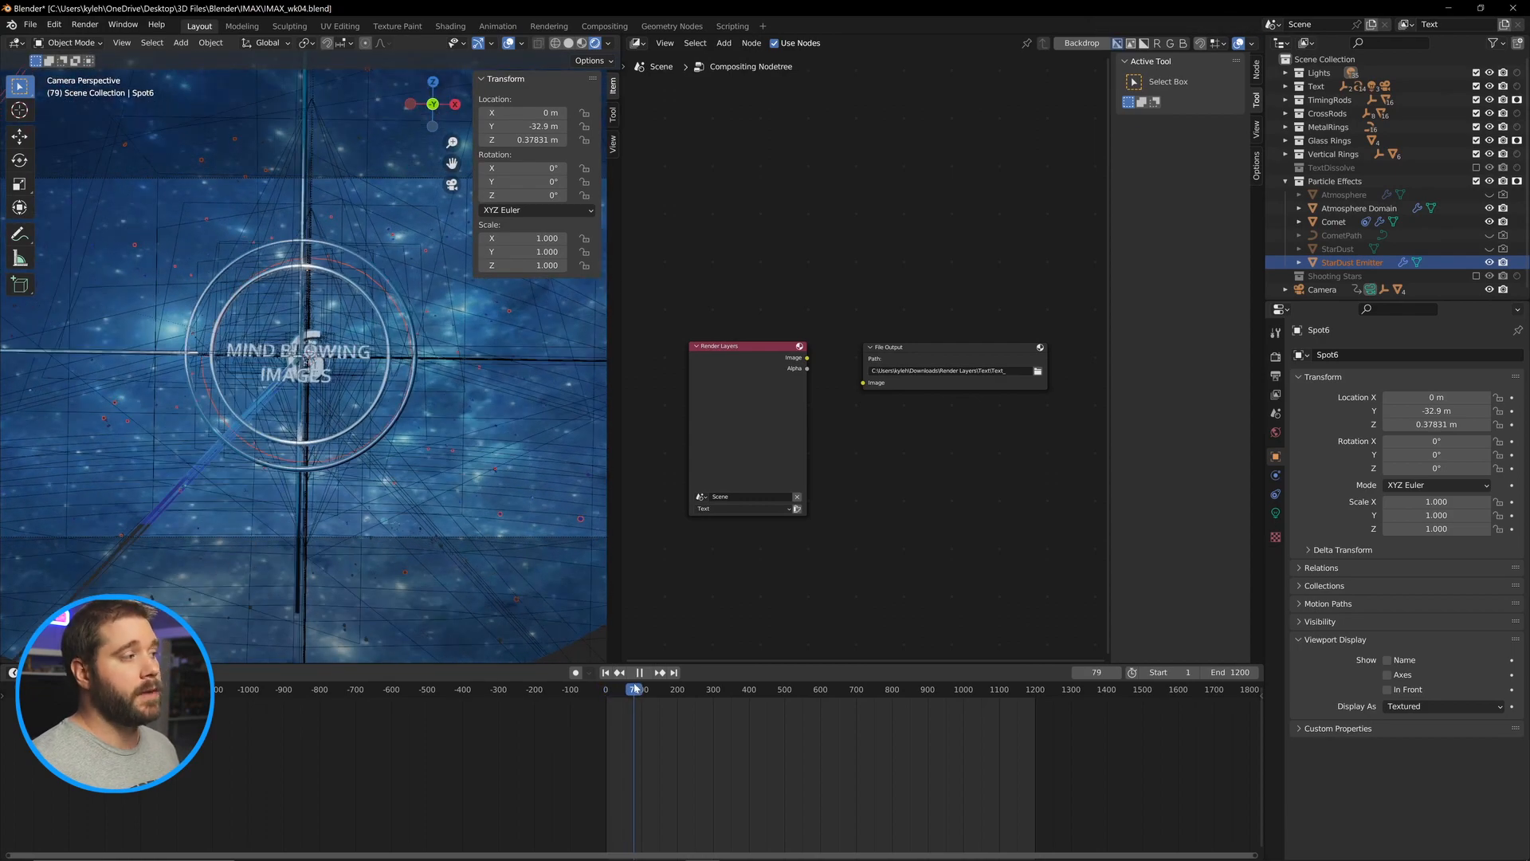
{"action": "key", "text": "space"}
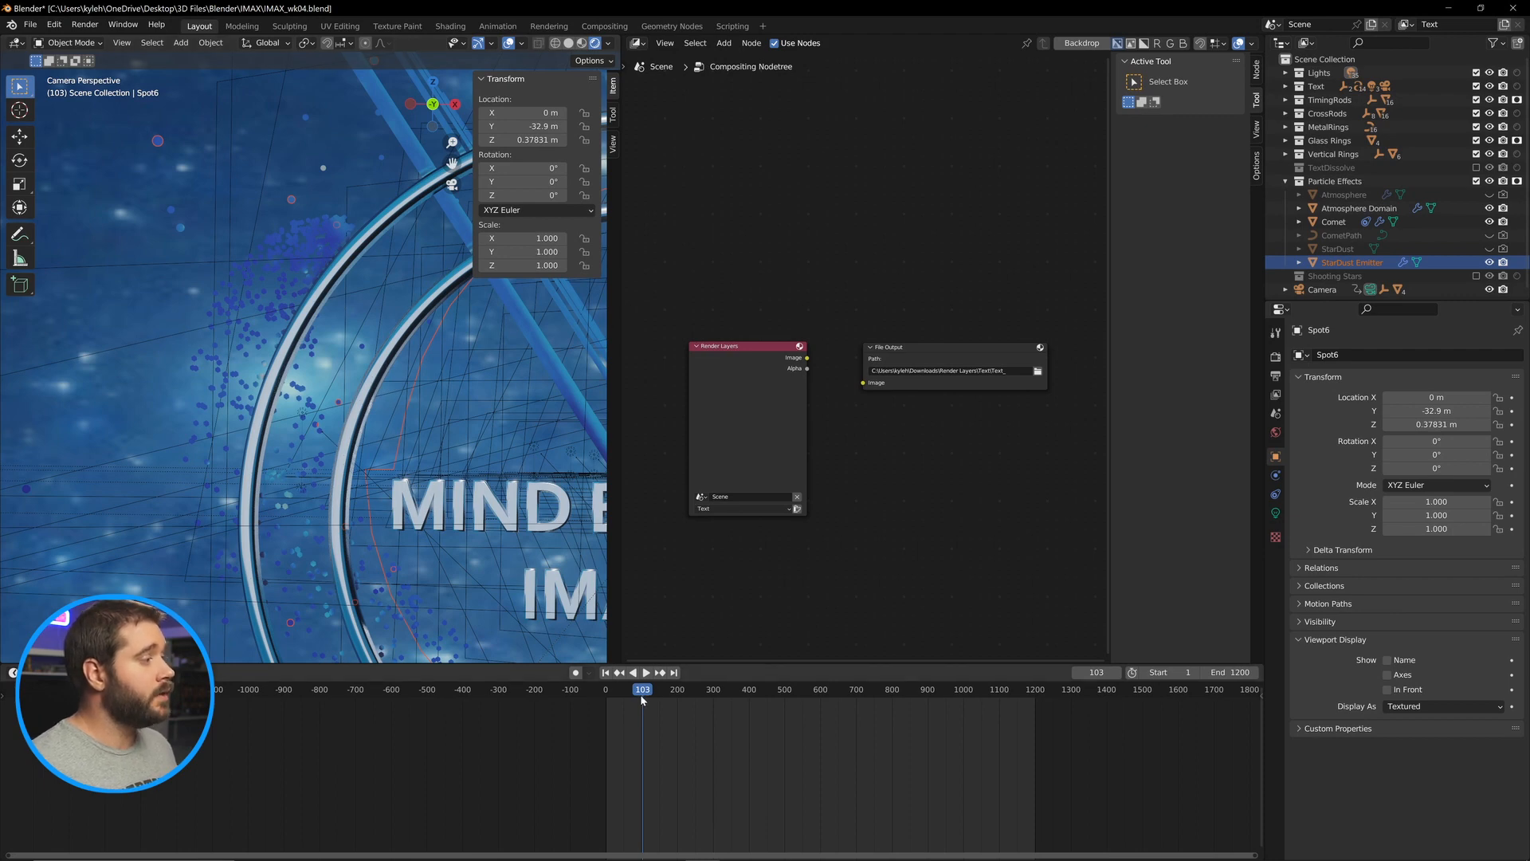
{"action": "key", "text": "space"}
{"action": "left_click_drag", "start_coordinate": [639, 692], "coordinate": [731, 691]}
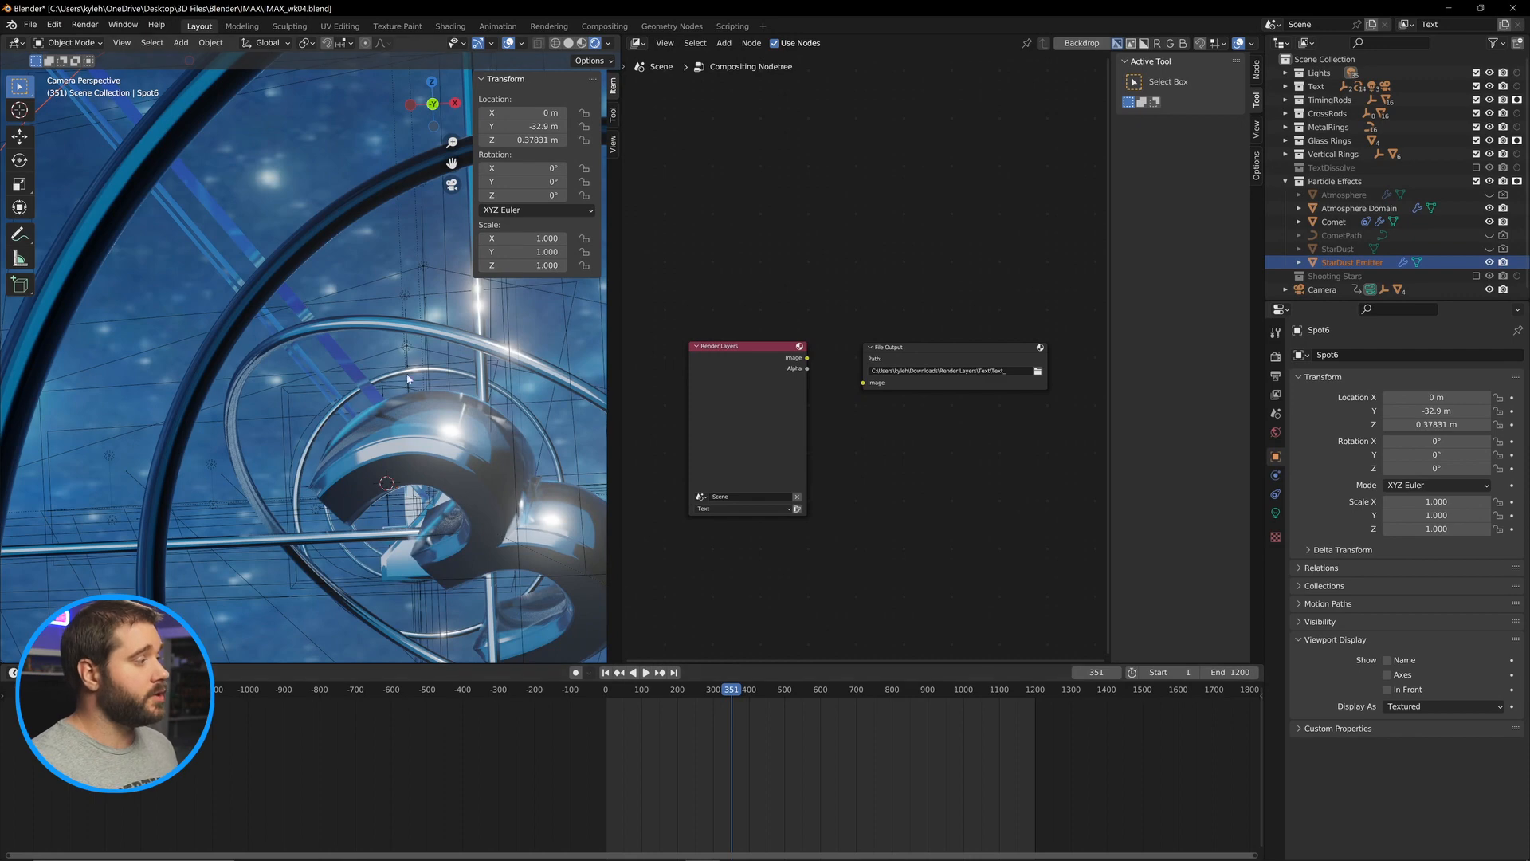
{"action": "scroll", "coordinate": [368, 395], "scroll_direction": "up", "scroll_amount": 3}
{"action": "scroll", "coordinate": [446, 447], "scroll_direction": "down", "scroll_amount": 7}
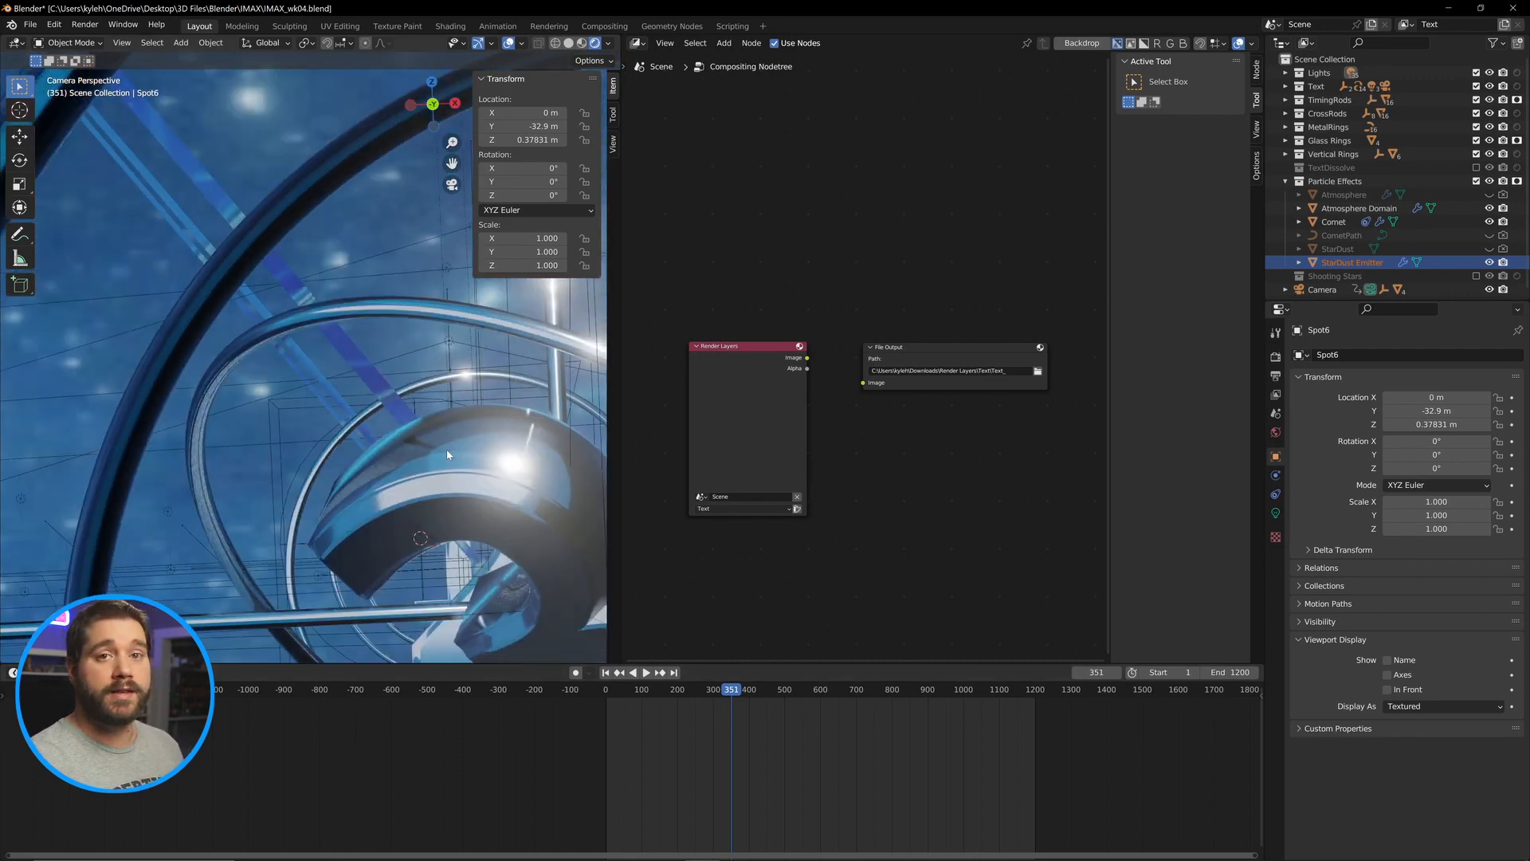
{"action": "scroll", "coordinate": [374, 394], "scroll_direction": "down", "scroll_amount": 4}
{"action": "scroll", "coordinate": [382, 398], "scroll_direction": "up", "scroll_amount": 3}
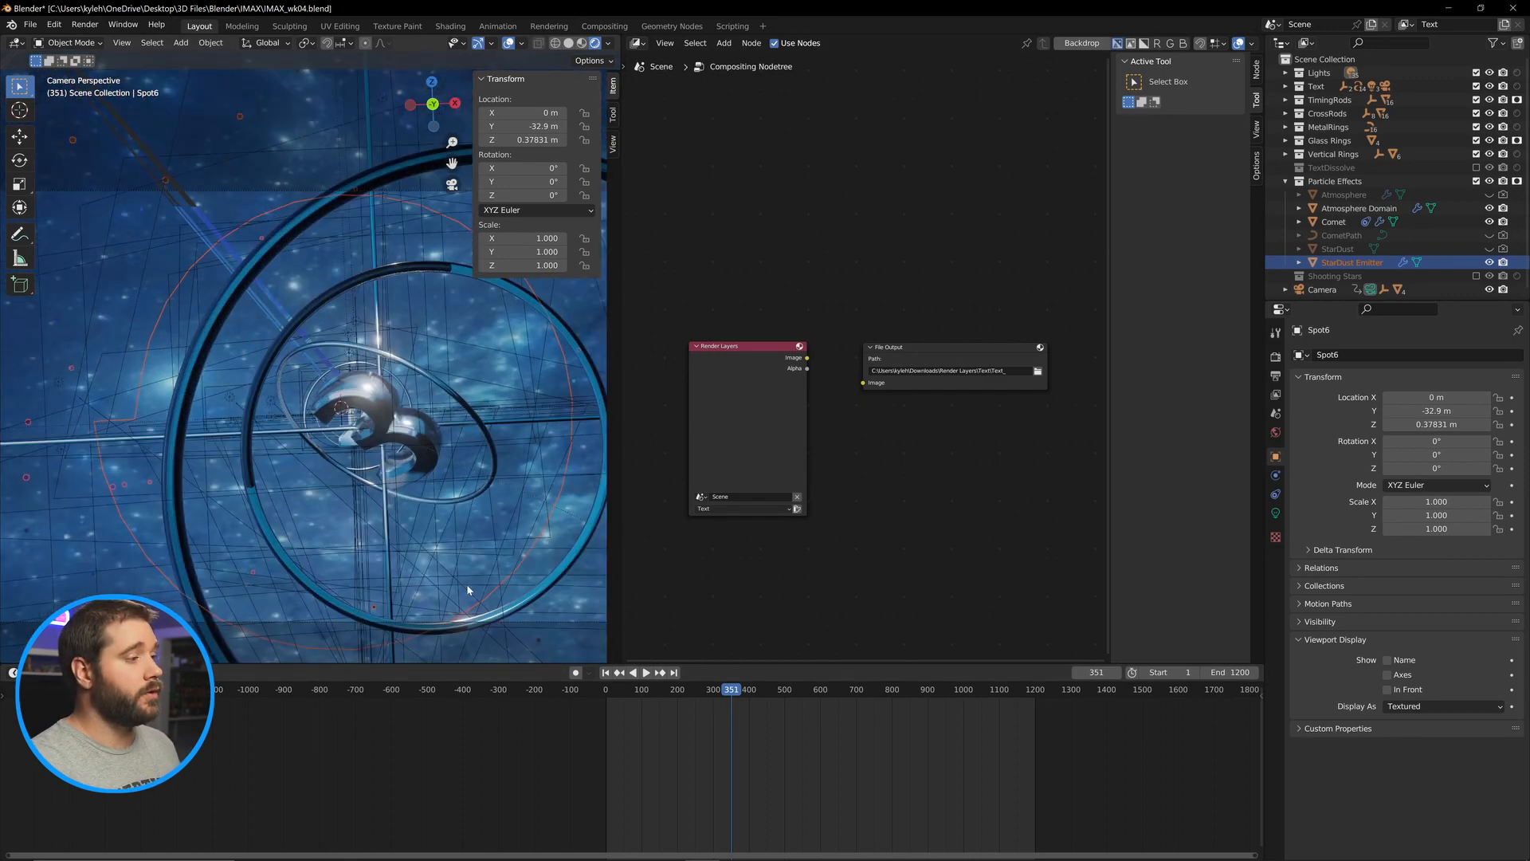
{"action": "left_click", "coordinate": [466, 586]}
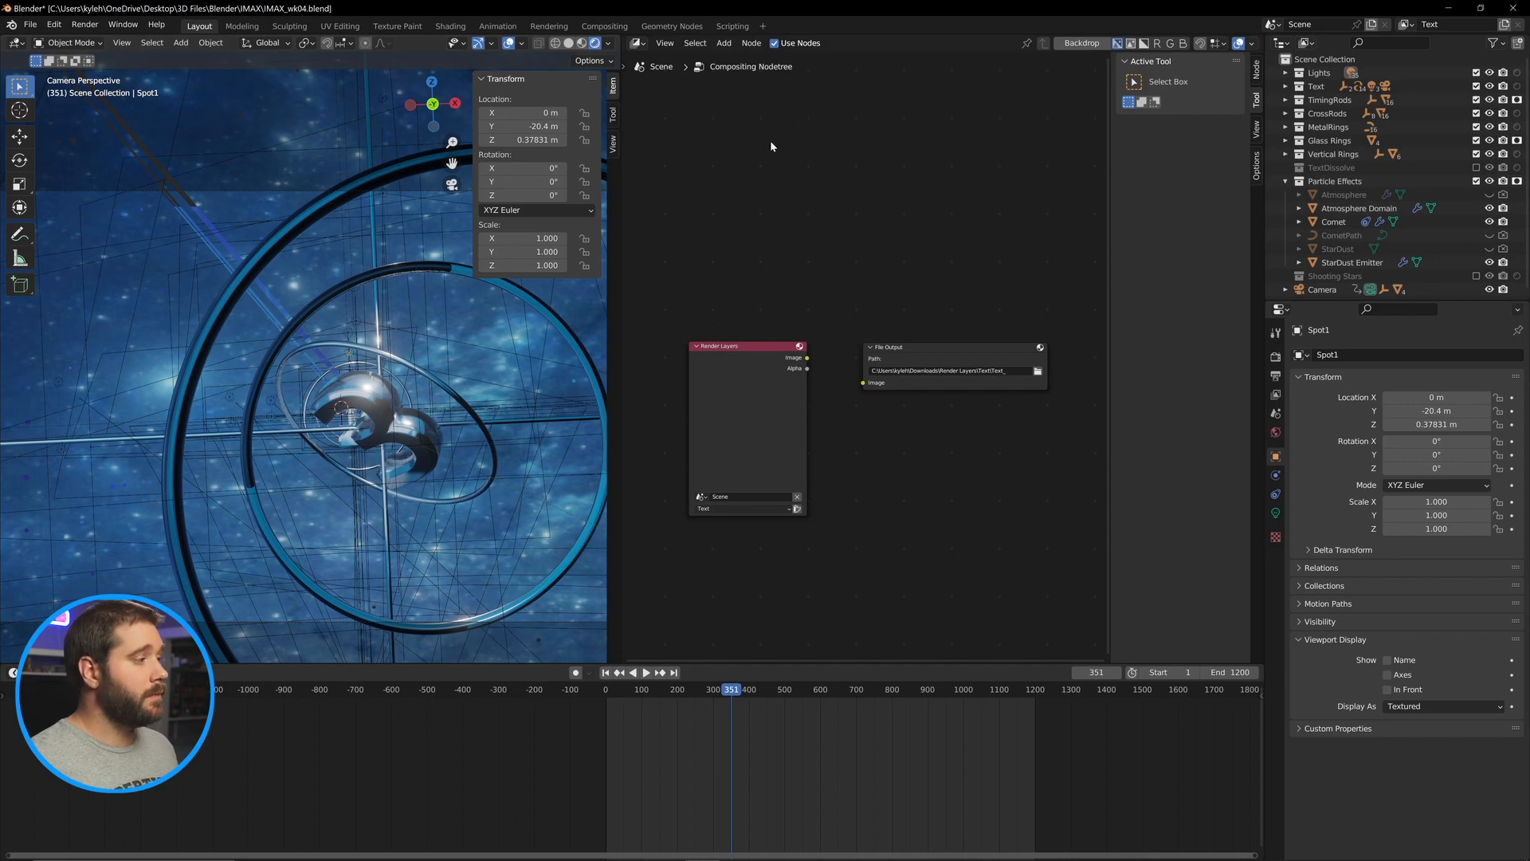
Connect the Render Layers Image output to the File Output node's Image input.
{"action": "left_click_drag", "start_coordinate": [807, 358], "coordinate": [865, 382]}
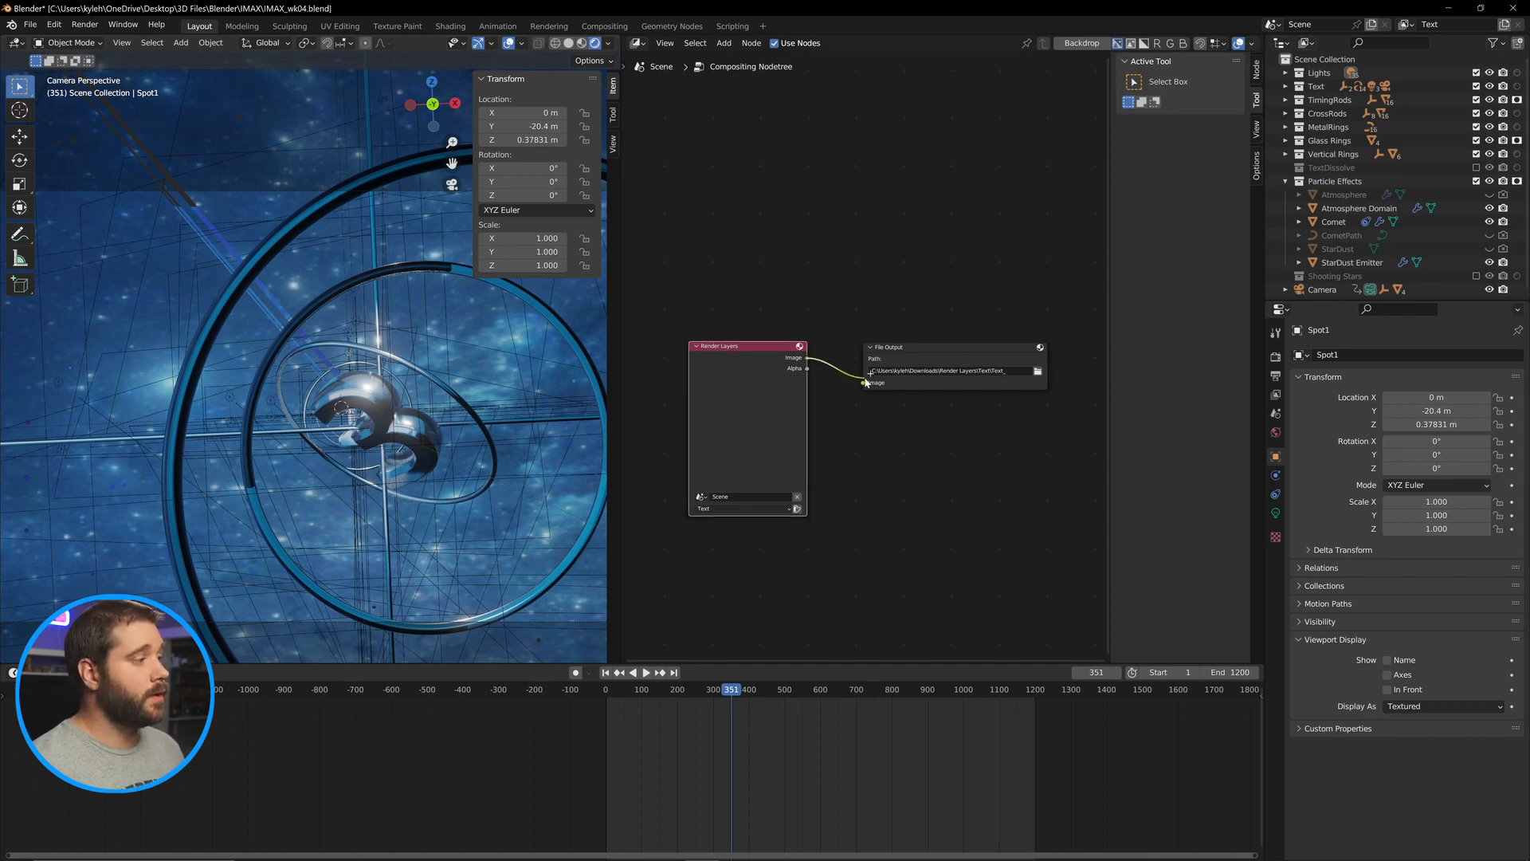
{"action": "left_click", "coordinate": [1285, 181]}
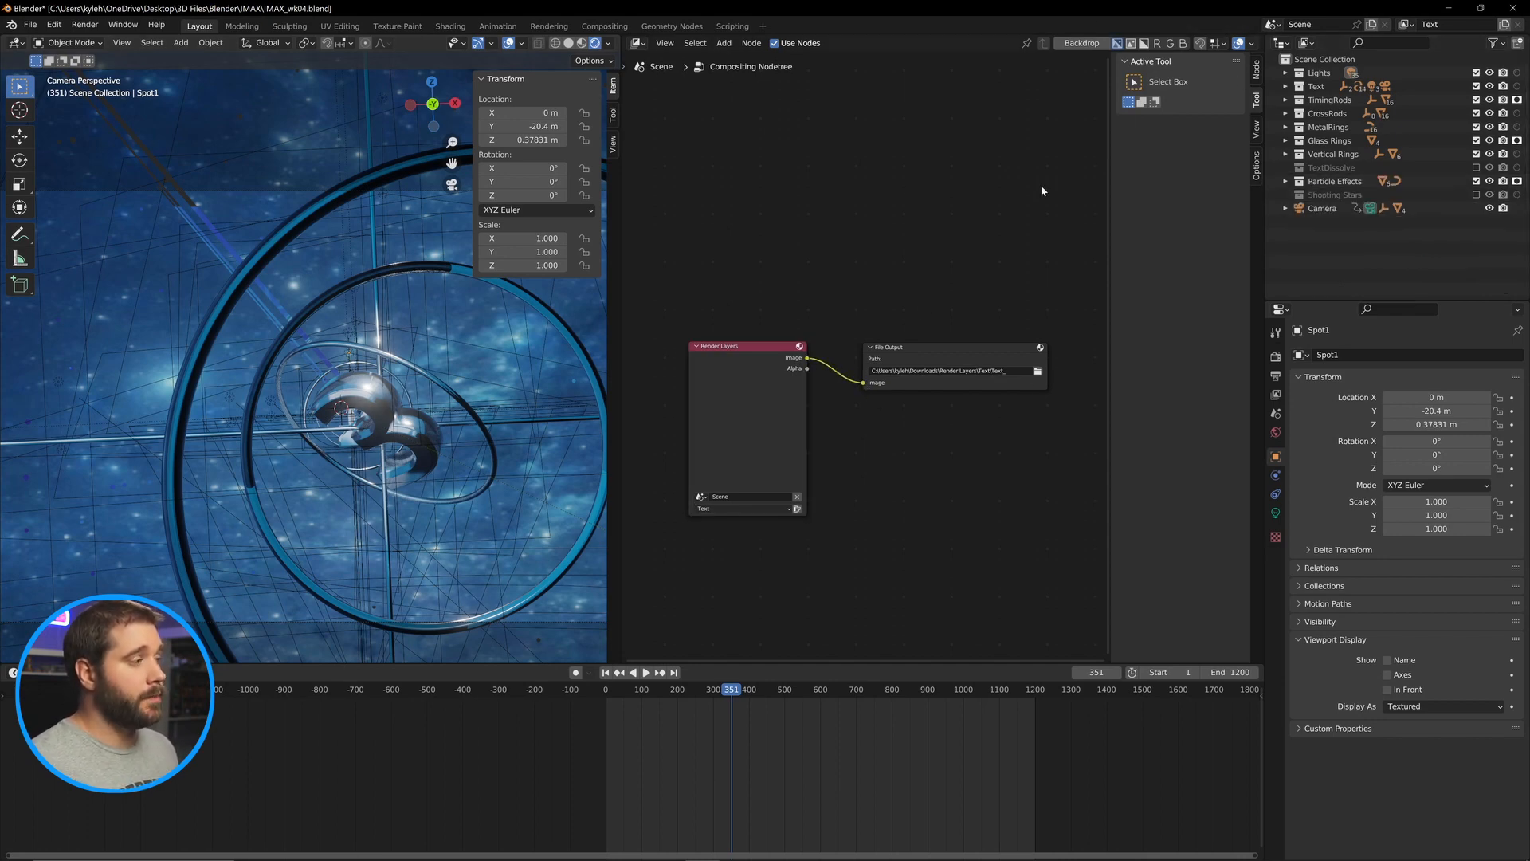
{"action": "left_click", "coordinate": [1256, 68]}
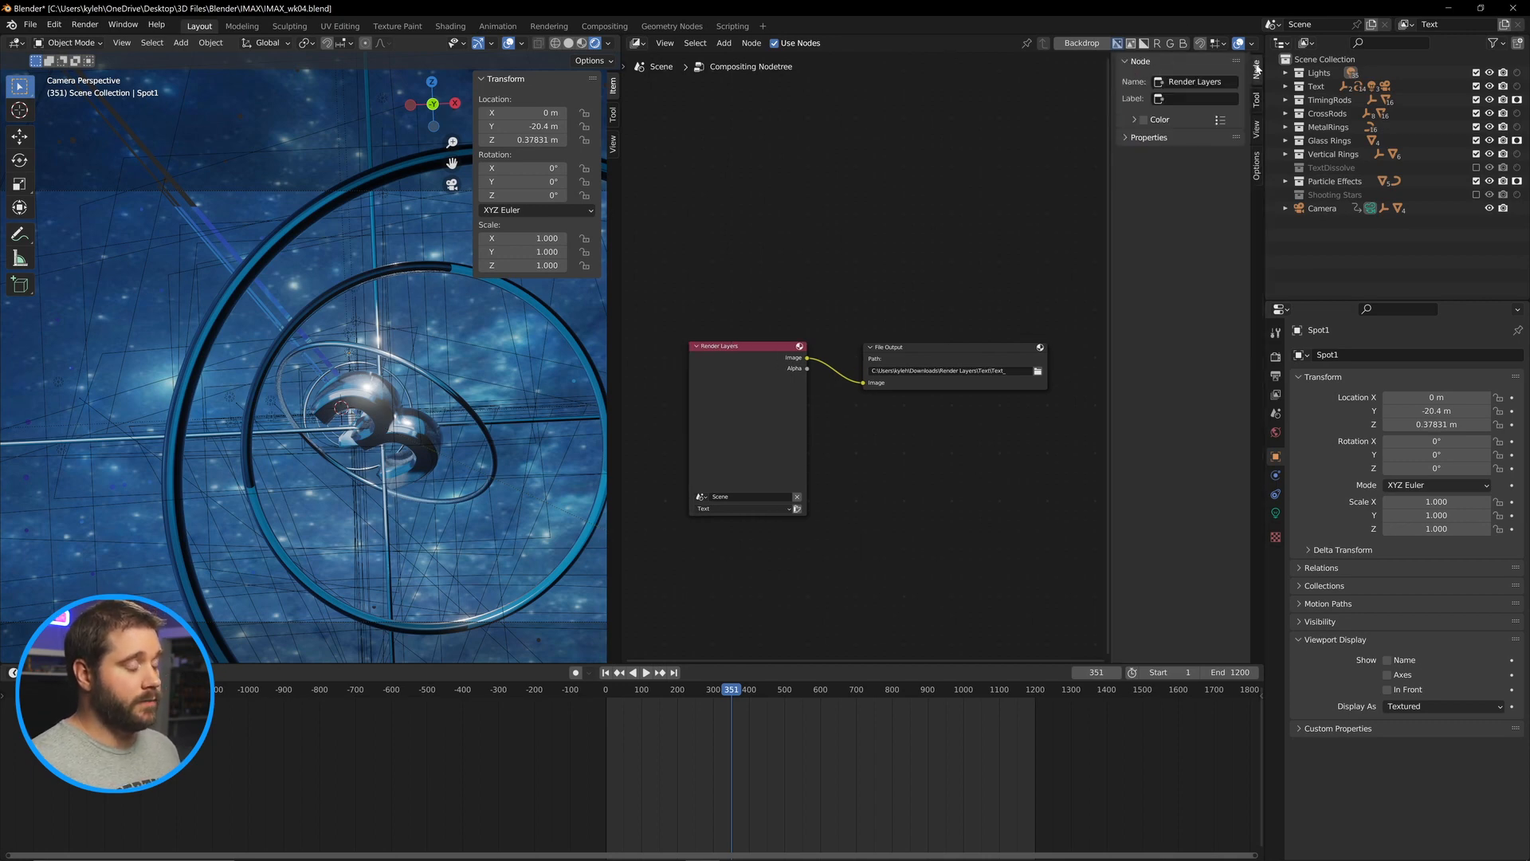
{"action": "left_click", "coordinate": [1149, 137]}
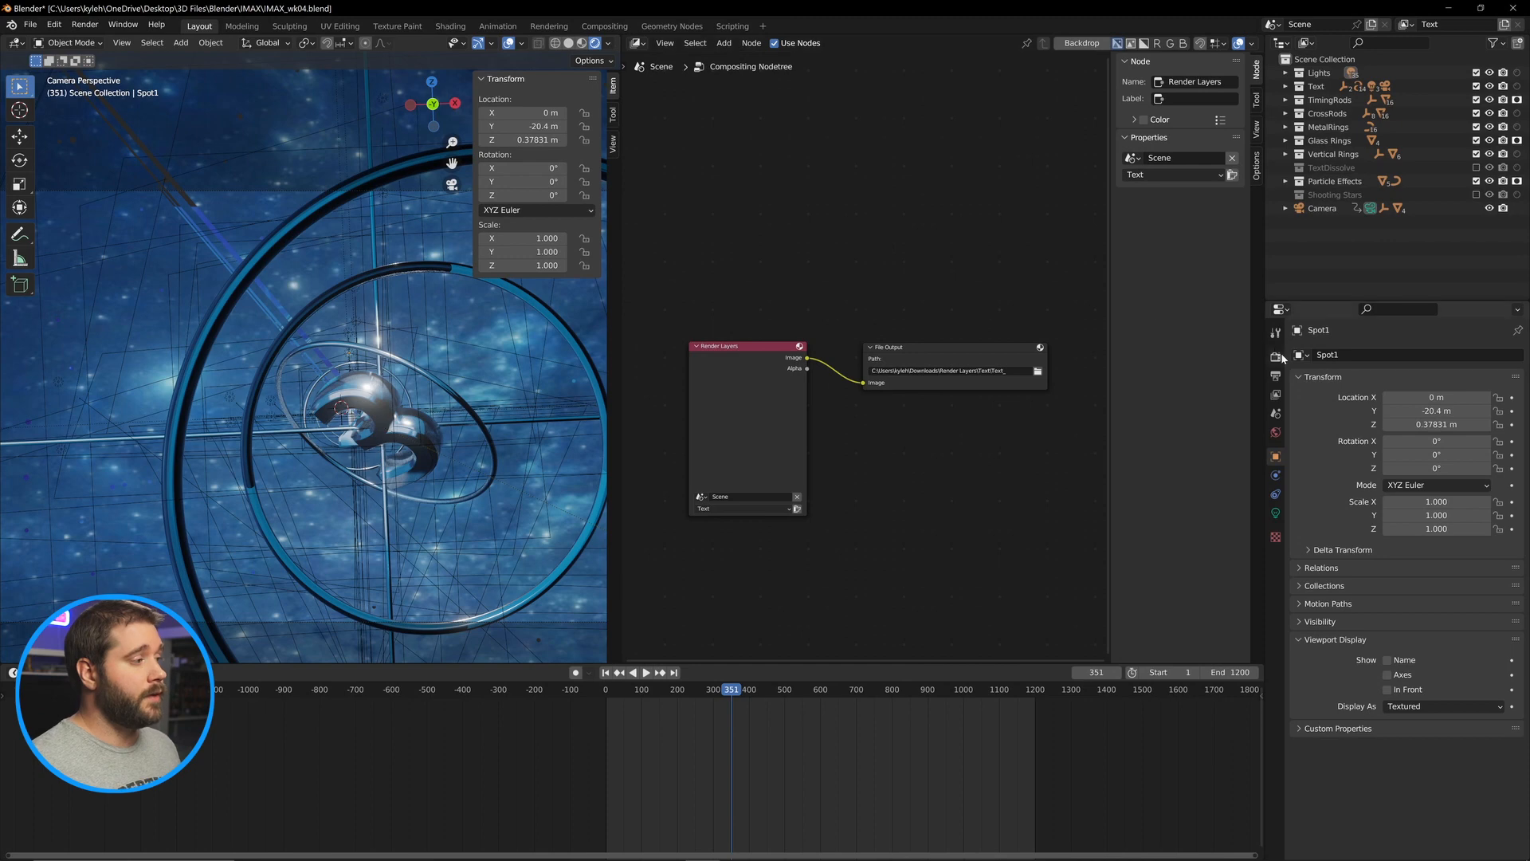
Enable the Diffuse Light and Color, Specular Light and Color, Volume Light, Emission and Environment passes for the Text view layer.
{"action": "left_click", "coordinate": [1276, 395]}
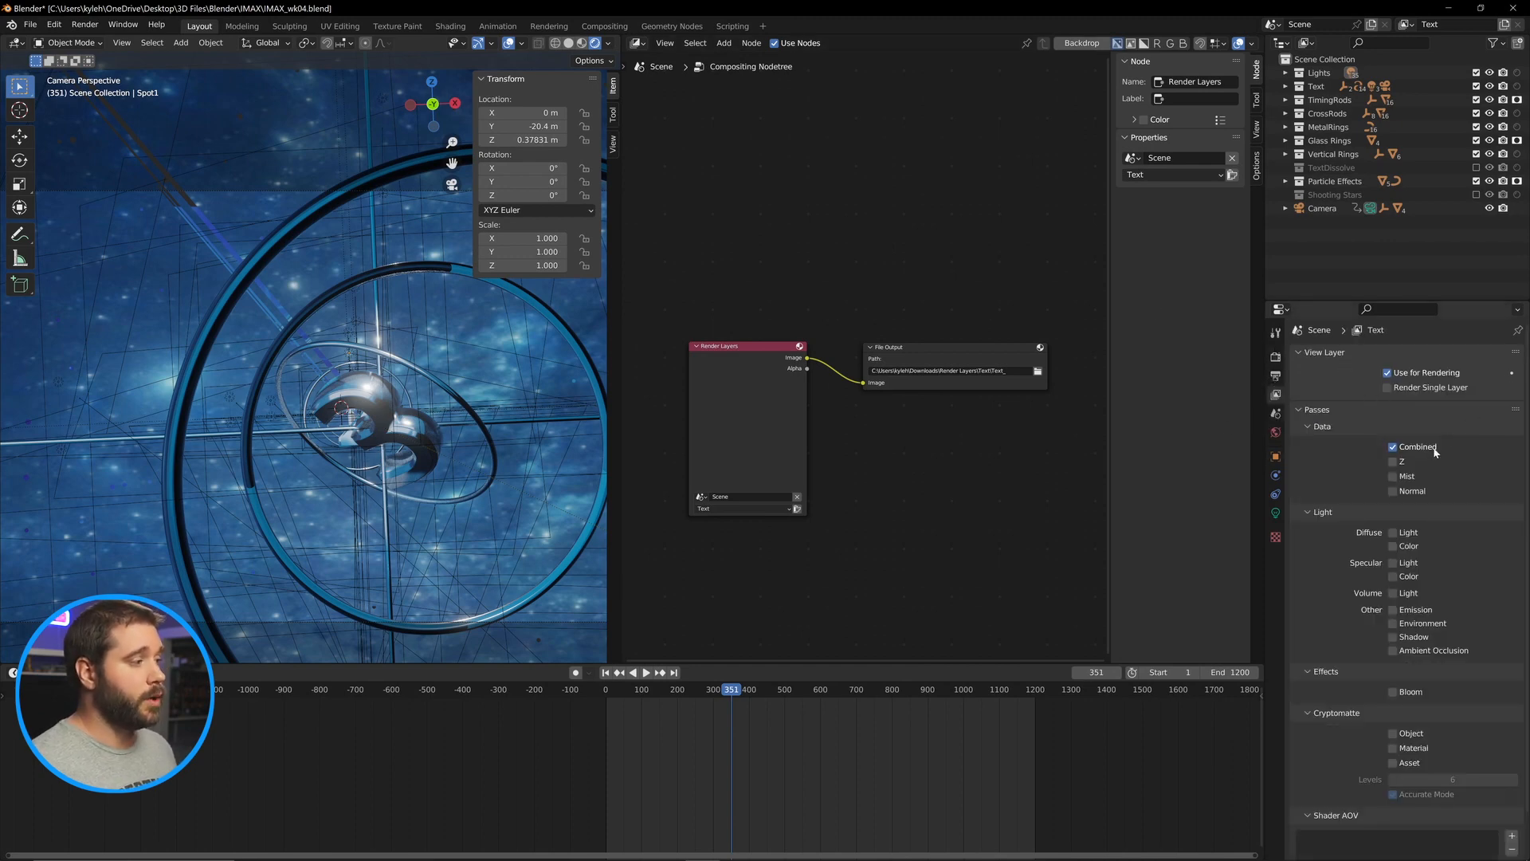
{"action": "left_click", "coordinate": [1393, 532]}
{"action": "left_click", "coordinate": [1393, 546]}
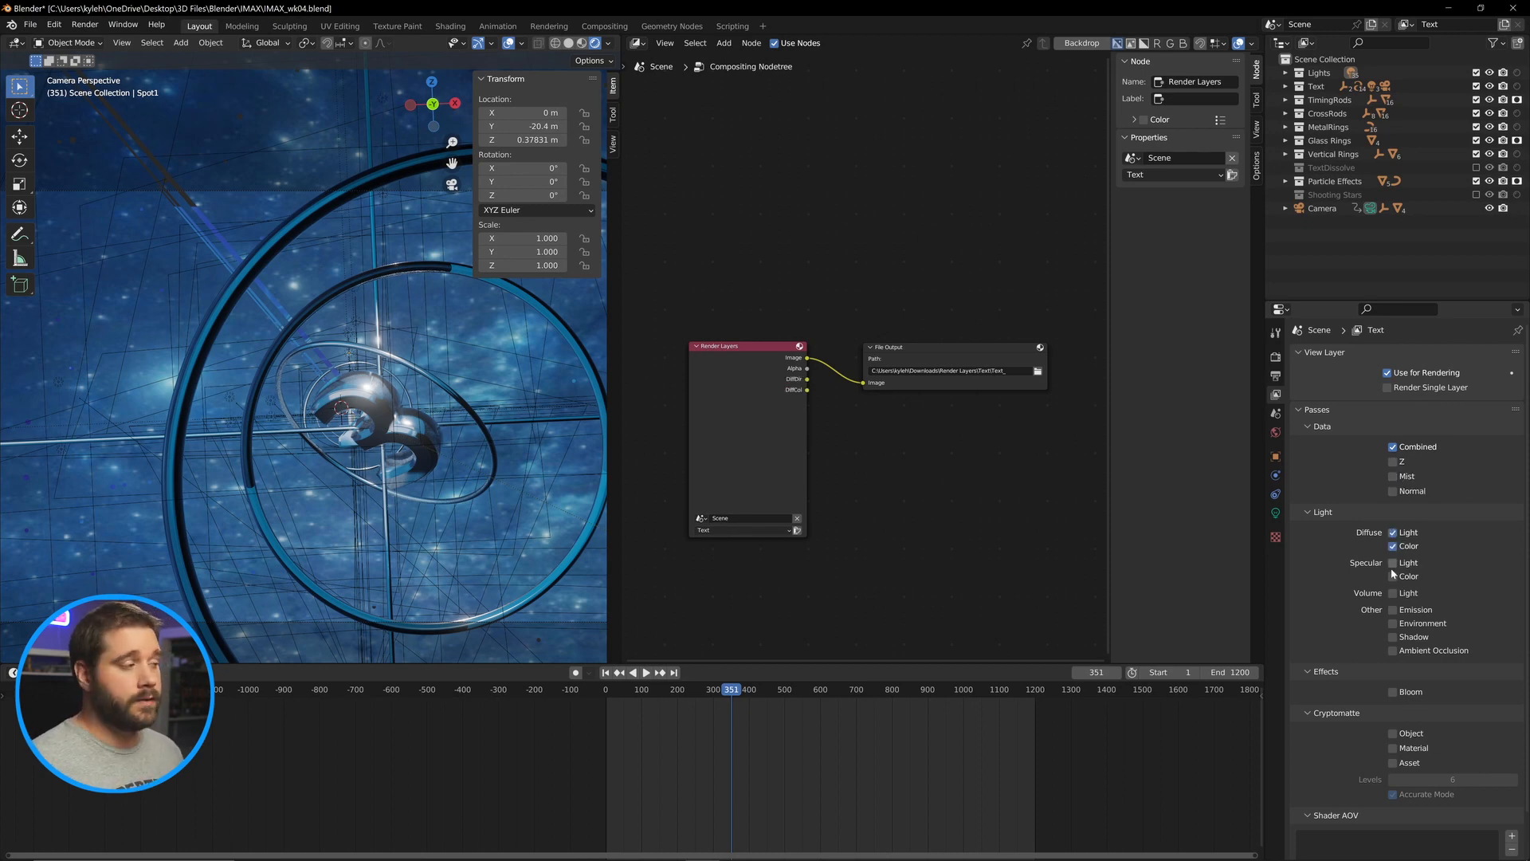
{"action": "left_click", "coordinate": [1393, 576]}
{"action": "left_click", "coordinate": [1393, 562]}
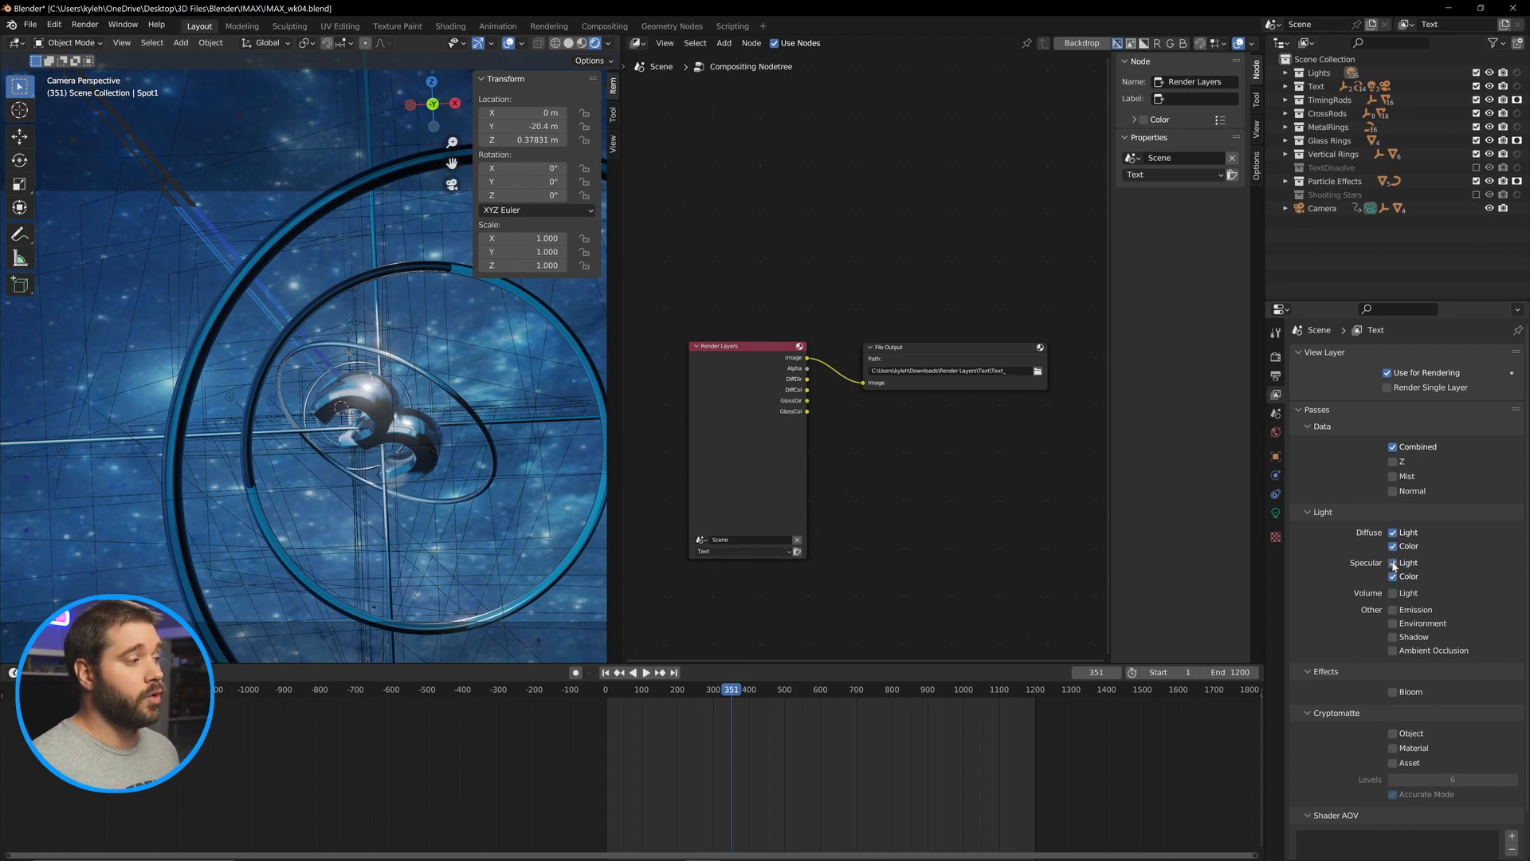
{"action": "left_click", "coordinate": [1393, 611]}
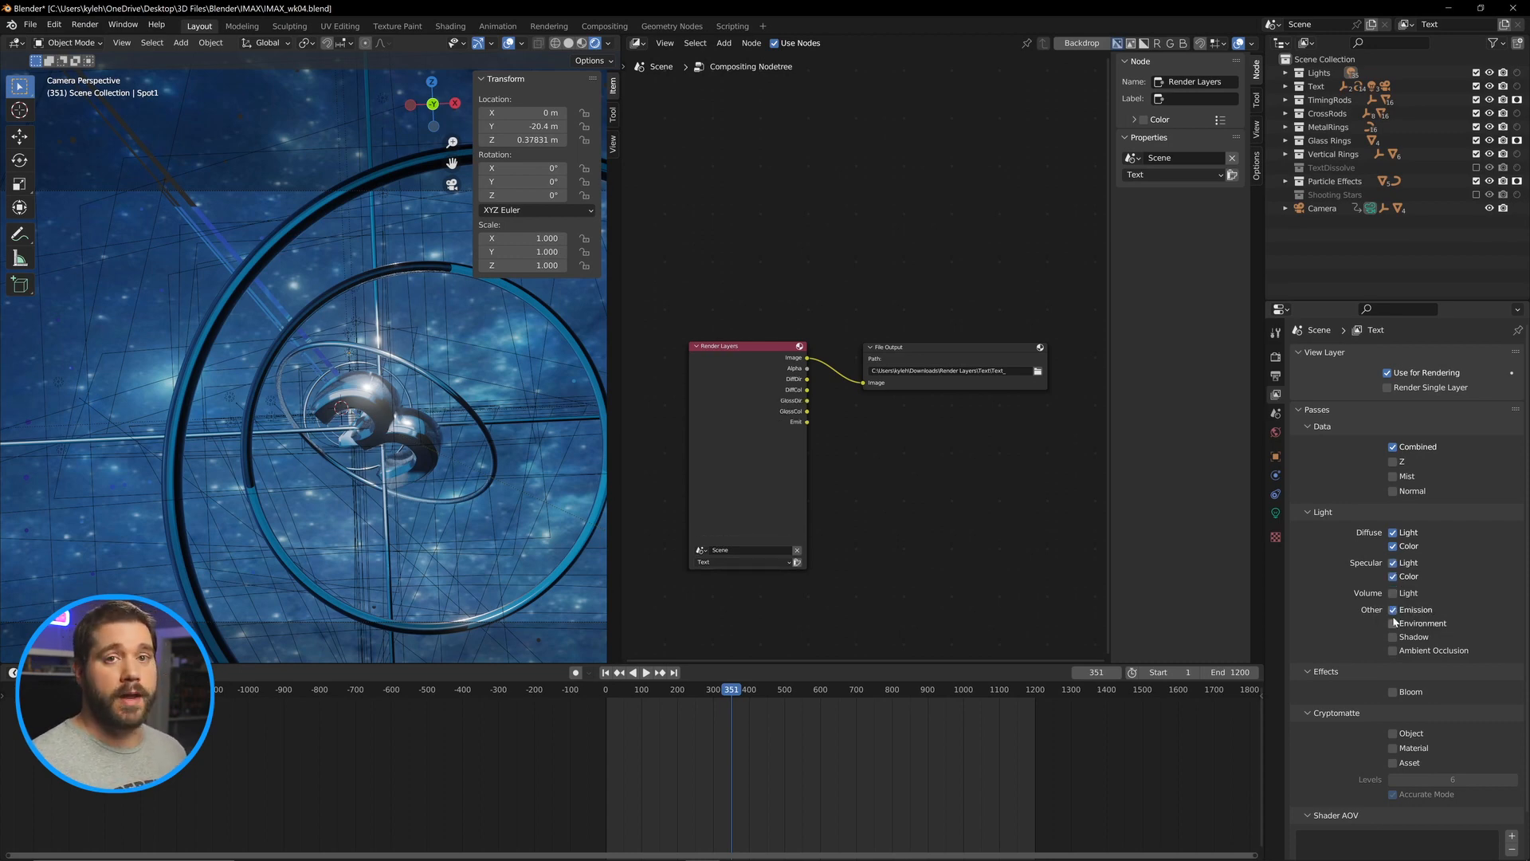
{"action": "left_click", "coordinate": [1394, 623]}
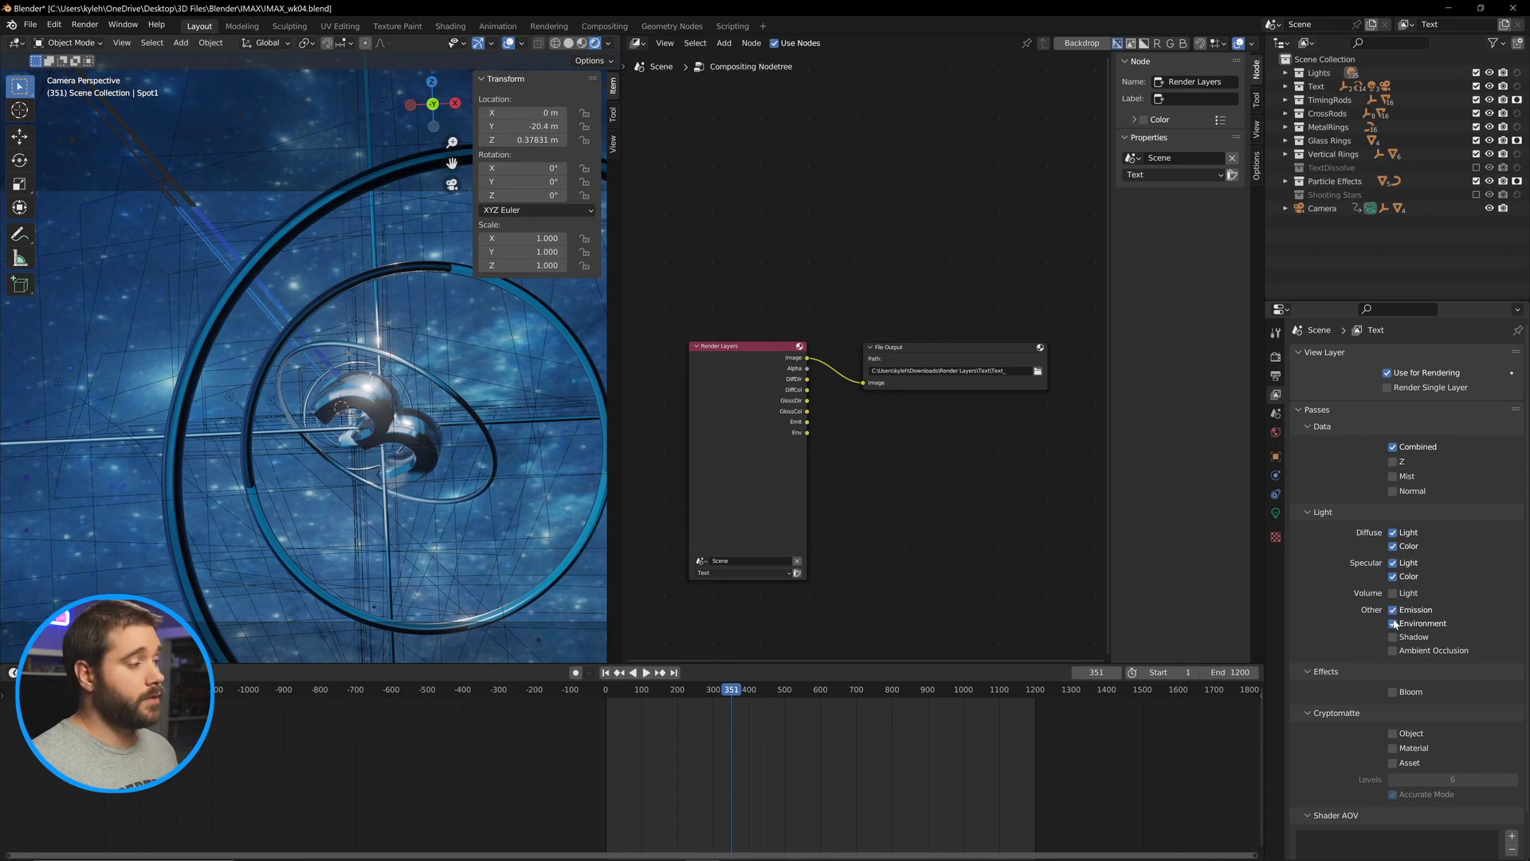
{"action": "left_click", "coordinate": [1394, 595]}
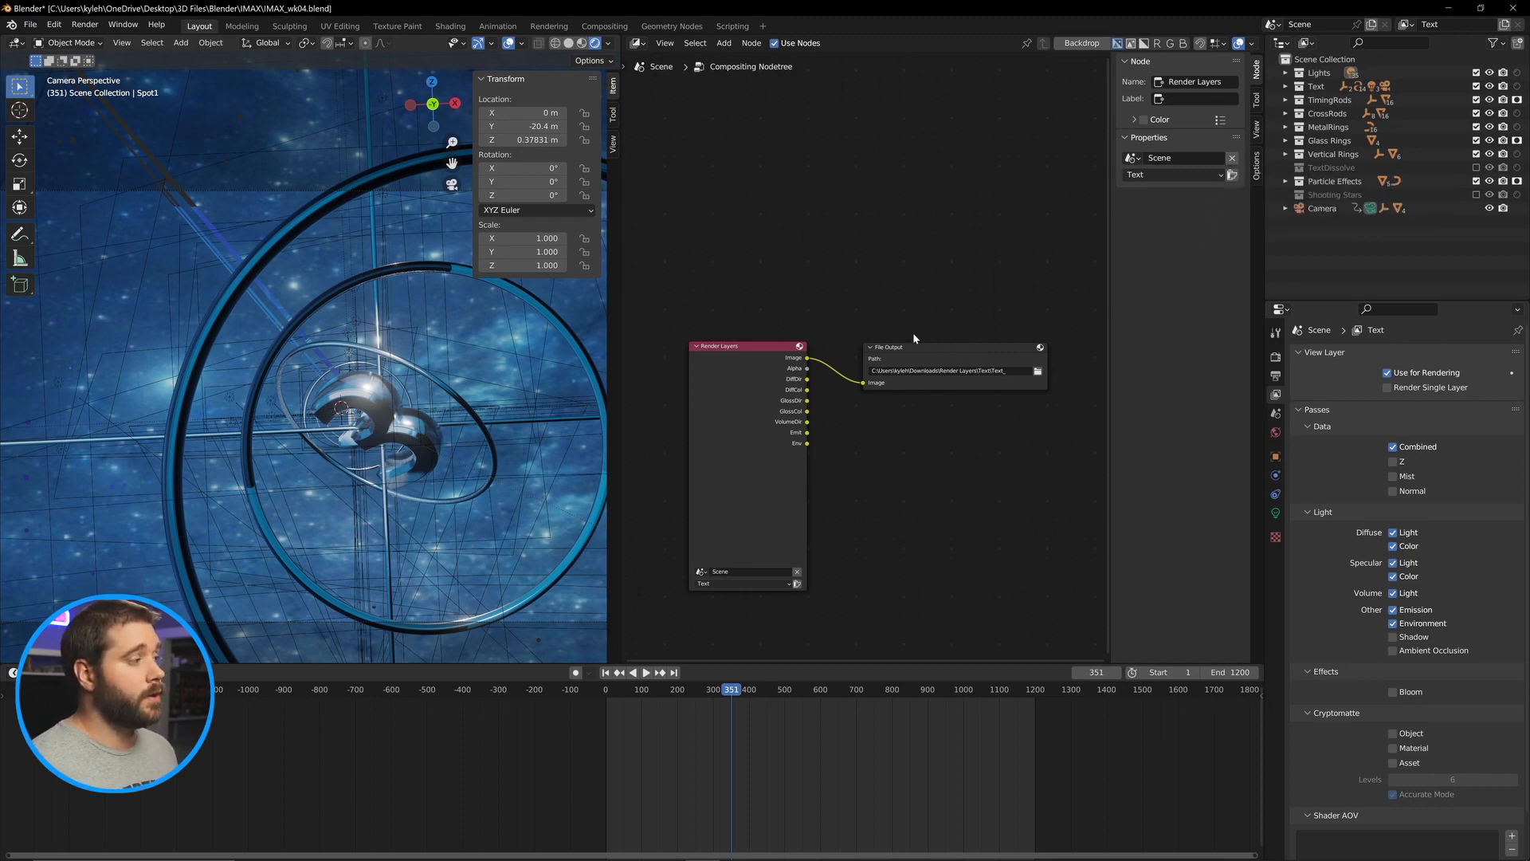
Rename the File Output node's Image input to RGBA.
{"action": "left_click", "coordinate": [981, 349]}
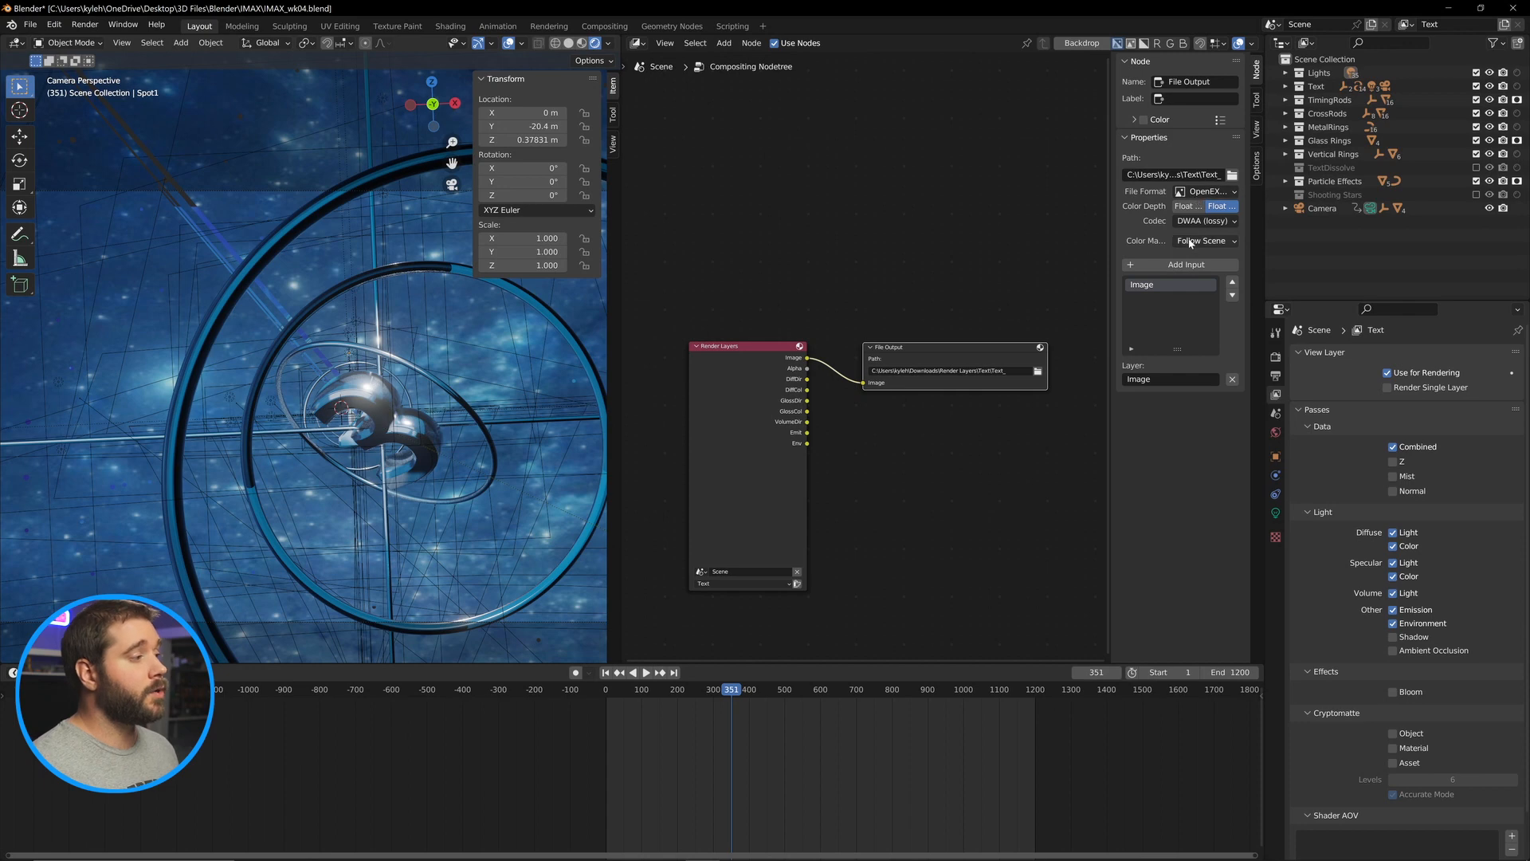
{"action": "double_click", "coordinate": [1180, 285]}
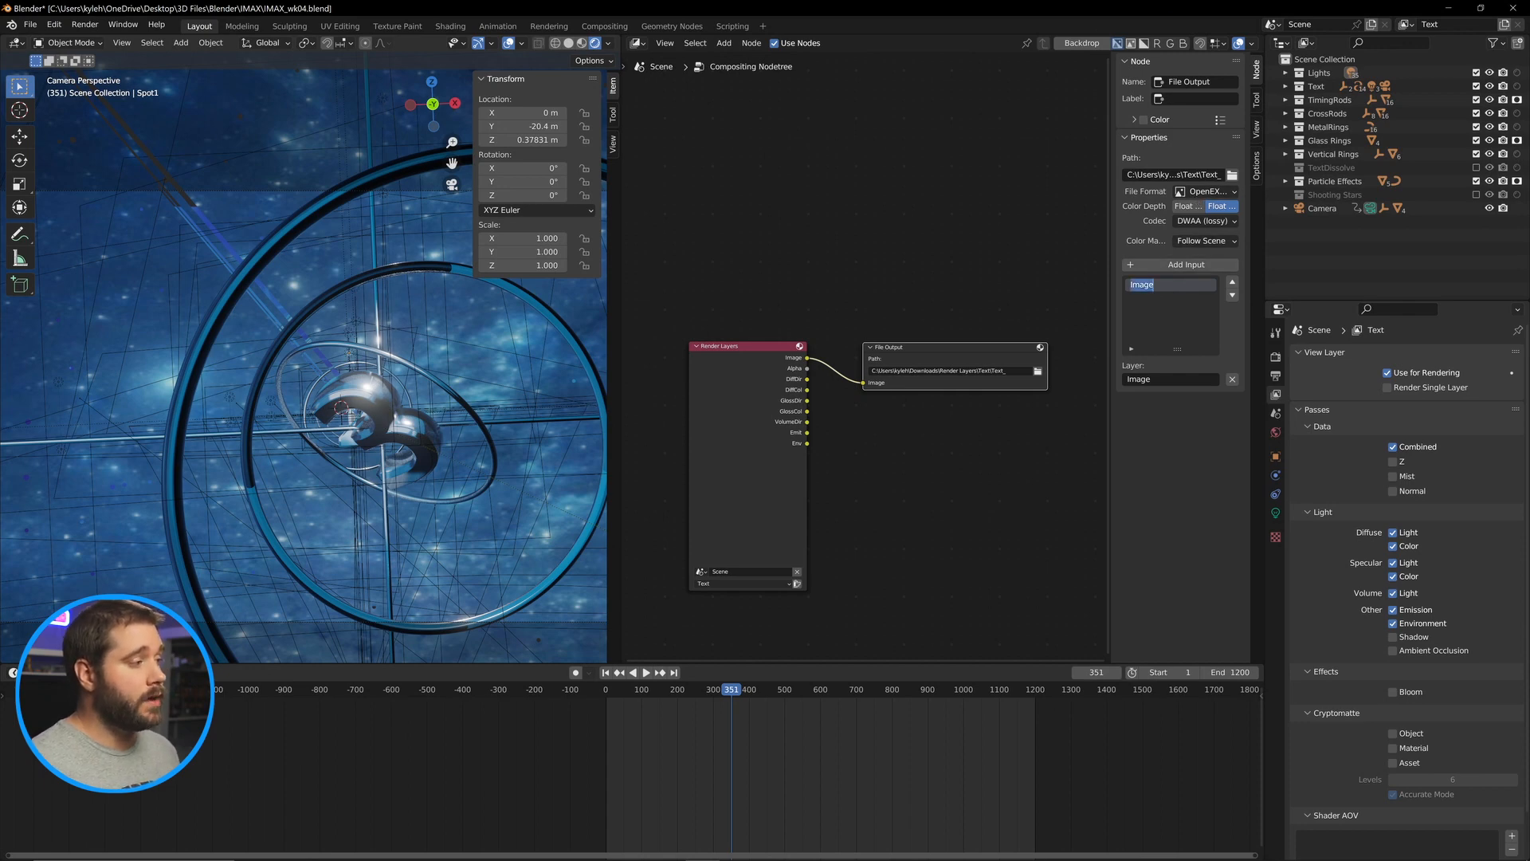
{"action": "type", "text": "RGBA"}
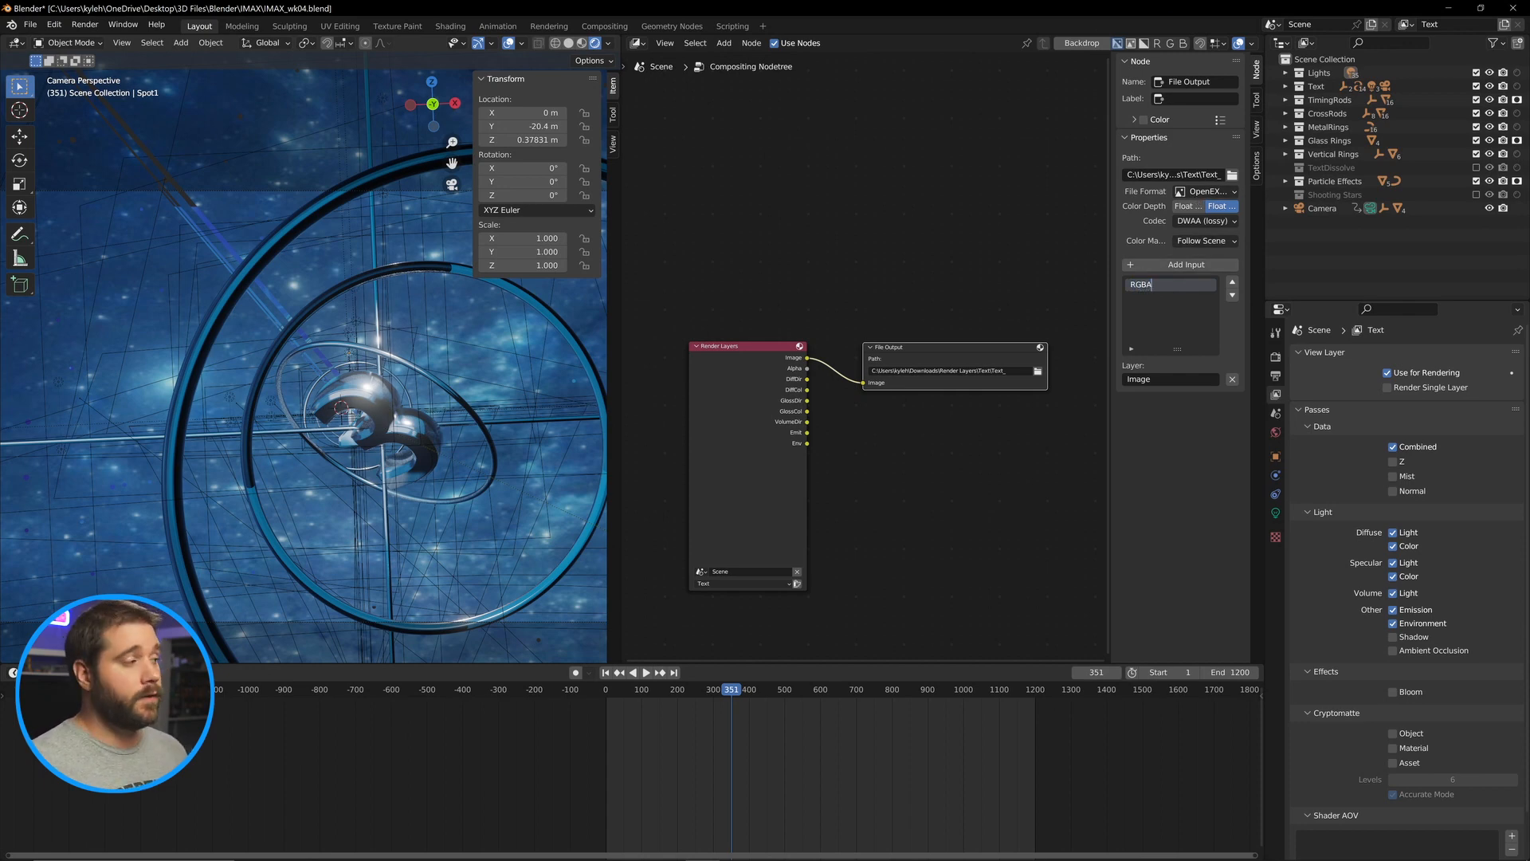
{"action": "key", "text": "Return"}
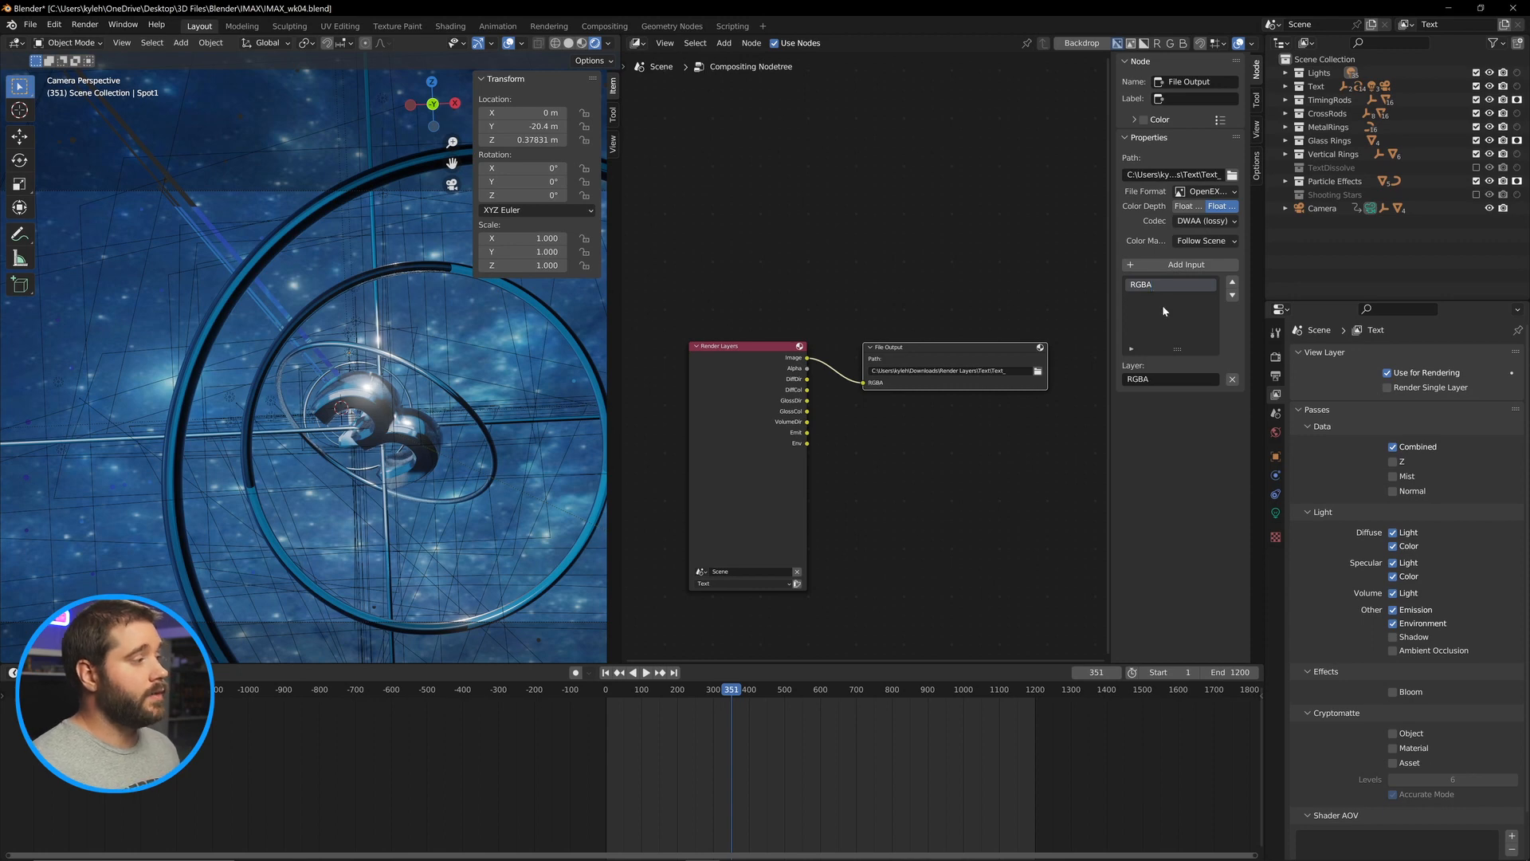
Add File Output inputs named DiffDir, DiffCol, GlossDir and GlossCol.
{"action": "left_click", "coordinate": [1171, 265]}
{"action": "left_click", "coordinate": [1179, 265]}
{"action": "left_click", "coordinate": [1192, 265]}
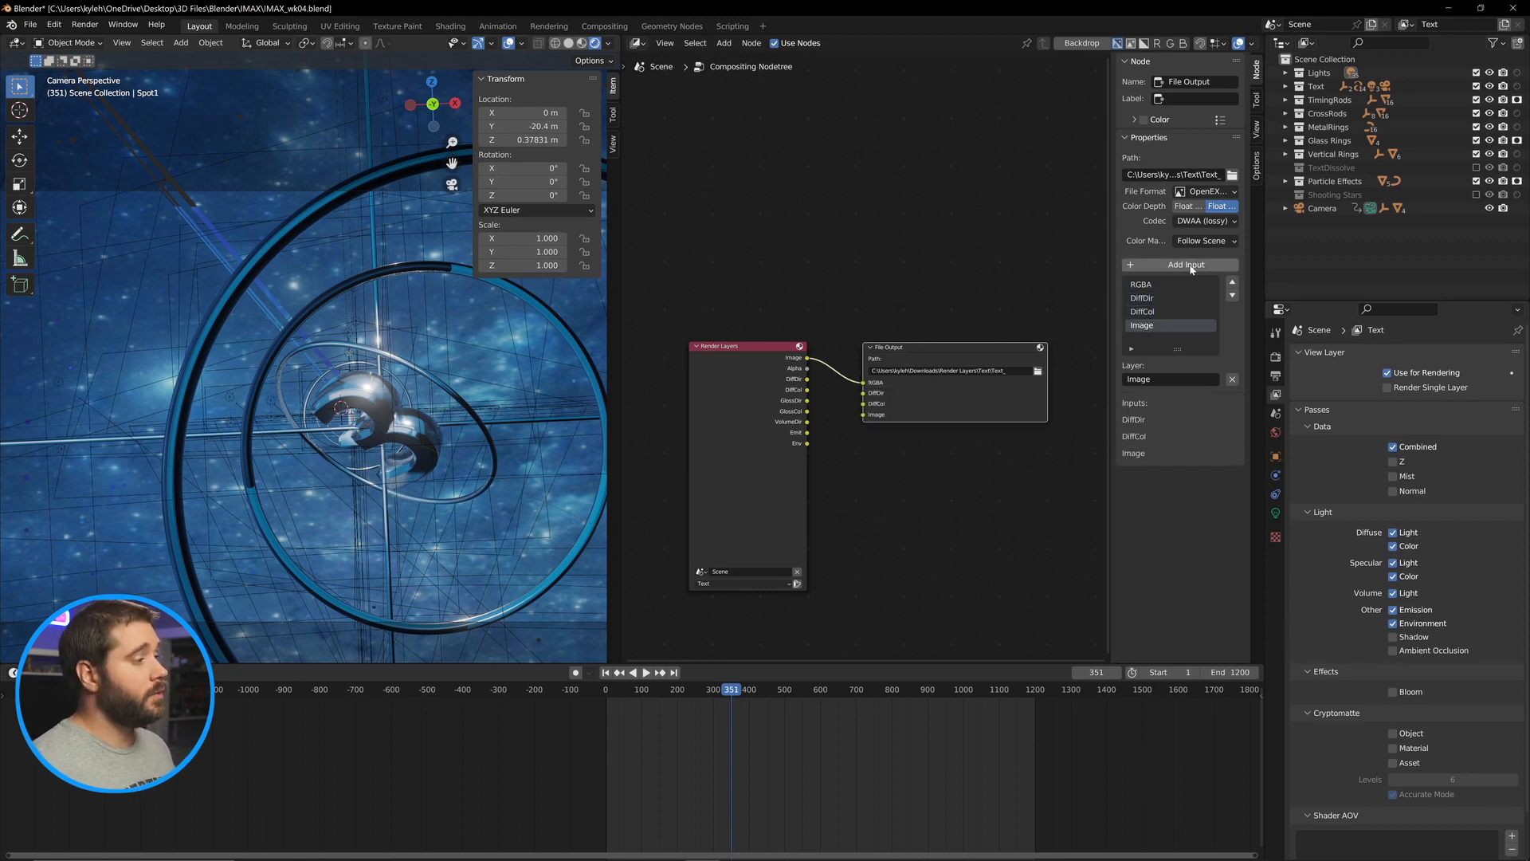
{"action": "double_click", "coordinate": [1170, 326]}
{"action": "type", "text": "GlossDir"}
{"action": "left_click", "coordinate": [1181, 265]}
{"action": "double_click", "coordinate": [1168, 339]}
{"action": "type", "text": "GlossCol"}
Add File Output inputs named VolumeDir, Emit and Env.
{"action": "left_click", "coordinate": [1179, 266]}
{"action": "double_click", "coordinate": [1169, 339]}
{"action": "type", "text": "Volu"}
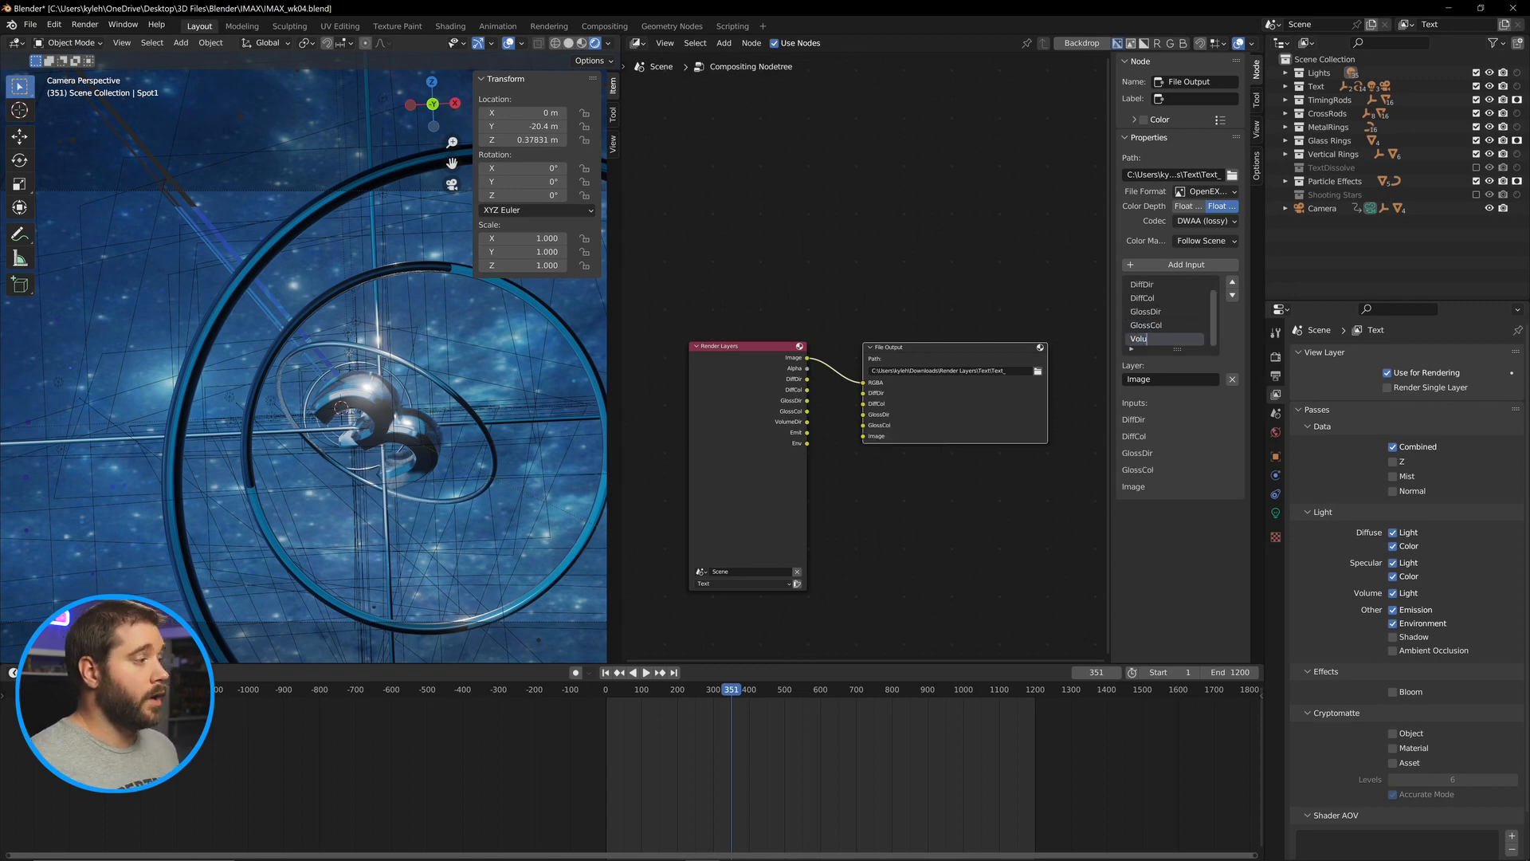
{"action": "type", "text": "meDir"}
{"action": "left_click", "coordinate": [1179, 266]}
{"action": "double_click", "coordinate": [1169, 339]}
{"action": "type", "text": "Emit"}
{"action": "left_click", "coordinate": [1179, 265]}
{"action": "double_click", "coordinate": [1168, 338]}
{"action": "type", "text": "E"}
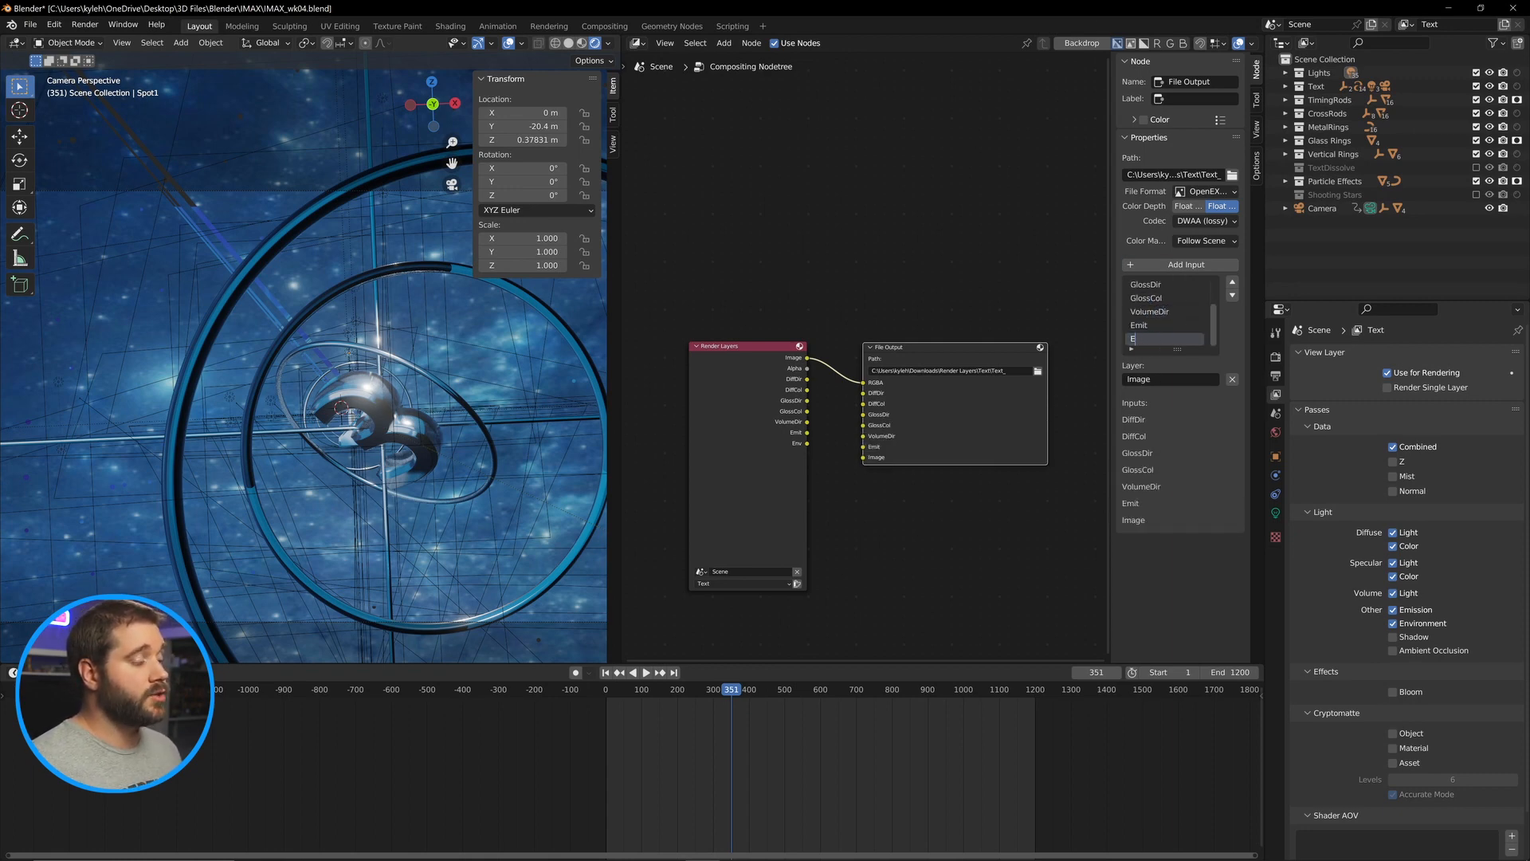
{"action": "type", "text": "nv"}
Connect each Render Layers pass output to its matching File Output input.
{"action": "left_click_drag", "start_coordinate": [807, 379], "coordinate": [863, 393]}
{"action": "left_click_drag", "start_coordinate": [807, 390], "coordinate": [863, 415]}
{"action": "left_click_drag", "start_coordinate": [807, 411], "coordinate": [863, 426]}
{"action": "left_click_drag", "start_coordinate": [807, 422], "coordinate": [863, 436]}
{"action": "left_click_drag", "start_coordinate": [807, 433], "coordinate": [863, 457]}
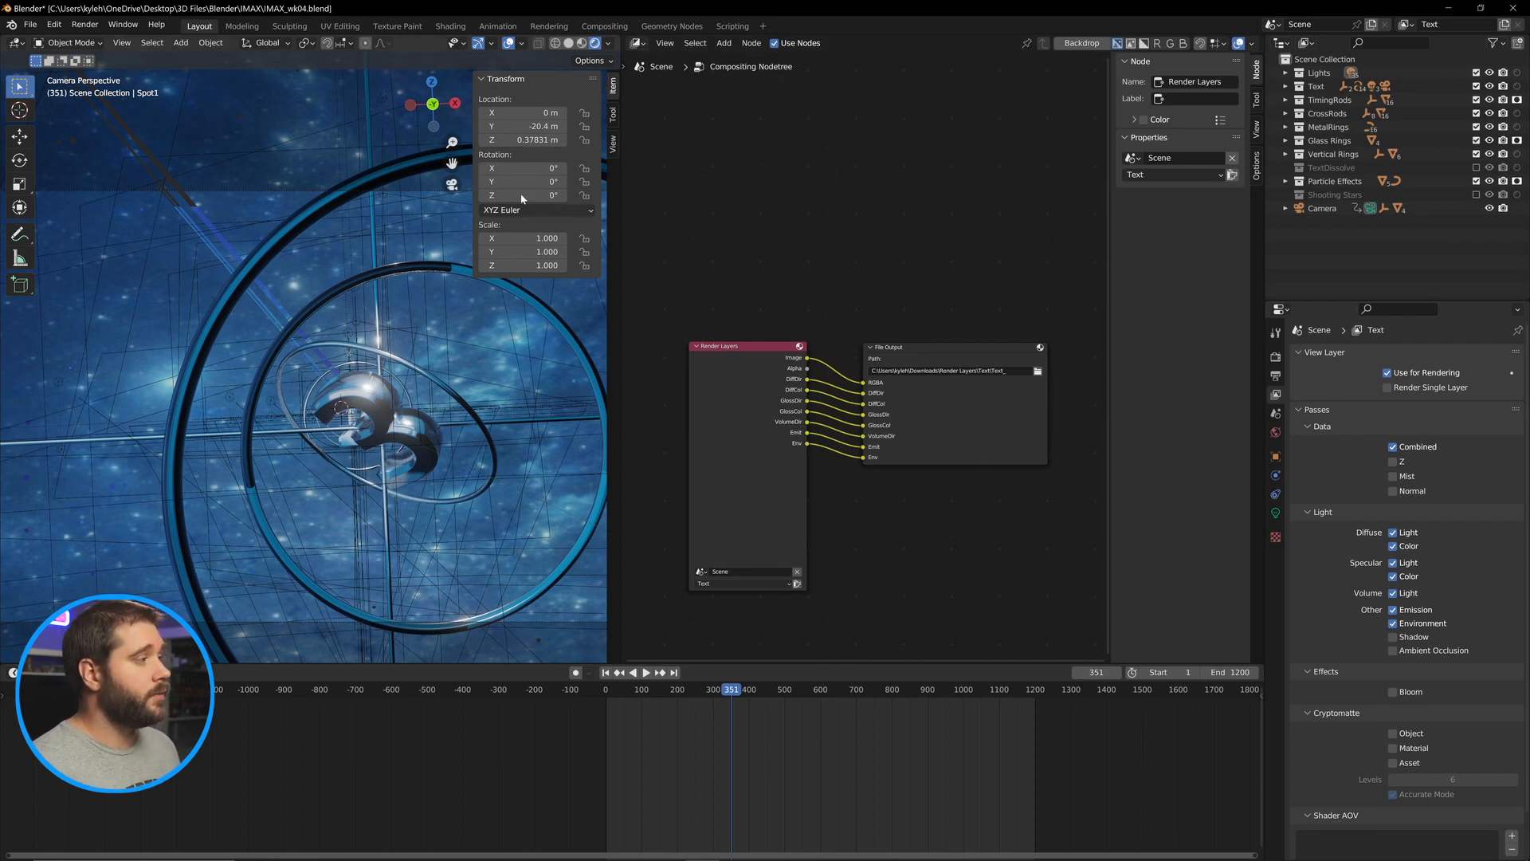
Preview the Diffuse Light and then Diffuse Color render passes in the viewport shading.
{"action": "left_click", "coordinate": [608, 44]}
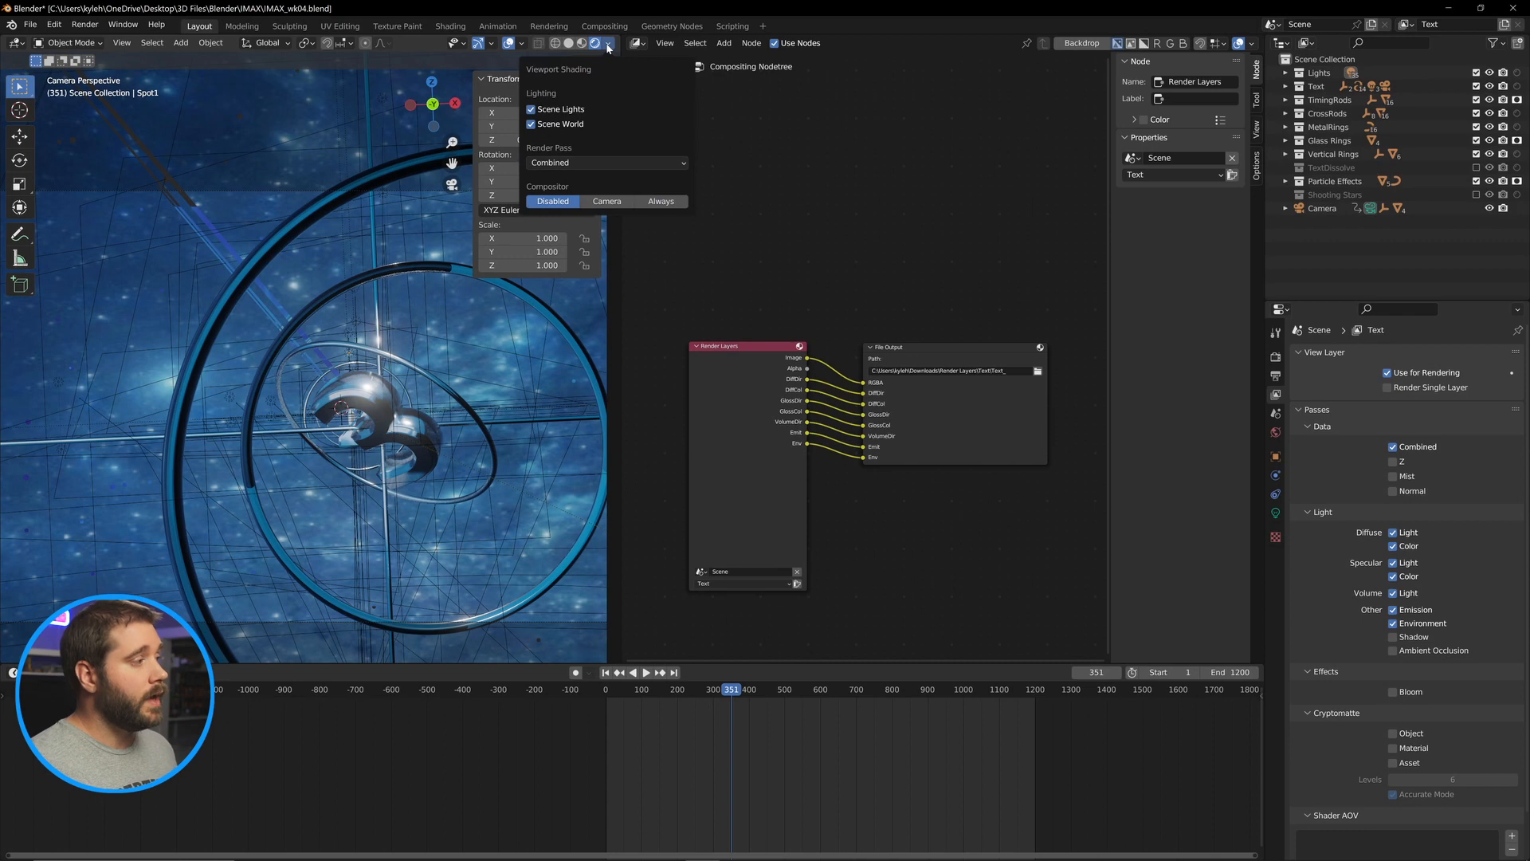
{"action": "left_click", "coordinate": [569, 161]}
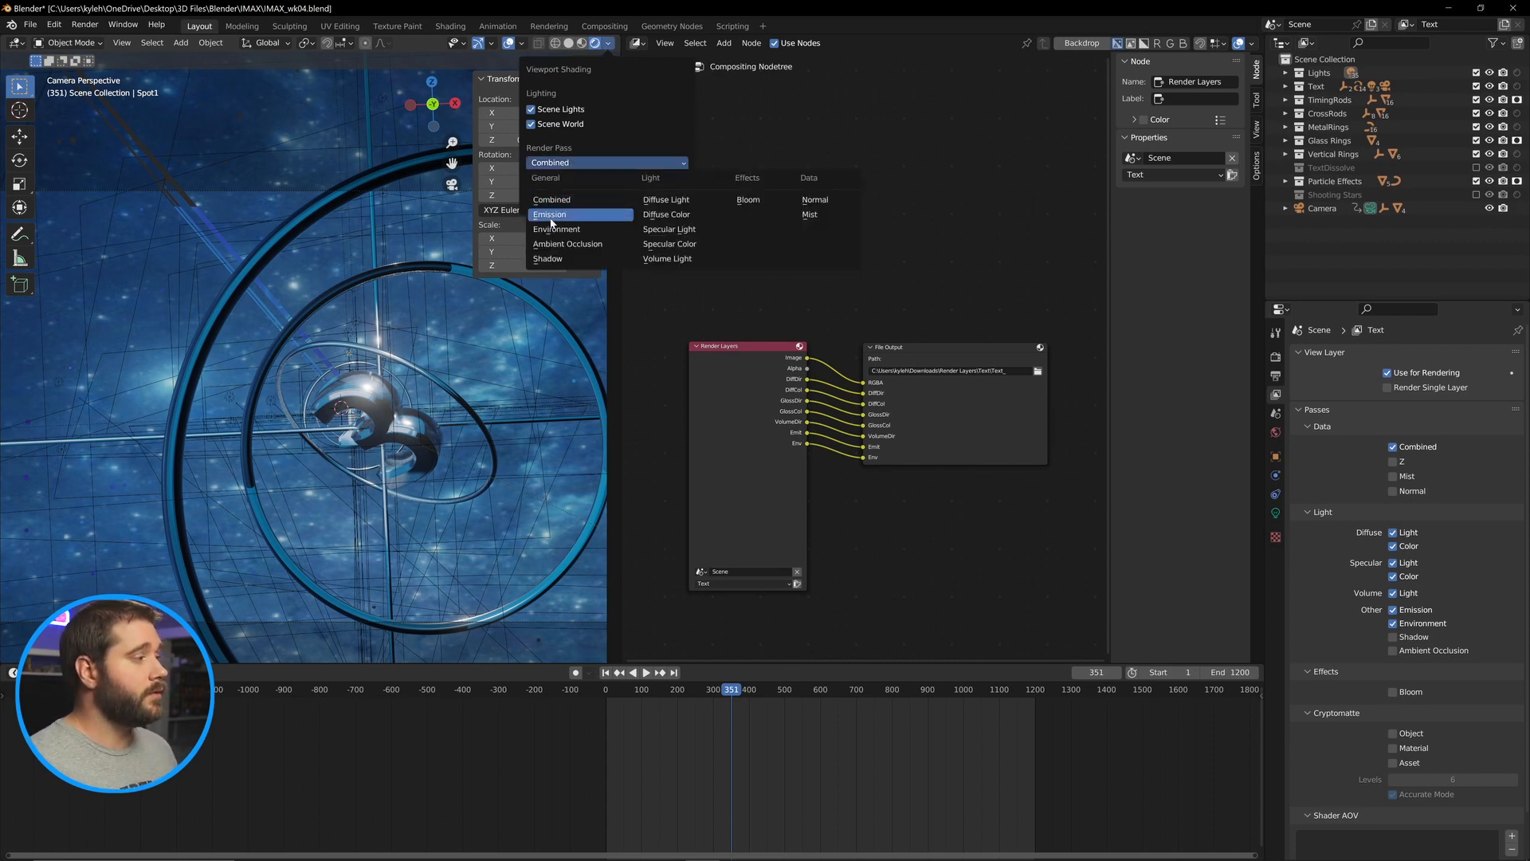
{"action": "left_click", "coordinate": [671, 200]}
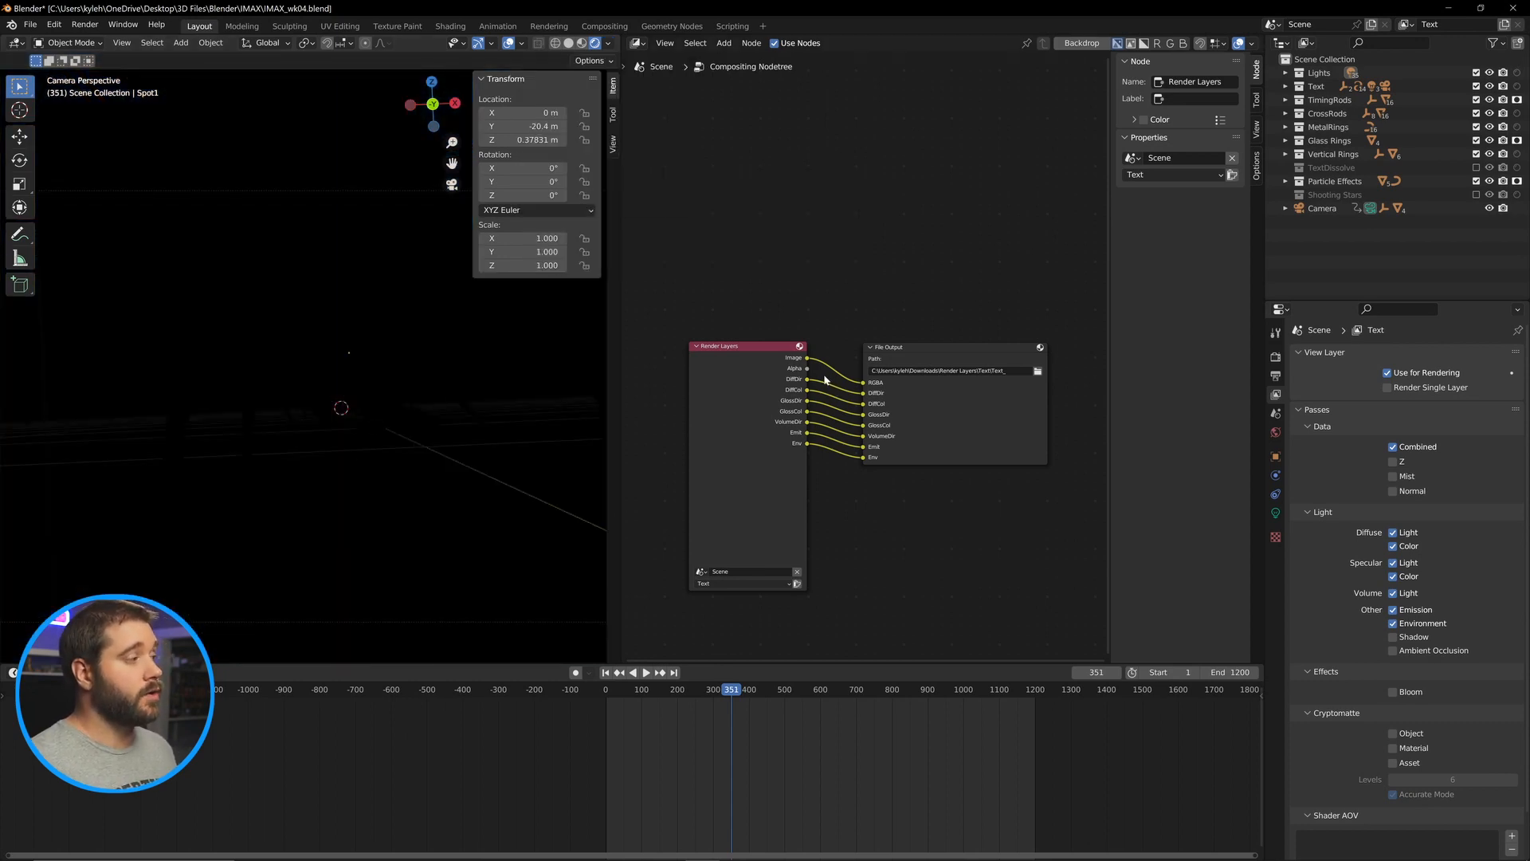
{"action": "left_click", "coordinate": [608, 43]}
{"action": "left_click", "coordinate": [605, 163]}
{"action": "left_click", "coordinate": [662, 212]}
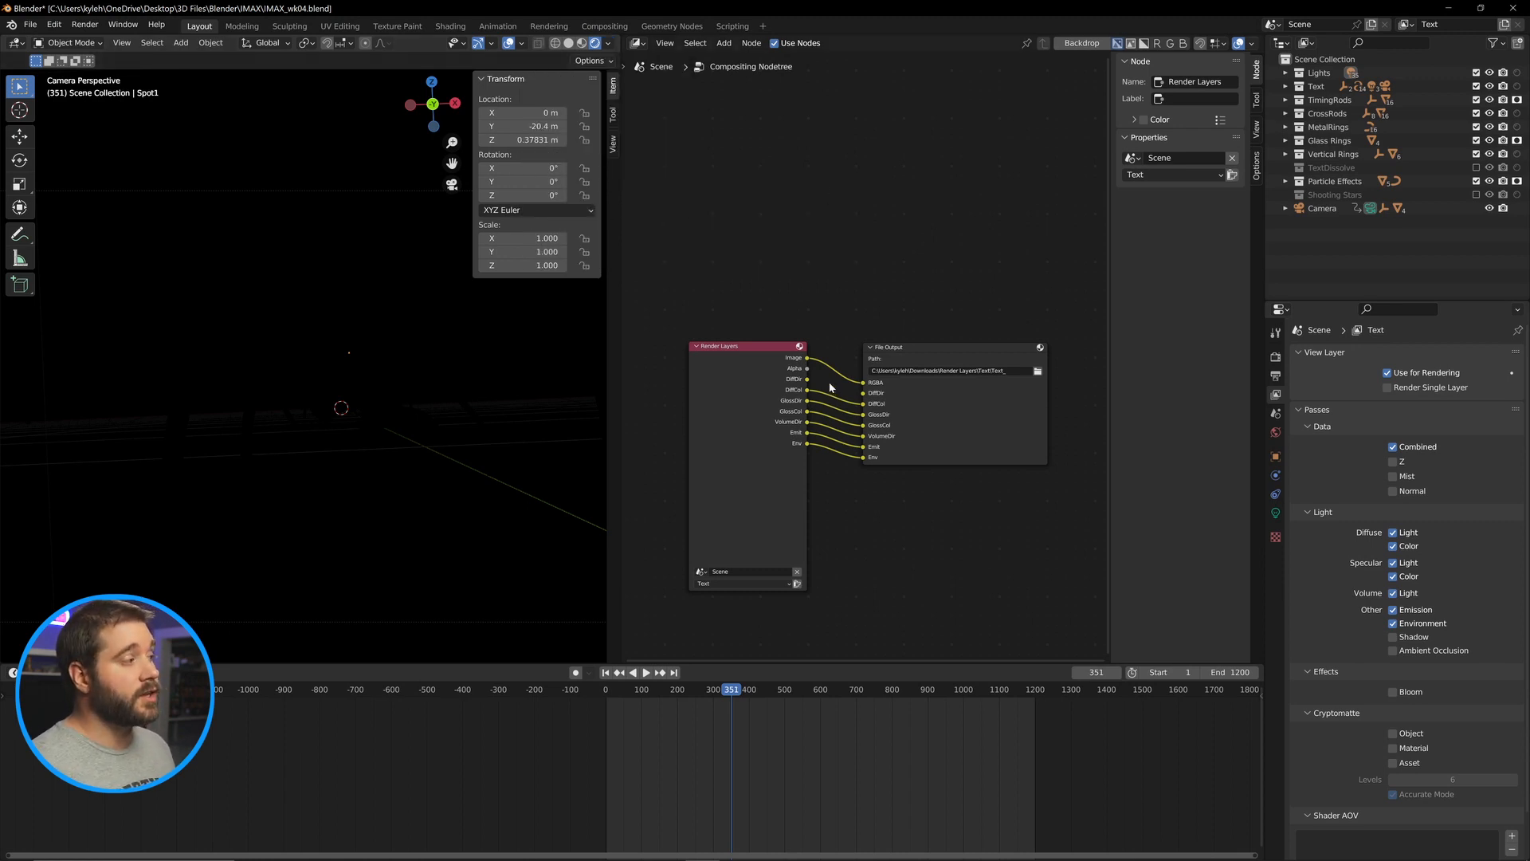
Cut the pass links so only the Image output stays connected to the File Output.
{"action": "left_click_drag", "start_coordinate": [833, 385], "coordinate": [829, 400]}
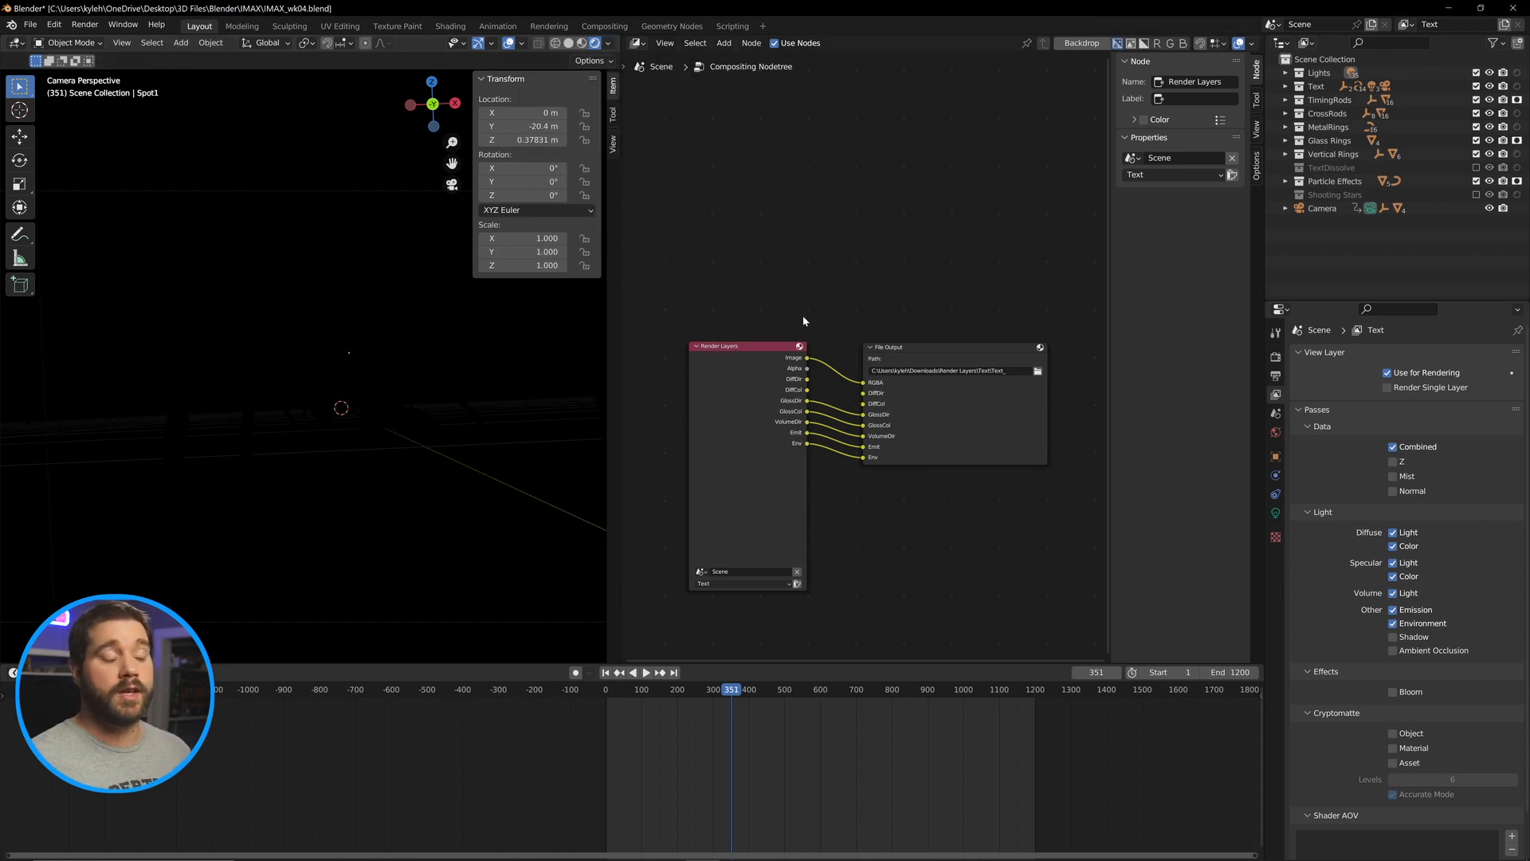
{"action": "left_click_drag", "start_coordinate": [845, 482], "coordinate": [841, 382]}
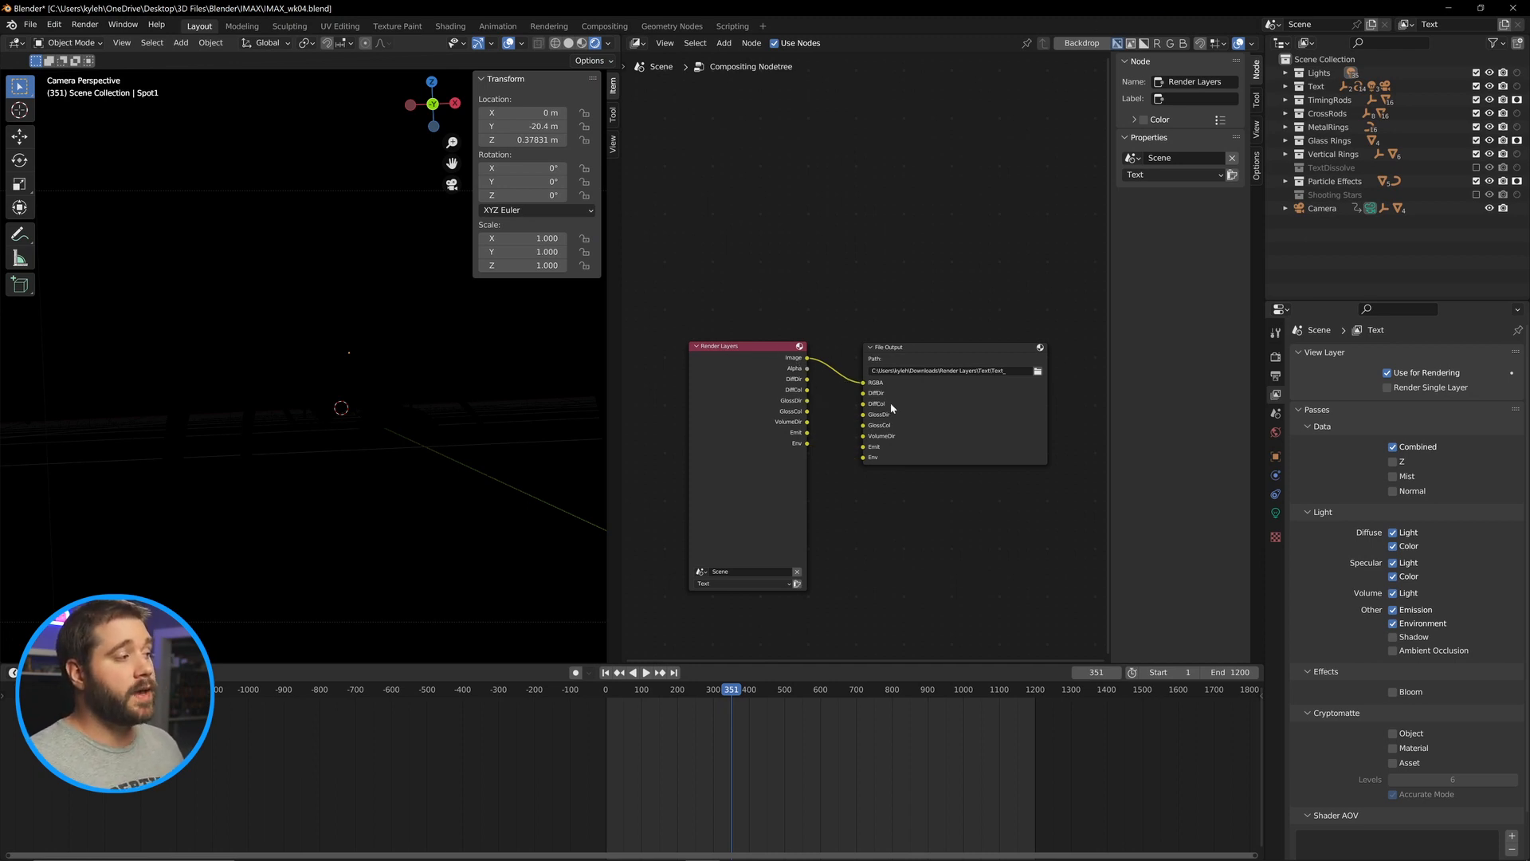
Switch the viewport shading render pass back to the combined render.
{"action": "left_click", "coordinate": [610, 44]}
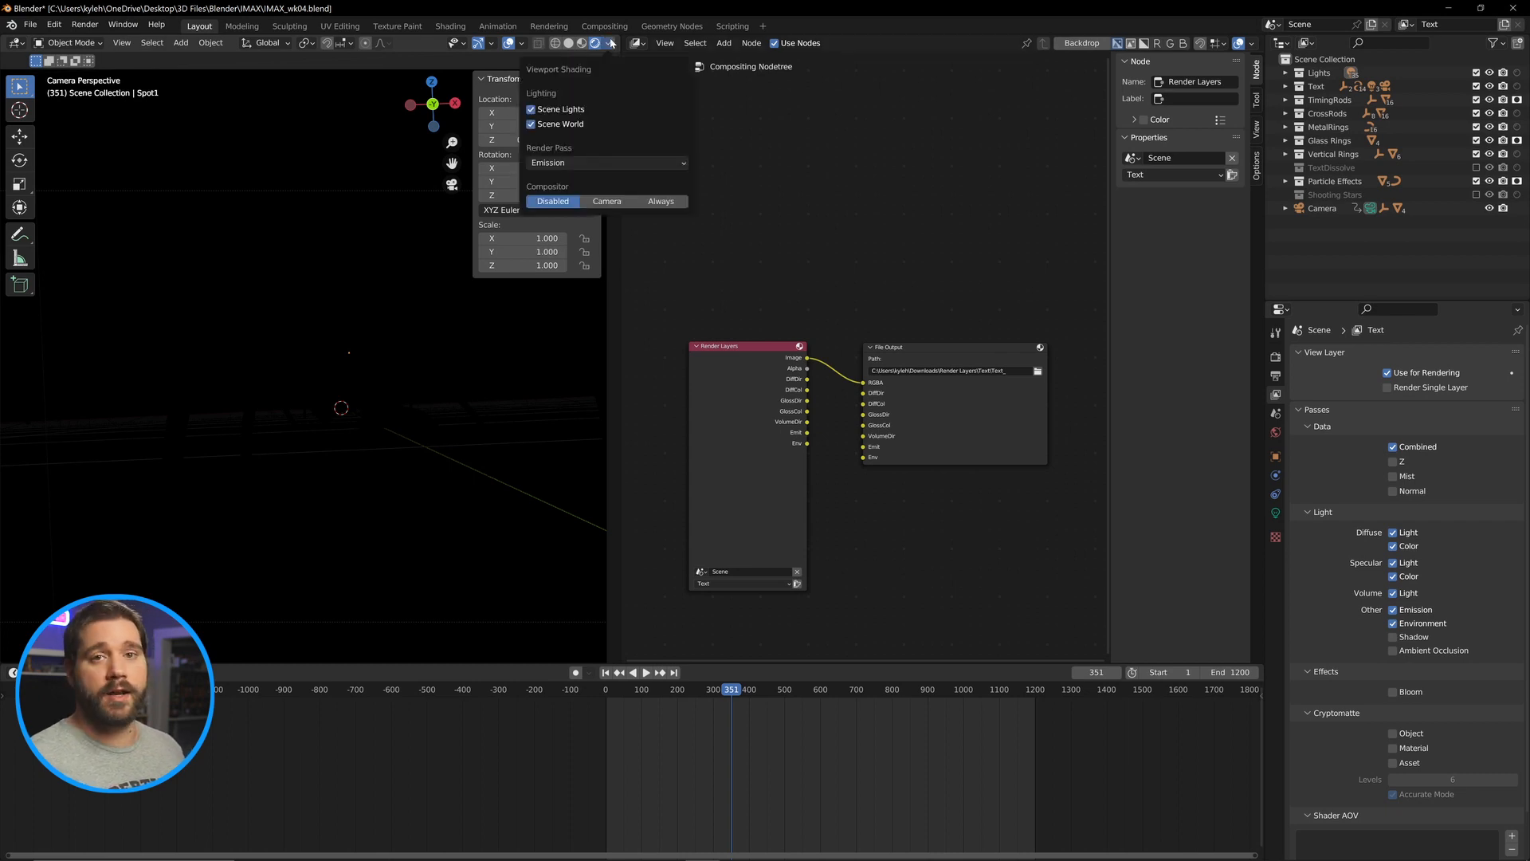
{"action": "left_click", "coordinate": [579, 163]}
{"action": "left_click", "coordinate": [589, 179]}
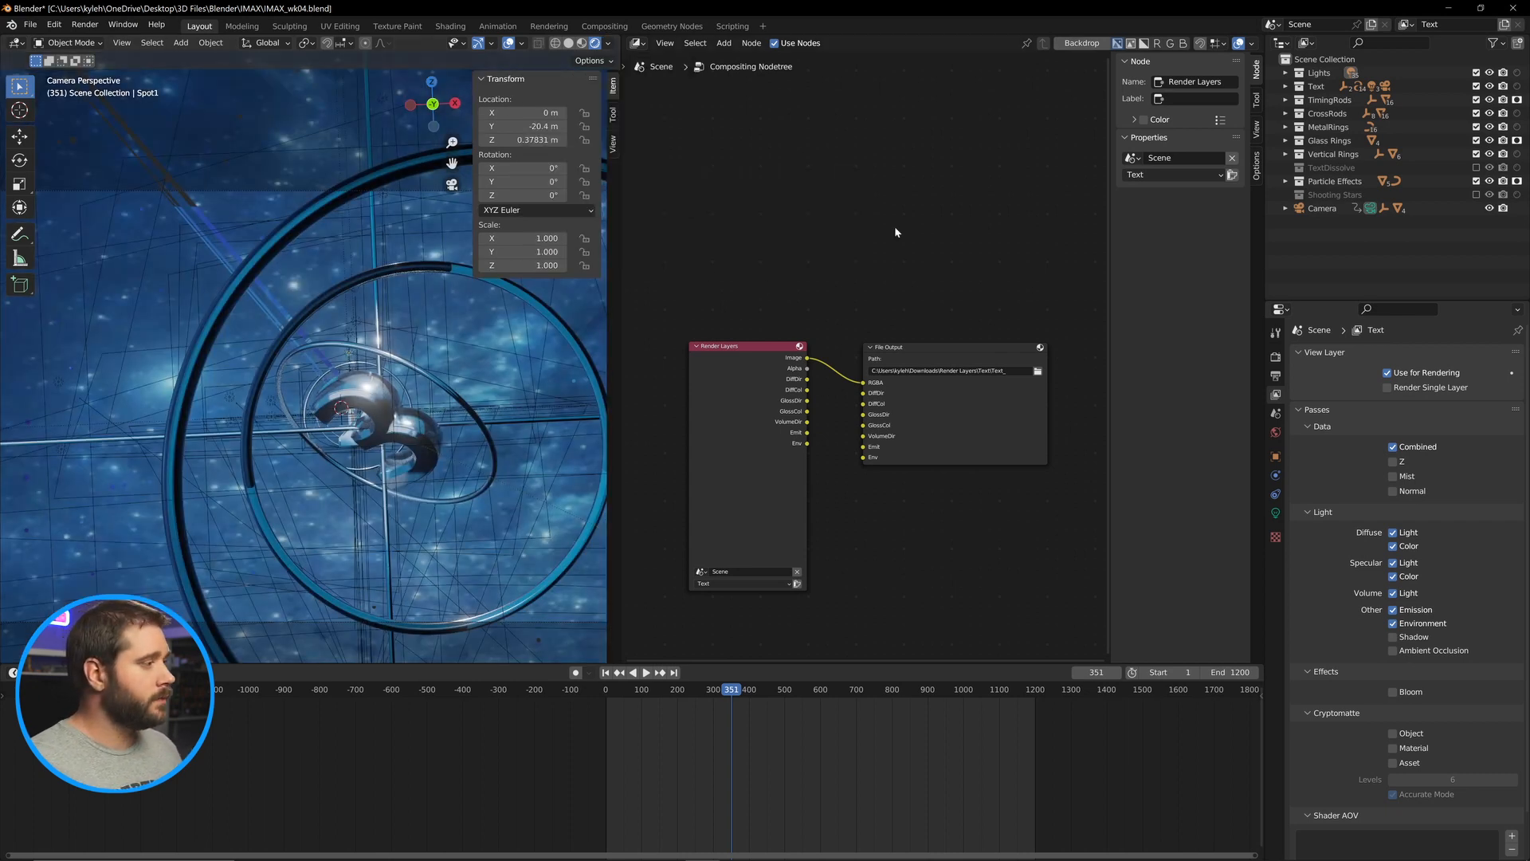
Duplicate the Render Layers and File Output node pair and place the copy below the original.
{"action": "scroll", "coordinate": [884, 237], "scroll_direction": "down", "scroll_amount": 2}
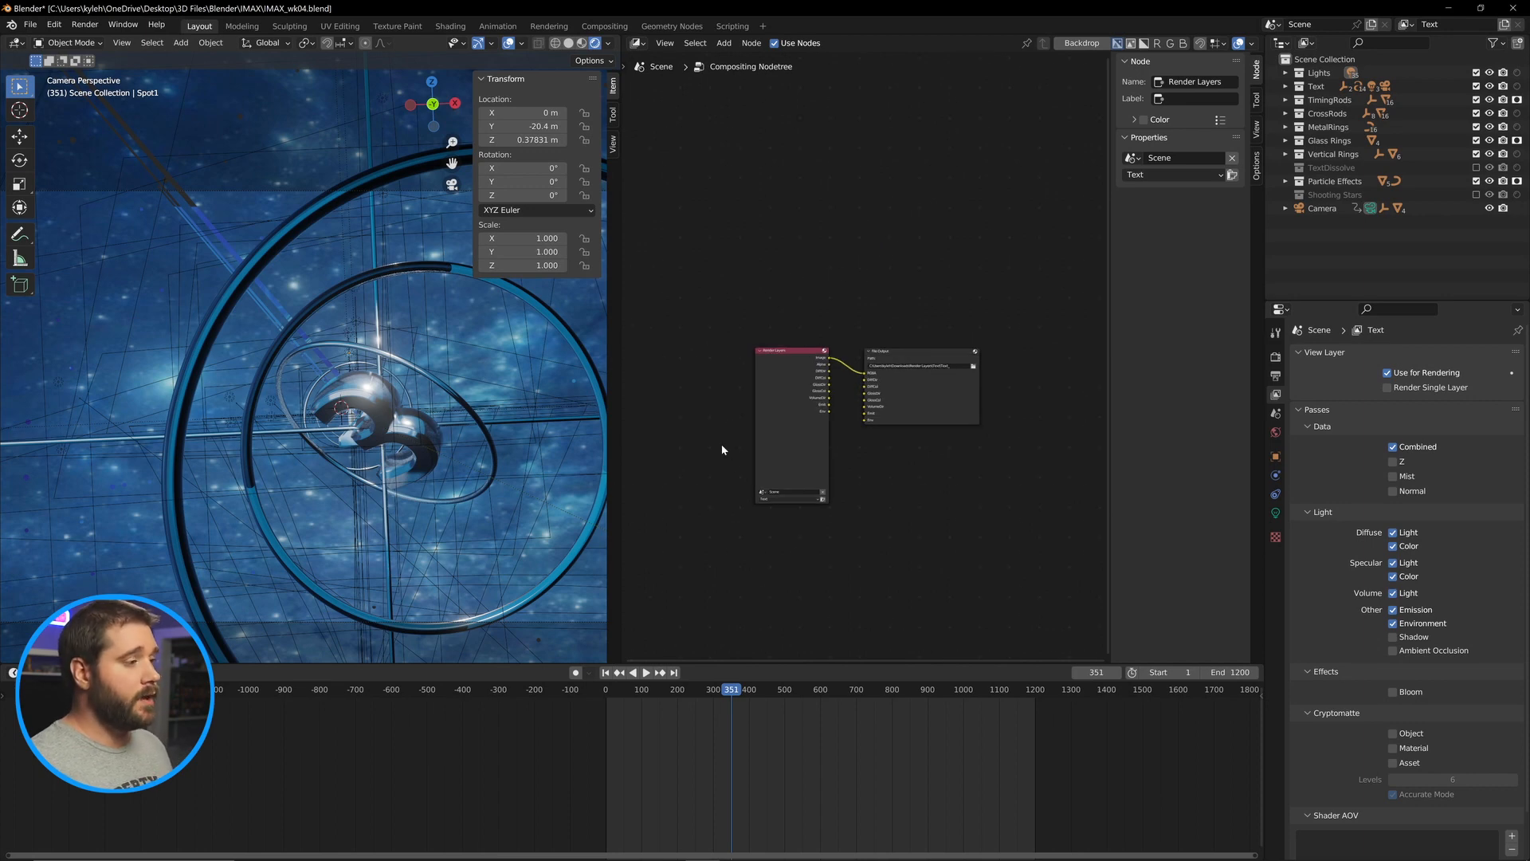
{"action": "left_click_drag", "start_coordinate": [1021, 278], "coordinate": [719, 548]}
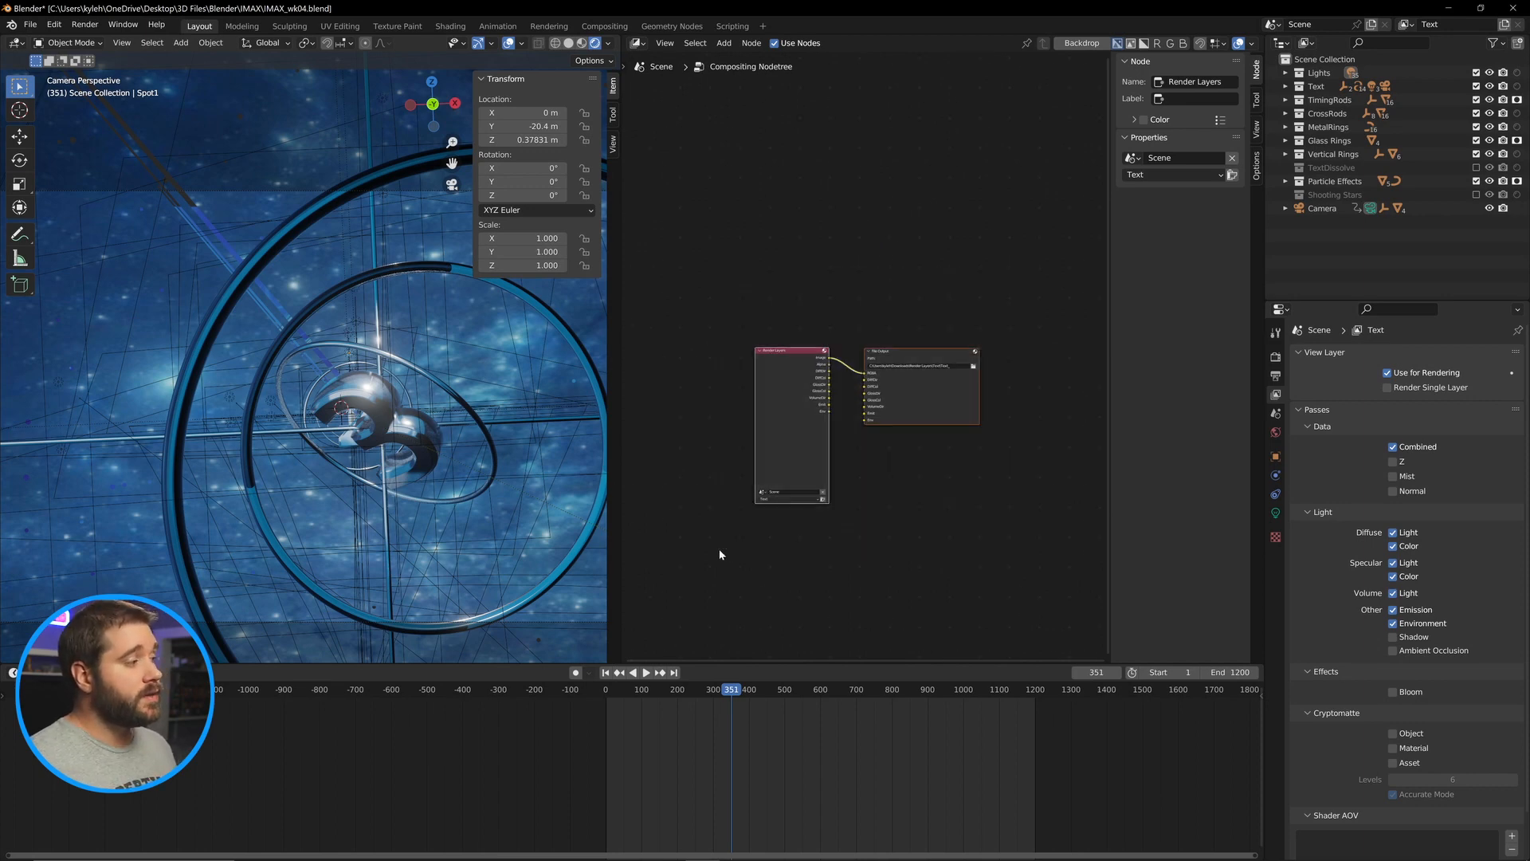
{"action": "scroll", "coordinate": [868, 553], "scroll_direction": "down", "scroll_amount": 1}
{"action": "scroll", "coordinate": [873, 558], "scroll_direction": "down", "scroll_amount": 1}
{"action": "key", "text": "shift+d"}
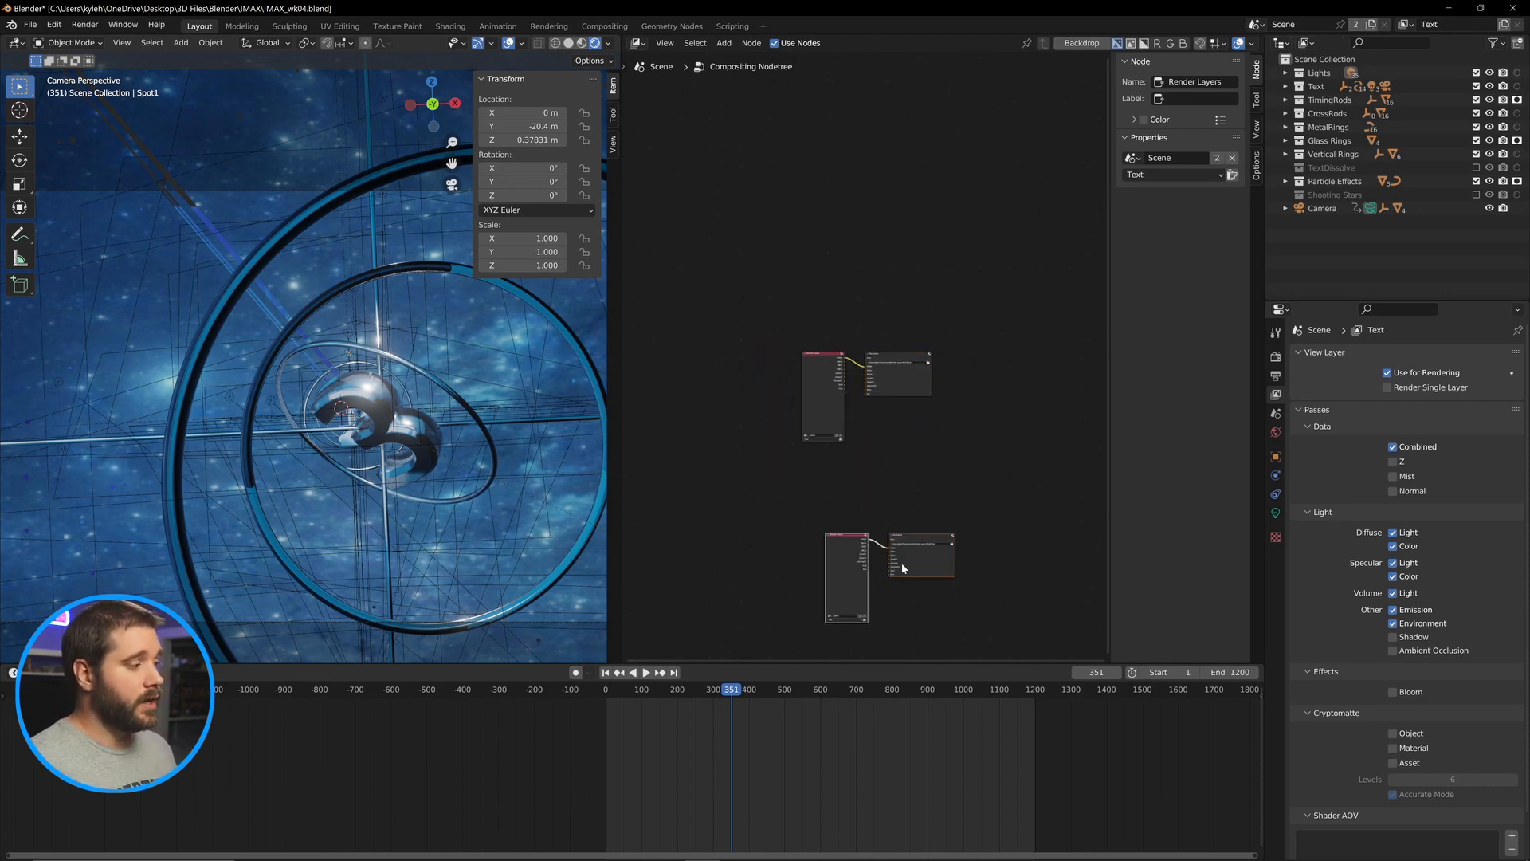
{"action": "left_click", "coordinate": [891, 451]}
{"action": "scroll", "coordinate": [925, 453], "scroll_direction": "up", "scroll_amount": 4}
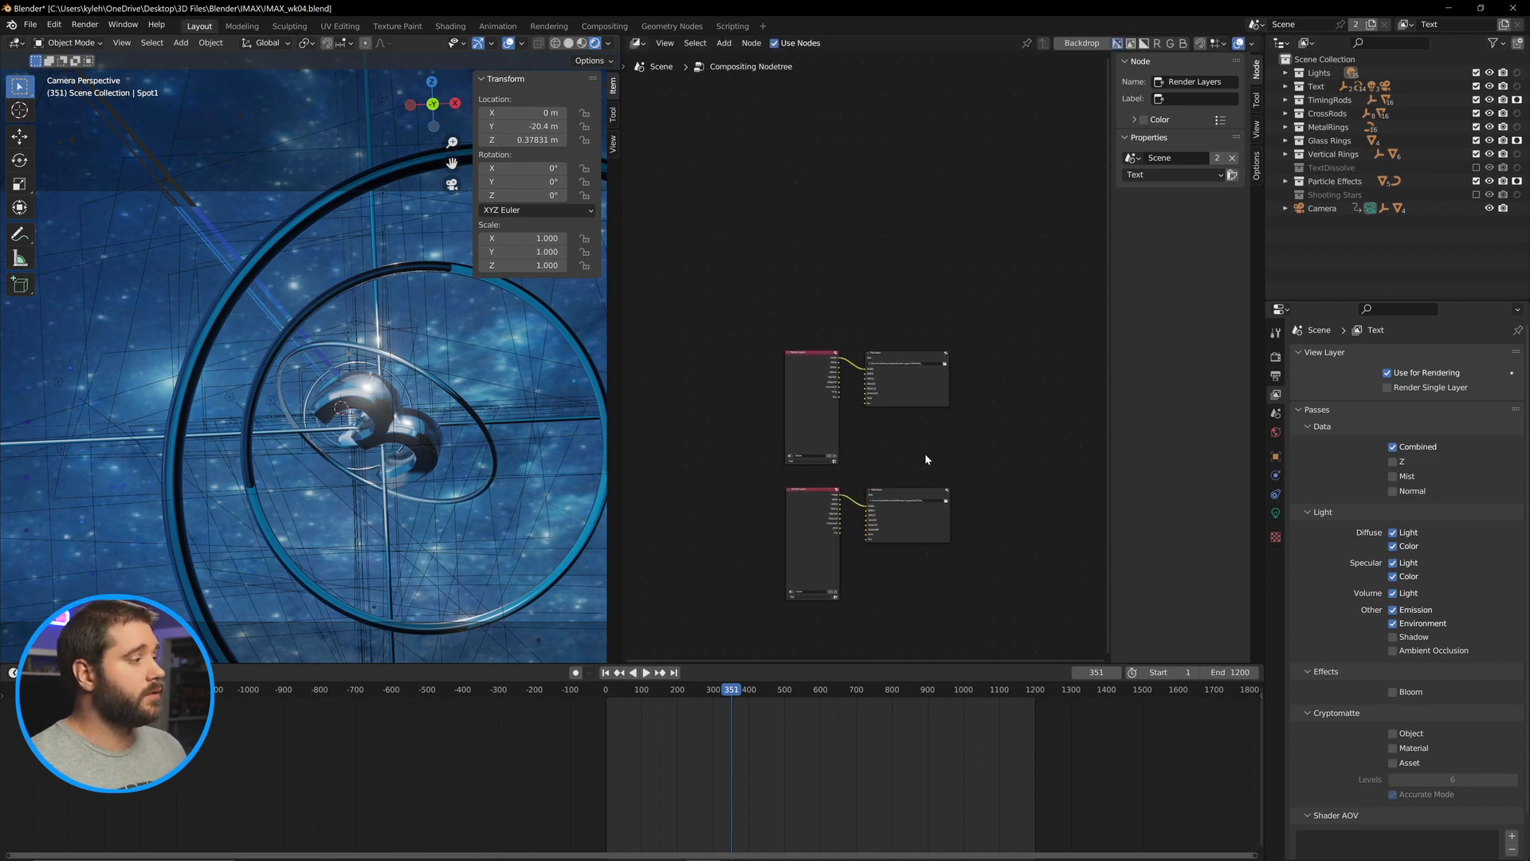
{"action": "left_click_drag", "start_coordinate": [933, 519], "coordinate": [911, 375]}
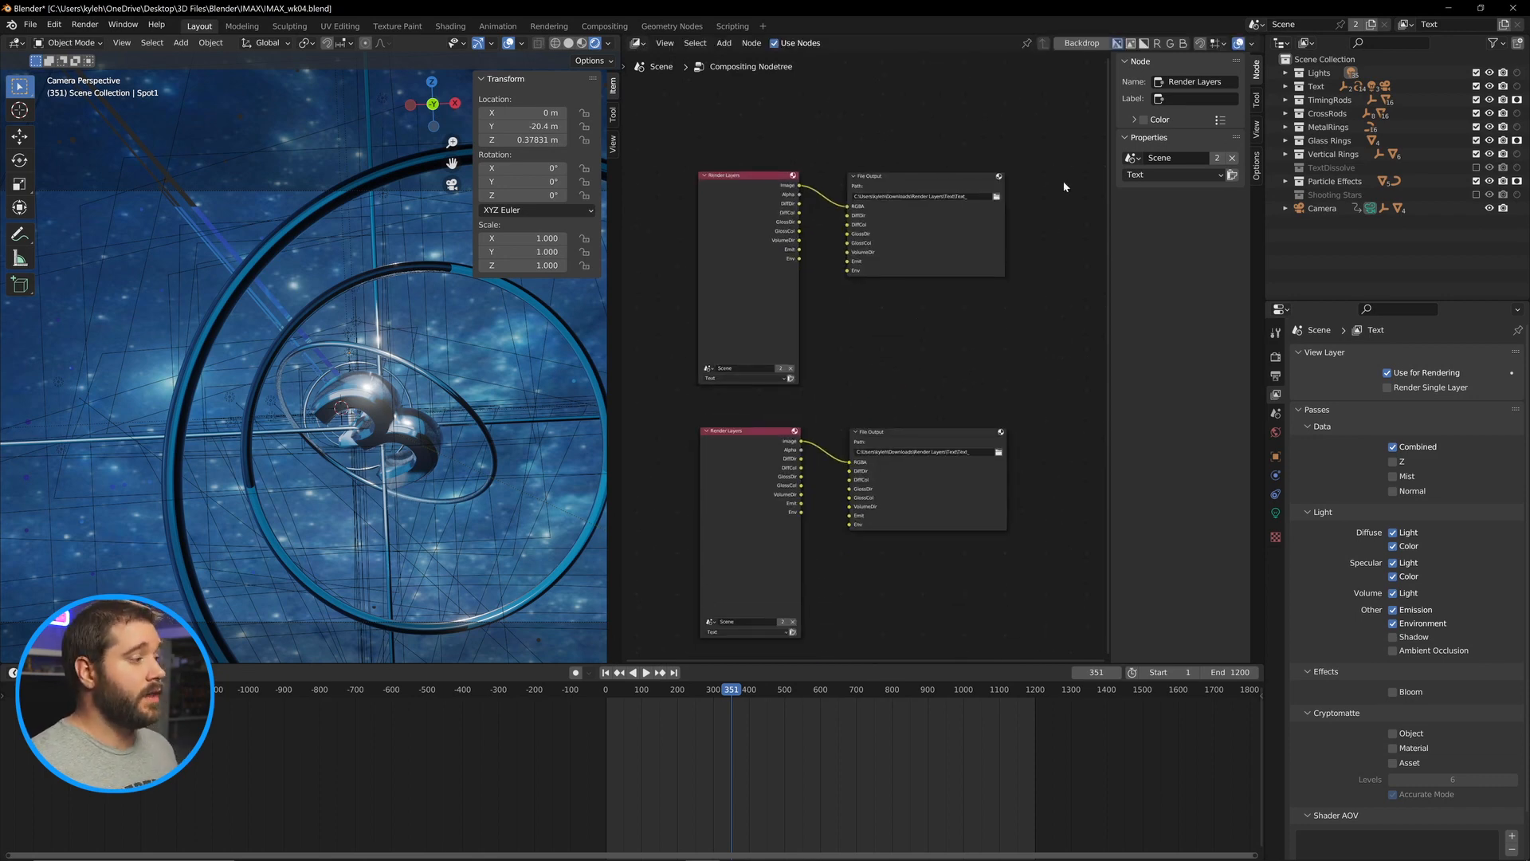
Add a new view layer copying the current settings and name it Environment.
{"action": "left_click", "coordinate": [1505, 23]}
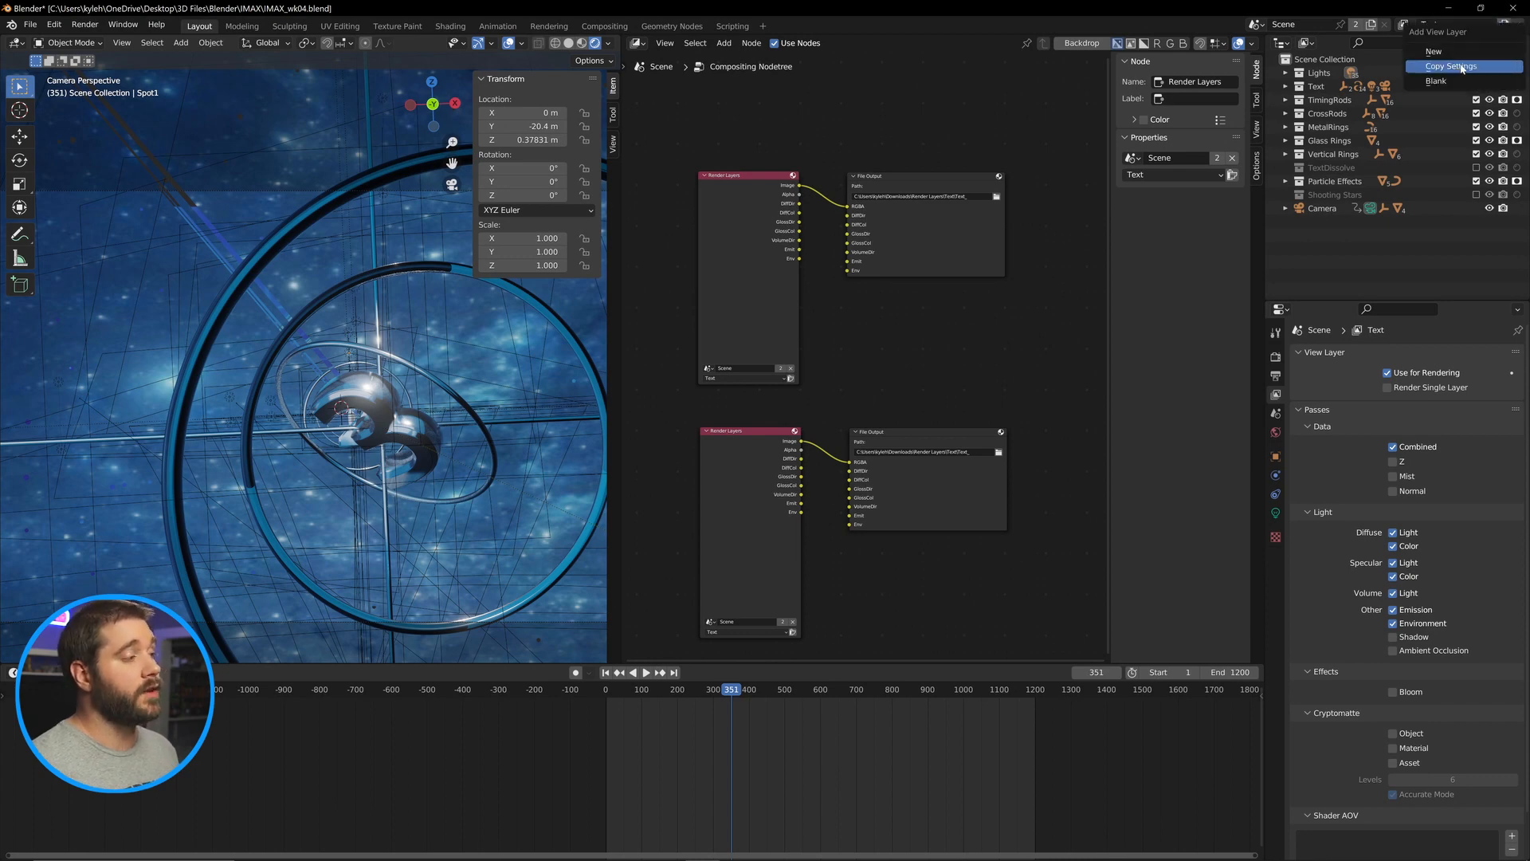
{"action": "left_click", "coordinate": [1462, 68]}
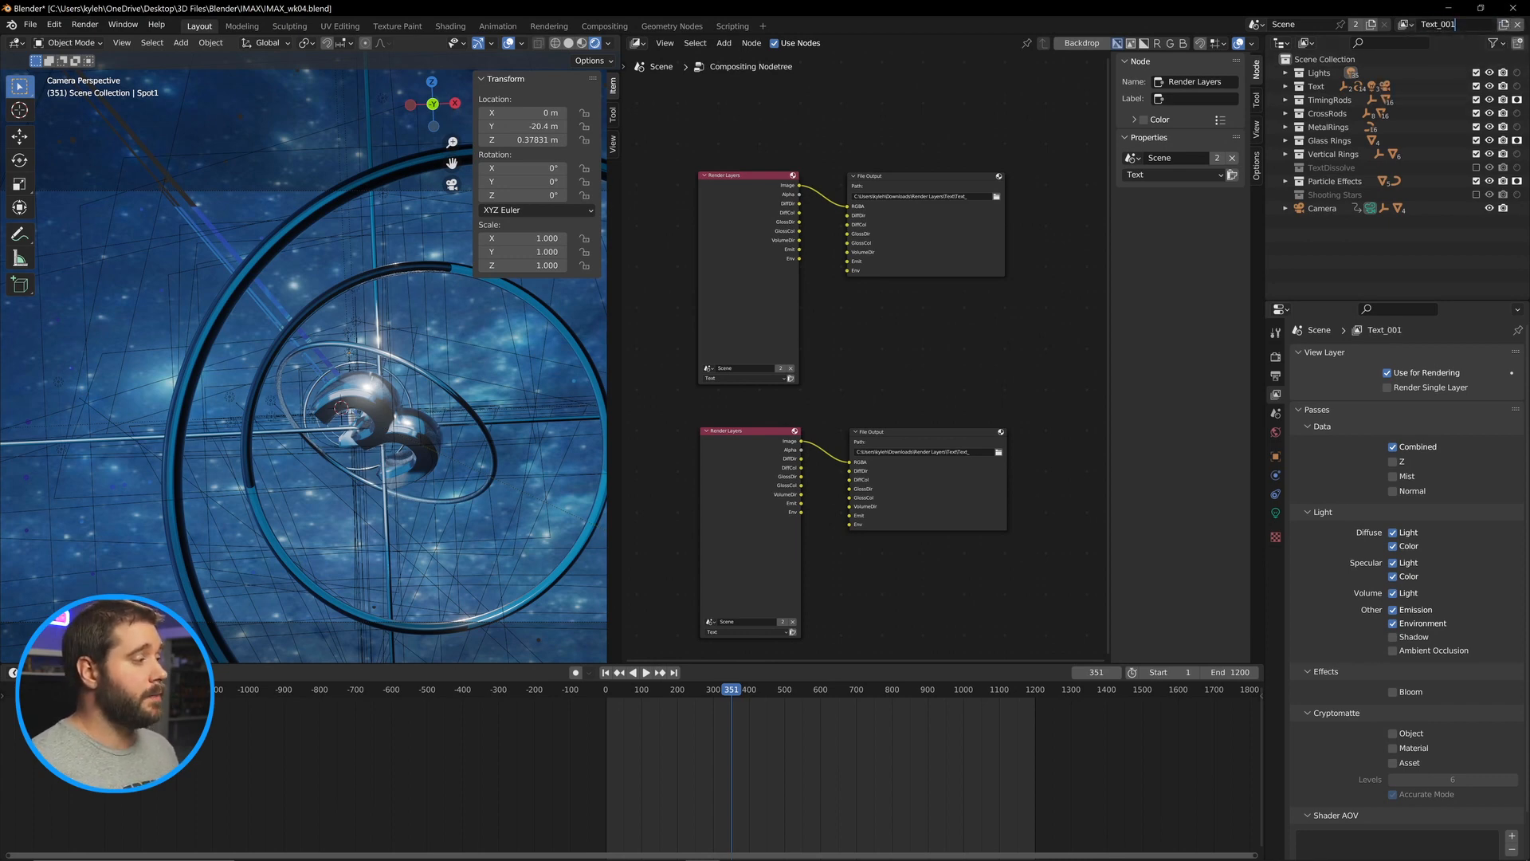
{"action": "double_click", "coordinate": [1455, 24]}
{"action": "type", "text": "Environment"}
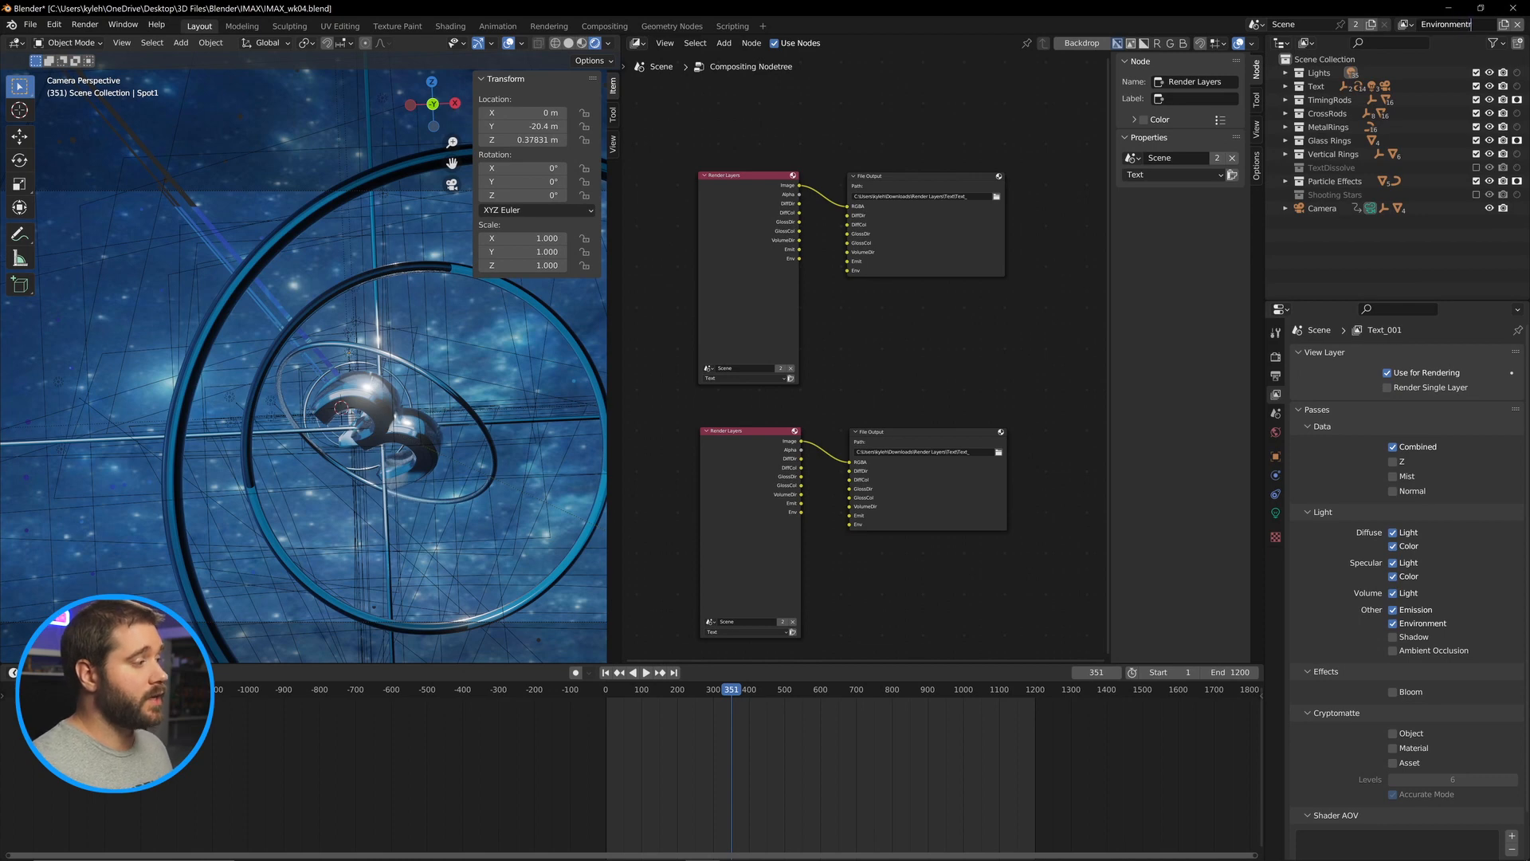
{"action": "key", "text": "Return"}
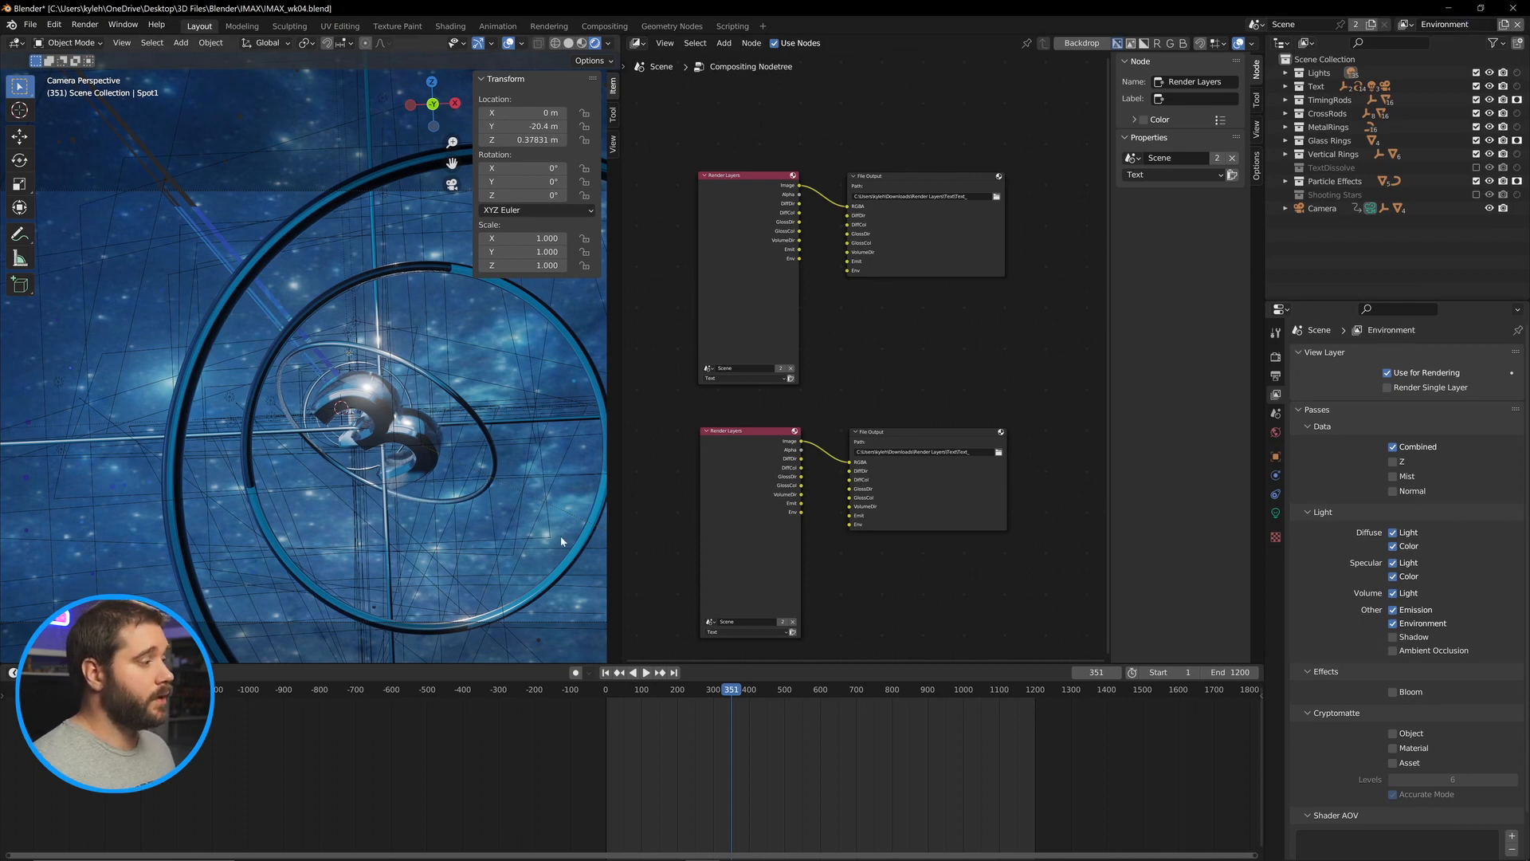
Set the duplicated Render Layers node to the Environment layer and connect its Env and Image outputs to the File Output.
{"action": "left_click", "coordinate": [788, 632]}
{"action": "left_click", "coordinate": [753, 649]}
{"action": "scroll", "coordinate": [754, 649], "scroll_direction": "up", "scroll_amount": 1}
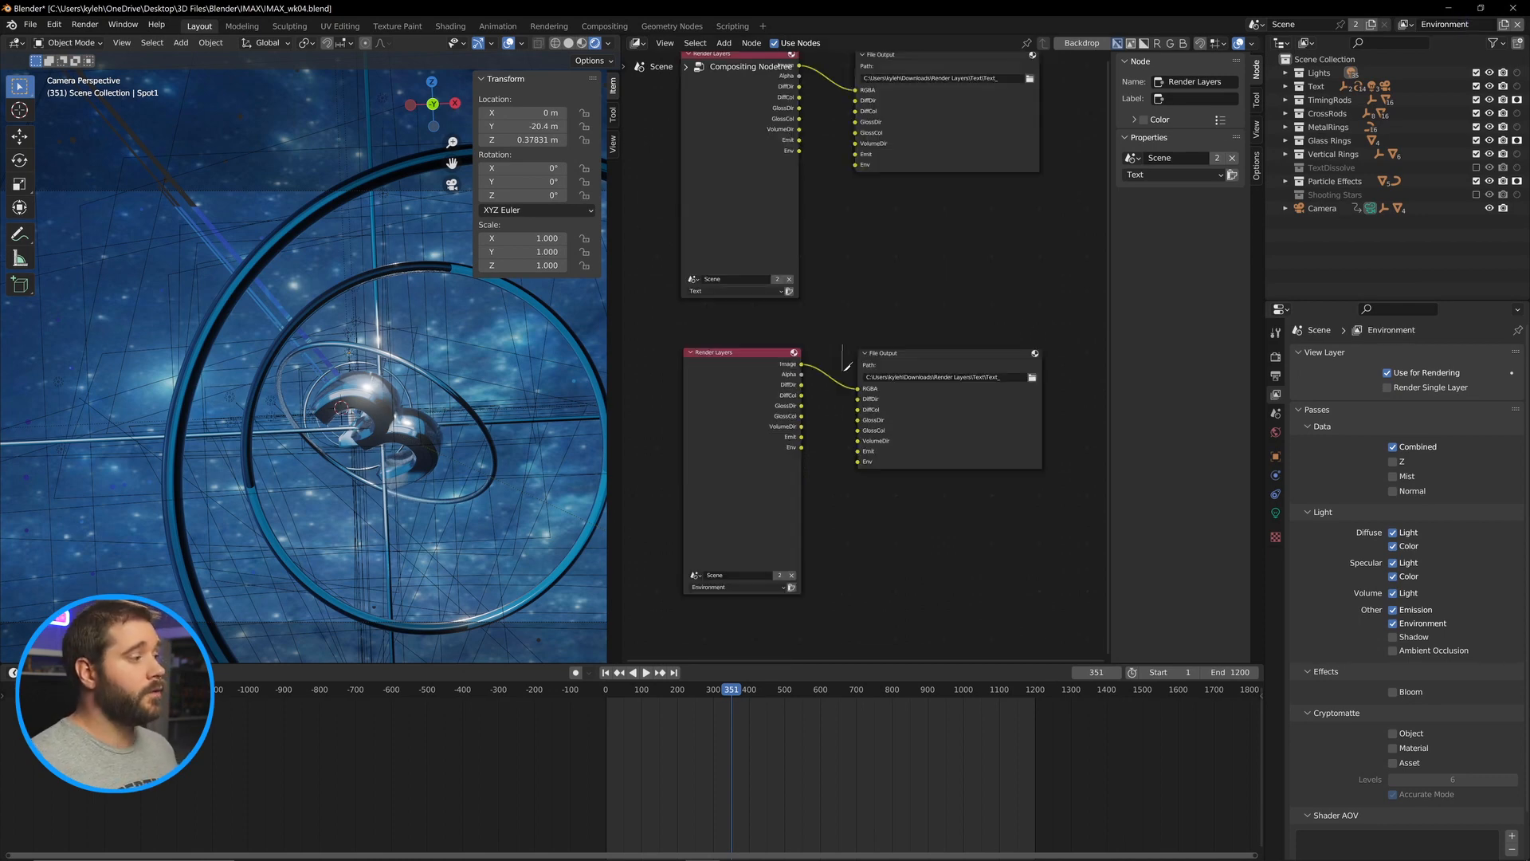
{"action": "left_click_drag", "start_coordinate": [801, 447], "coordinate": [821, 452]}
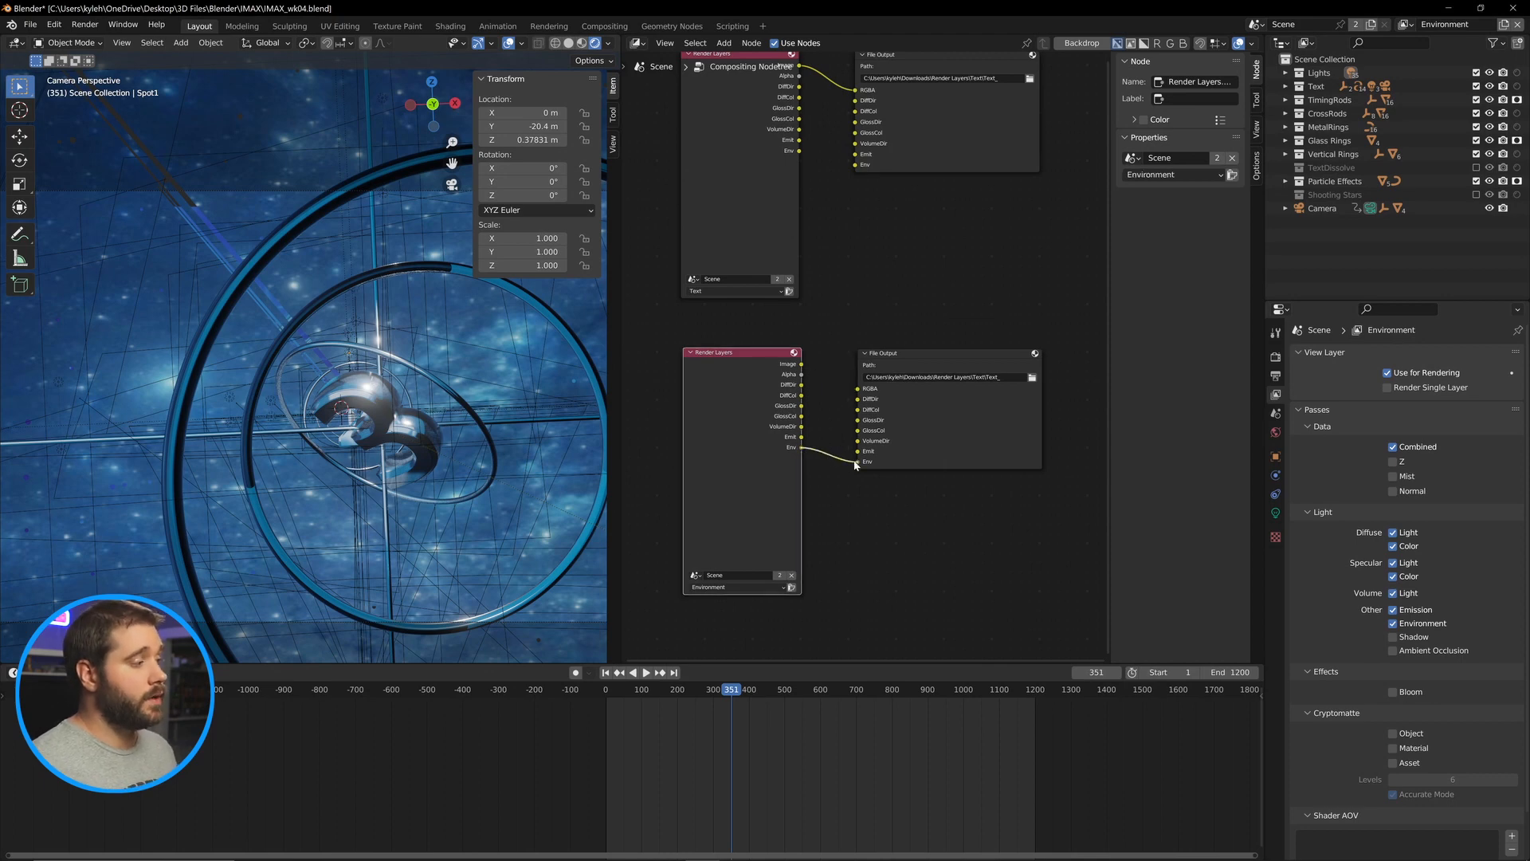
{"action": "left_click_drag", "start_coordinate": [801, 364], "coordinate": [857, 388]}
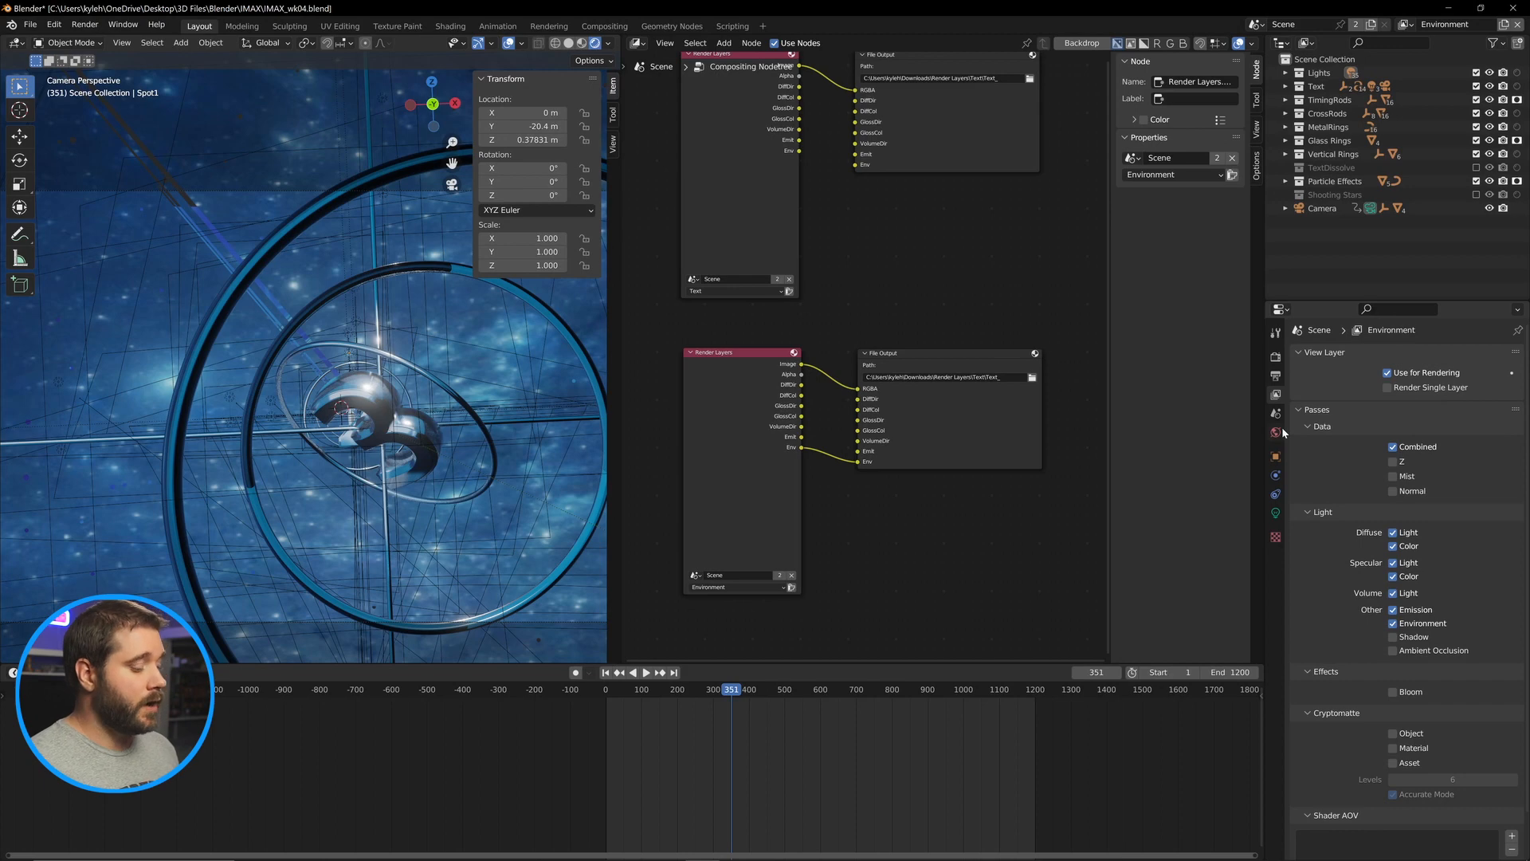
Enable Transparent under Film in the render properties.
{"action": "scroll", "coordinate": [1350, 520], "scroll_direction": "down", "scroll_amount": 2}
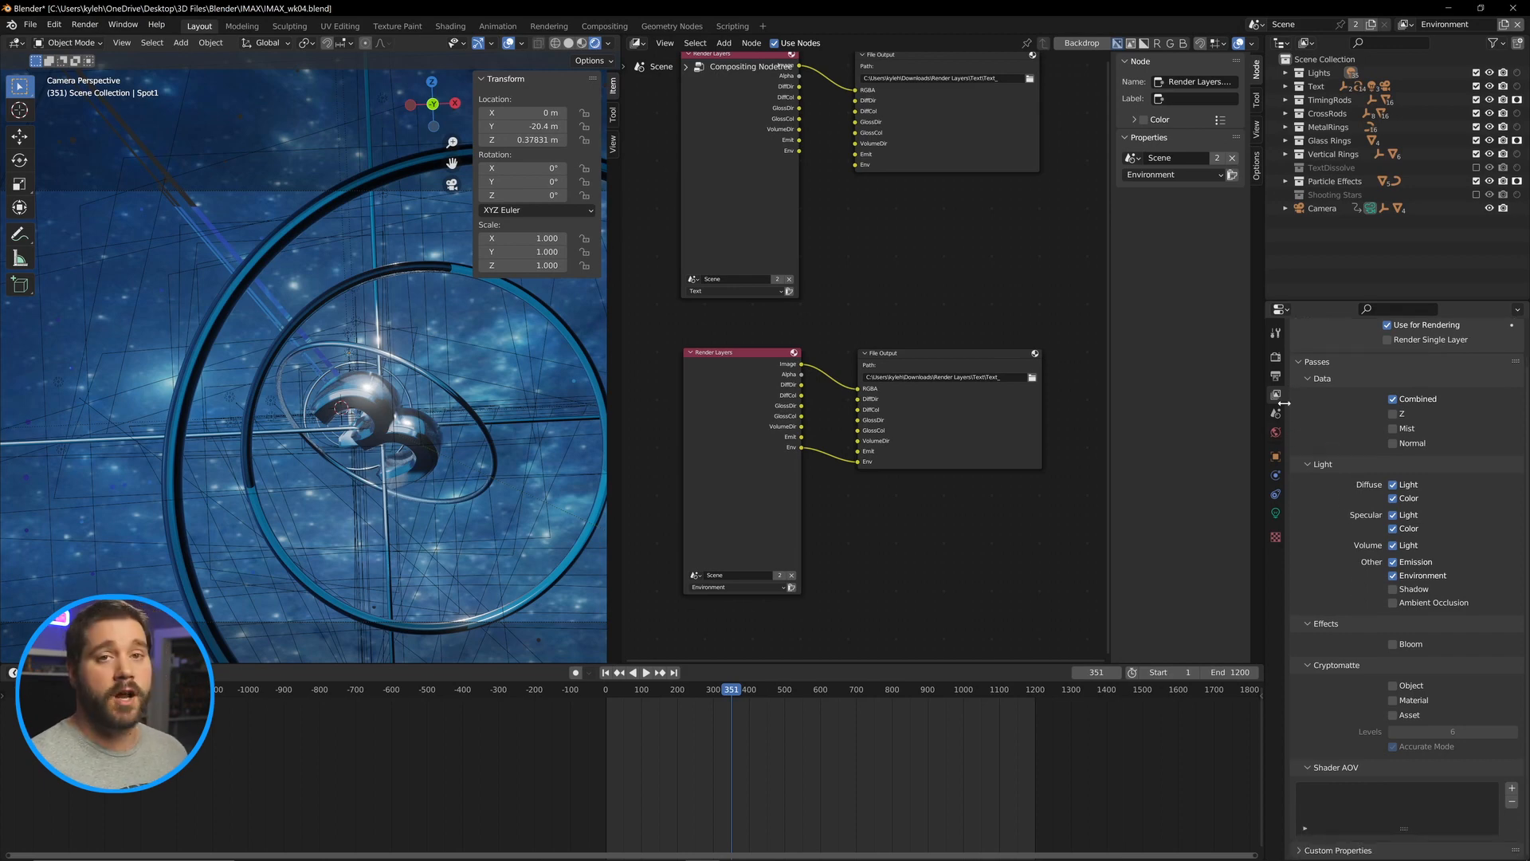
{"action": "left_click", "coordinate": [1275, 356]}
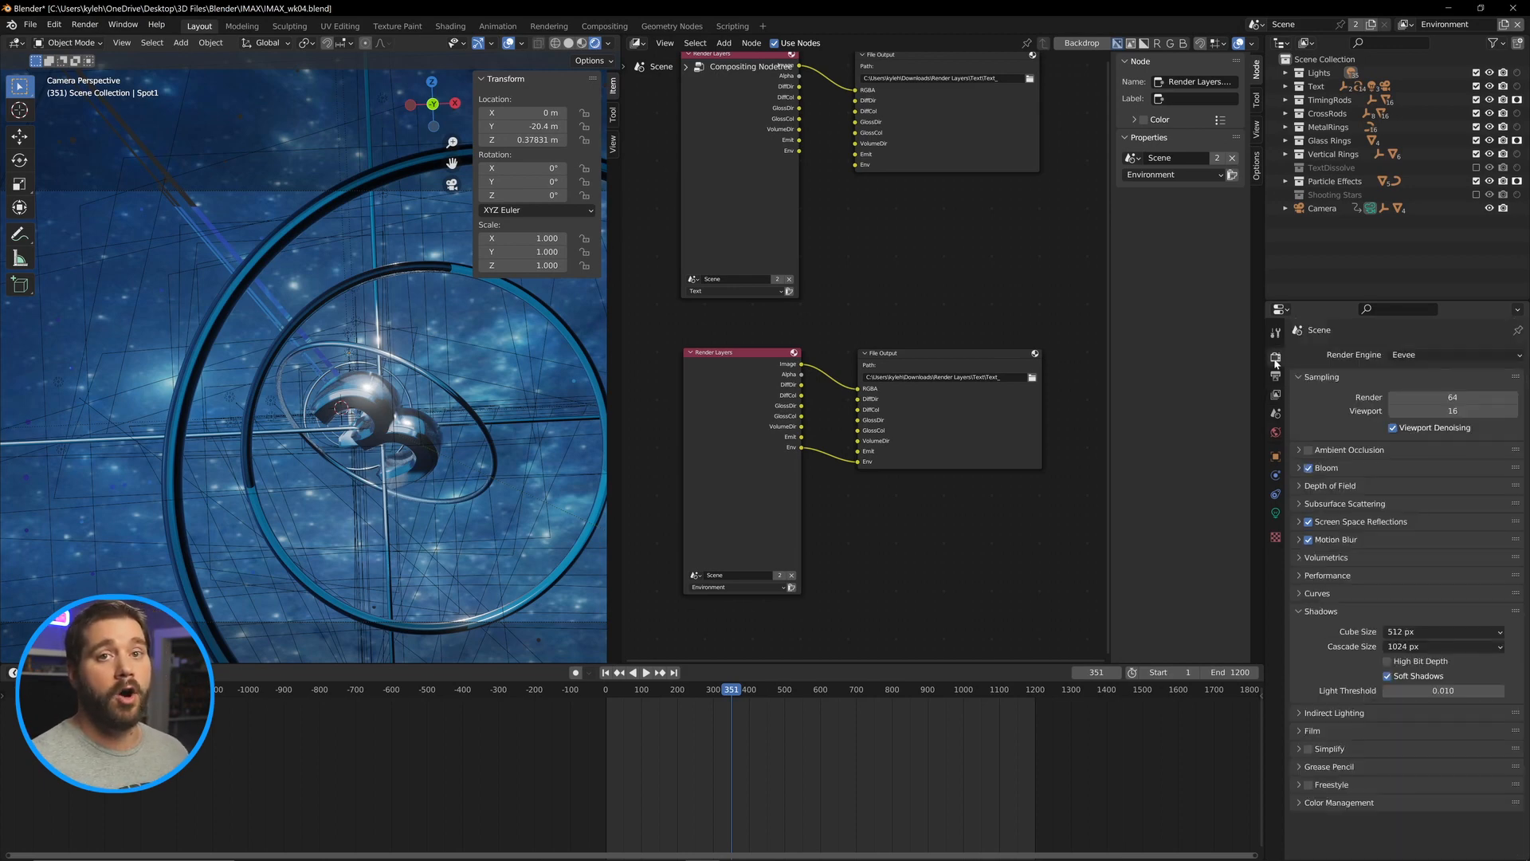
{"action": "left_click", "coordinate": [1304, 732]}
{"action": "left_click", "coordinate": [1387, 766]}
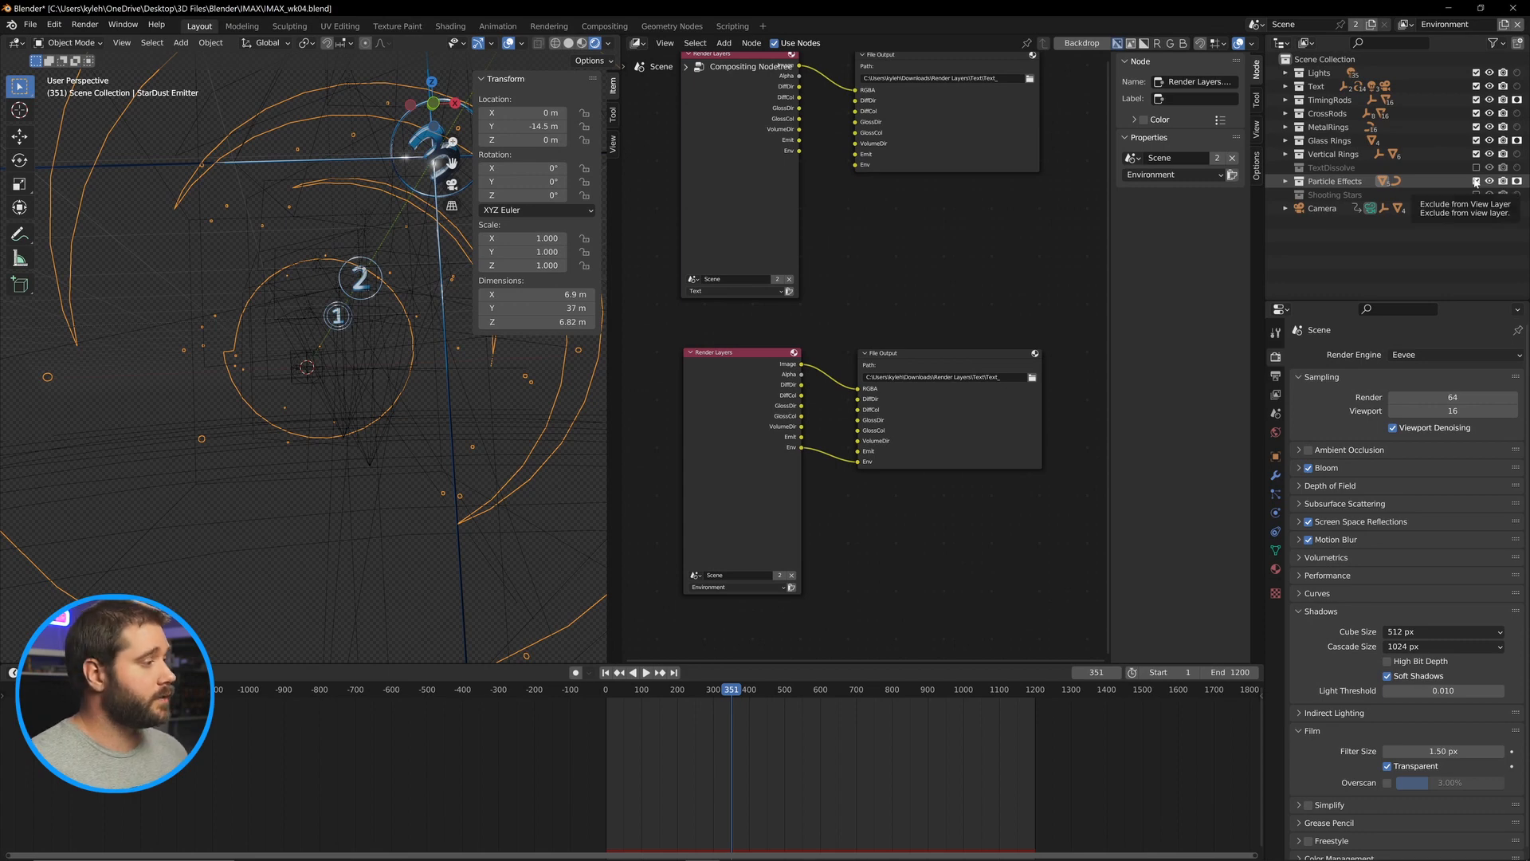
In the Environment layer, exclude Vertical Rings, TextDissolve, Particle Effects, TimingRods, CrossRods and MetalRings, and toggle holdout on Text and Glass Rings.
{"action": "left_click_drag", "start_coordinate": [1476, 181], "coordinate": [1476, 154]}
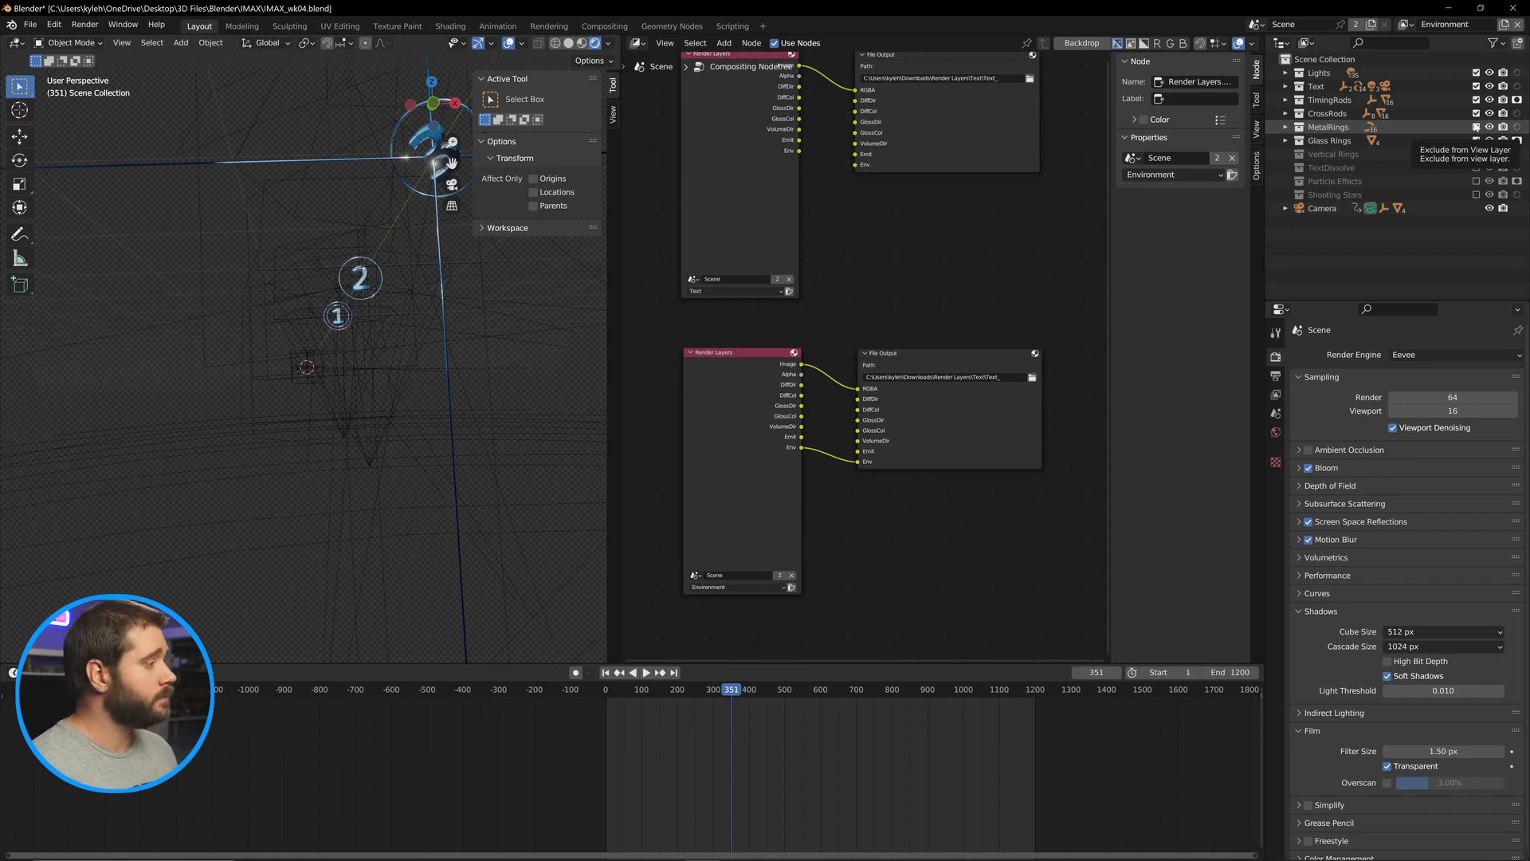
{"action": "left_click", "coordinate": [1516, 86]}
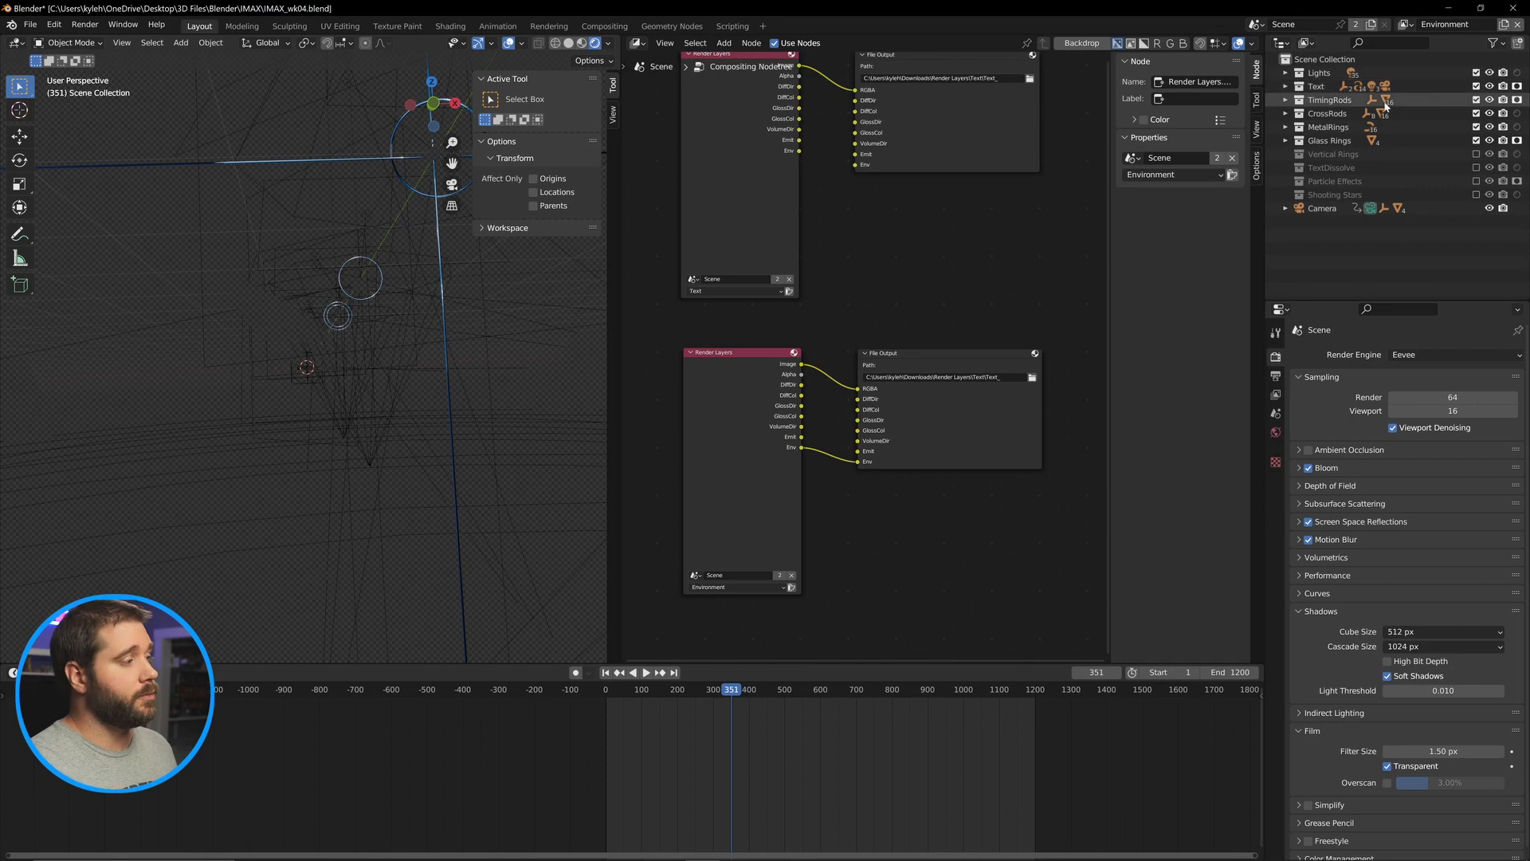
{"action": "left_click", "coordinate": [1476, 99]}
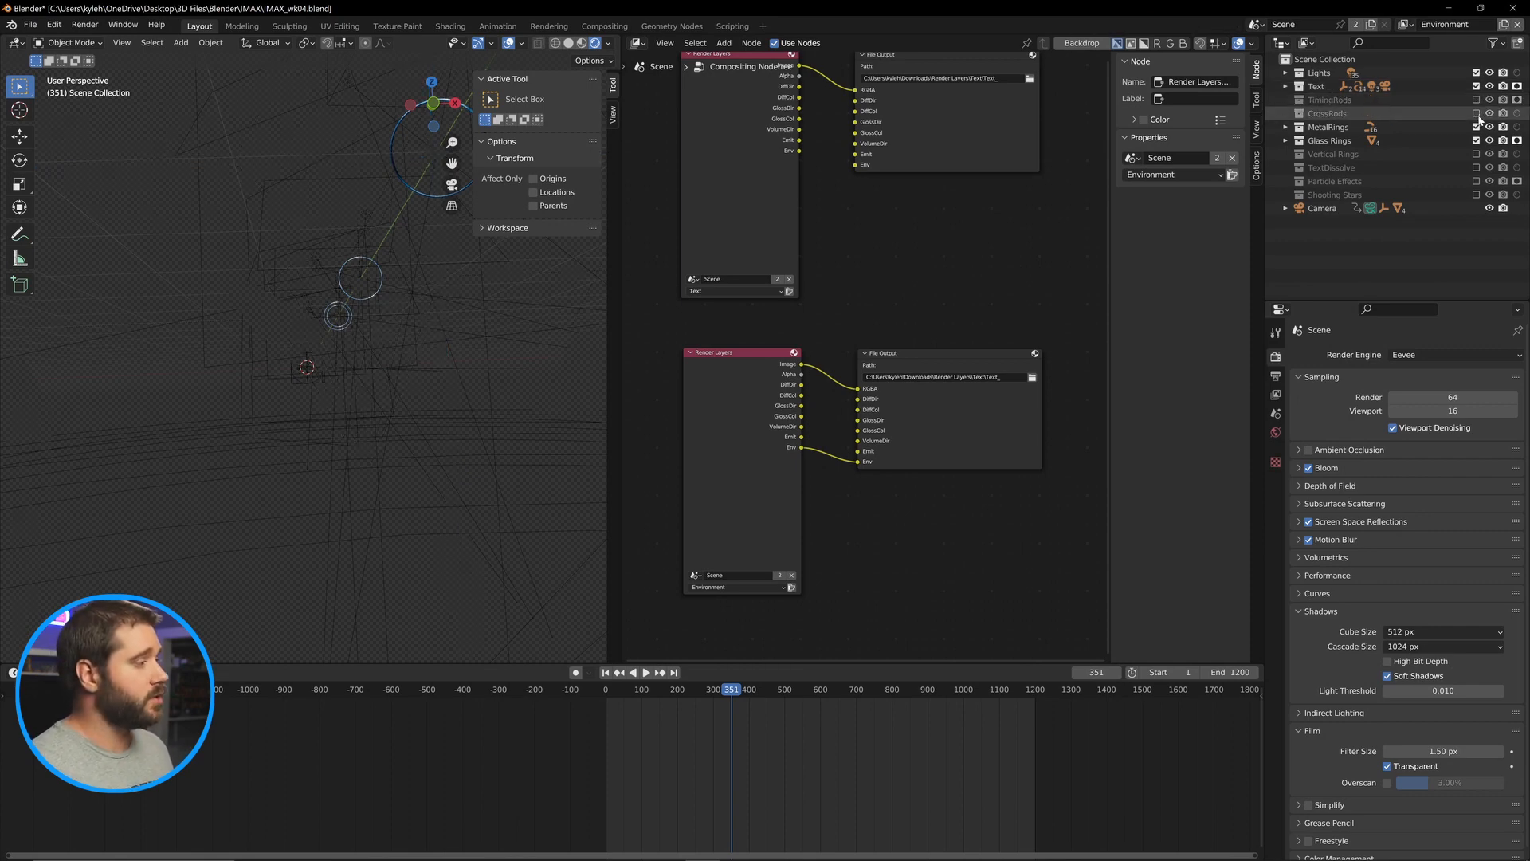
{"action": "left_click_drag", "start_coordinate": [1475, 113], "coordinate": [1476, 127]}
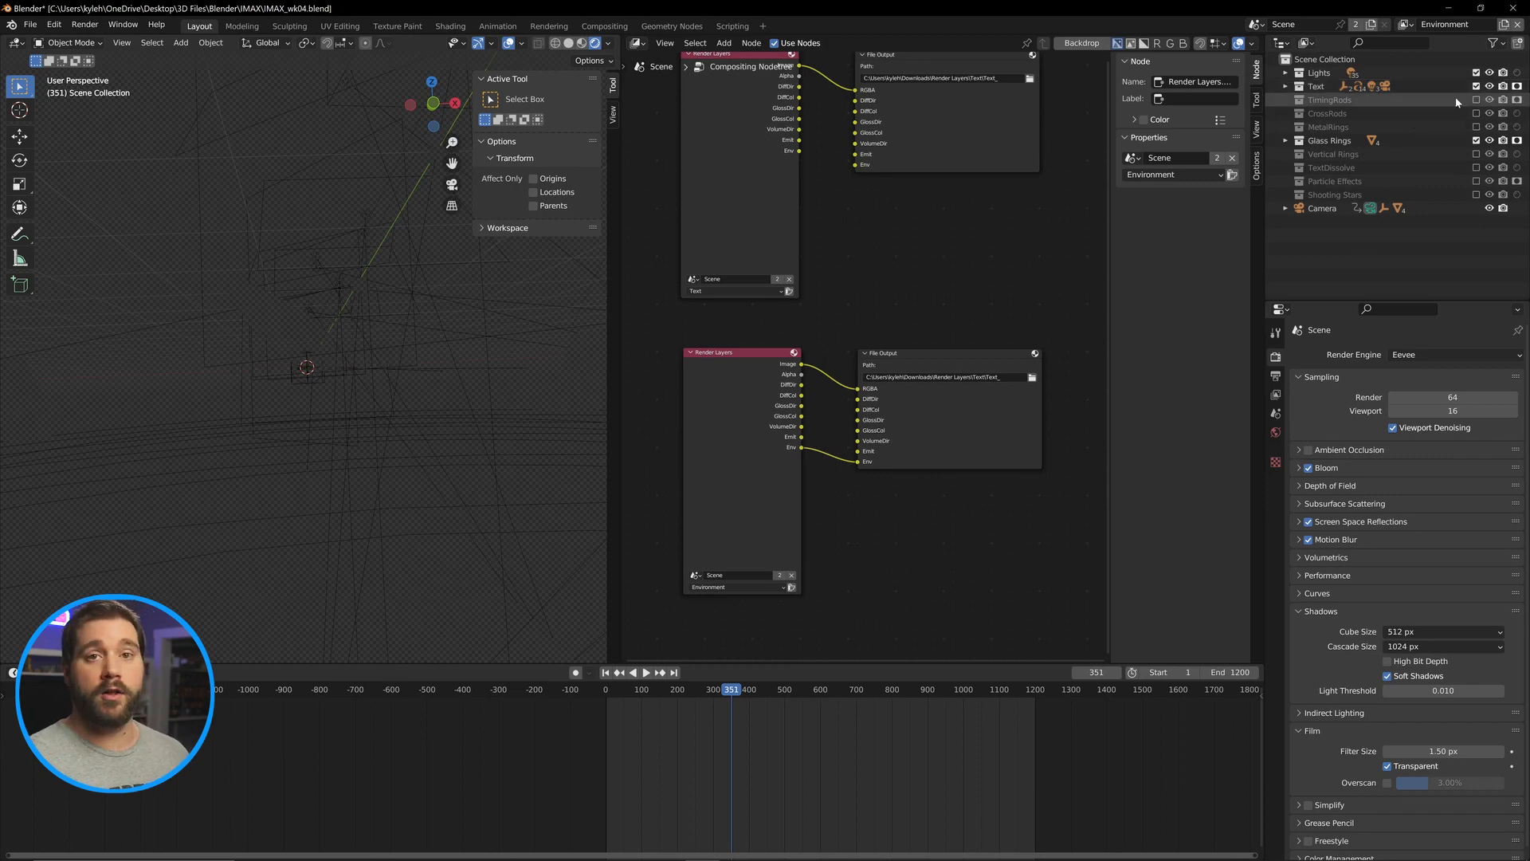
{"action": "left_click", "coordinate": [1516, 140]}
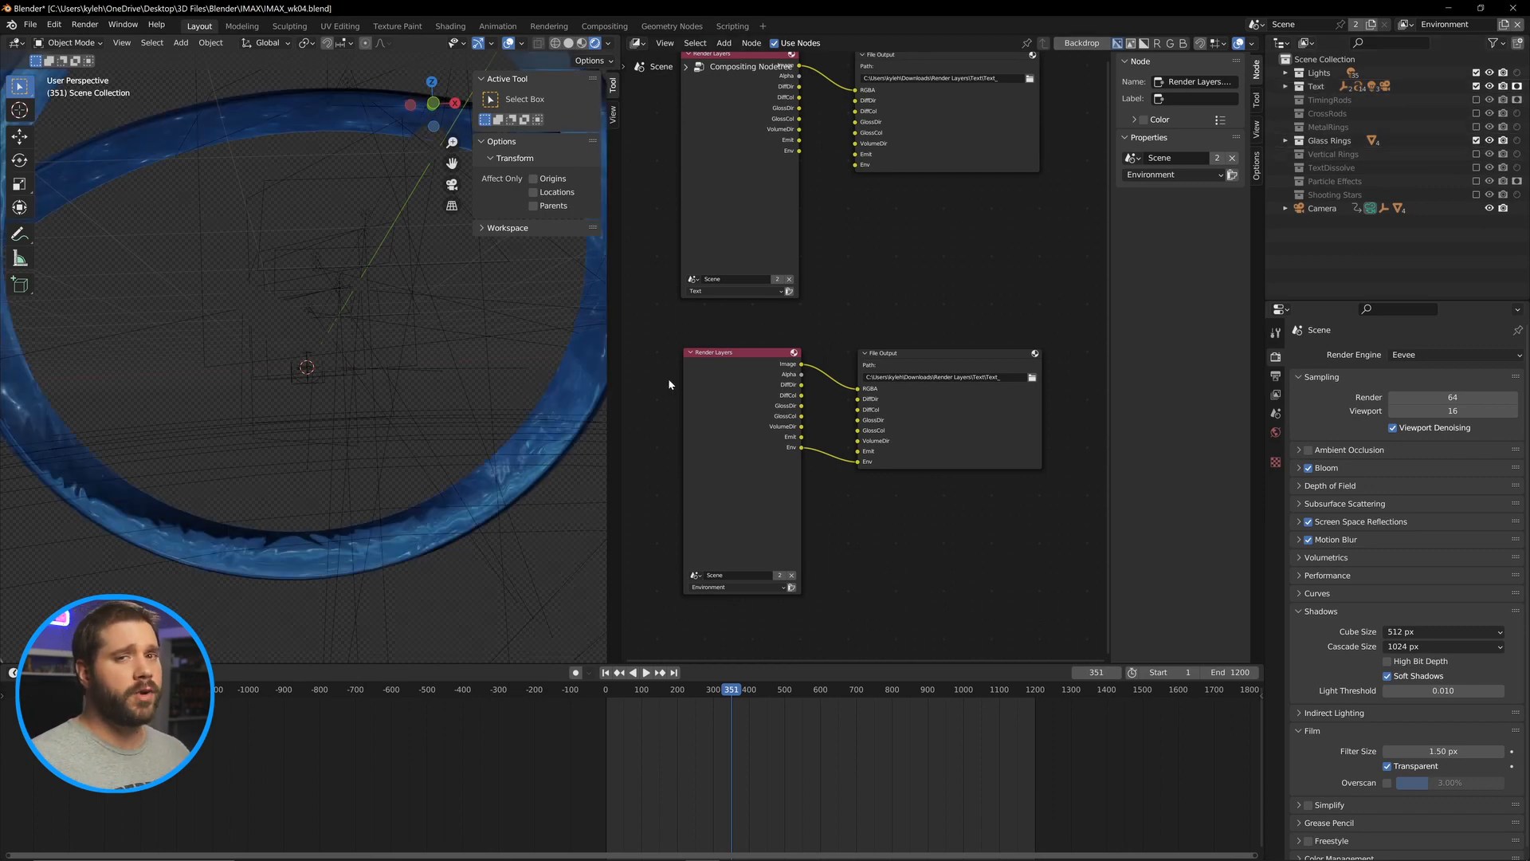
Inspect the Environment layer's scene in the viewport and camera view while scrubbing the timeline.
{"action": "mouse_move", "coordinate": [375, 386]}
{"action": "left_mouse_down"}
{"action": "mouse_move", "coordinate": [322, 398]}
{"action": "mouse_move", "coordinate": [465, 380]}
{"action": "mouse_move", "coordinate": [386, 399]}
{"action": "left_mouse_up"}
{"action": "key", "text": "space"}
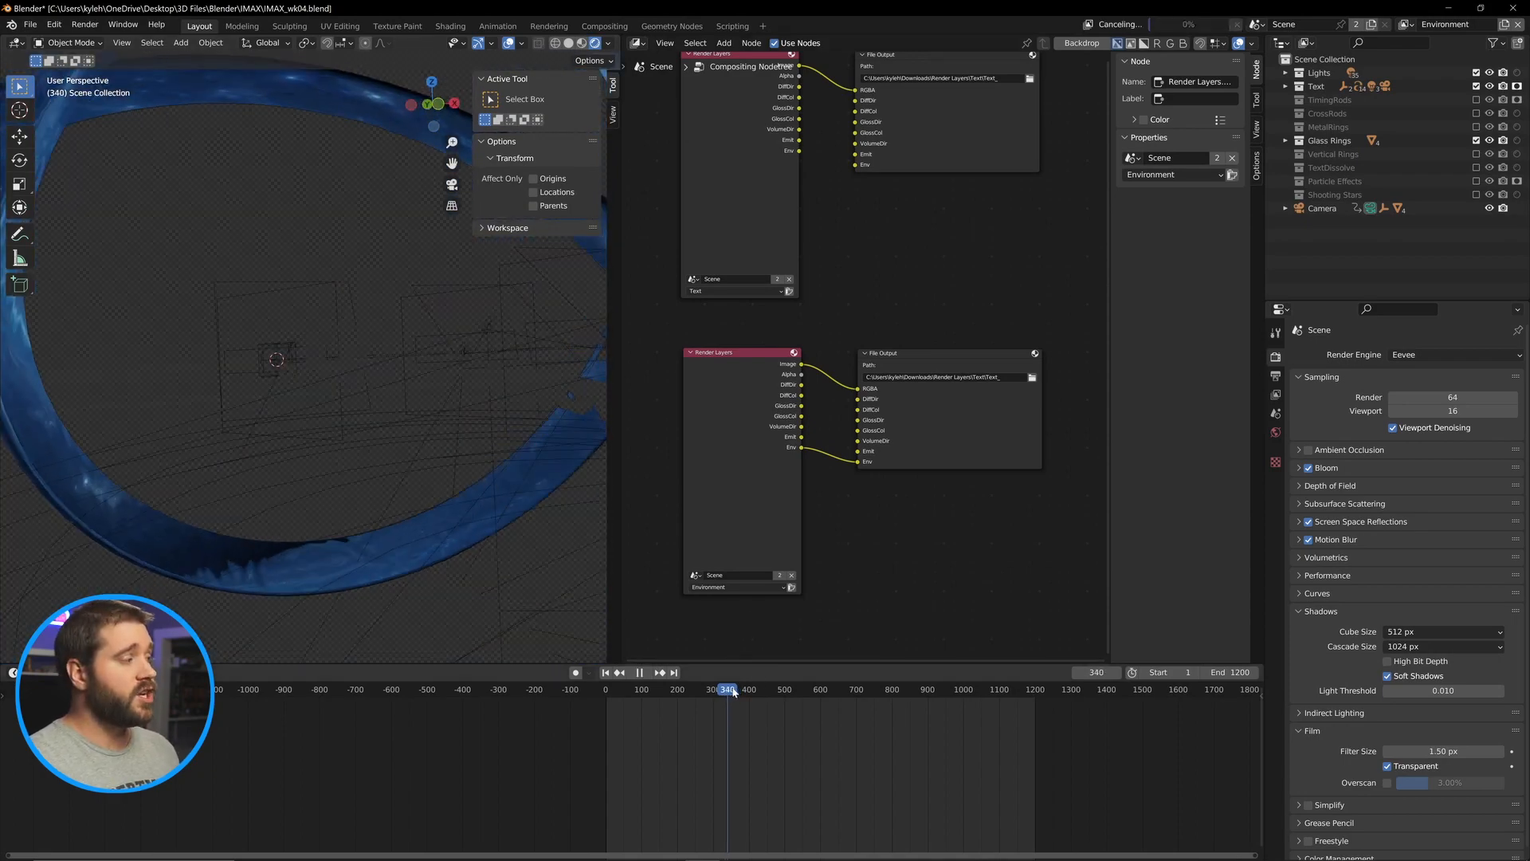
{"action": "left_click", "coordinate": [854, 687]}
{"action": "left_click_drag", "start_coordinate": [856, 683], "coordinate": [919, 672]}
{"action": "left_click_drag", "start_coordinate": [459, 479], "coordinate": [433, 474]}
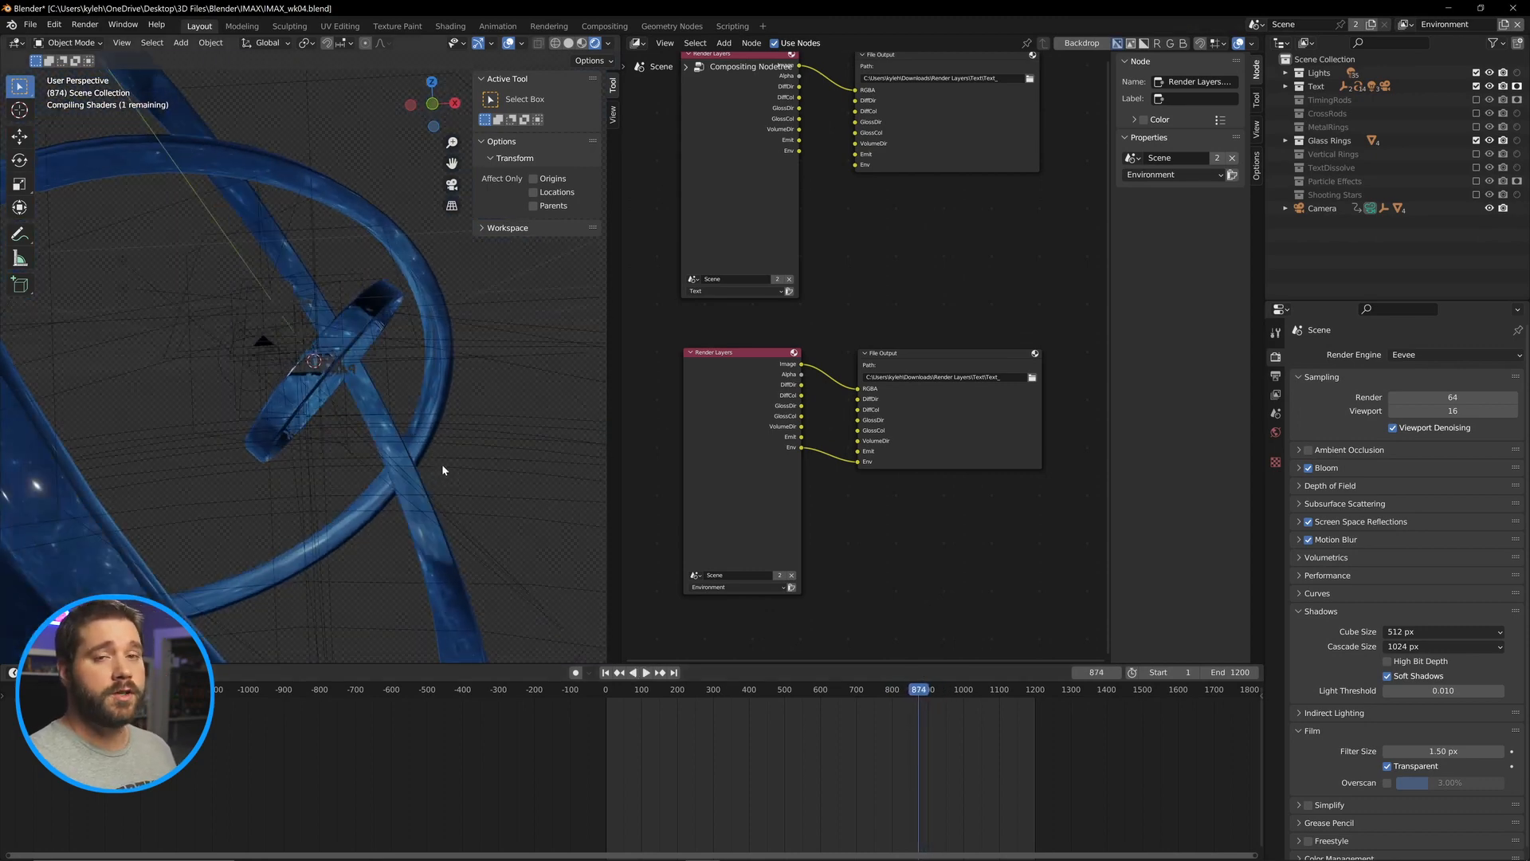
{"action": "key", "text": "KP_0"}
{"action": "scroll", "coordinate": [404, 458], "scroll_direction": "up", "scroll_amount": 1}
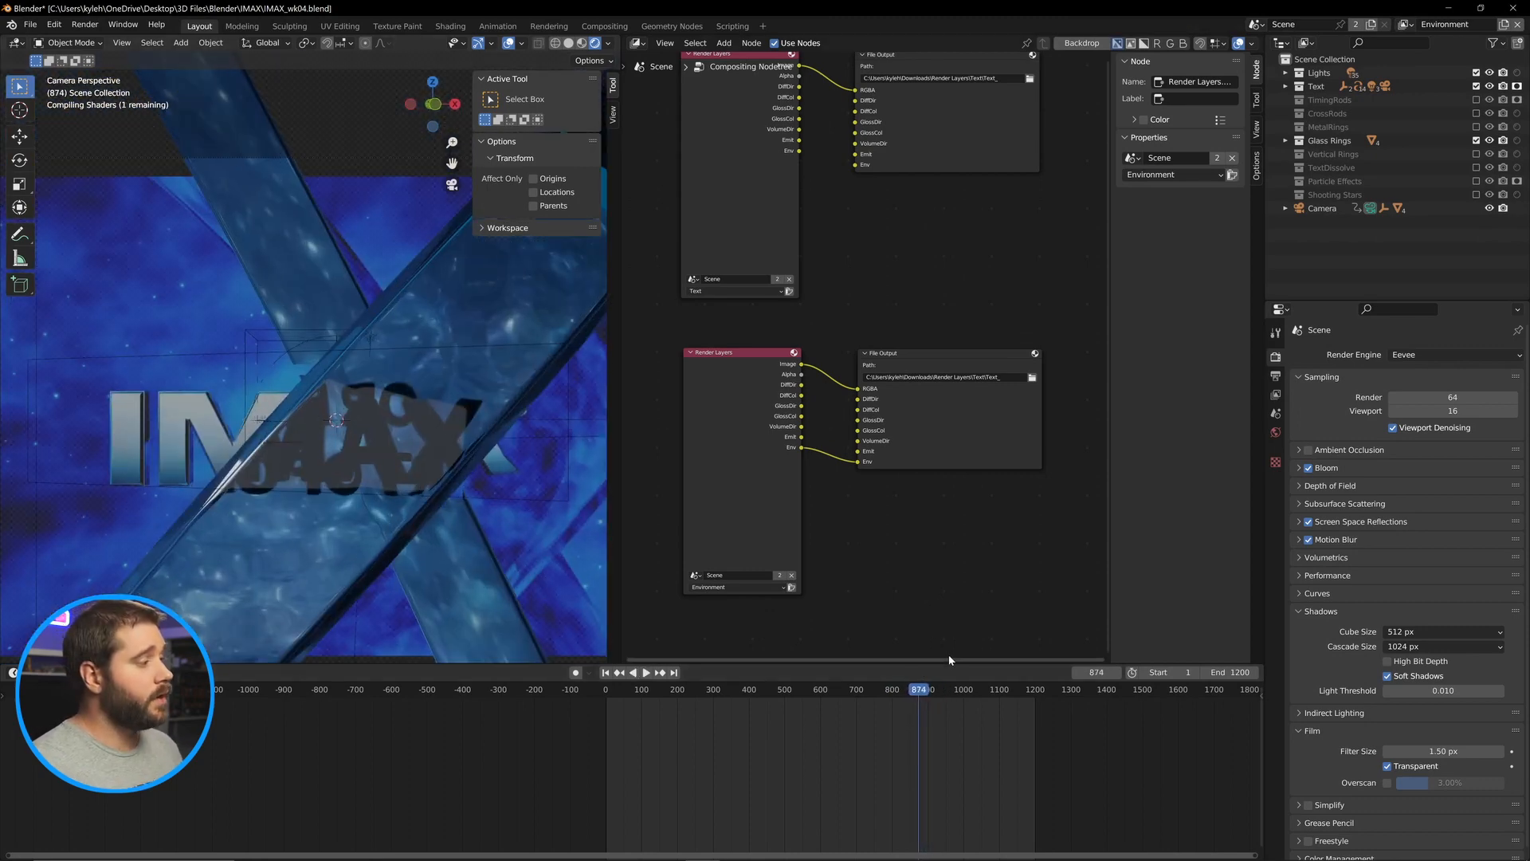
{"action": "mouse_move", "coordinate": [924, 690]}
{"action": "left_mouse_down"}
{"action": "mouse_move", "coordinate": [905, 695]}
{"action": "mouse_move", "coordinate": [918, 695]}
{"action": "left_mouse_up"}
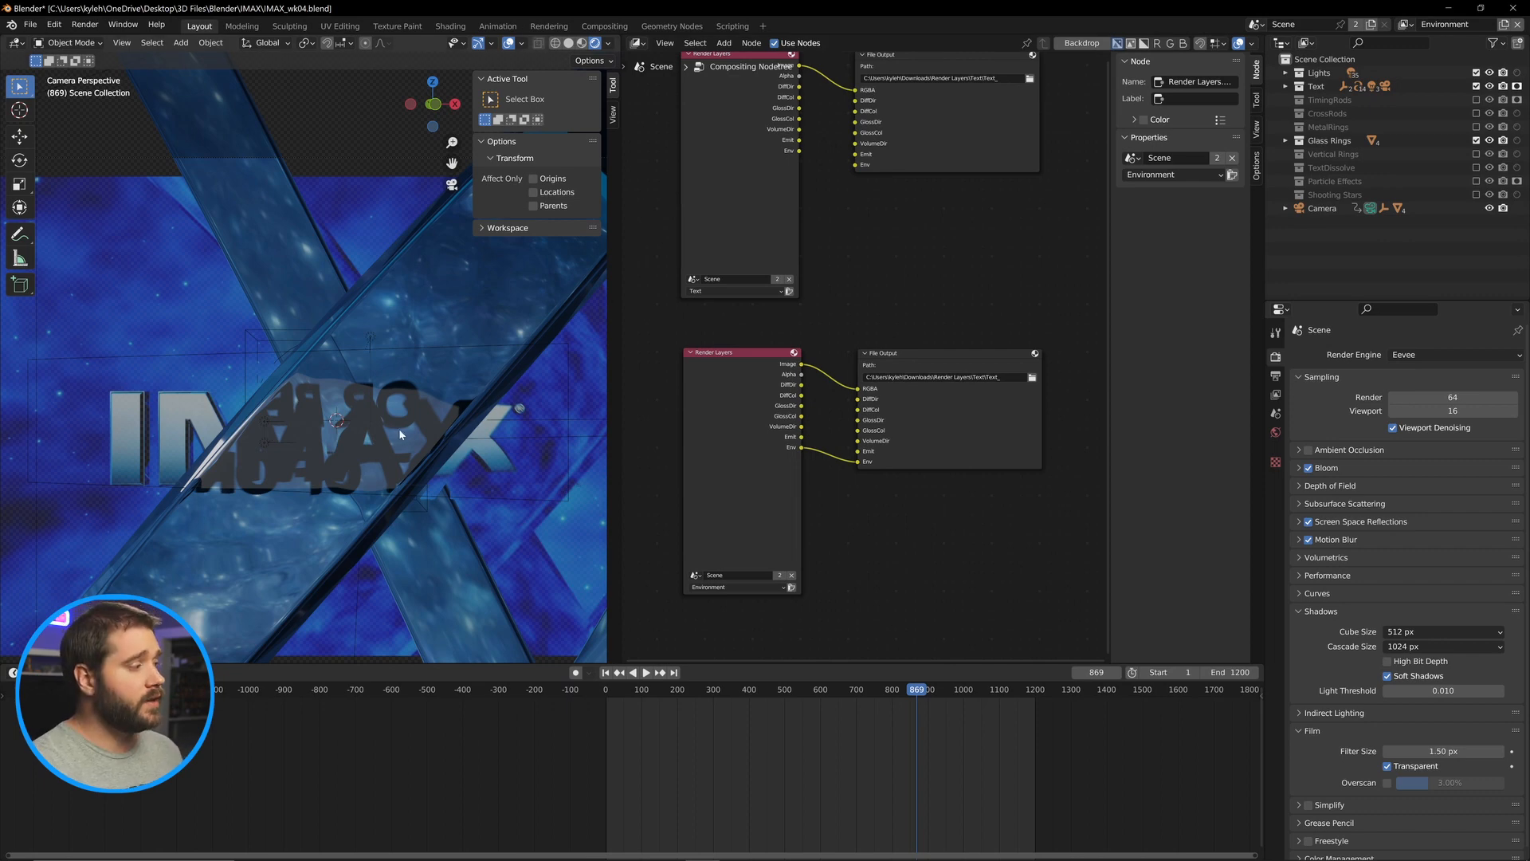
{"action": "left_click_drag", "start_coordinate": [258, 422], "coordinate": [295, 424]}
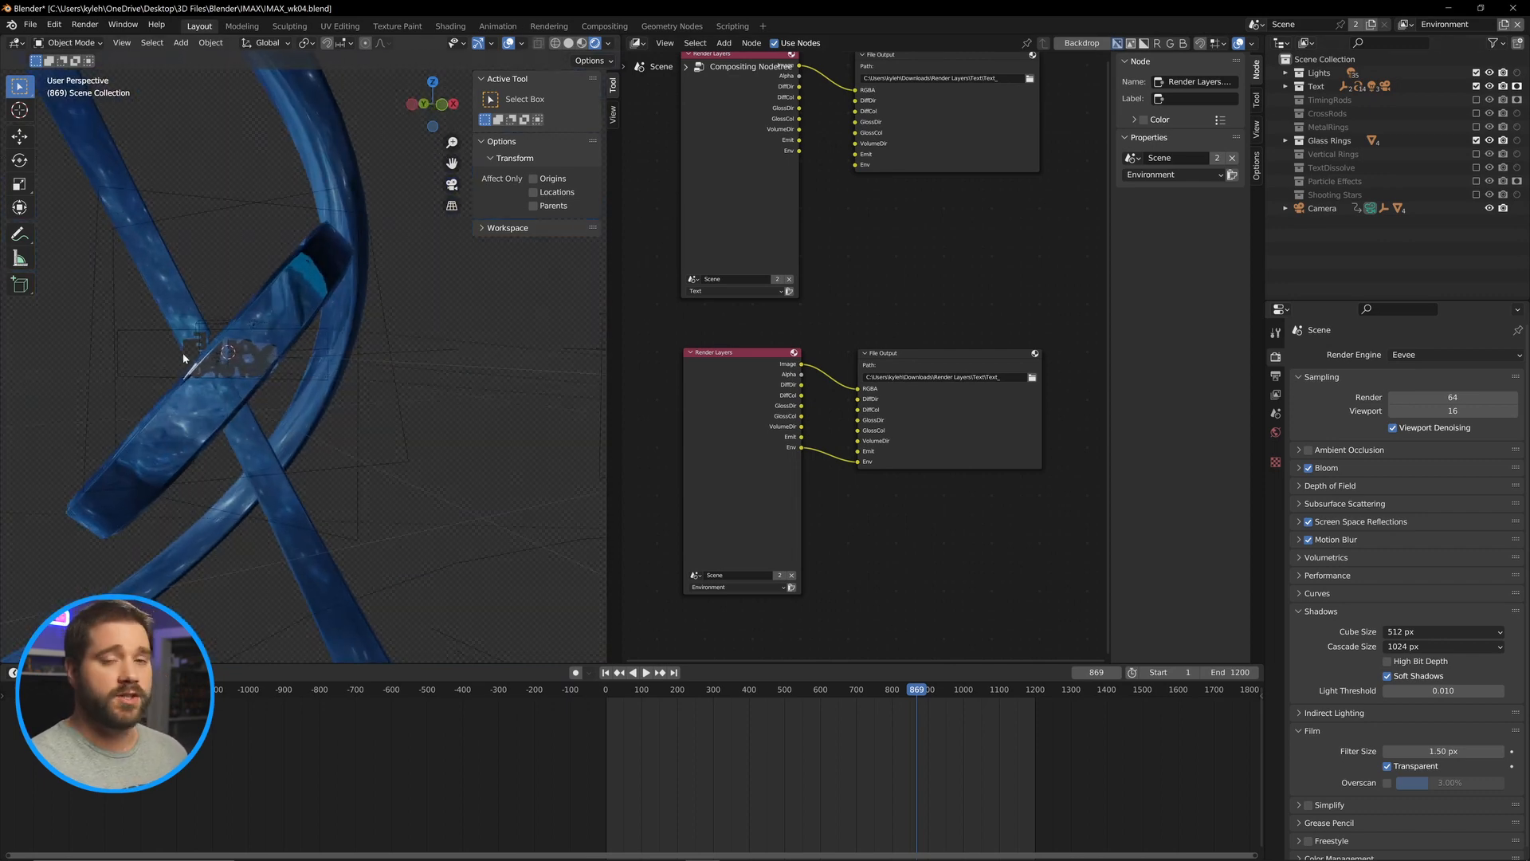
{"action": "scroll", "coordinate": [184, 358], "scroll_direction": "up", "scroll_amount": 2}
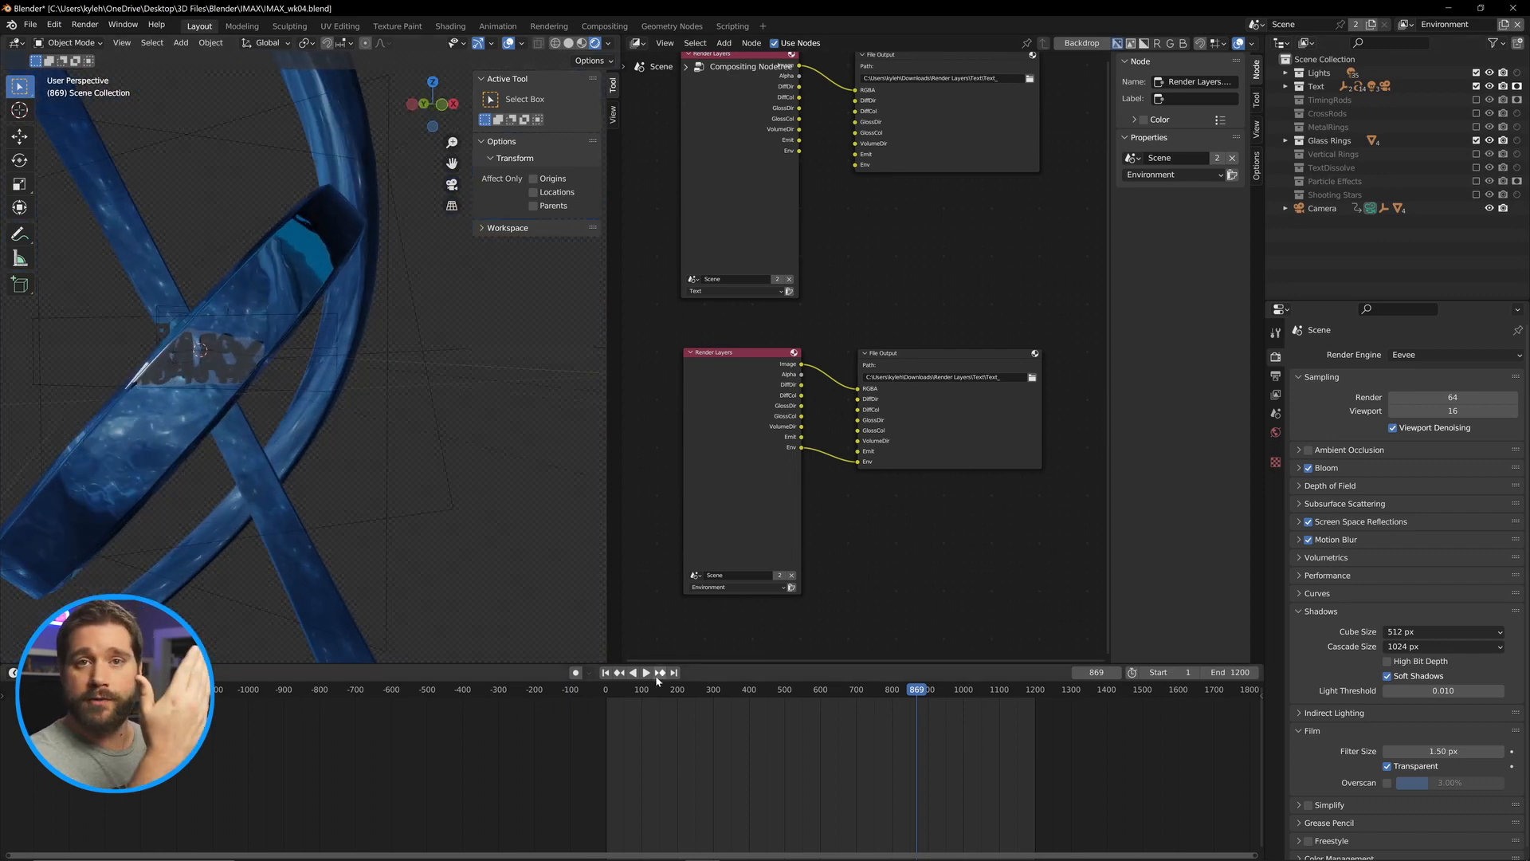
{"action": "left_click", "coordinate": [363, 510]}
{"action": "key", "text": "KP_0"}
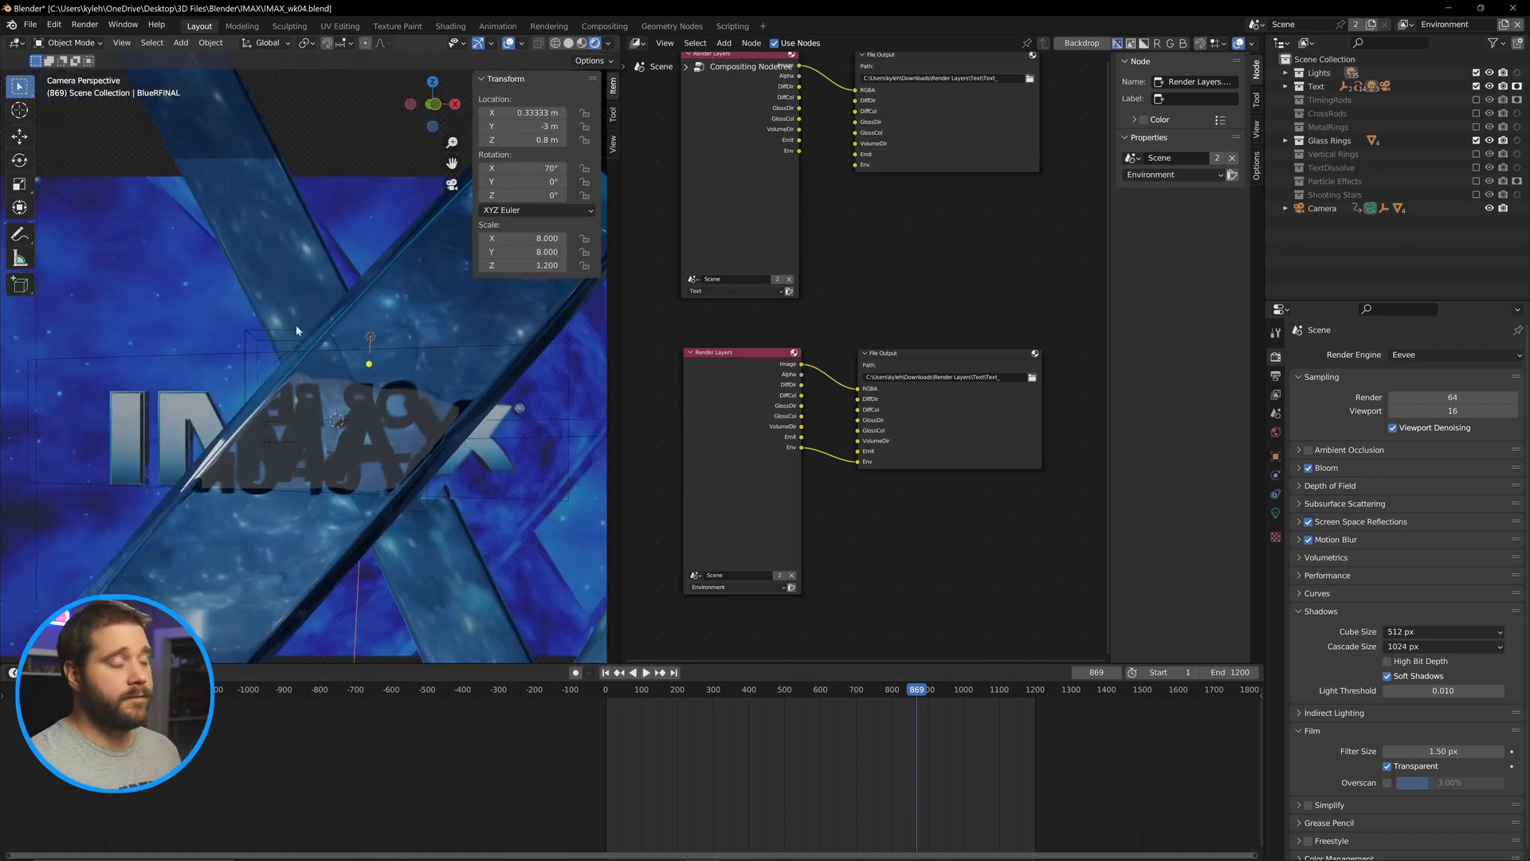
{"action": "scroll", "coordinate": [379, 423], "scroll_direction": "up", "scroll_amount": 3}
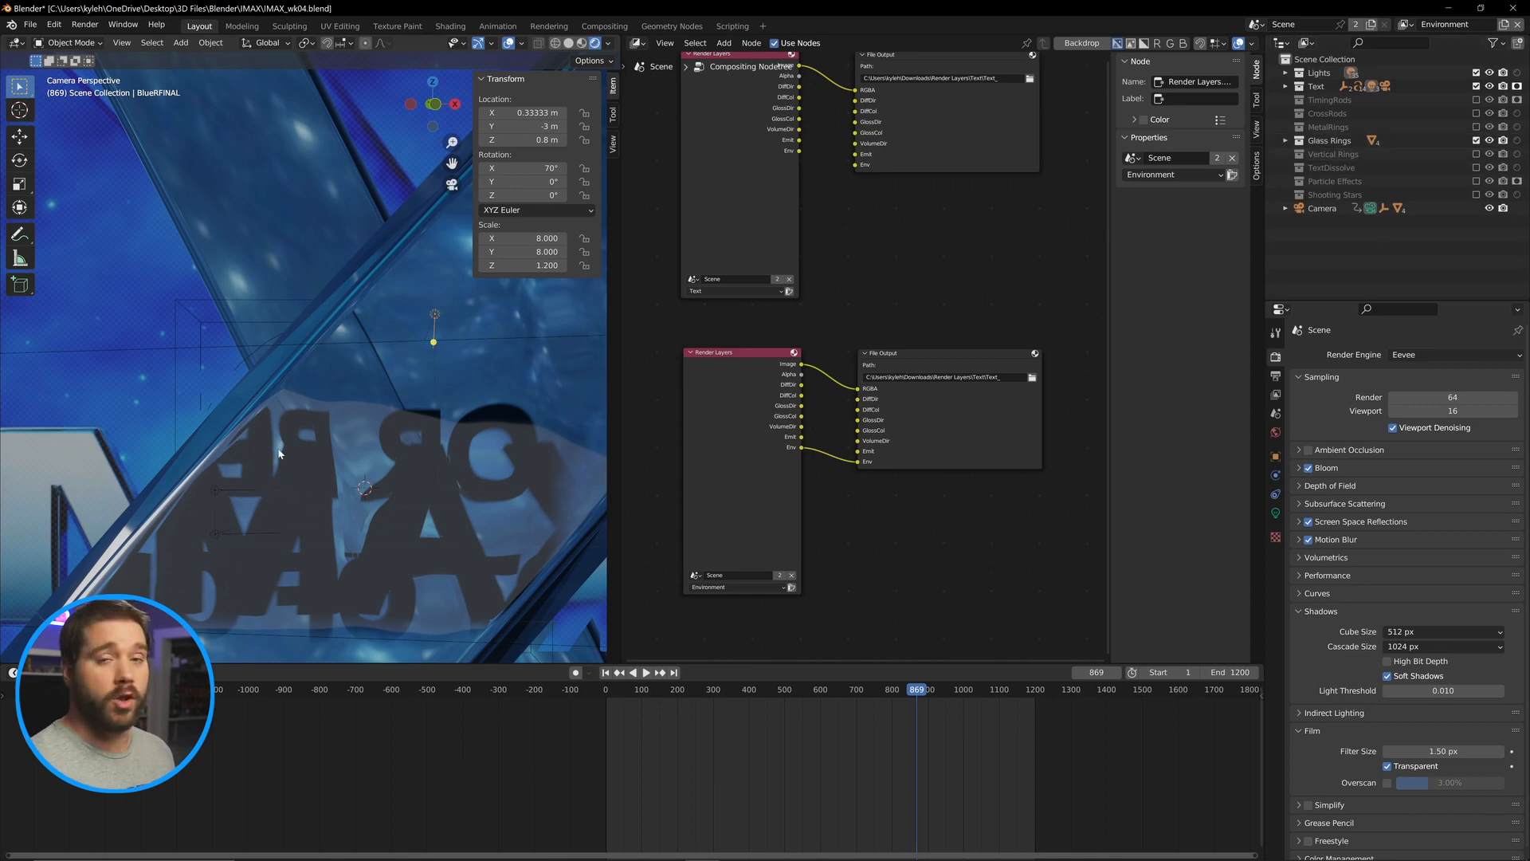
{"action": "scroll", "coordinate": [385, 417], "scroll_direction": "down", "scroll_amount": 3}
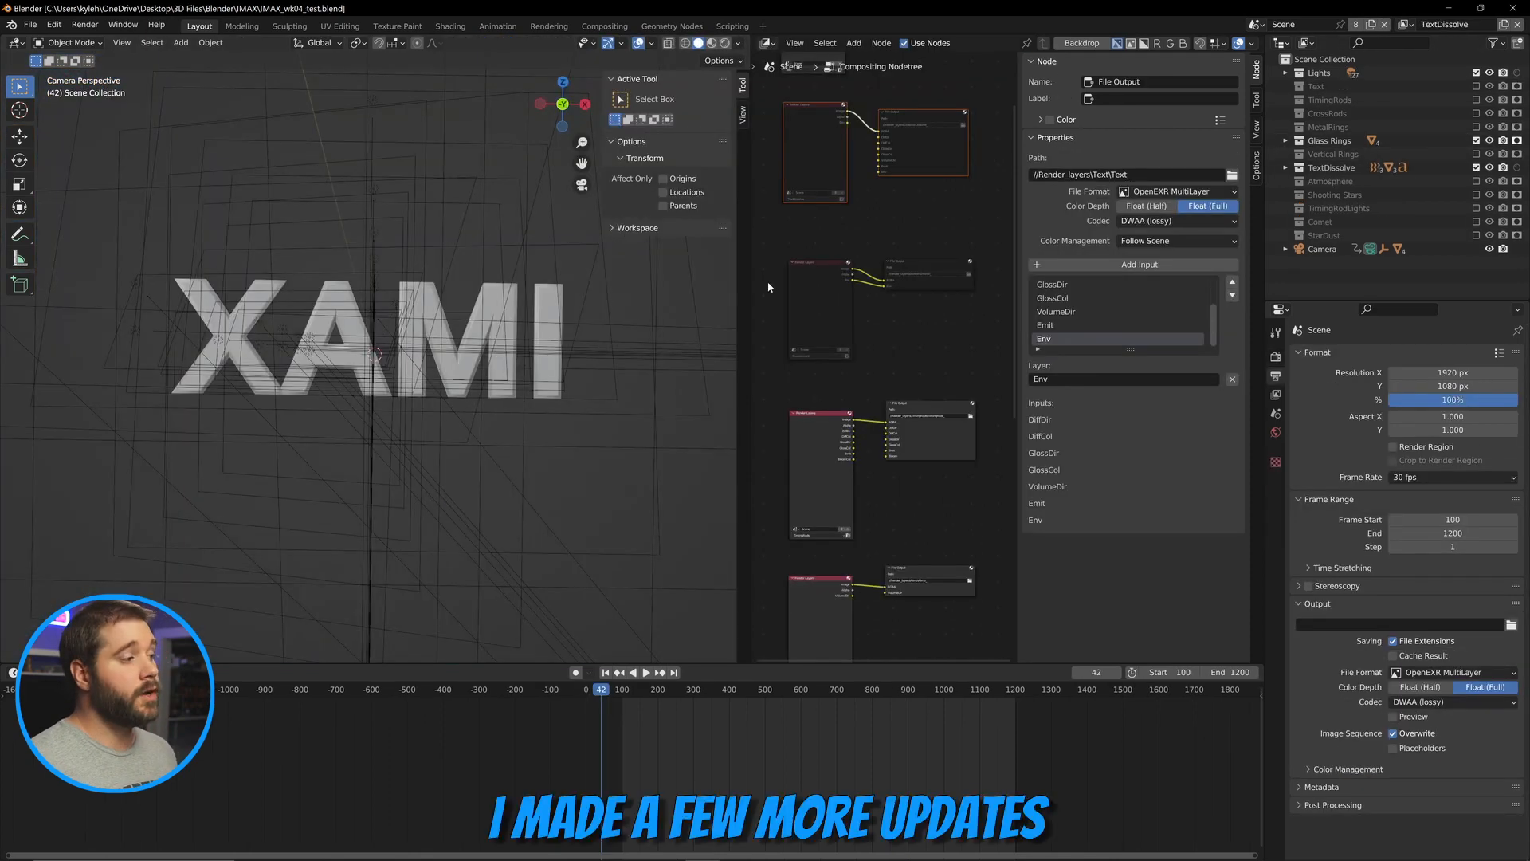
{"action": "left_click_drag", "start_coordinate": [754, 312], "coordinate": [464, 311]}
{"action": "scroll", "coordinate": [566, 298], "scroll_direction": "up", "scroll_amount": 5}
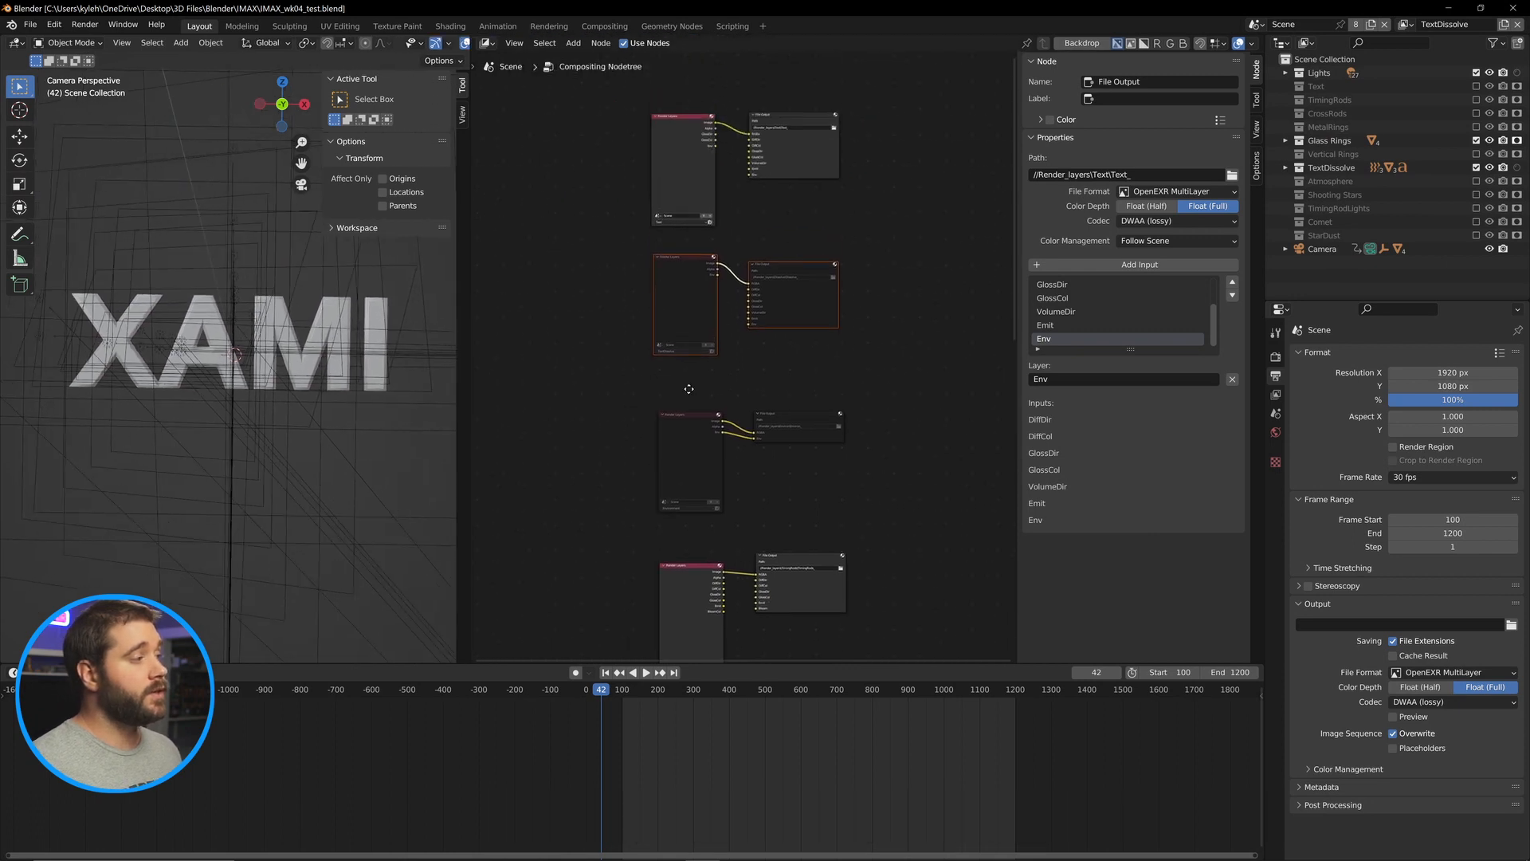
{"action": "scroll", "coordinate": [717, 389], "scroll_direction": "up", "scroll_amount": 3}
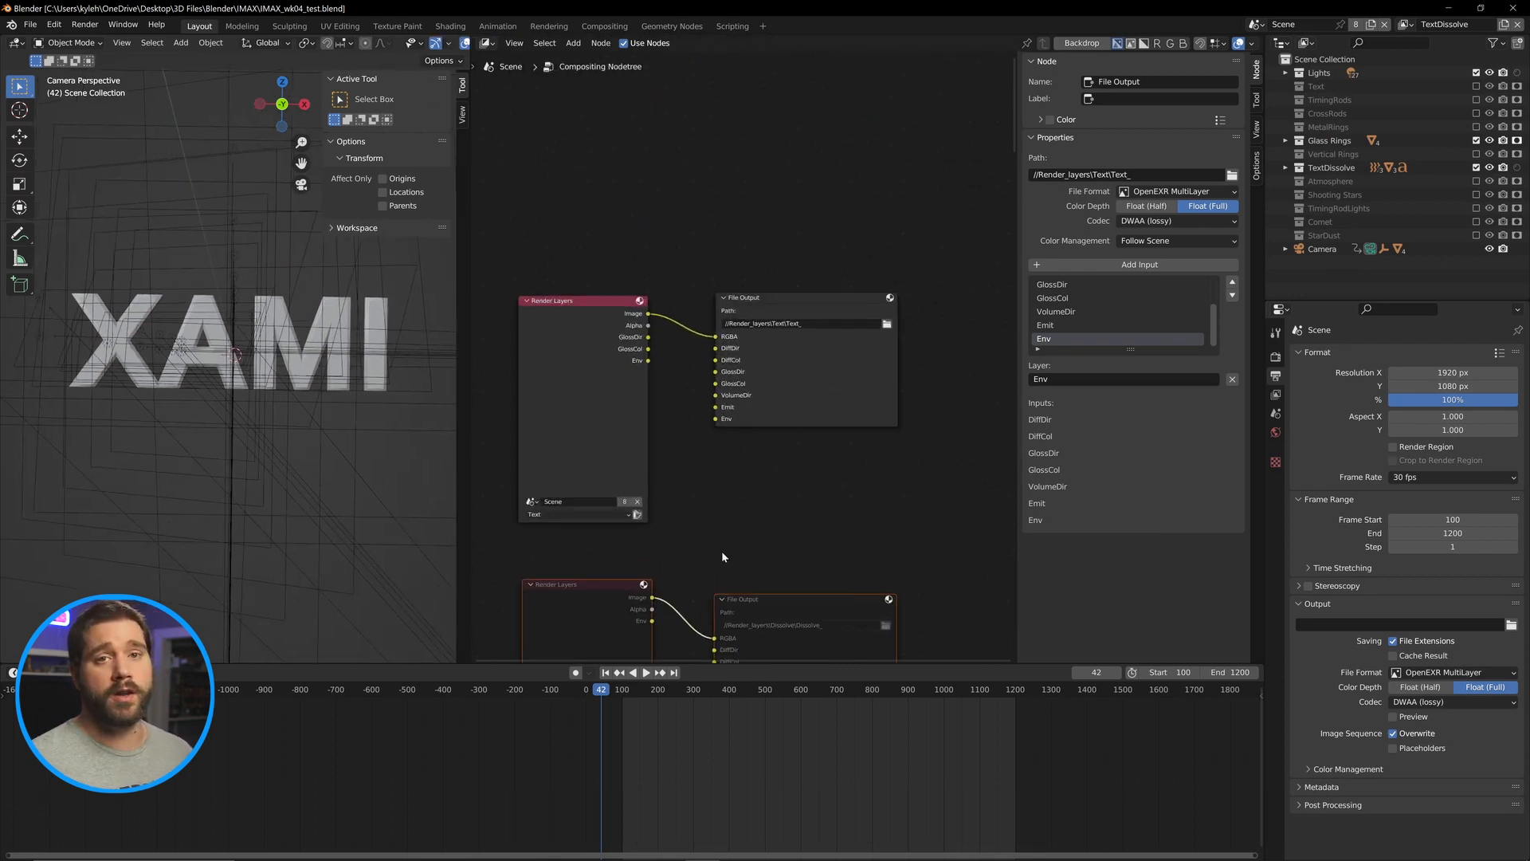
Review each Render Layers and File Output node pair in the compositor.
{"action": "scroll", "coordinate": [723, 557], "scroll_direction": "down", "scroll_amount": 5}
{"action": "scroll", "coordinate": [709, 389], "scroll_direction": "down", "scroll_amount": 5}
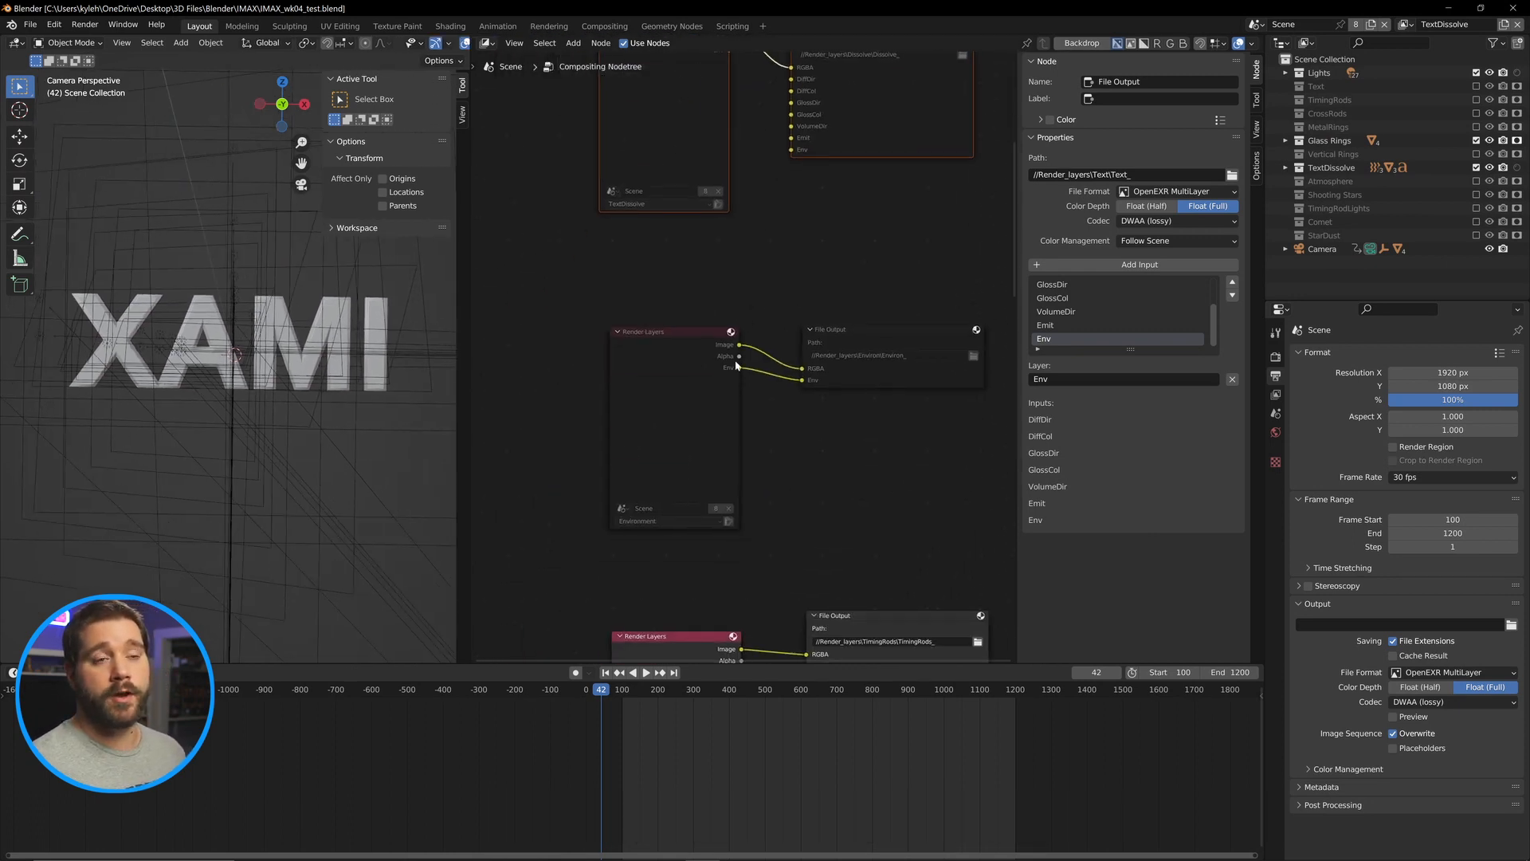
{"action": "scroll", "coordinate": [768, 523], "scroll_direction": "down", "scroll_amount": 8}
{"action": "scroll", "coordinate": [744, 429], "scroll_direction": "up", "scroll_amount": 2}
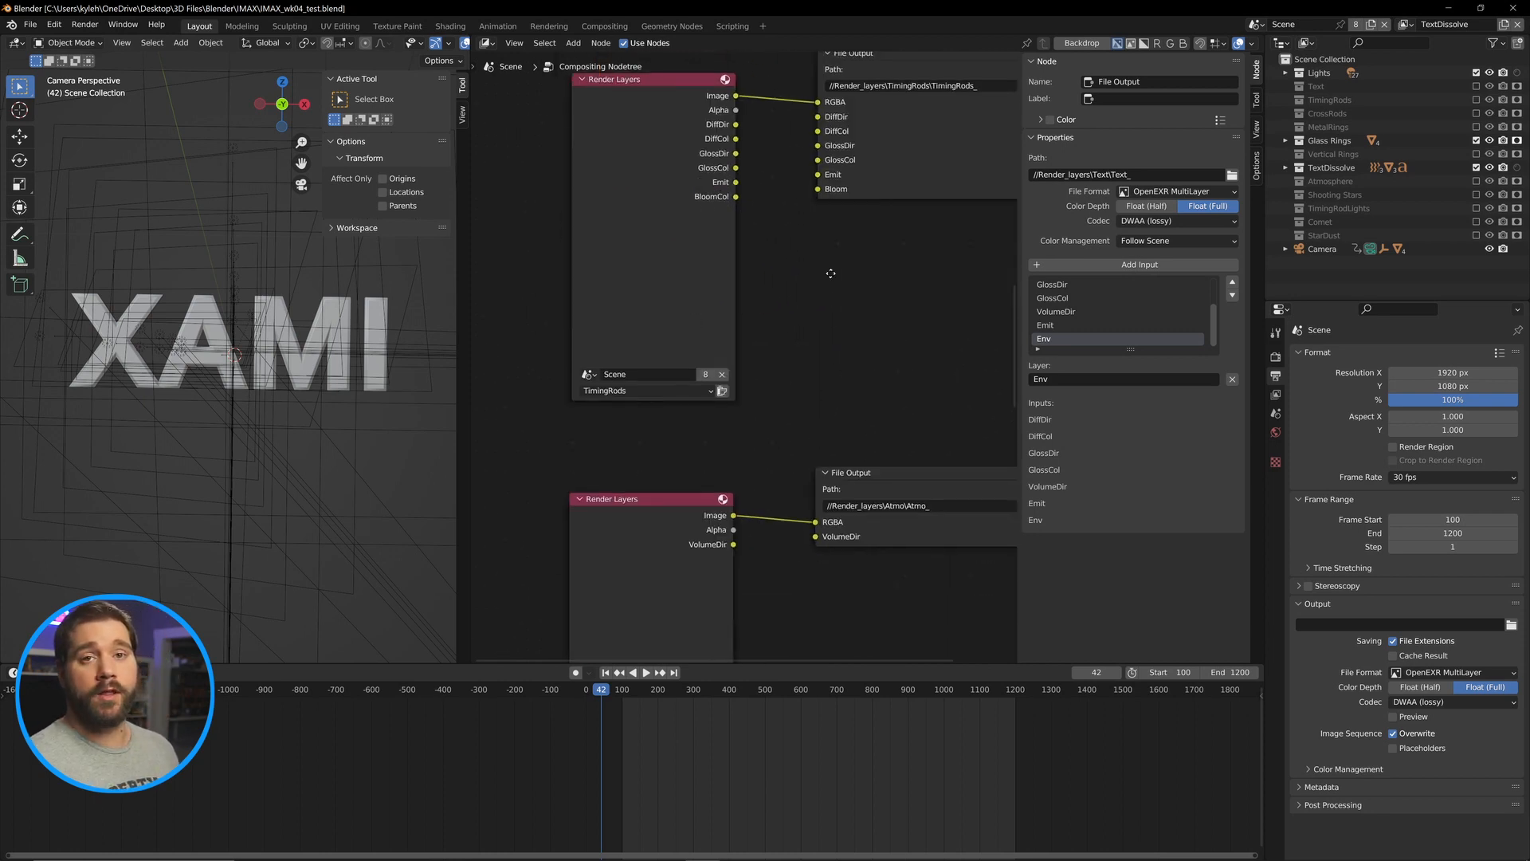
{"action": "scroll", "coordinate": [793, 204], "scroll_direction": "down", "scroll_amount": 4}
{"action": "scroll", "coordinate": [777, 441], "scroll_direction": "down", "scroll_amount": 4}
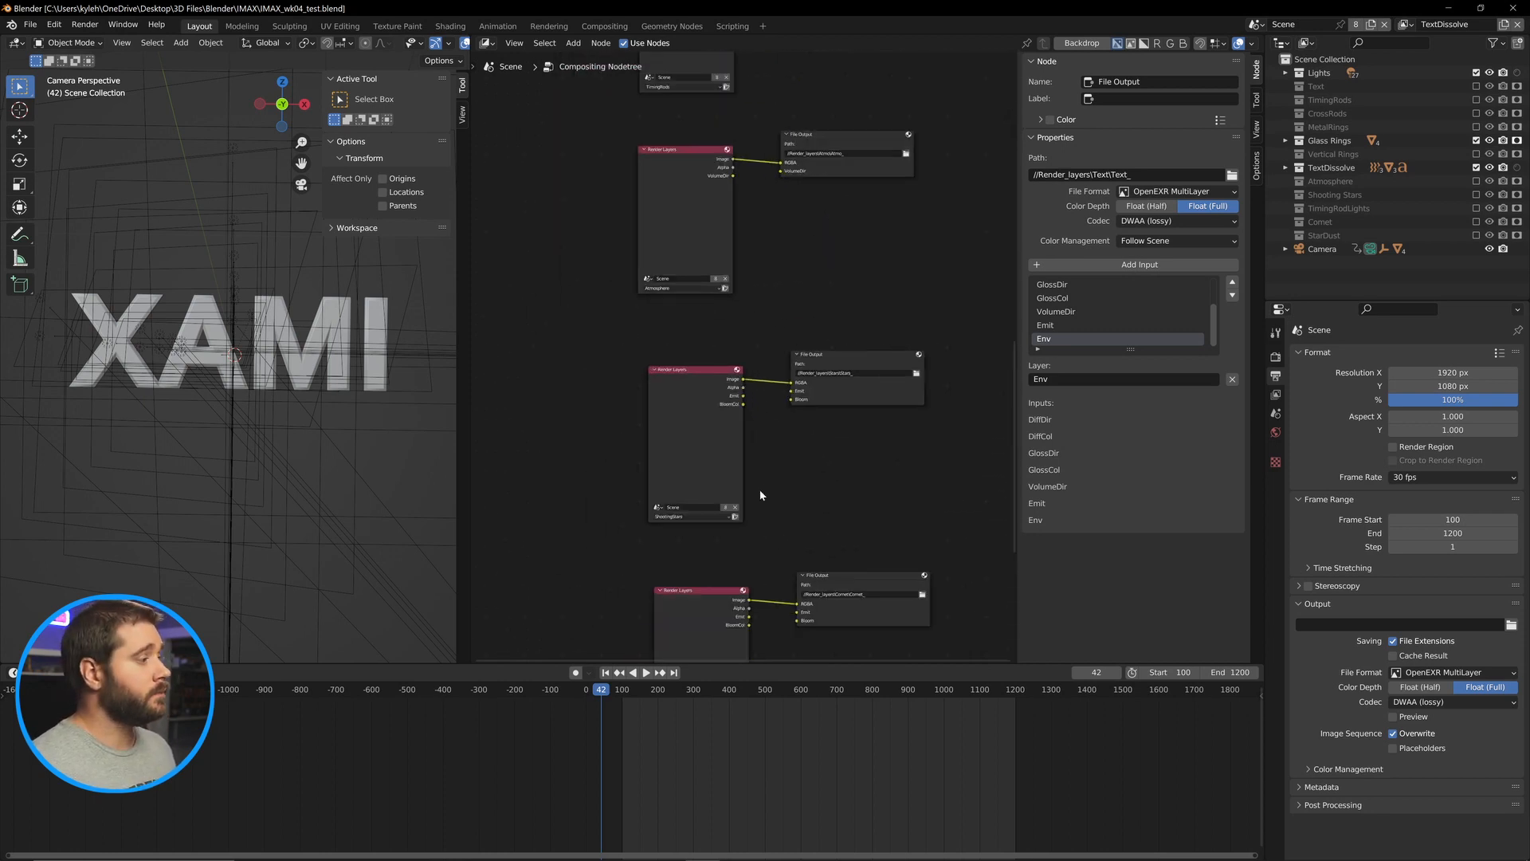
{"action": "scroll", "coordinate": [769, 514], "scroll_direction": "up", "scroll_amount": 5}
{"action": "scroll", "coordinate": [765, 522], "scroll_direction": "down", "scroll_amount": 3}
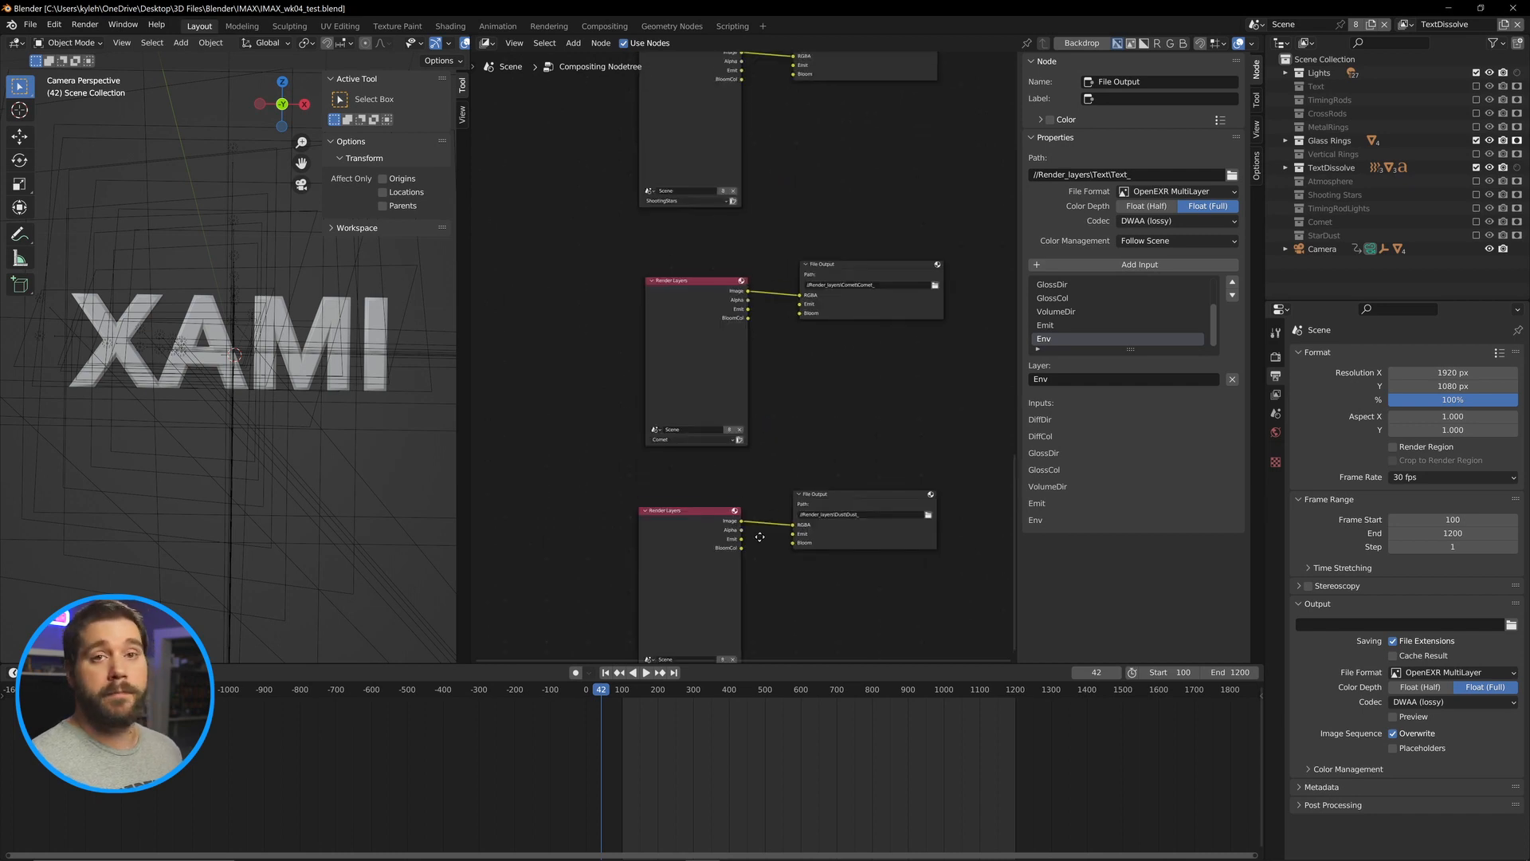
{"action": "scroll", "coordinate": [757, 518], "scroll_direction": "down", "scroll_amount": 8}
{"action": "scroll", "coordinate": [737, 283], "scroll_direction": "up", "scroll_amount": 6}
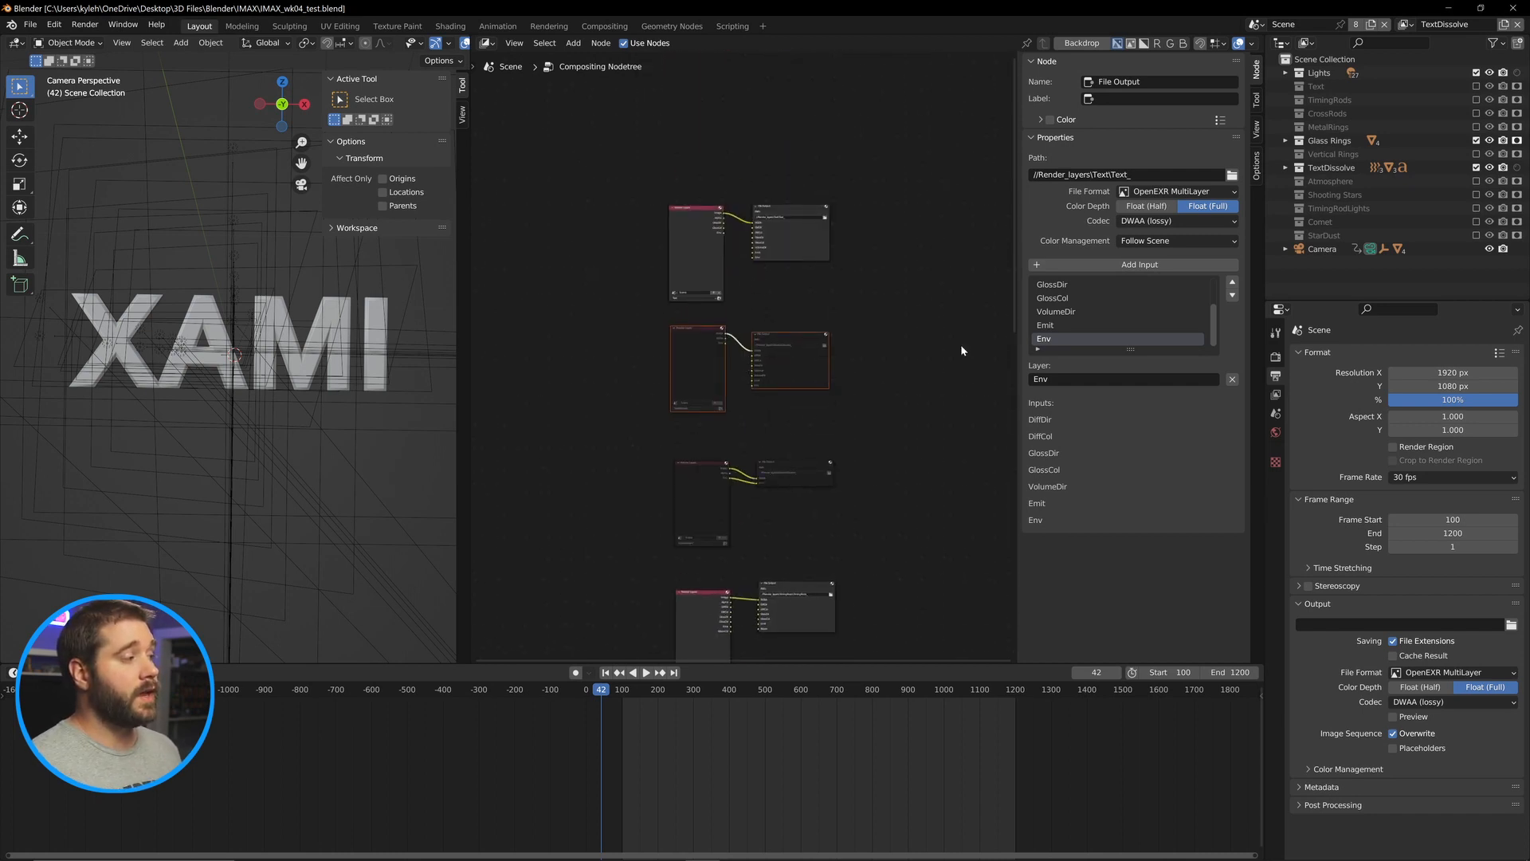
Switch the active view layer to Text.
{"action": "left_click", "coordinate": [733, 364]}
{"action": "left_click_drag", "start_coordinate": [859, 313], "coordinate": [633, 419]}
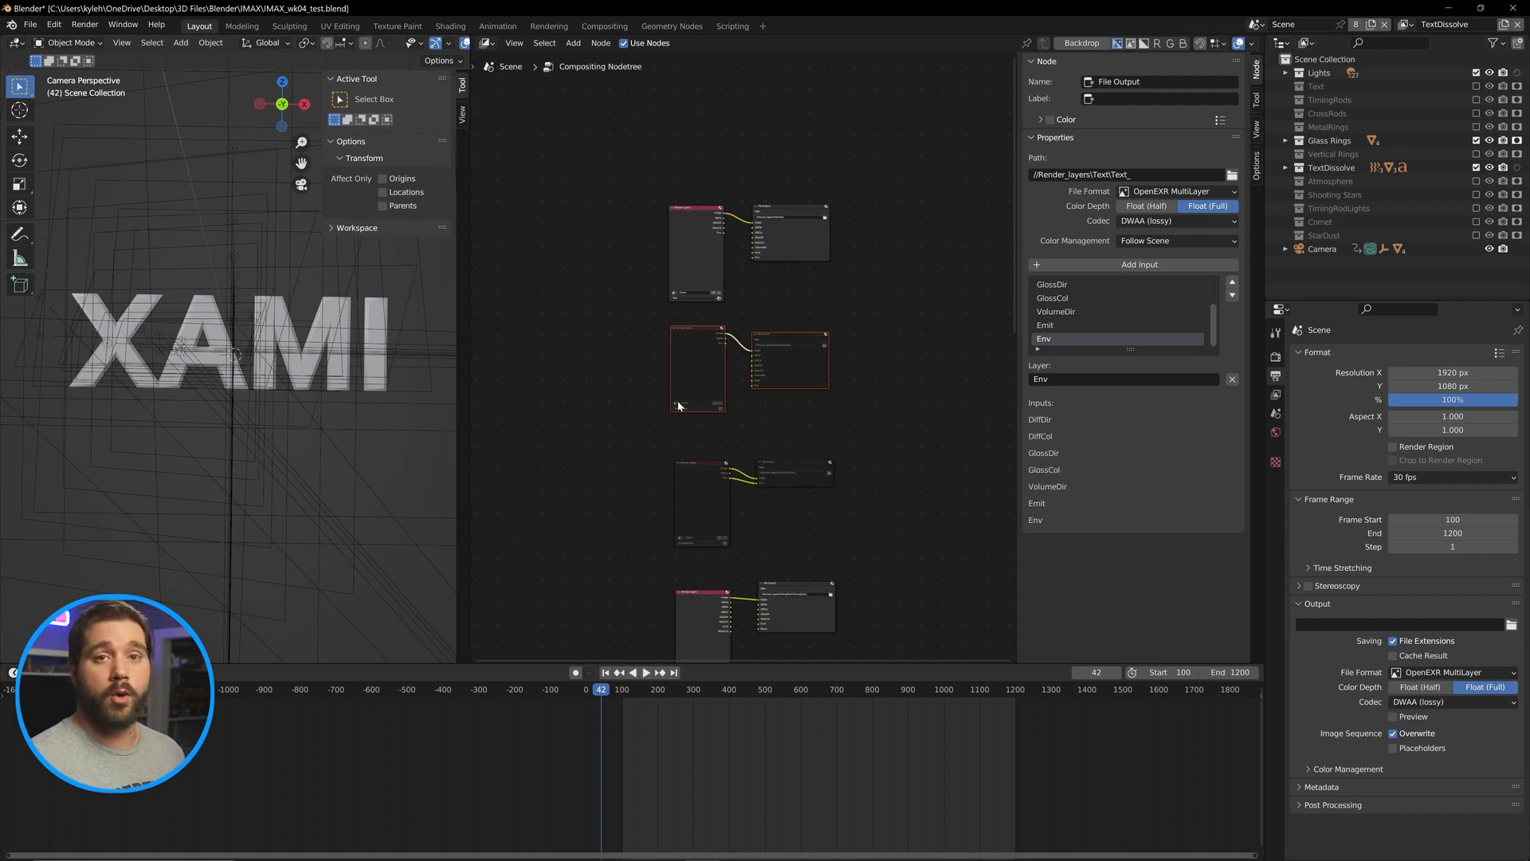
{"action": "scroll", "coordinate": [759, 401], "scroll_direction": "up", "scroll_amount": 1}
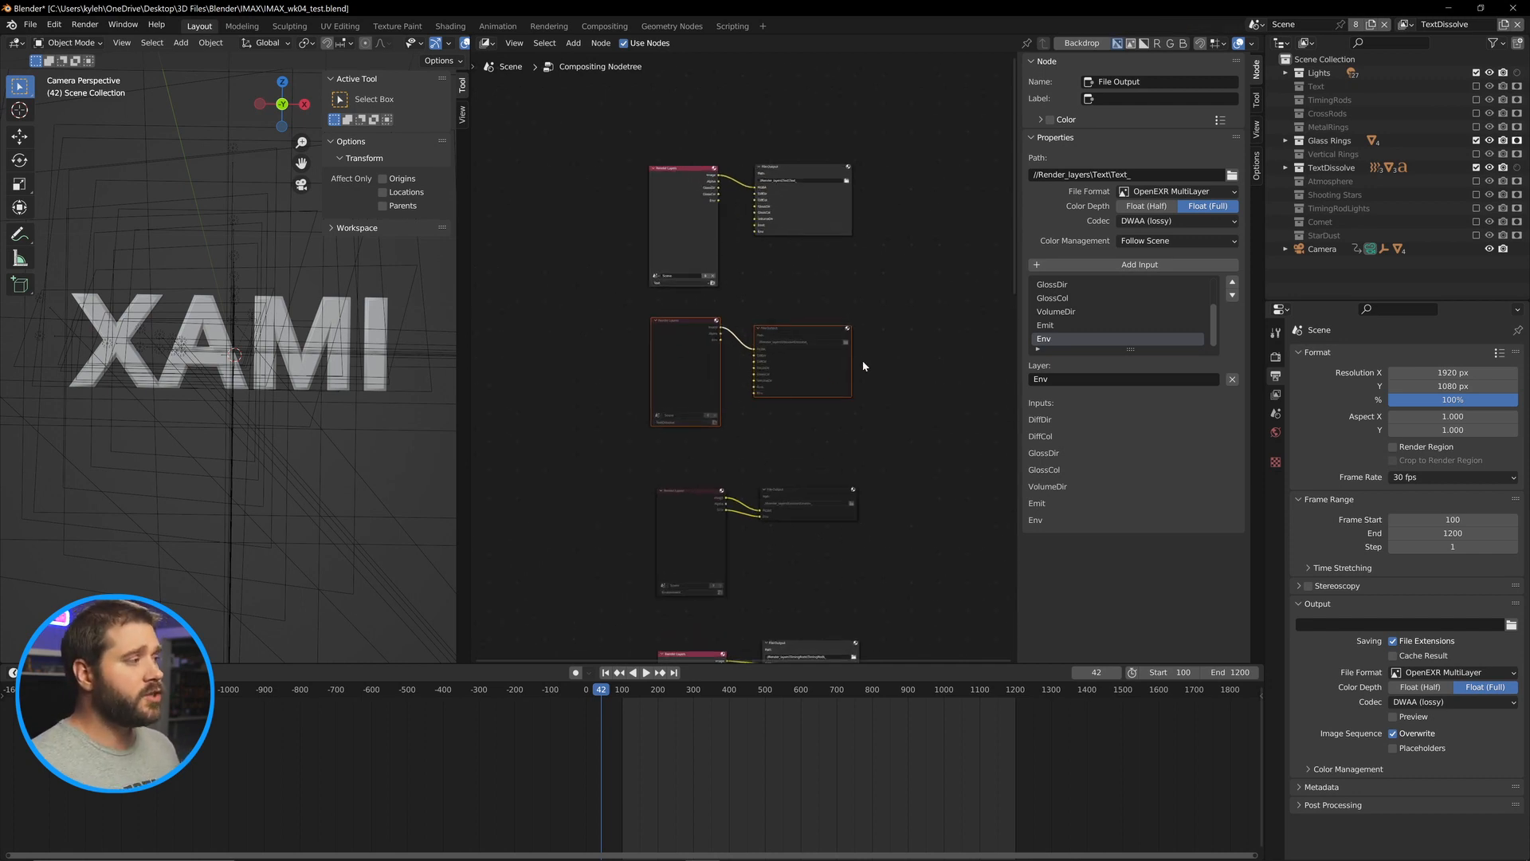
{"action": "left_click_drag", "start_coordinate": [906, 97], "coordinate": [603, 298]}
{"action": "scroll", "coordinate": [685, 212], "scroll_direction": "down", "scroll_amount": 3}
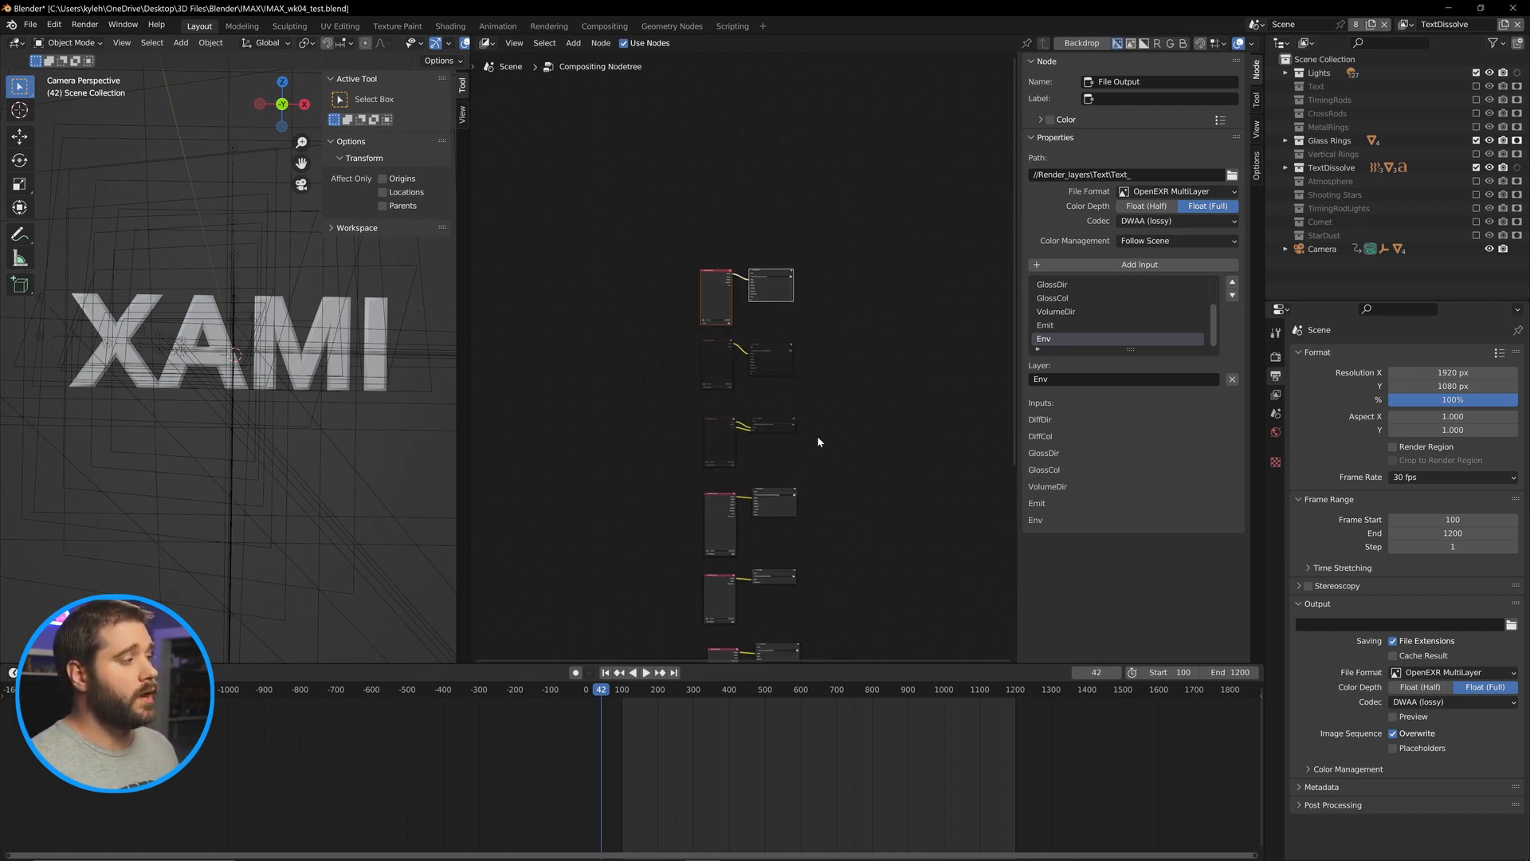
{"action": "left_click_drag", "start_coordinate": [853, 280], "coordinate": [523, 605]}
{"action": "scroll", "coordinate": [867, 274], "scroll_direction": "down", "scroll_amount": 3}
{"action": "key", "text": "m"}
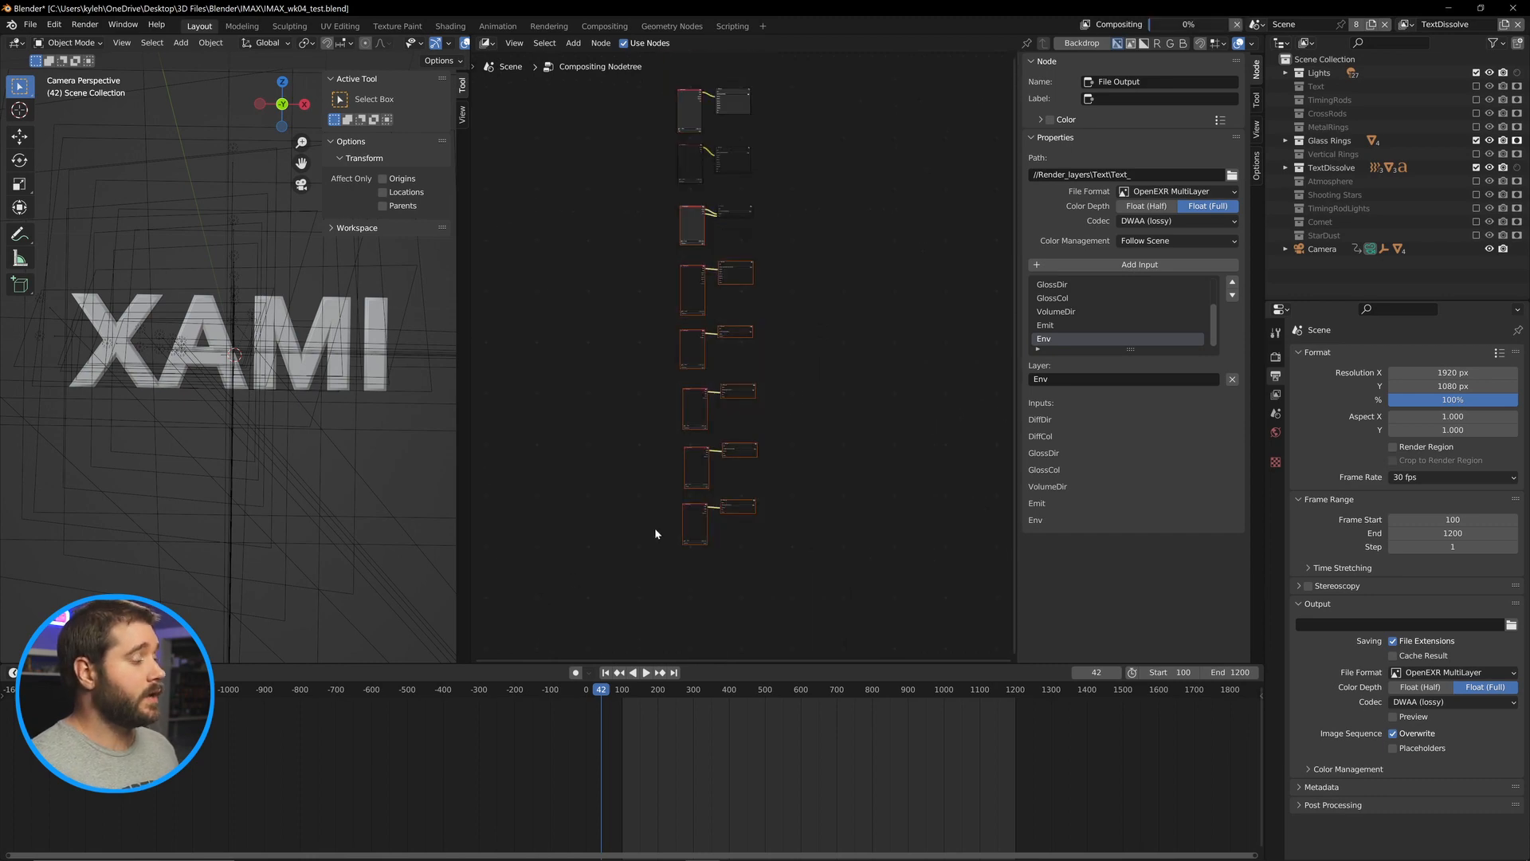
{"action": "left_click_drag", "start_coordinate": [719, 268], "coordinate": [721, 440]}
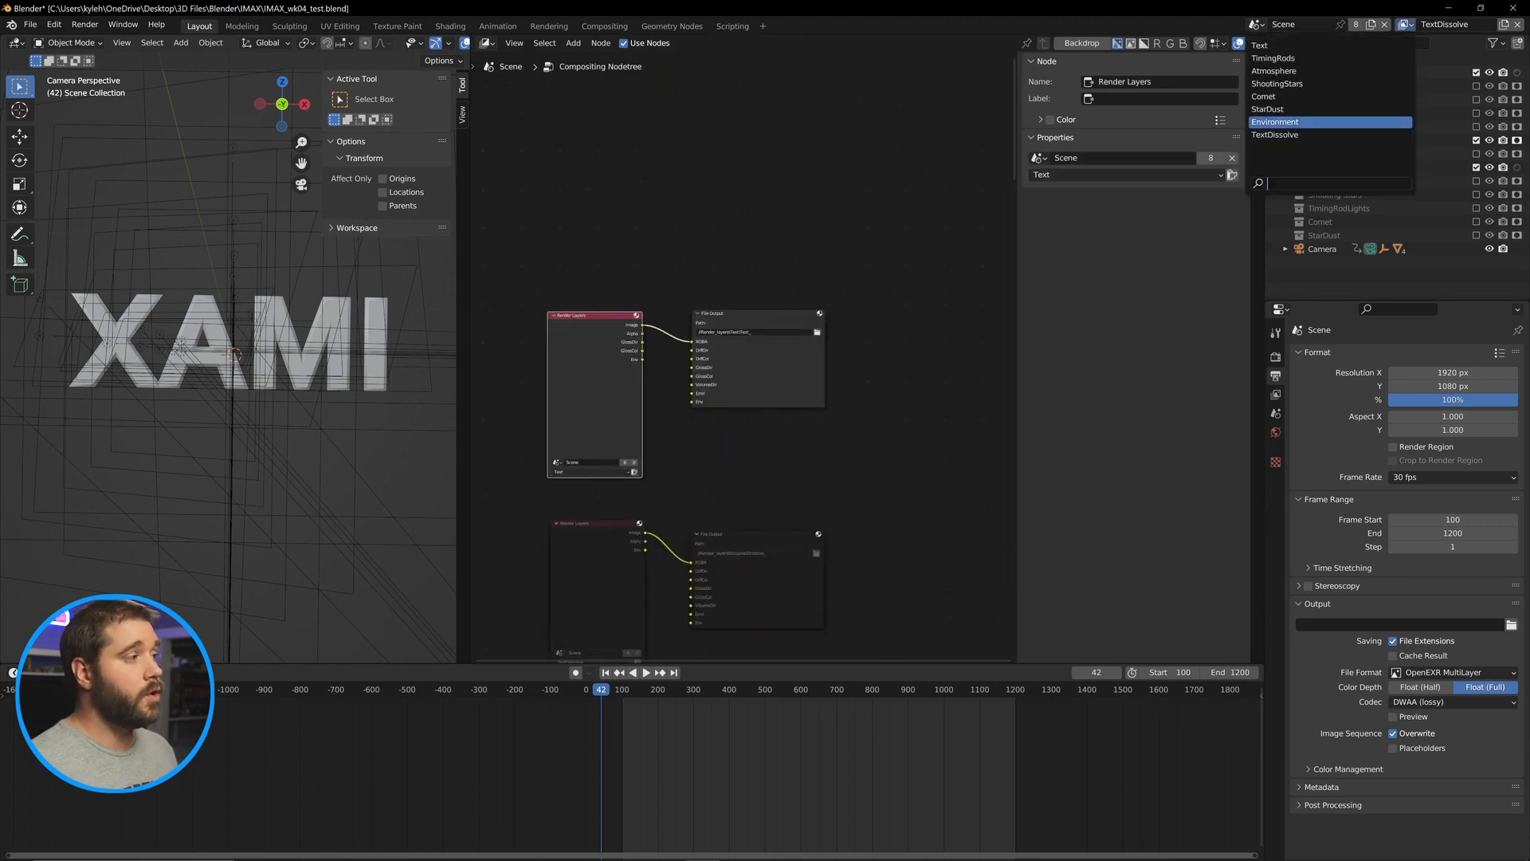
{"action": "left_click", "coordinate": [1307, 45]}
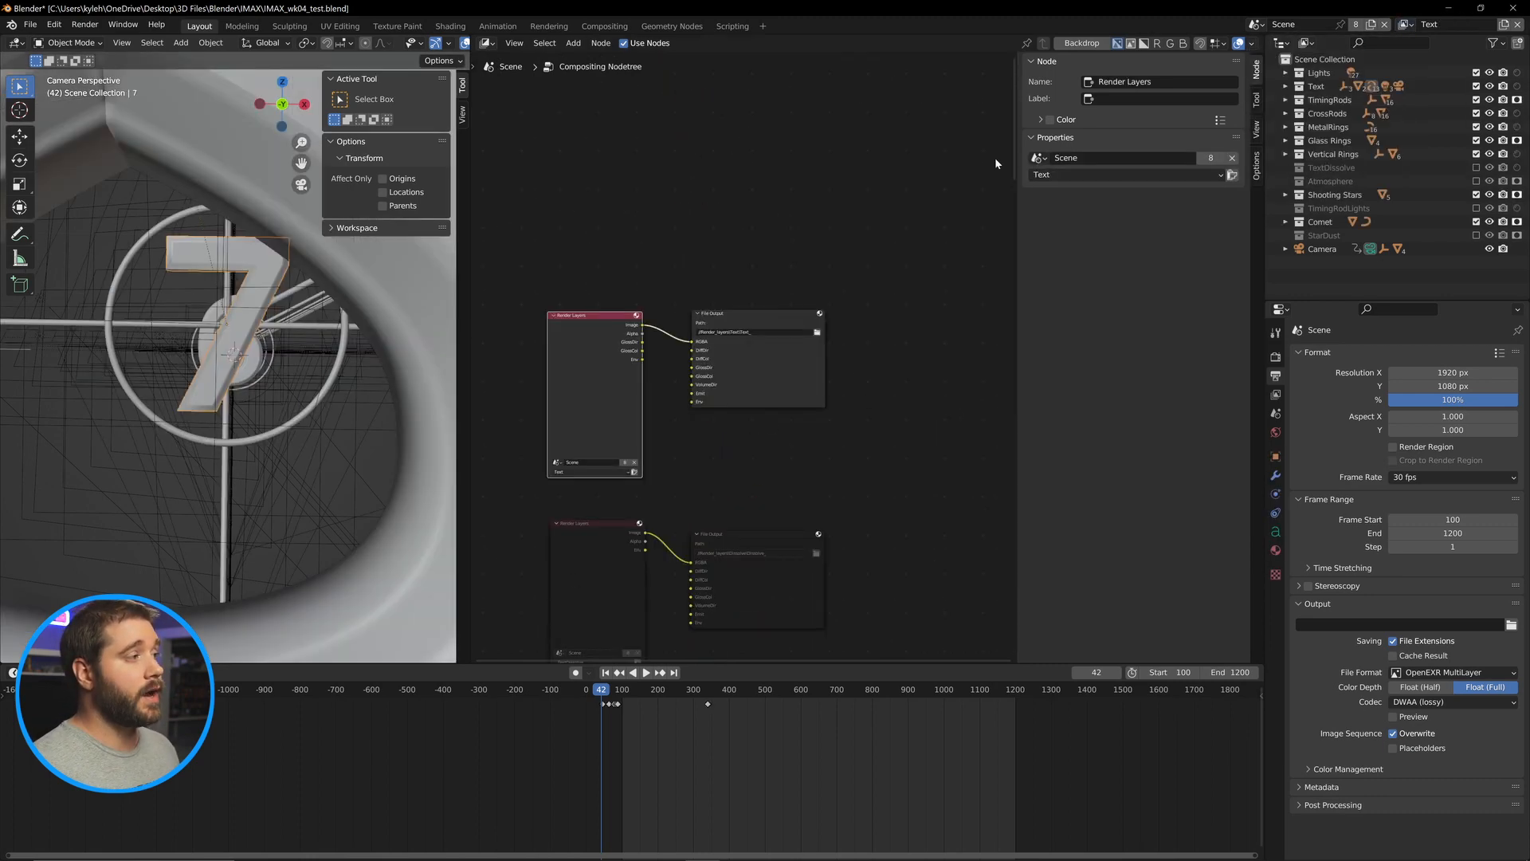
Open the Text layer's view layer properties and turn off Render Single Layer.
{"action": "left_click", "coordinate": [1275, 358]}
{"action": "left_click", "coordinate": [1275, 395]}
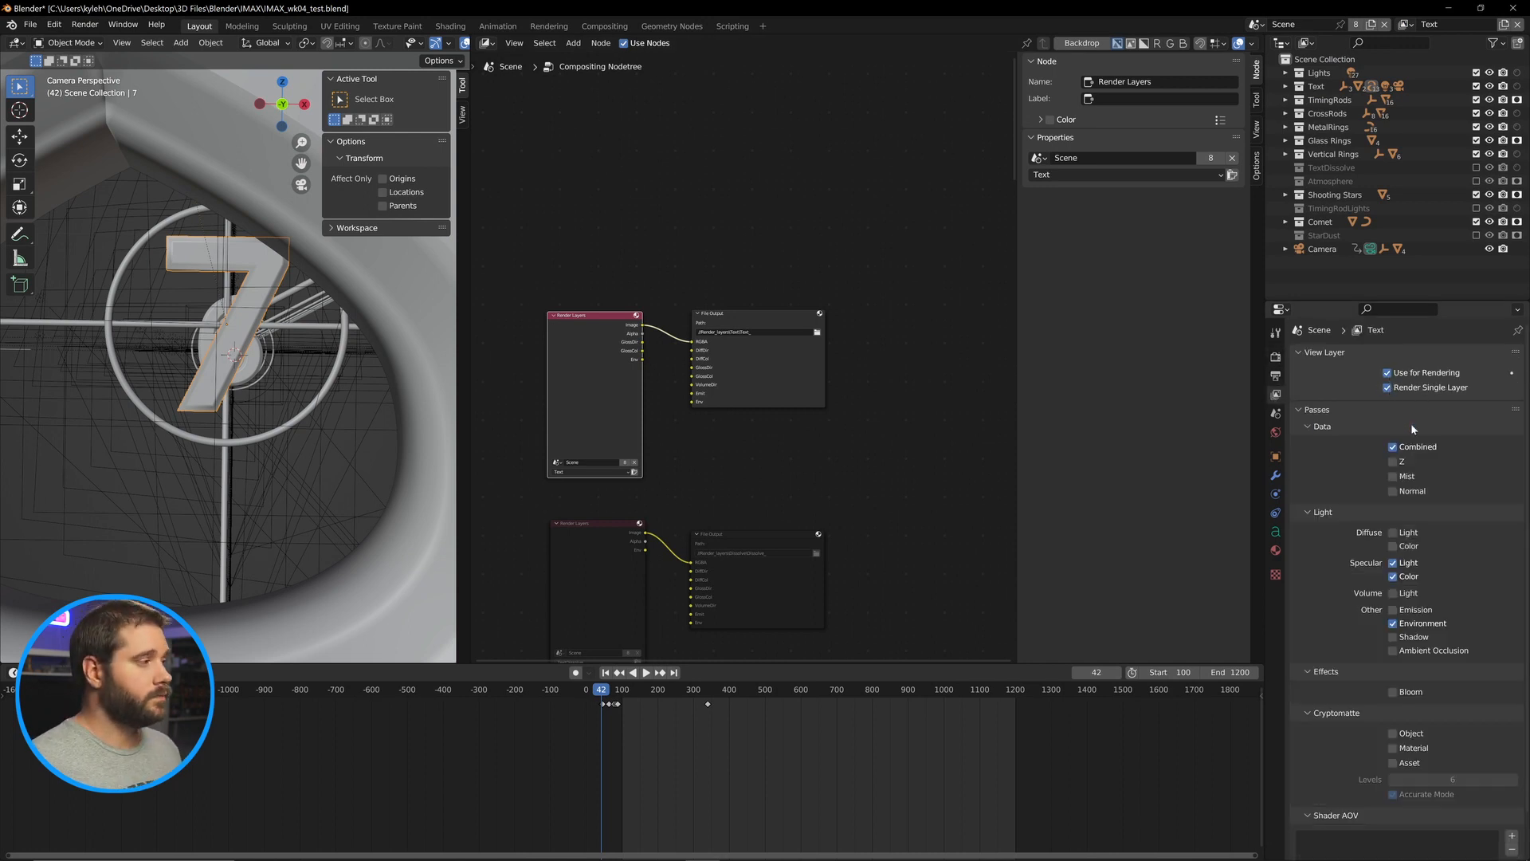
{"action": "left_click_drag", "start_coordinate": [716, 486], "coordinate": [753, 420]}
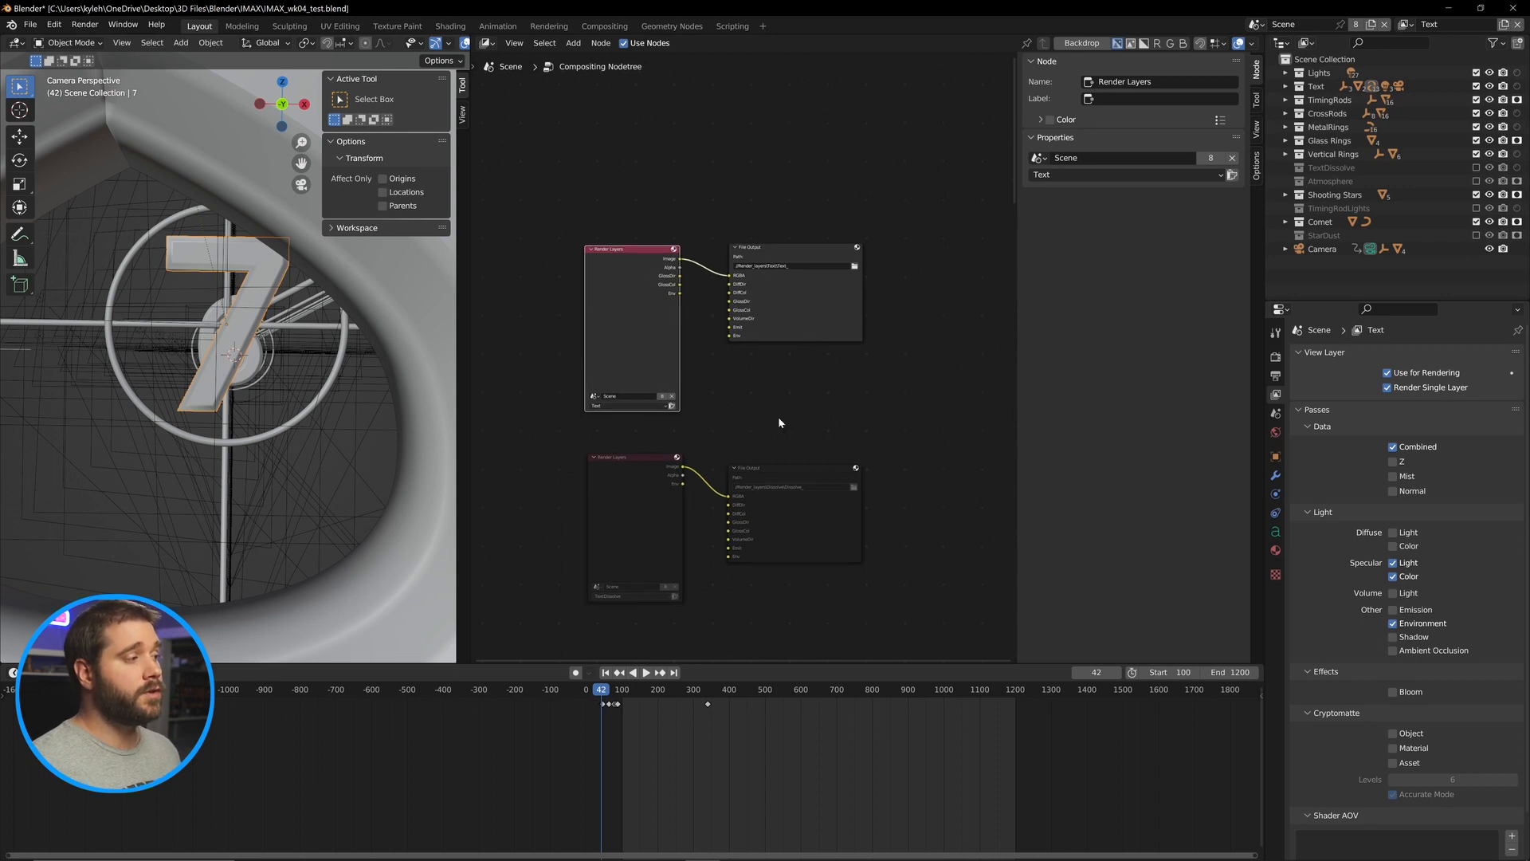
{"action": "left_click_drag", "start_coordinate": [784, 512], "coordinate": [693, 389]}
{"action": "scroll", "coordinate": [743, 350], "scroll_direction": "down", "scroll_amount": 4}
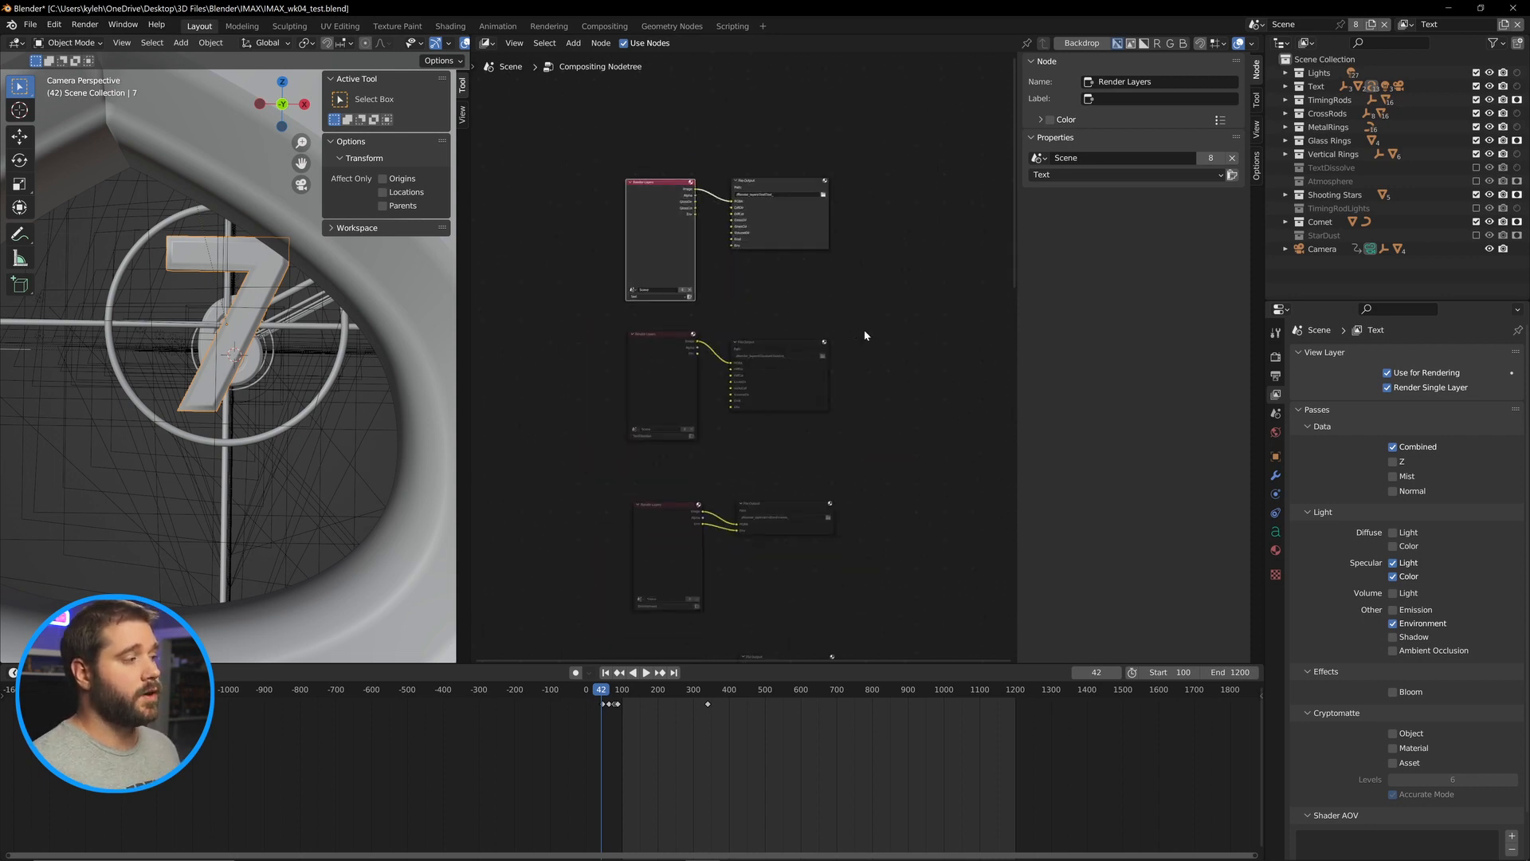
{"action": "scroll", "coordinate": [853, 375], "scroll_direction": "down", "scroll_amount": 3}
{"action": "left_click_drag", "start_coordinate": [843, 411], "coordinate": [662, 594]}
{"action": "scroll", "coordinate": [936, 441], "scroll_direction": "up", "scroll_amount": 2}
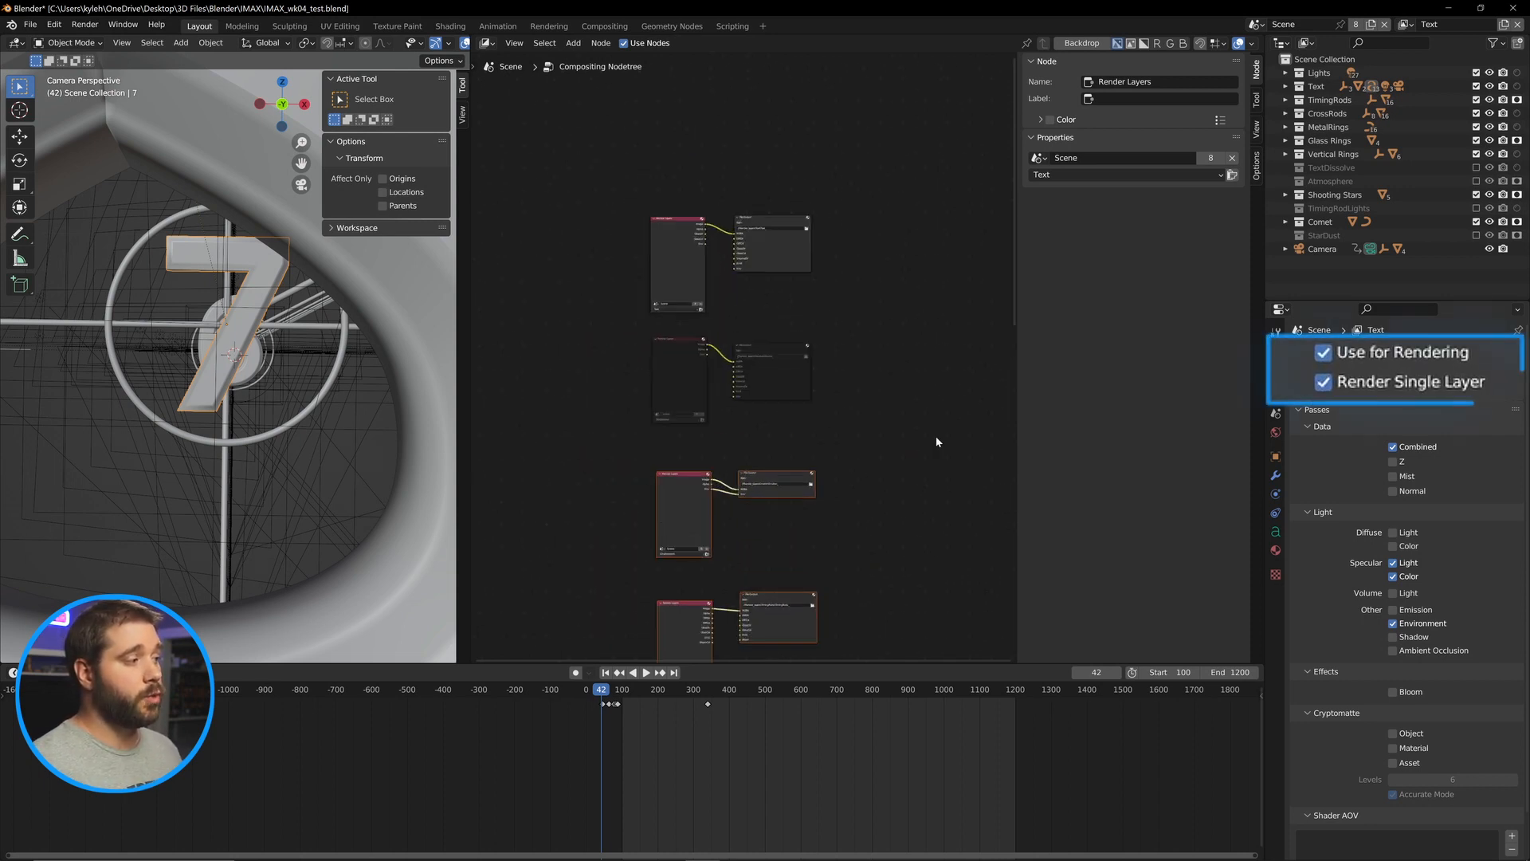
{"action": "left_click_drag", "start_coordinate": [936, 438], "coordinate": [951, 356]}
{"action": "left_click", "coordinate": [888, 332]}
{"action": "left_click", "coordinate": [1387, 387]}
Switch between the Environment and TextDissolve view layers to compare their view layer settings.
{"action": "left_click_drag", "start_coordinate": [908, 236], "coordinate": [621, 365]}
{"action": "left_click", "coordinate": [1413, 25]}
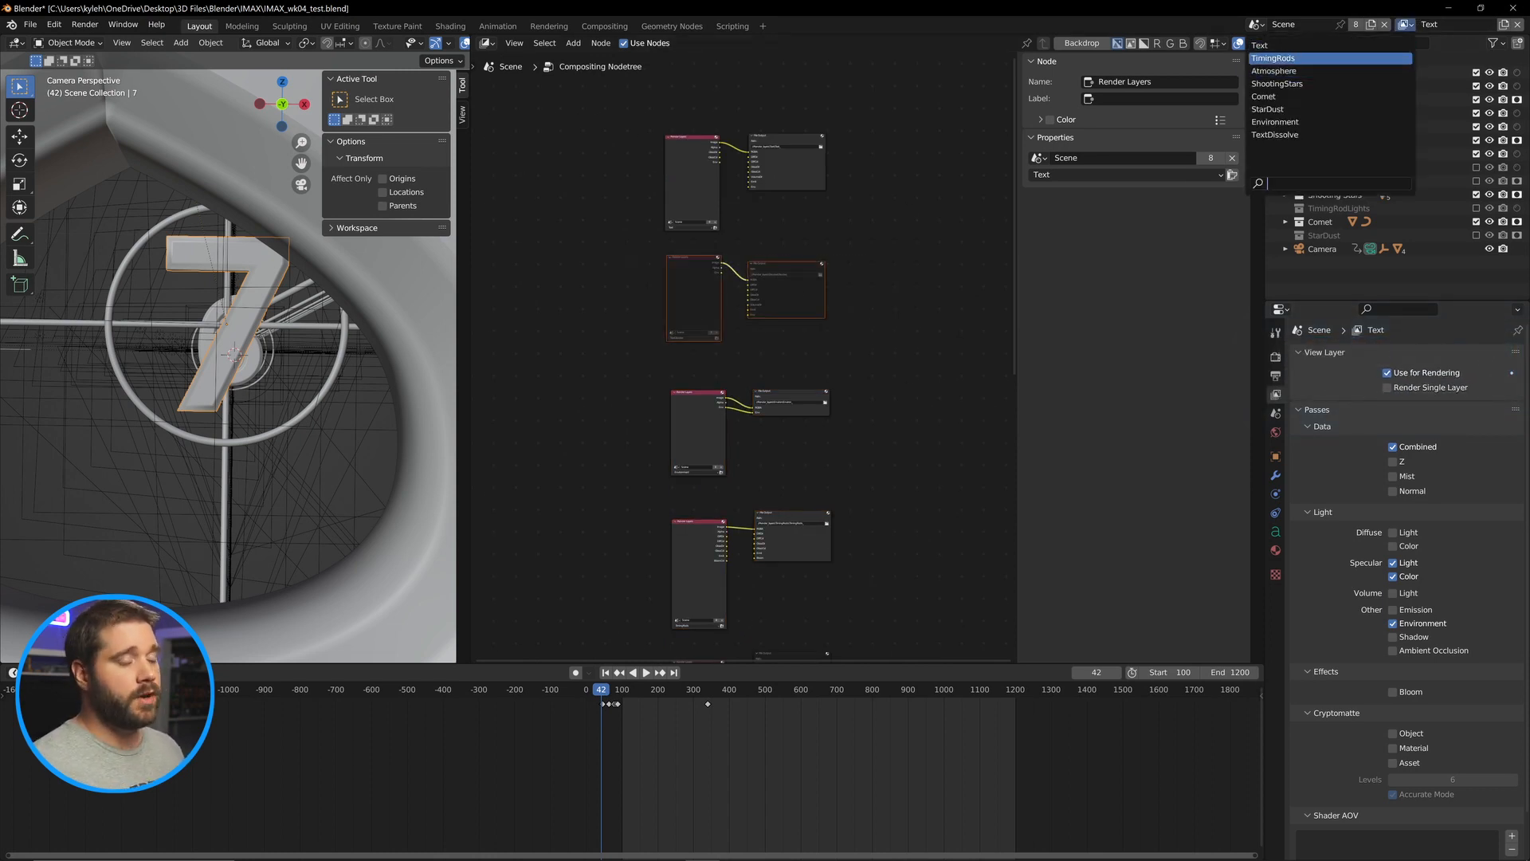
{"action": "scroll", "coordinate": [634, 306], "scroll_direction": "up", "scroll_amount": 3}
{"action": "scroll", "coordinate": [635, 311], "scroll_direction": "up", "scroll_amount": 1}
{"action": "left_click_drag", "start_coordinate": [664, 263], "coordinate": [684, 349]}
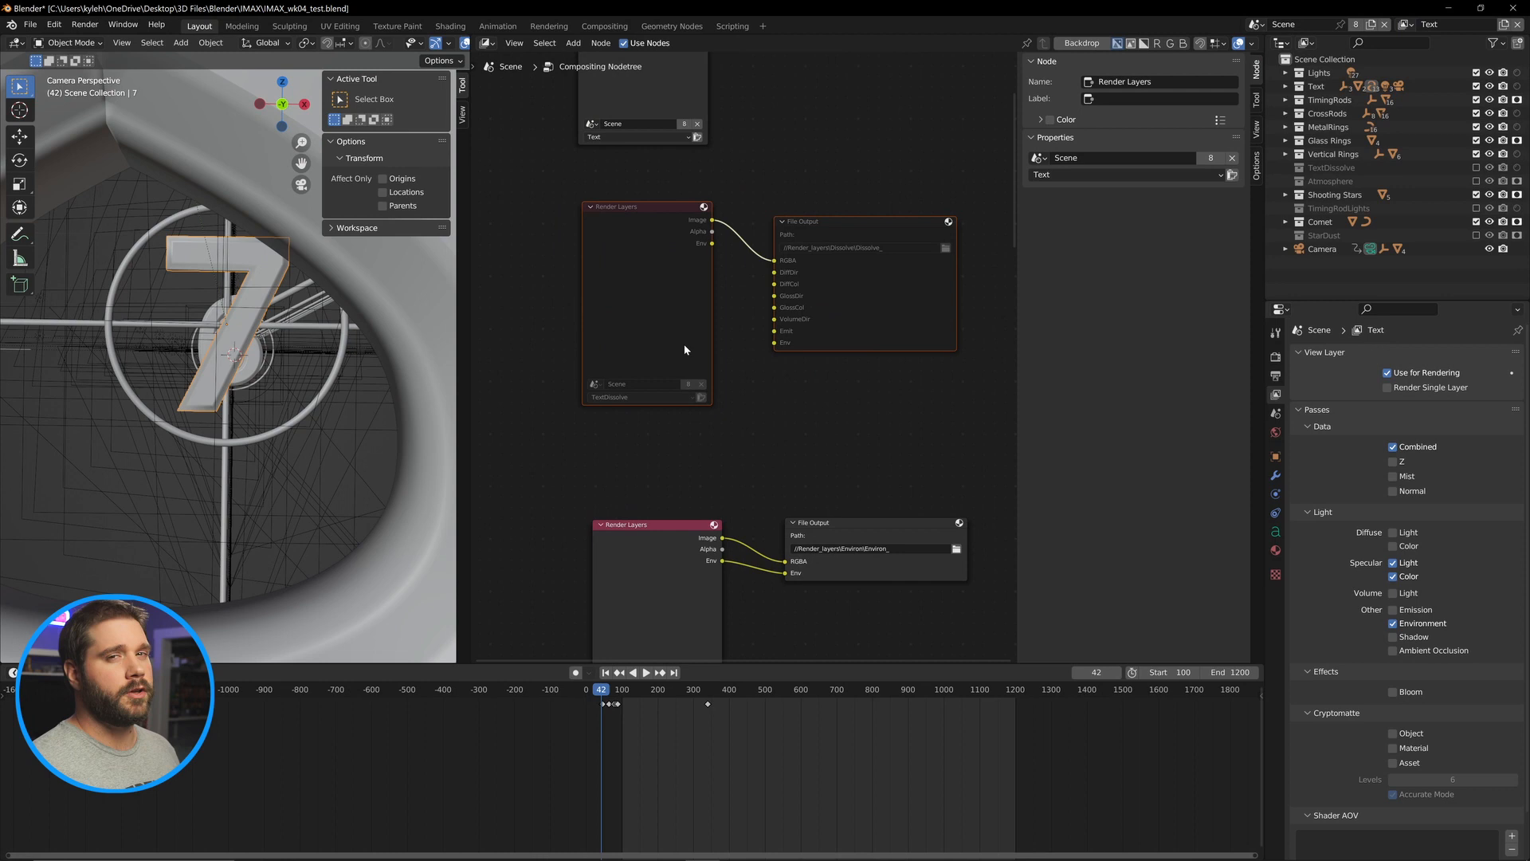
{"action": "left_click", "coordinate": [1419, 29]}
{"action": "left_click", "coordinate": [1296, 133]}
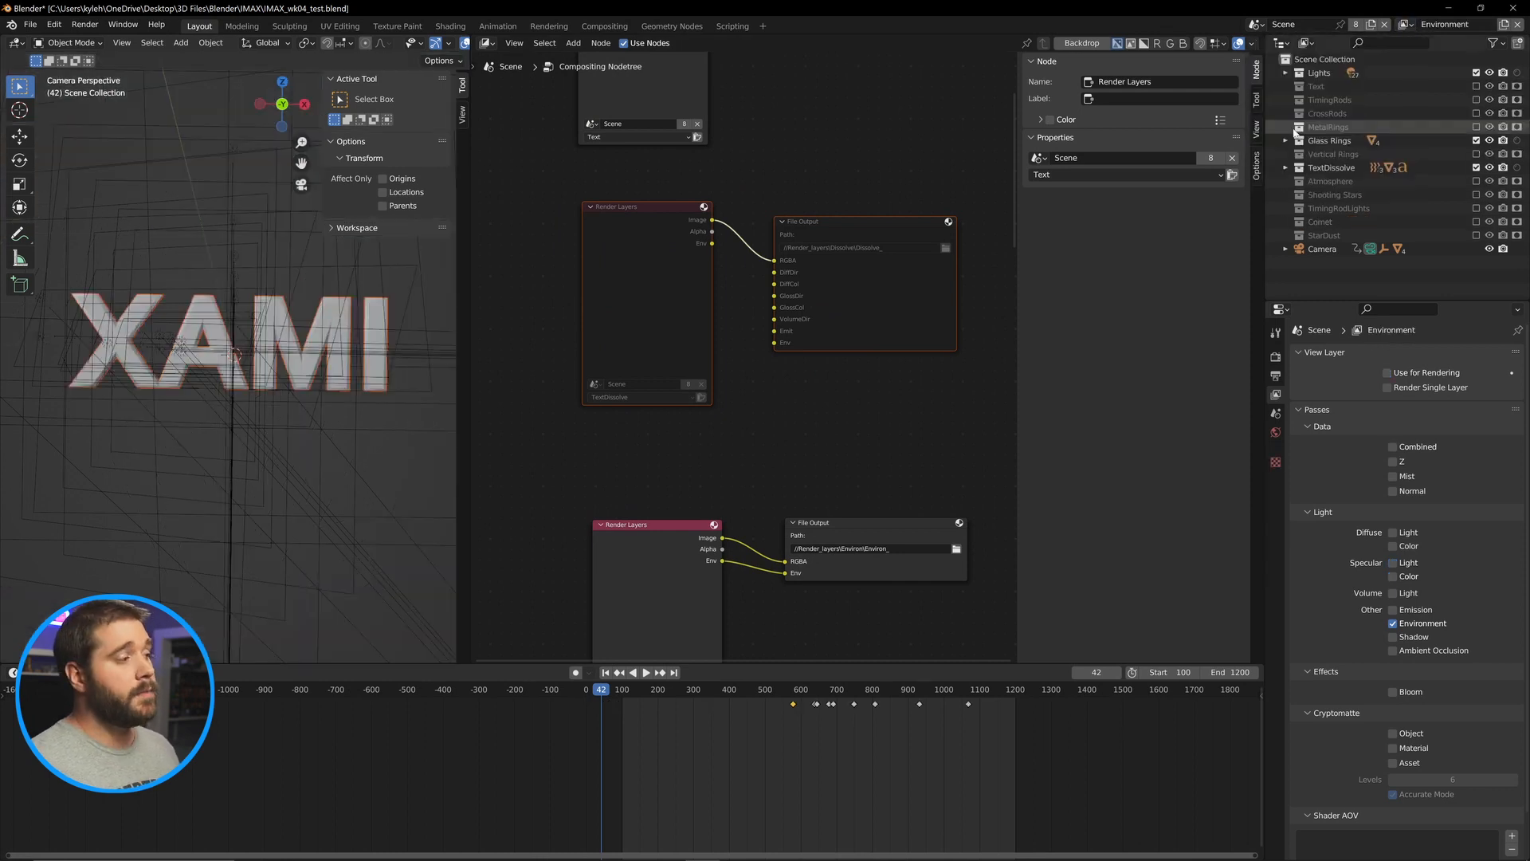
{"action": "left_click_drag", "start_coordinate": [715, 500], "coordinate": [727, 337]}
{"action": "left_click", "coordinate": [1418, 29]}
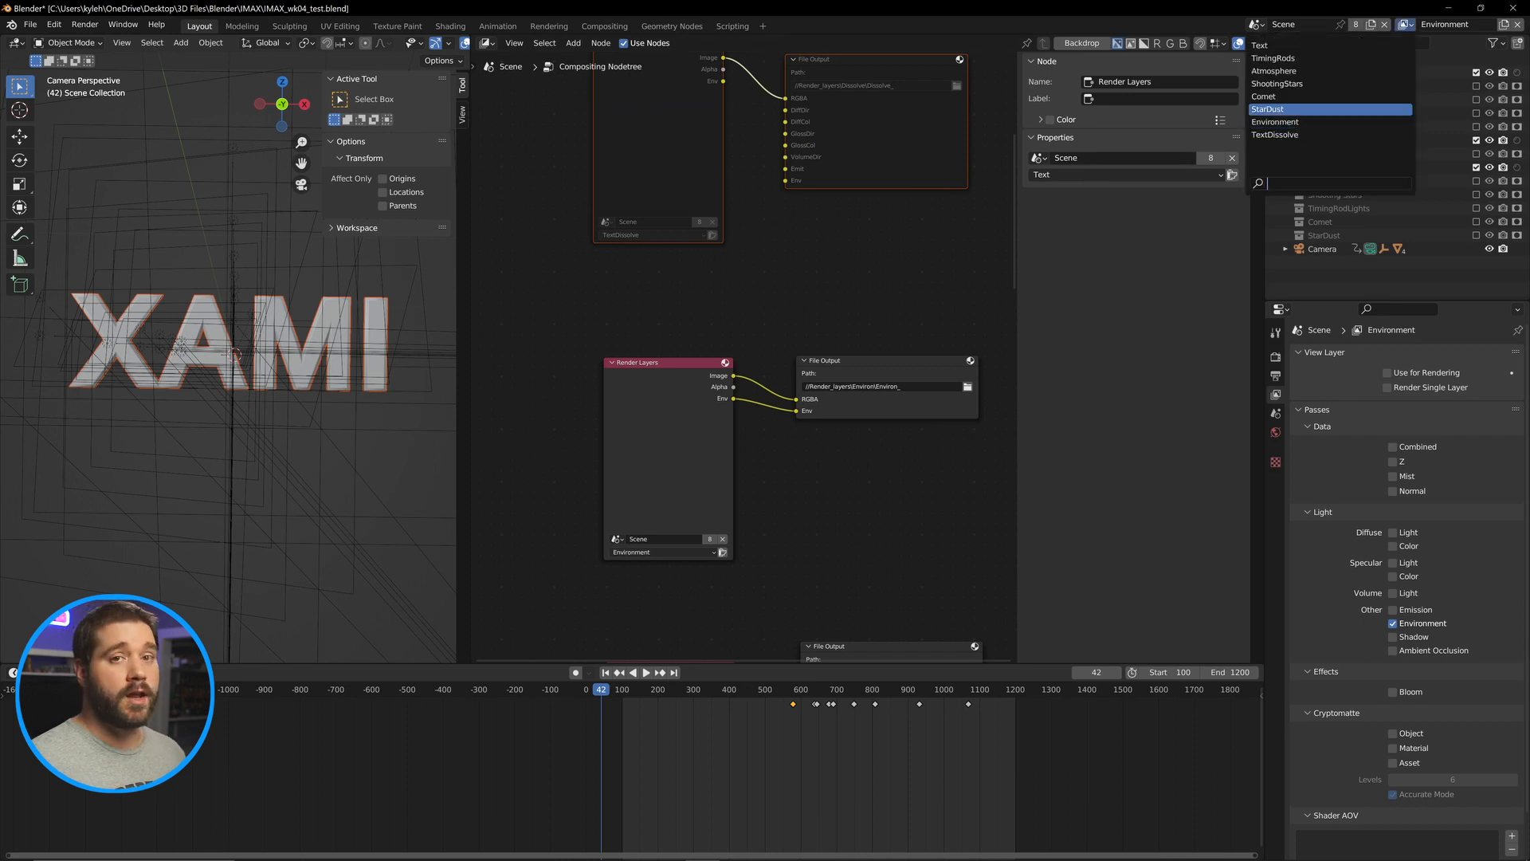
{"action": "left_click", "coordinate": [669, 169]}
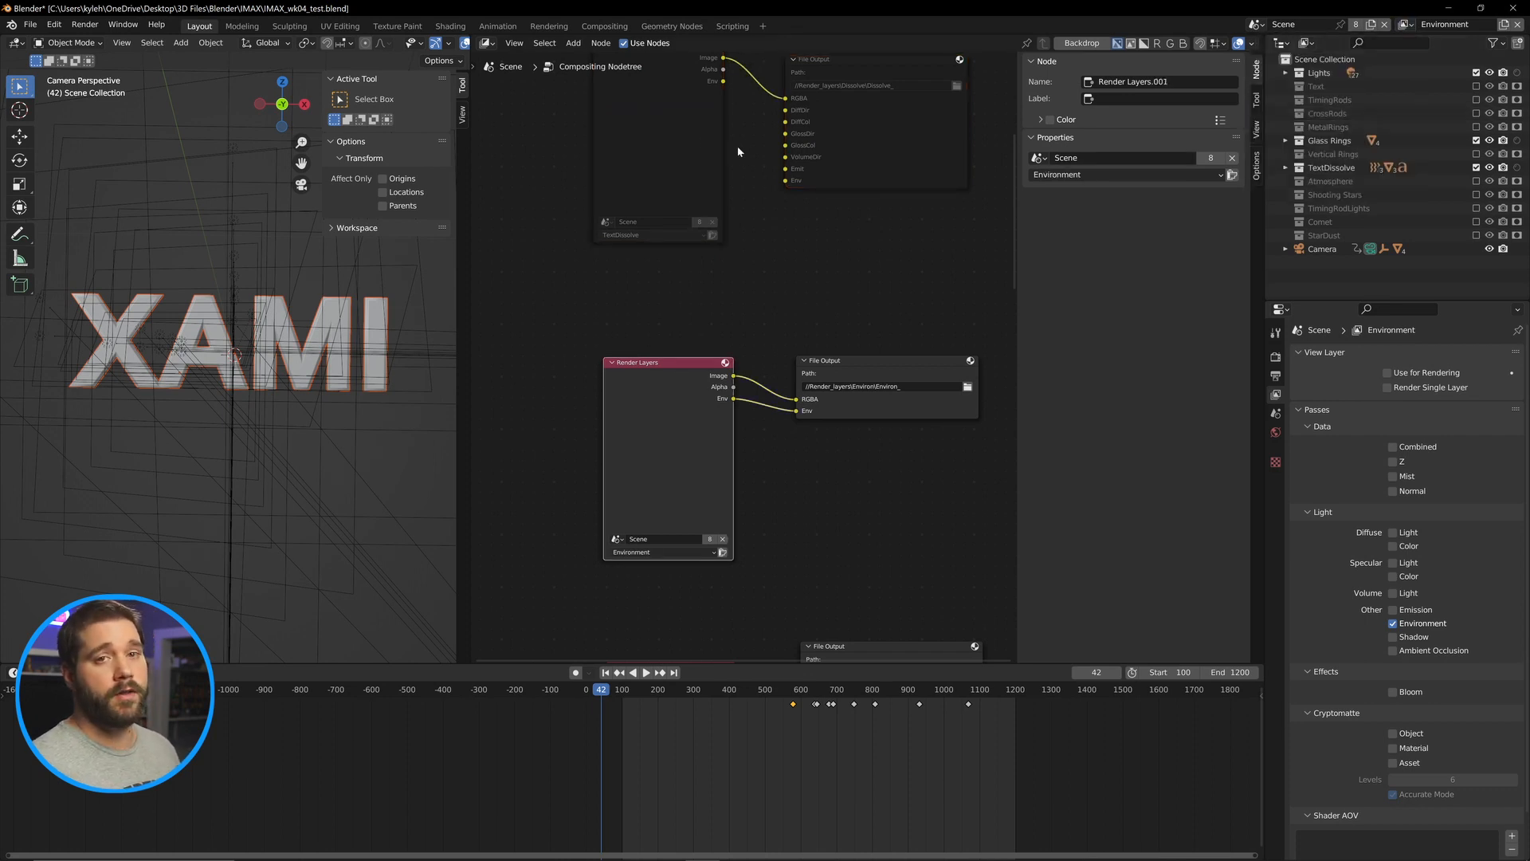
{"action": "left_click", "coordinate": [1405, 24]}
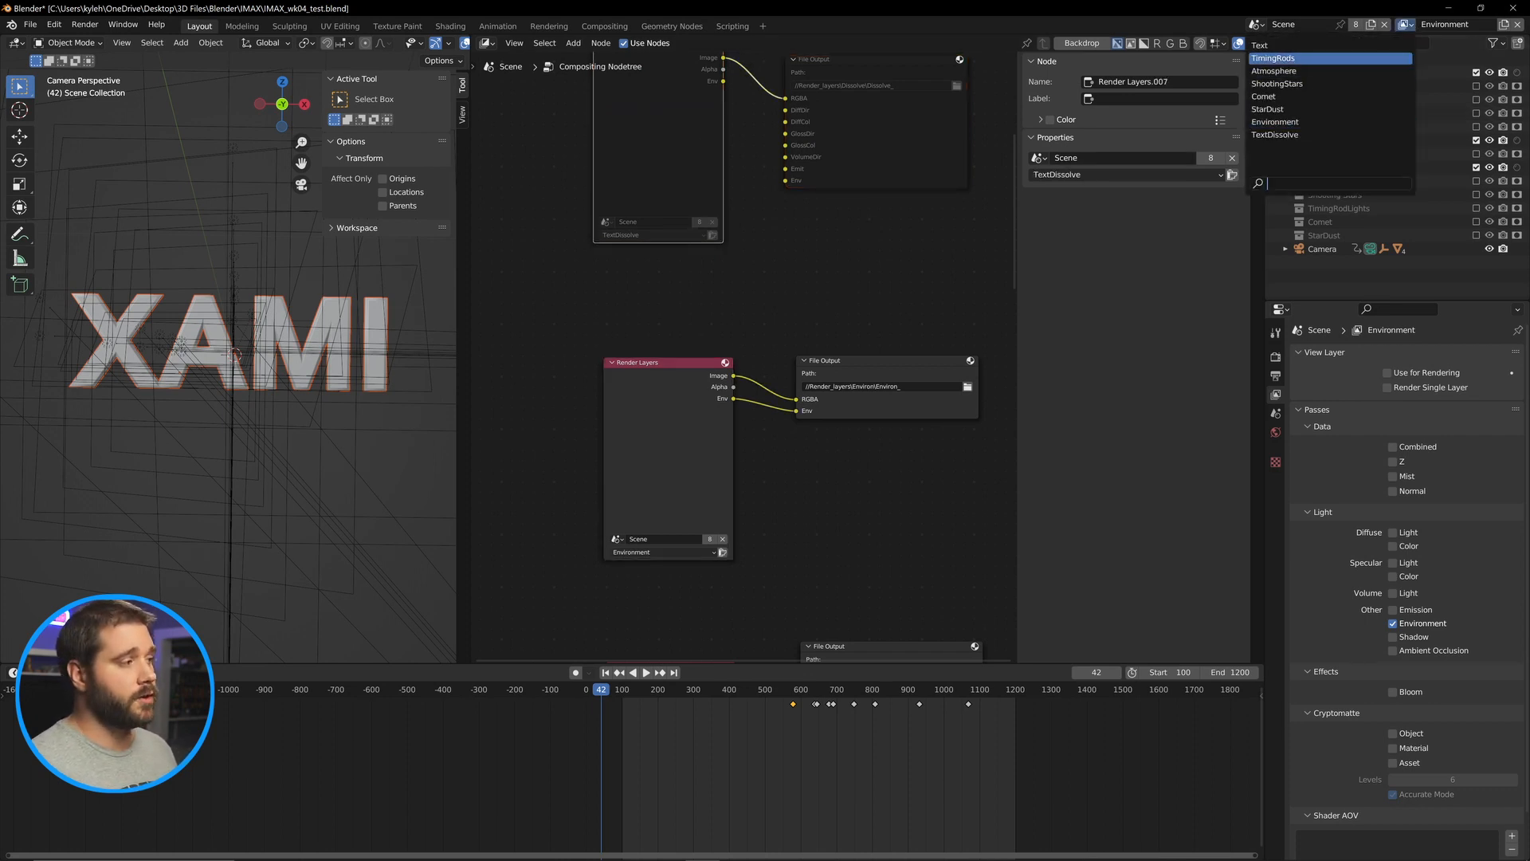
{"action": "left_click", "coordinate": [1298, 135]}
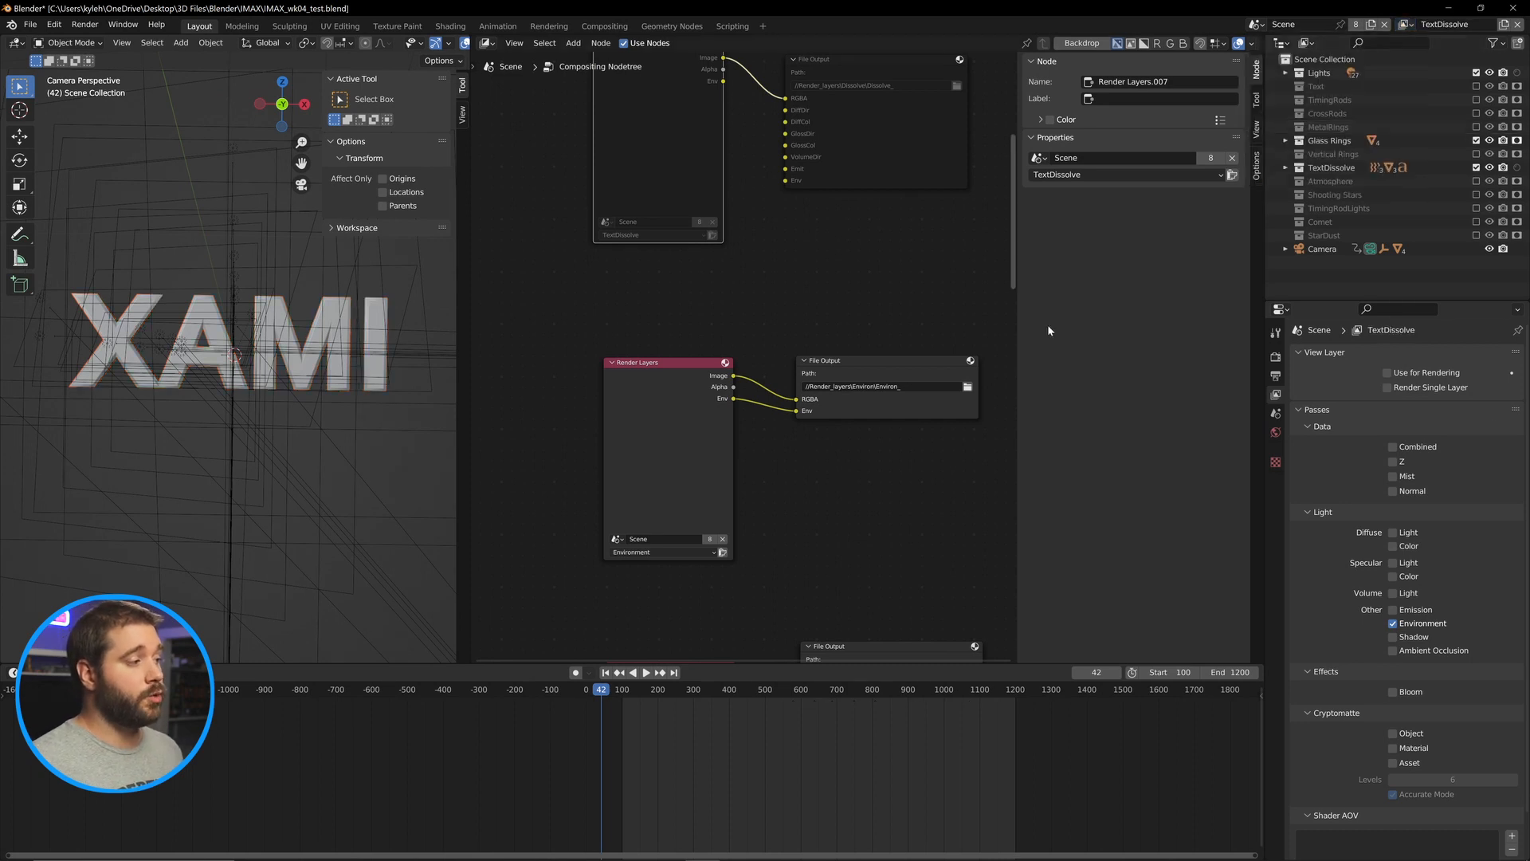
Switch to the Environment view layer and enable Use for Rendering.
{"action": "left_click", "coordinate": [1405, 24]}
{"action": "left_click", "coordinate": [1275, 122]}
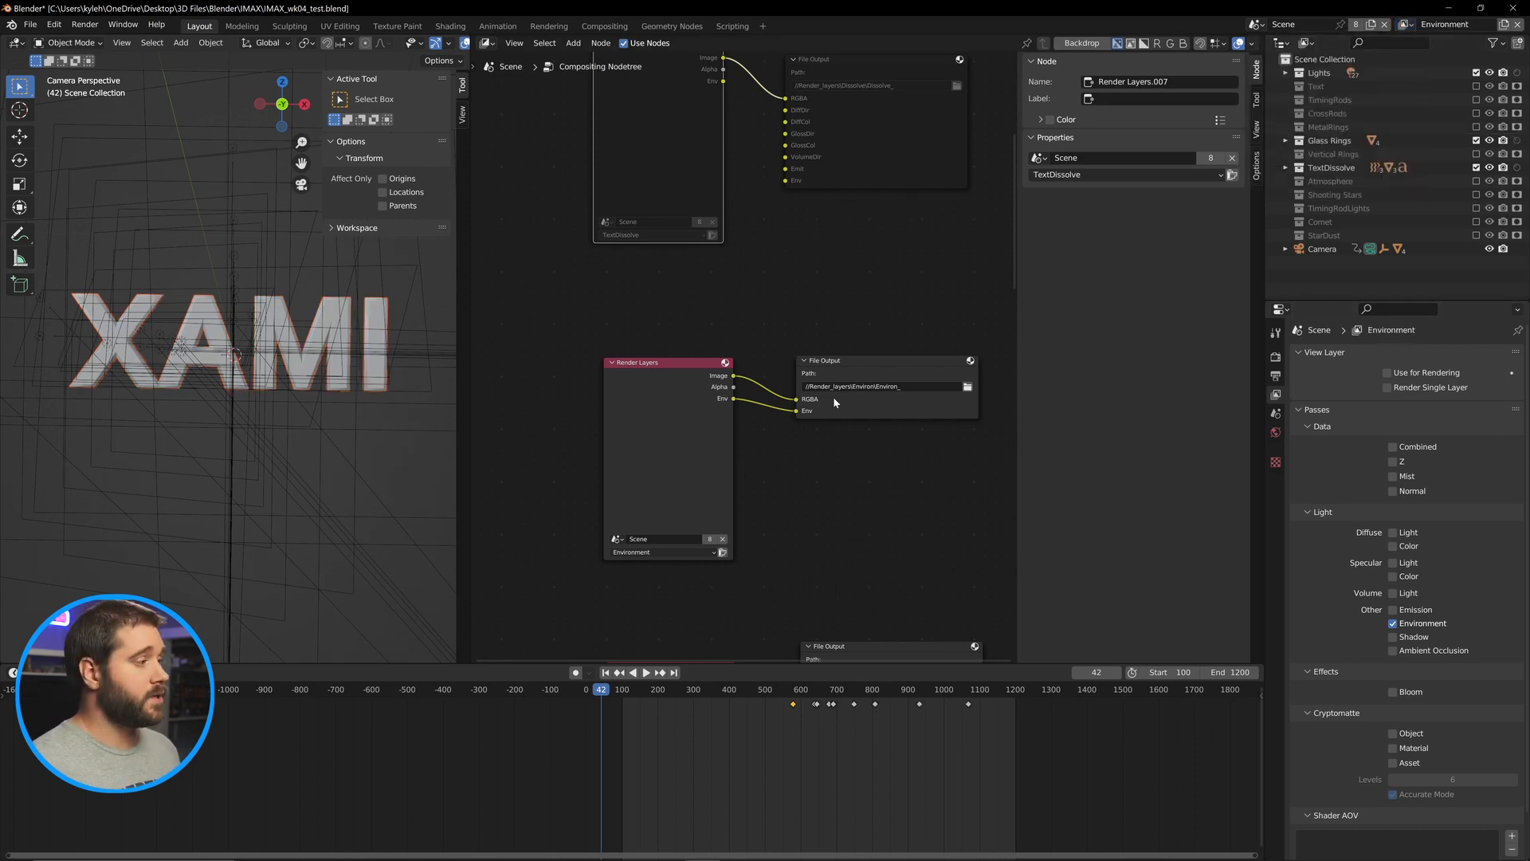
{"action": "left_click", "coordinate": [694, 433]}
{"action": "scroll", "coordinate": [687, 454], "scroll_direction": "down", "scroll_amount": 3}
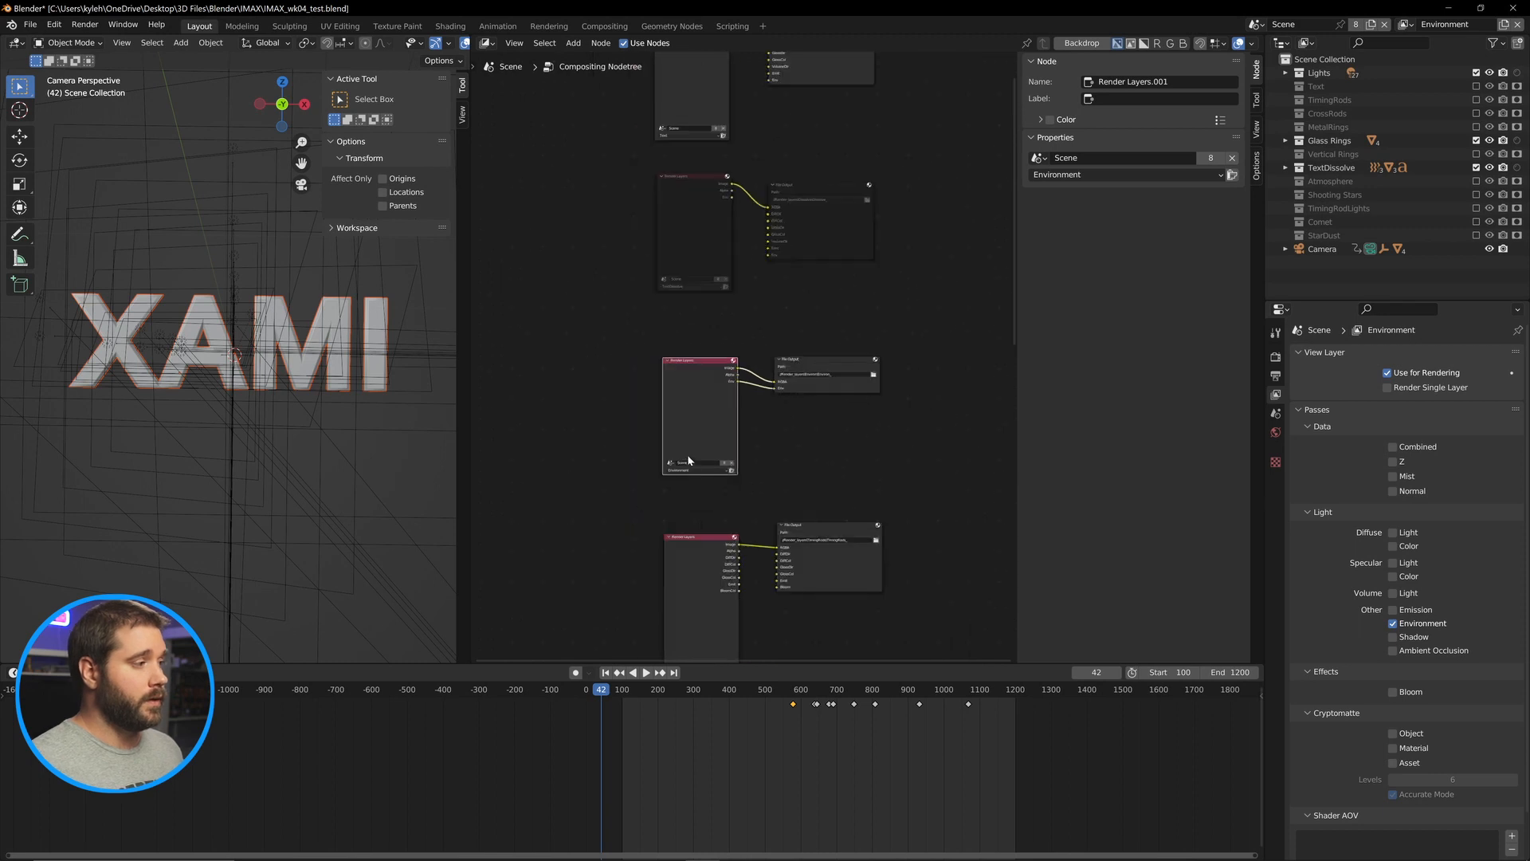
{"action": "scroll", "coordinate": [854, 334], "scroll_direction": "up", "scroll_amount": 1}
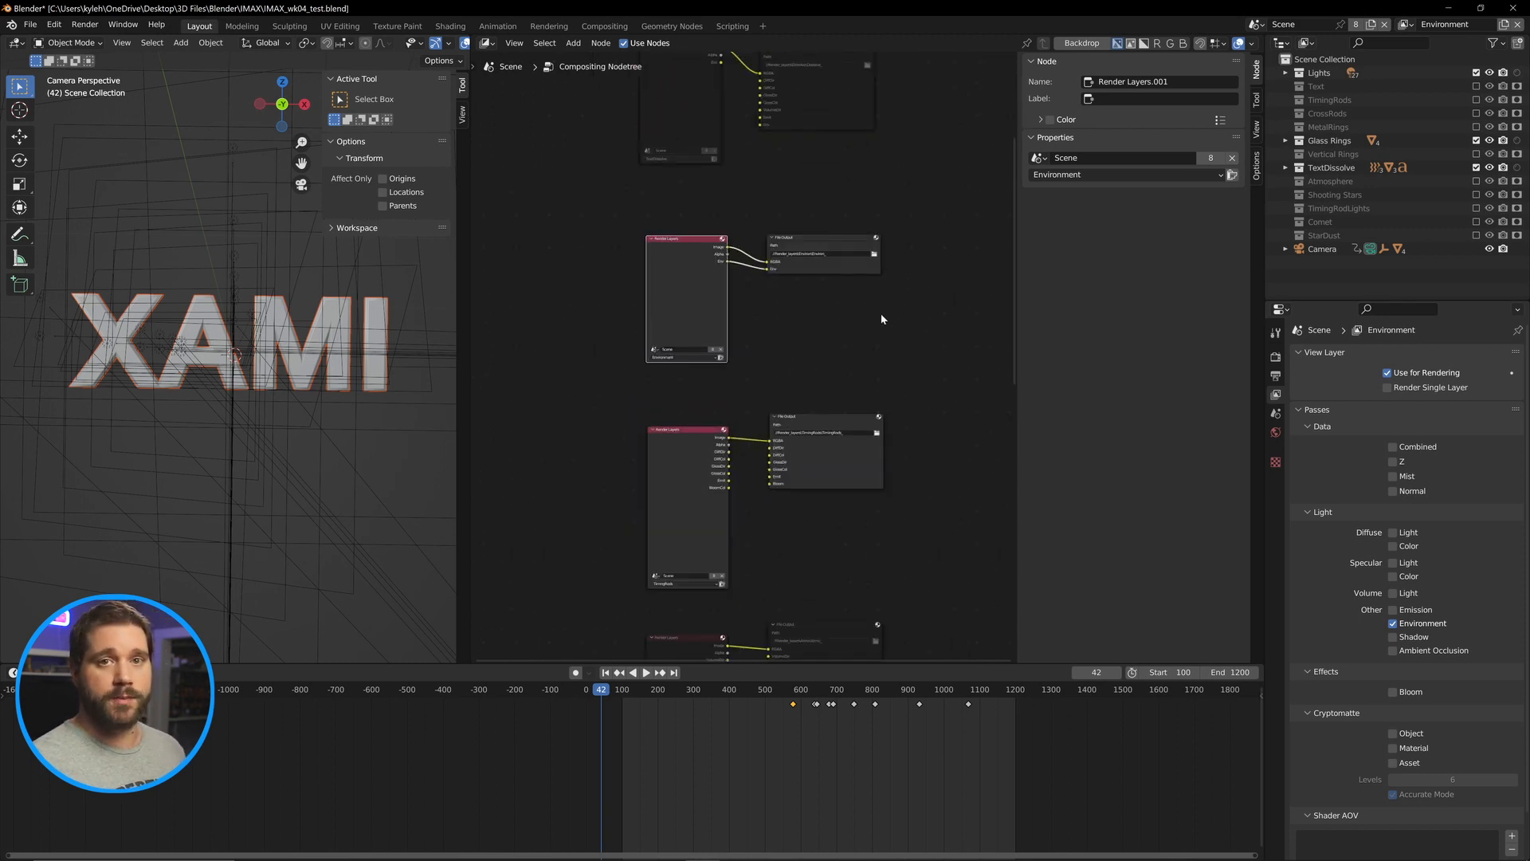
Set the scene's frame range to start at 1 and end at 500.
{"action": "left_click", "coordinate": [1278, 356]}
{"action": "left_click", "coordinate": [1276, 377]}
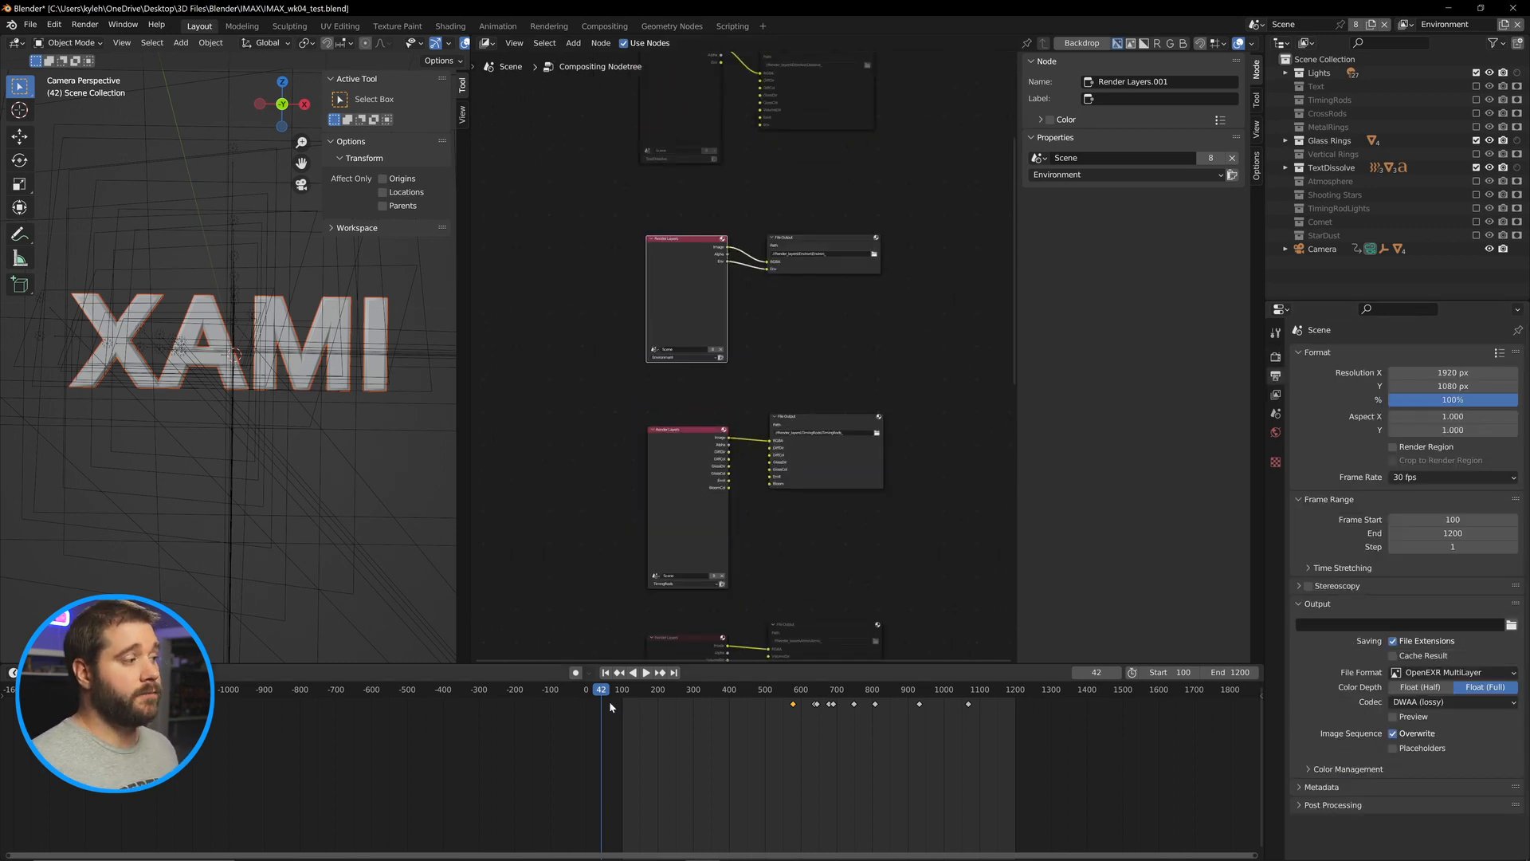
{"action": "left_click_drag", "start_coordinate": [609, 701], "coordinate": [659, 700]}
{"action": "left_click", "coordinate": [1452, 519]}
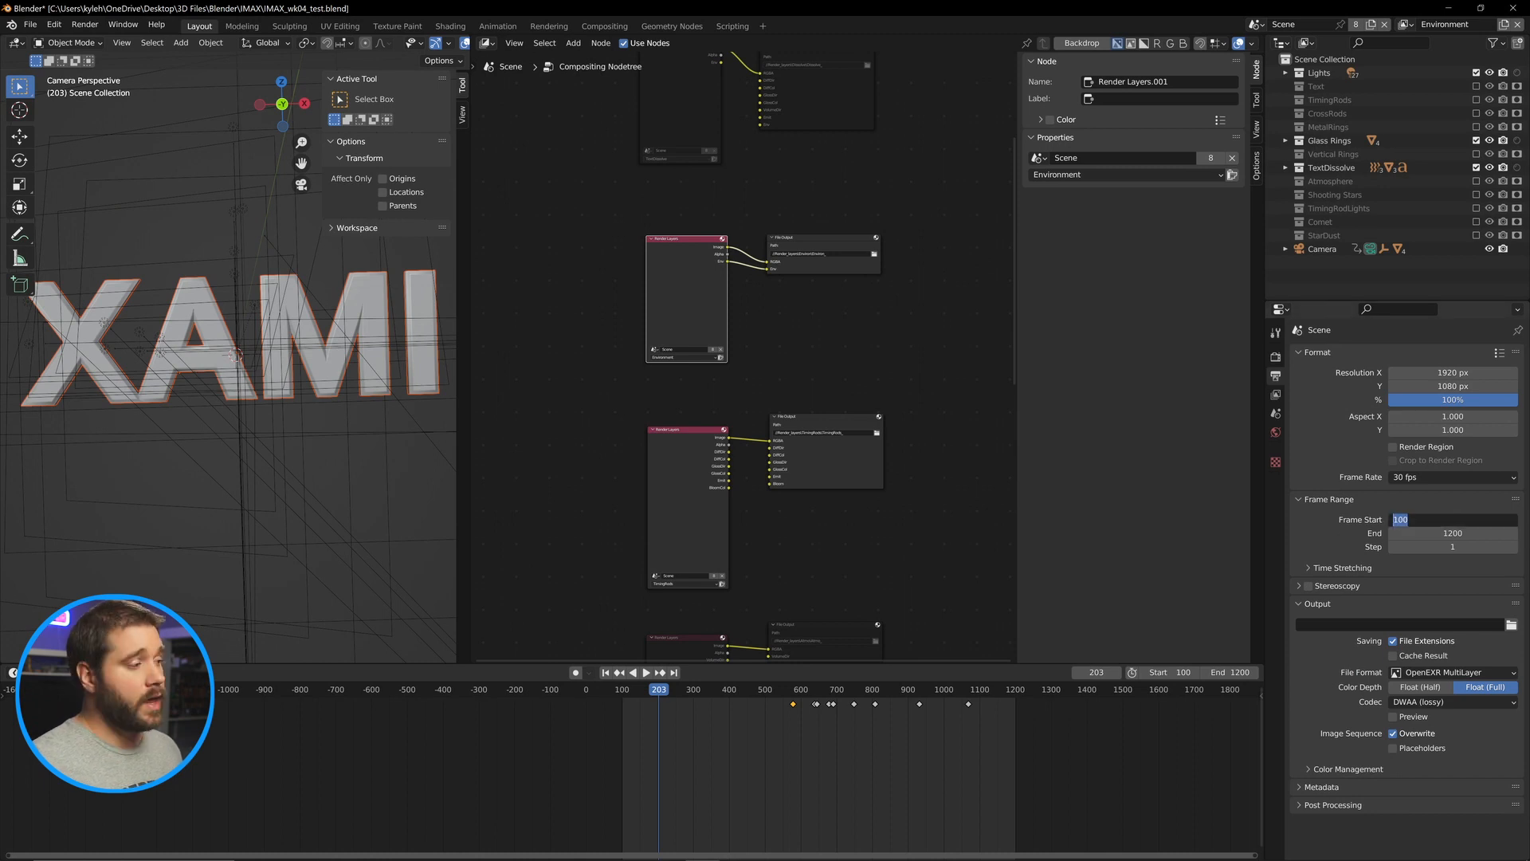
{"action": "type", "text": "1"}
{"action": "key", "text": "Tab"}
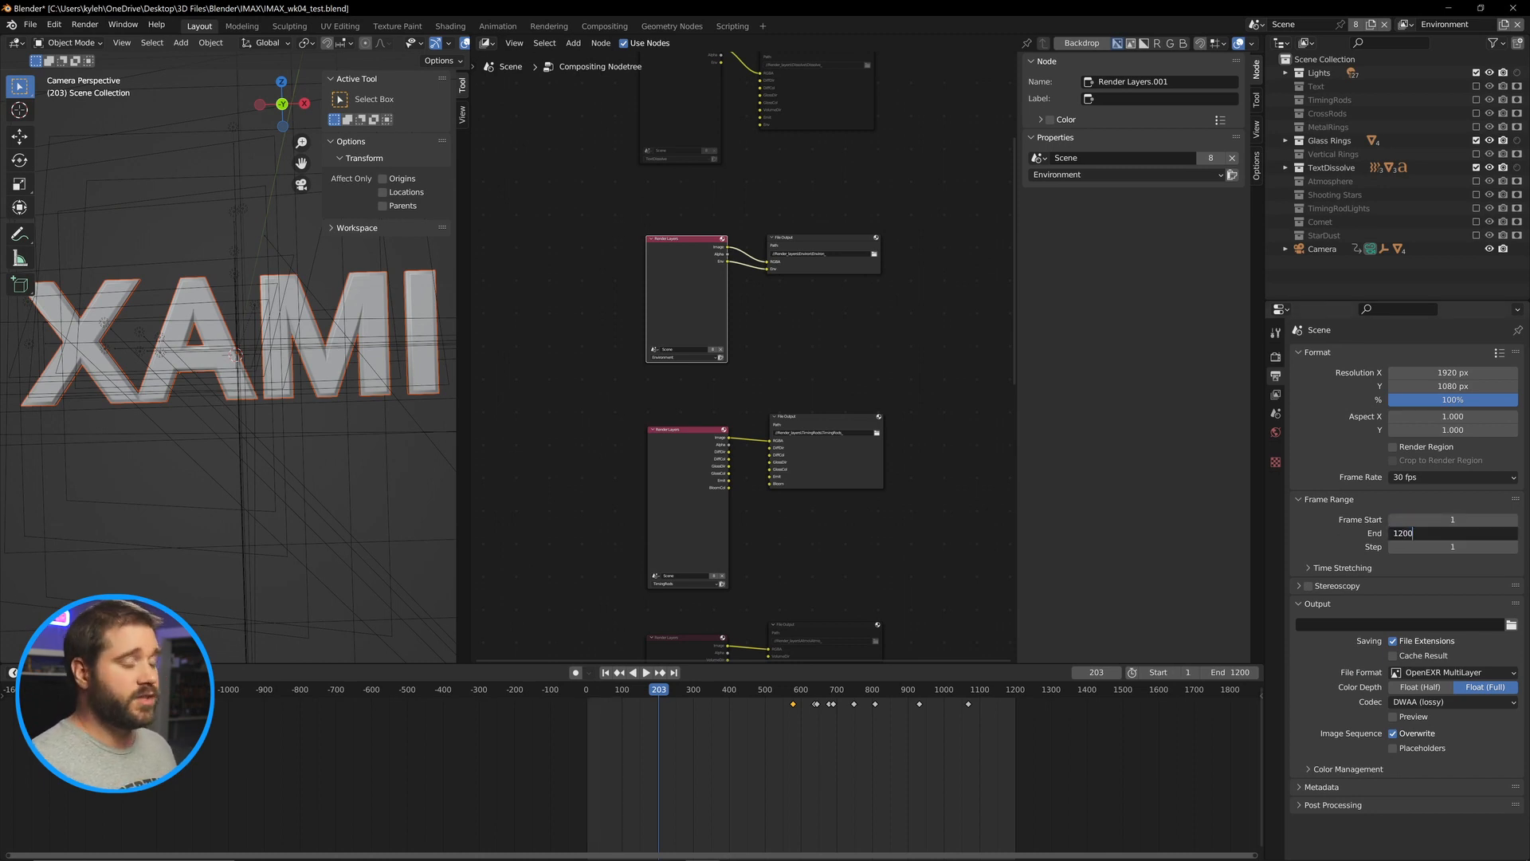
{"action": "type", "text": "500"}
{"action": "key", "text": "Return"}
Review the compositor node setup, the Eevee render settings and the scene's output path.
{"action": "left_click_drag", "start_coordinate": [910, 576], "coordinate": [950, 447]}
{"action": "scroll", "coordinate": [733, 629], "scroll_direction": "up", "scroll_amount": 4}
{"action": "left_click_drag", "start_coordinate": [730, 623], "coordinate": [714, 275]}
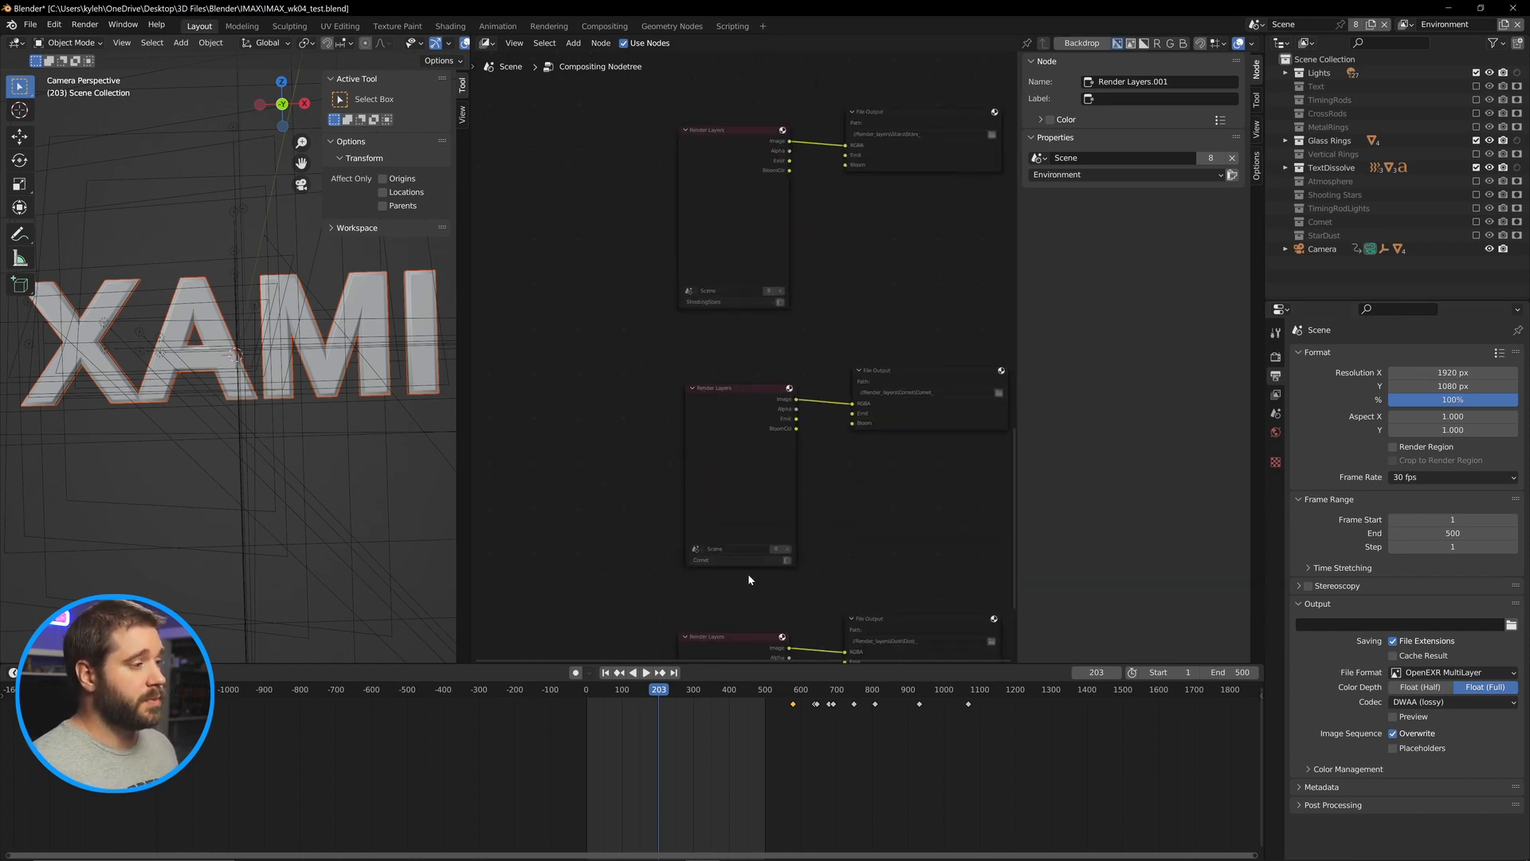
{"action": "scroll", "coordinate": [735, 584], "scroll_direction": "down", "scroll_amount": 12}
{"action": "left_click_drag", "start_coordinate": [829, 416], "coordinate": [813, 583]}
{"action": "scroll", "coordinate": [753, 352], "scroll_direction": "down", "scroll_amount": 3}
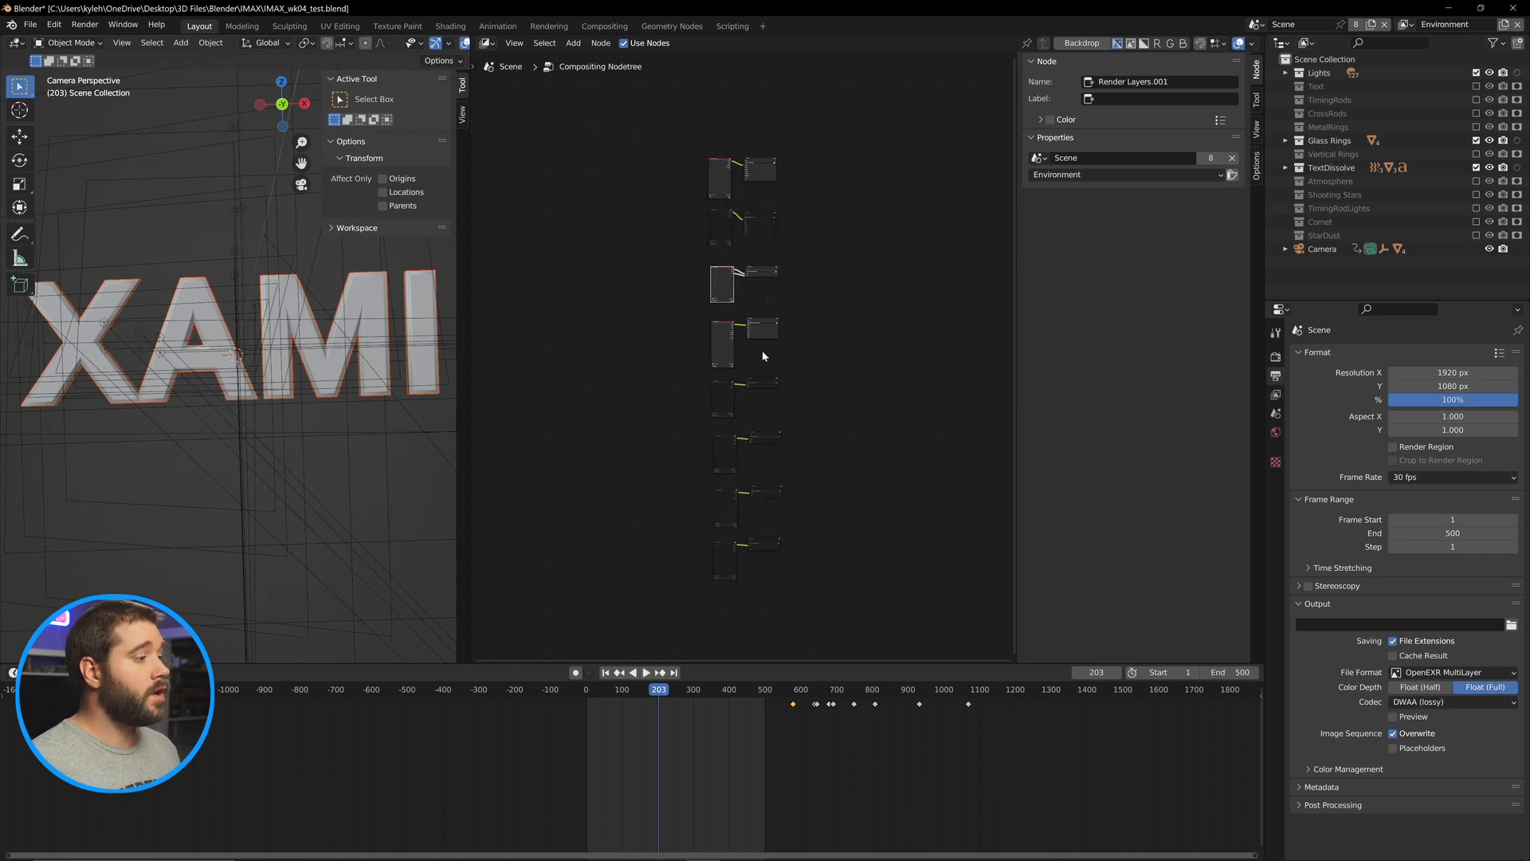
{"action": "scroll", "coordinate": [696, 389], "scroll_direction": "up", "scroll_amount": 5}
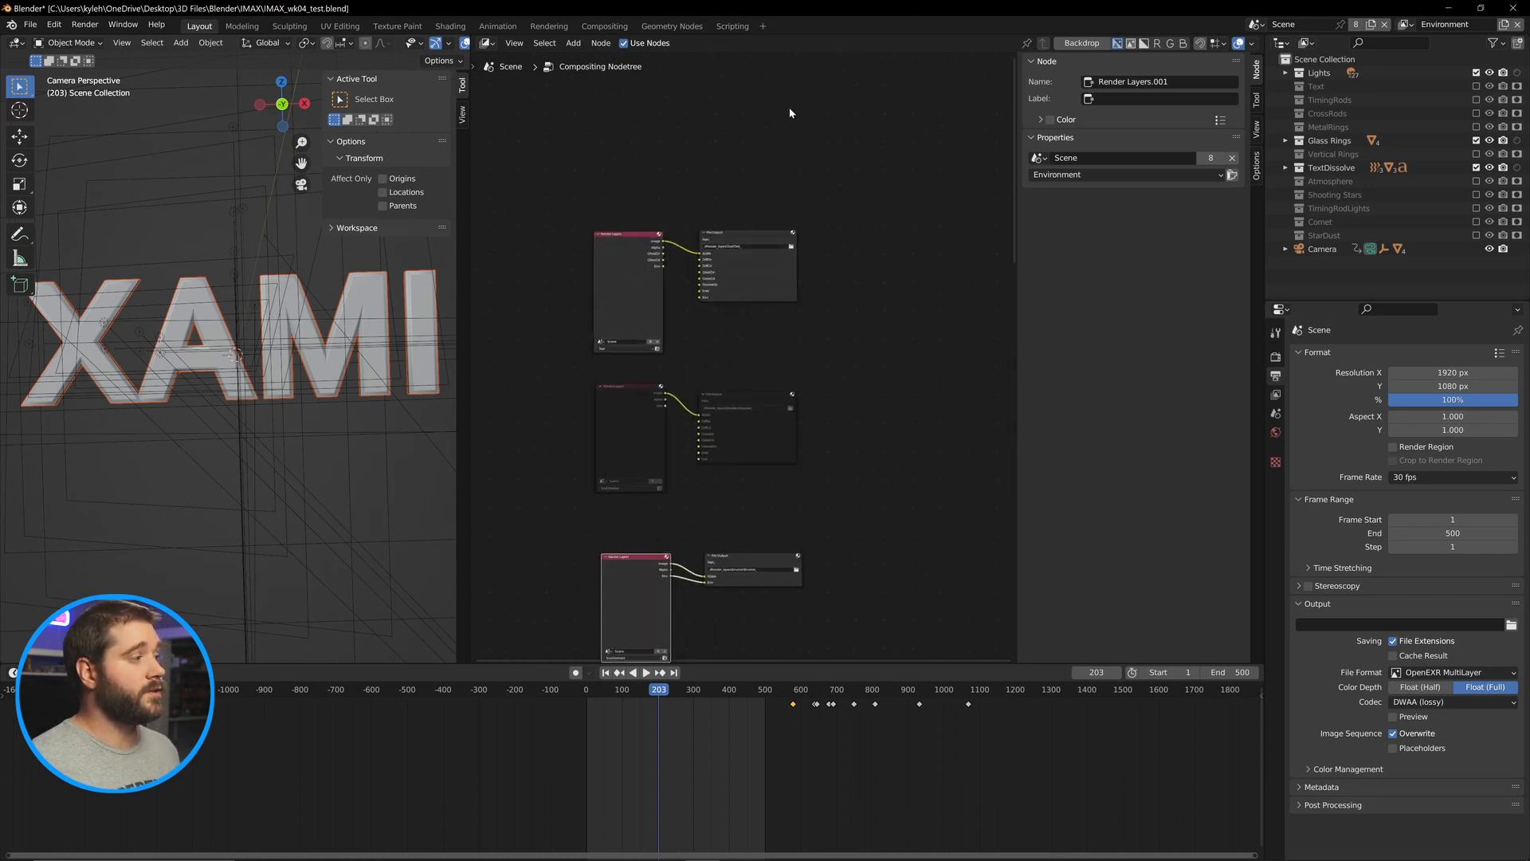
{"action": "left_click", "coordinate": [1279, 356]}
{"action": "scroll", "coordinate": [1368, 487], "scroll_direction": "down", "scroll_amount": 1}
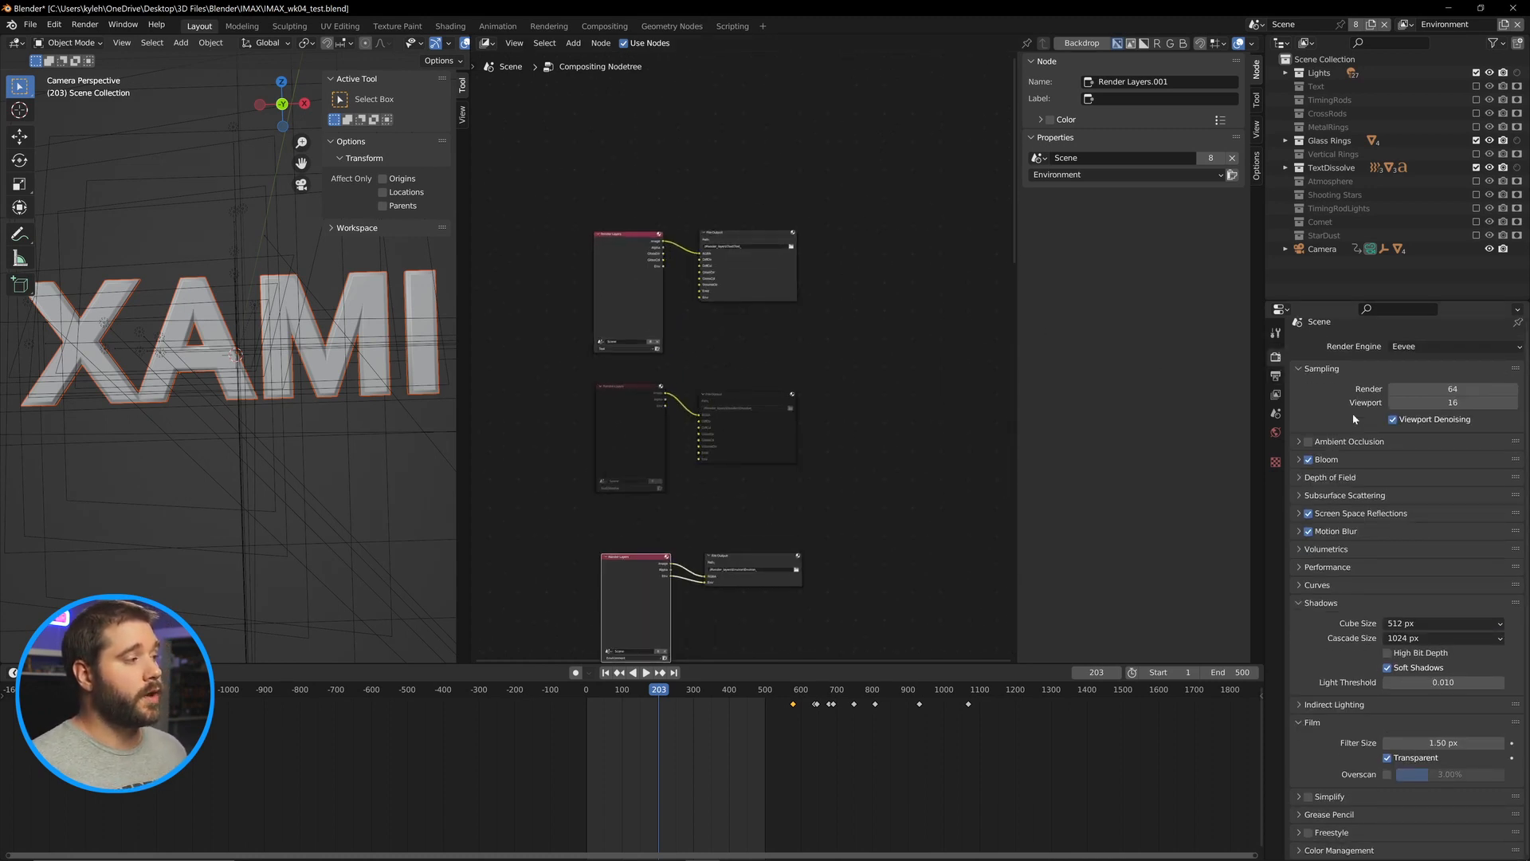
{"action": "left_click", "coordinate": [1275, 375]}
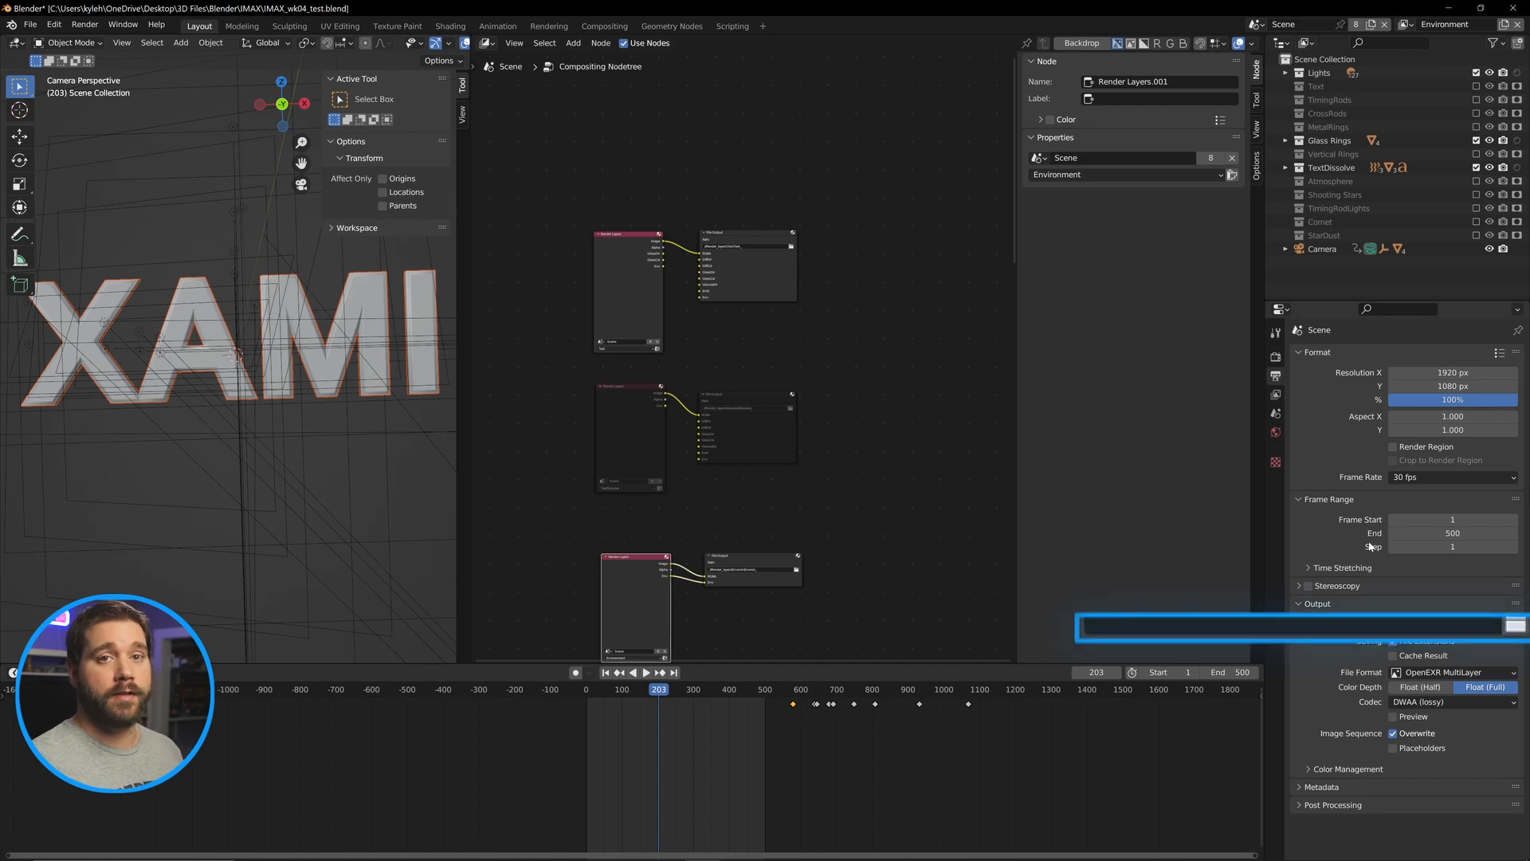
{"action": "left_click", "coordinate": [1358, 626]}
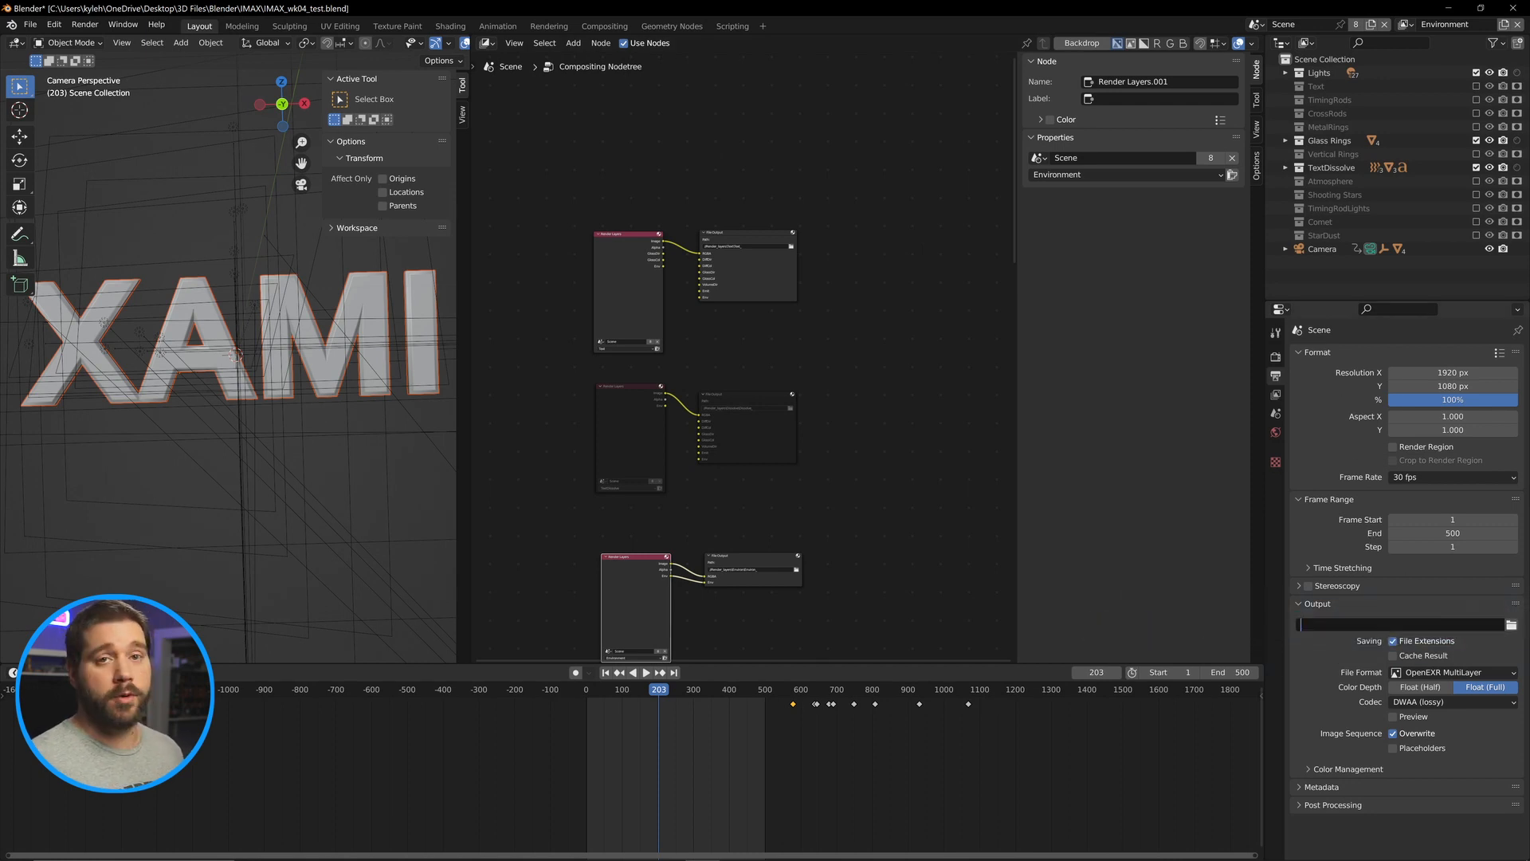
{"action": "scroll", "coordinate": [699, 298], "scroll_direction": "up", "scroll_amount": 4}
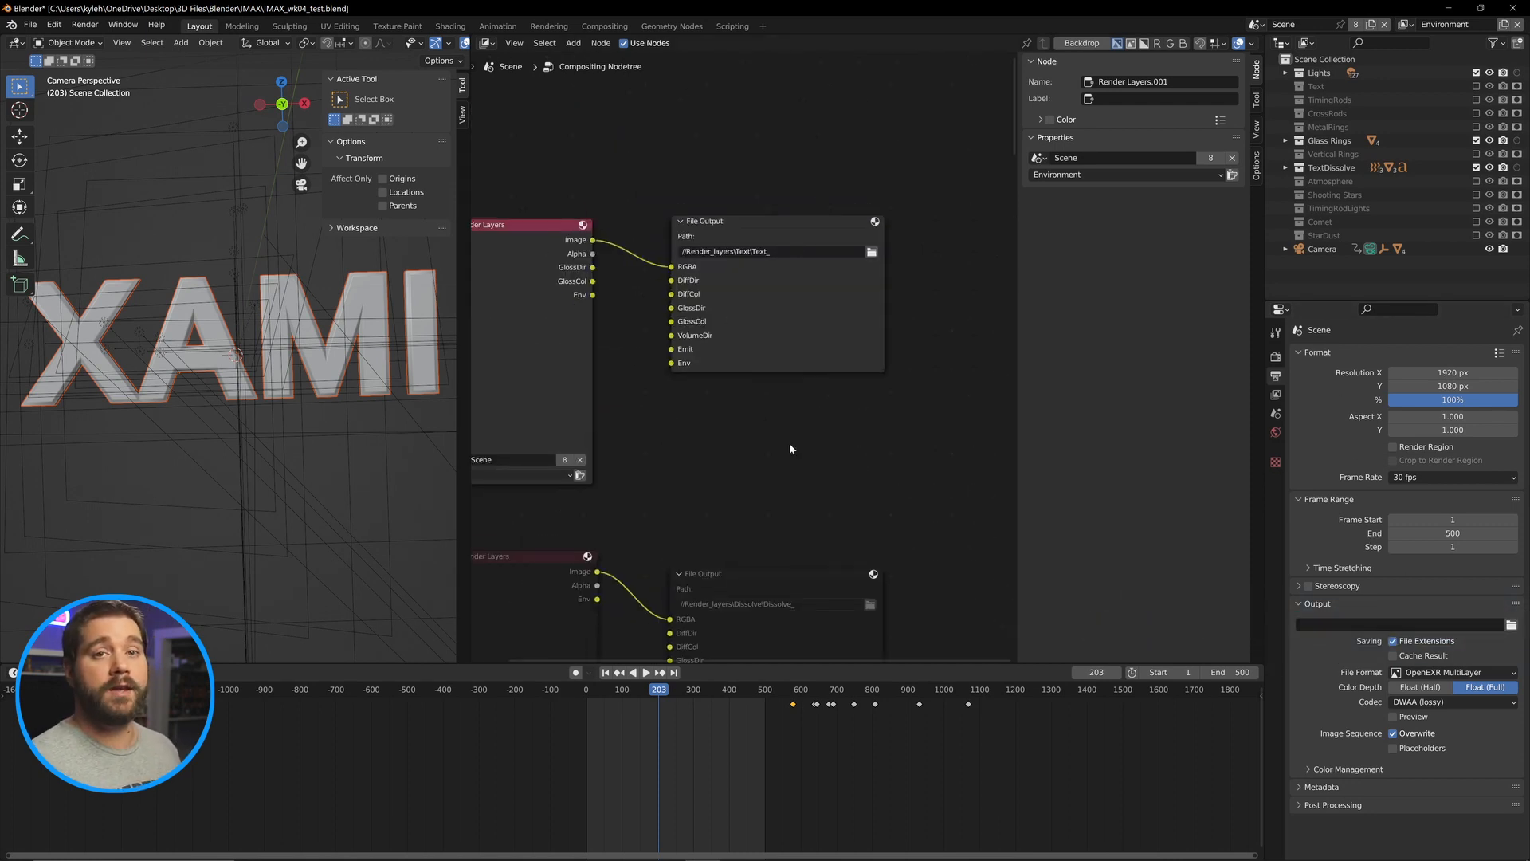
{"action": "left_click", "coordinate": [1351, 627]}
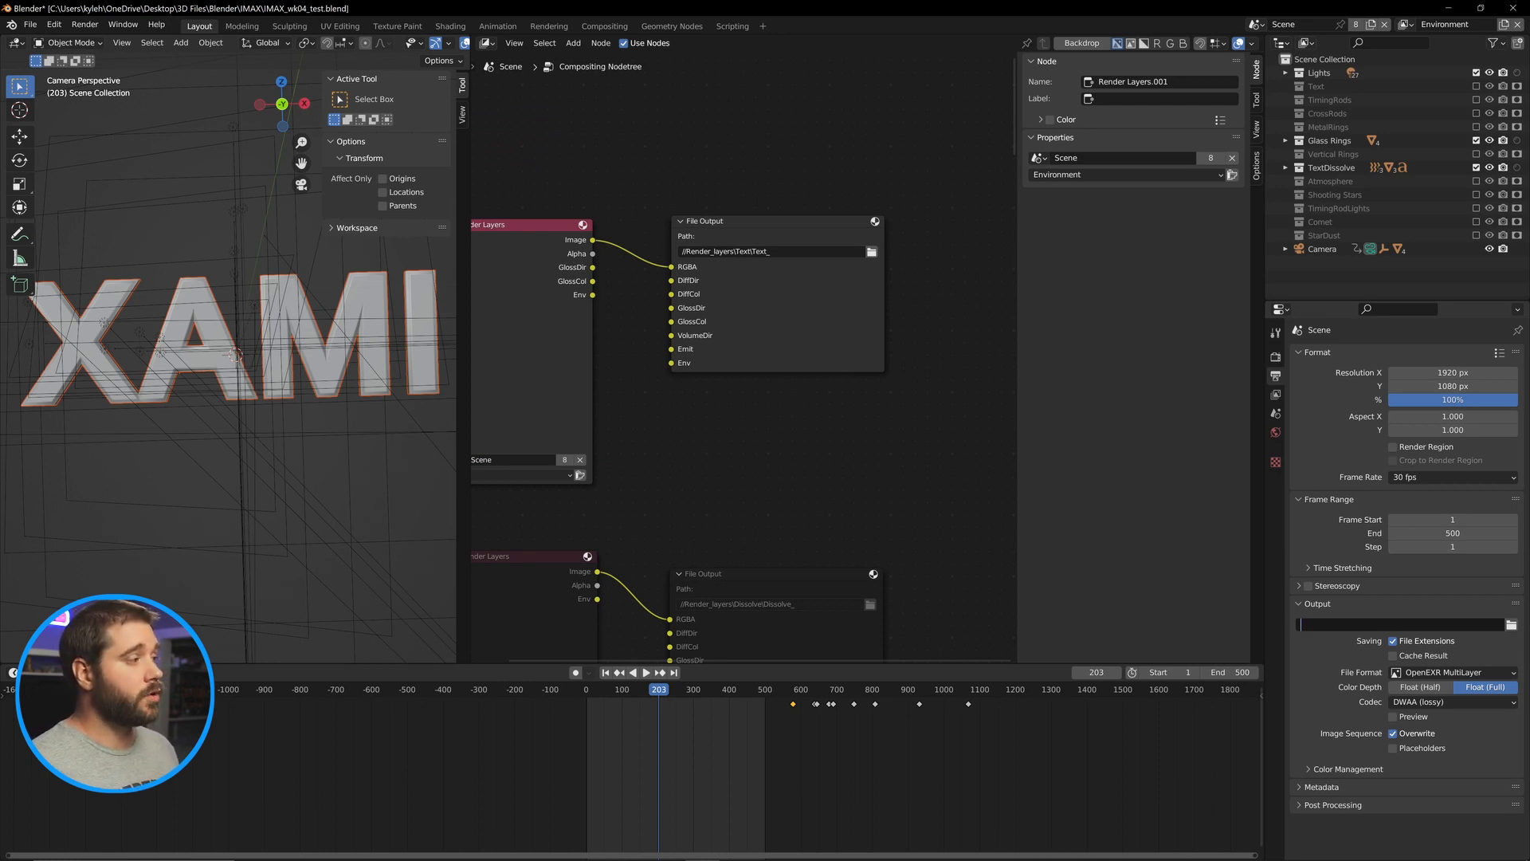
{"action": "left_click", "coordinate": [848, 297]}
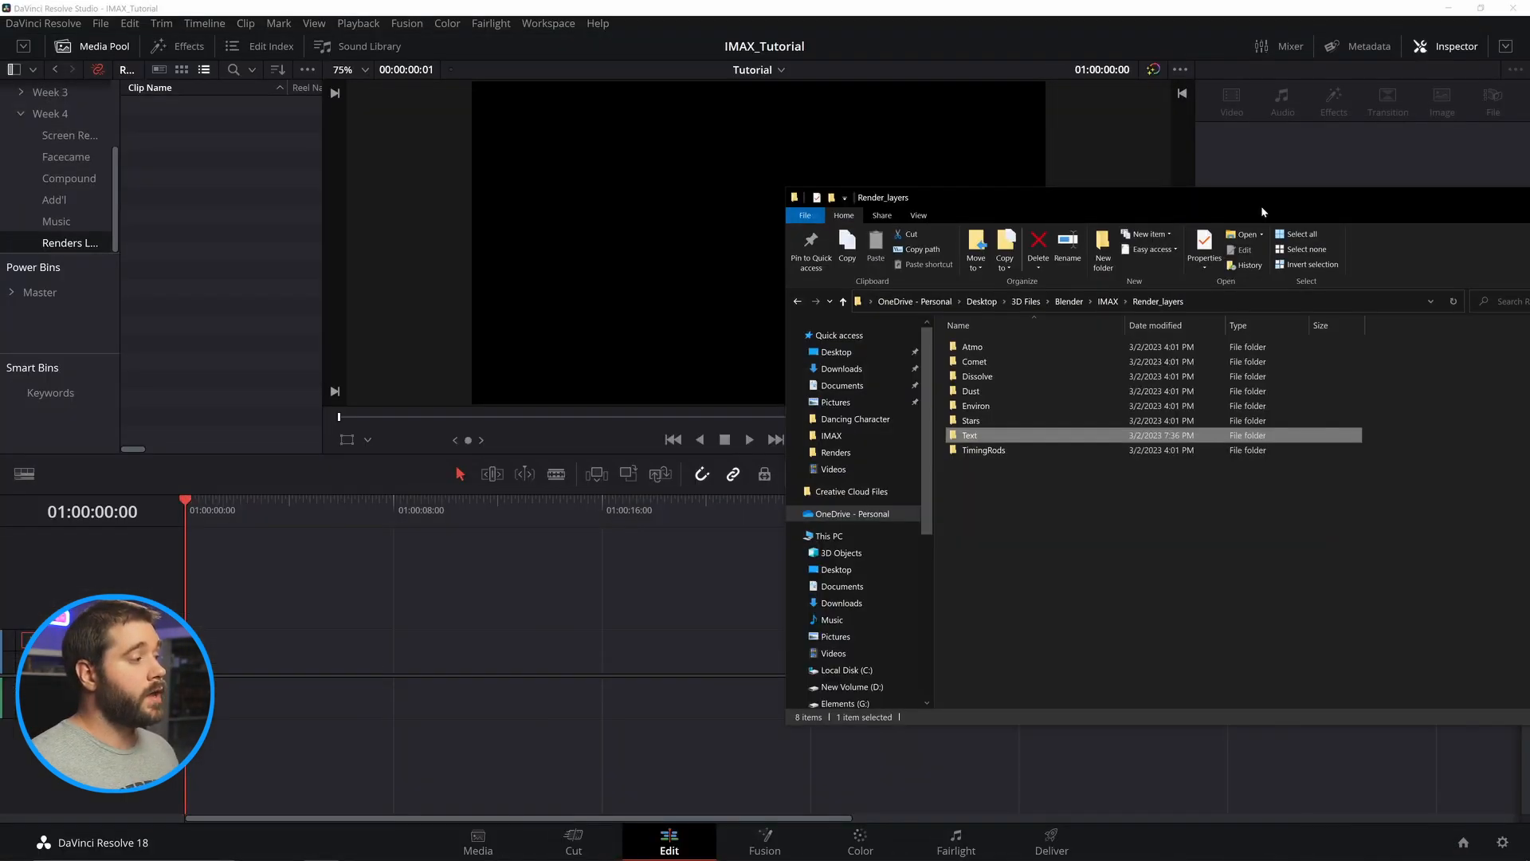
Import all the render-layer folders from Render_layers into the Renders Layers bin in DaVinci Resolve.
{"action": "left_click_drag", "start_coordinate": [1045, 489], "coordinate": [199, 239]}
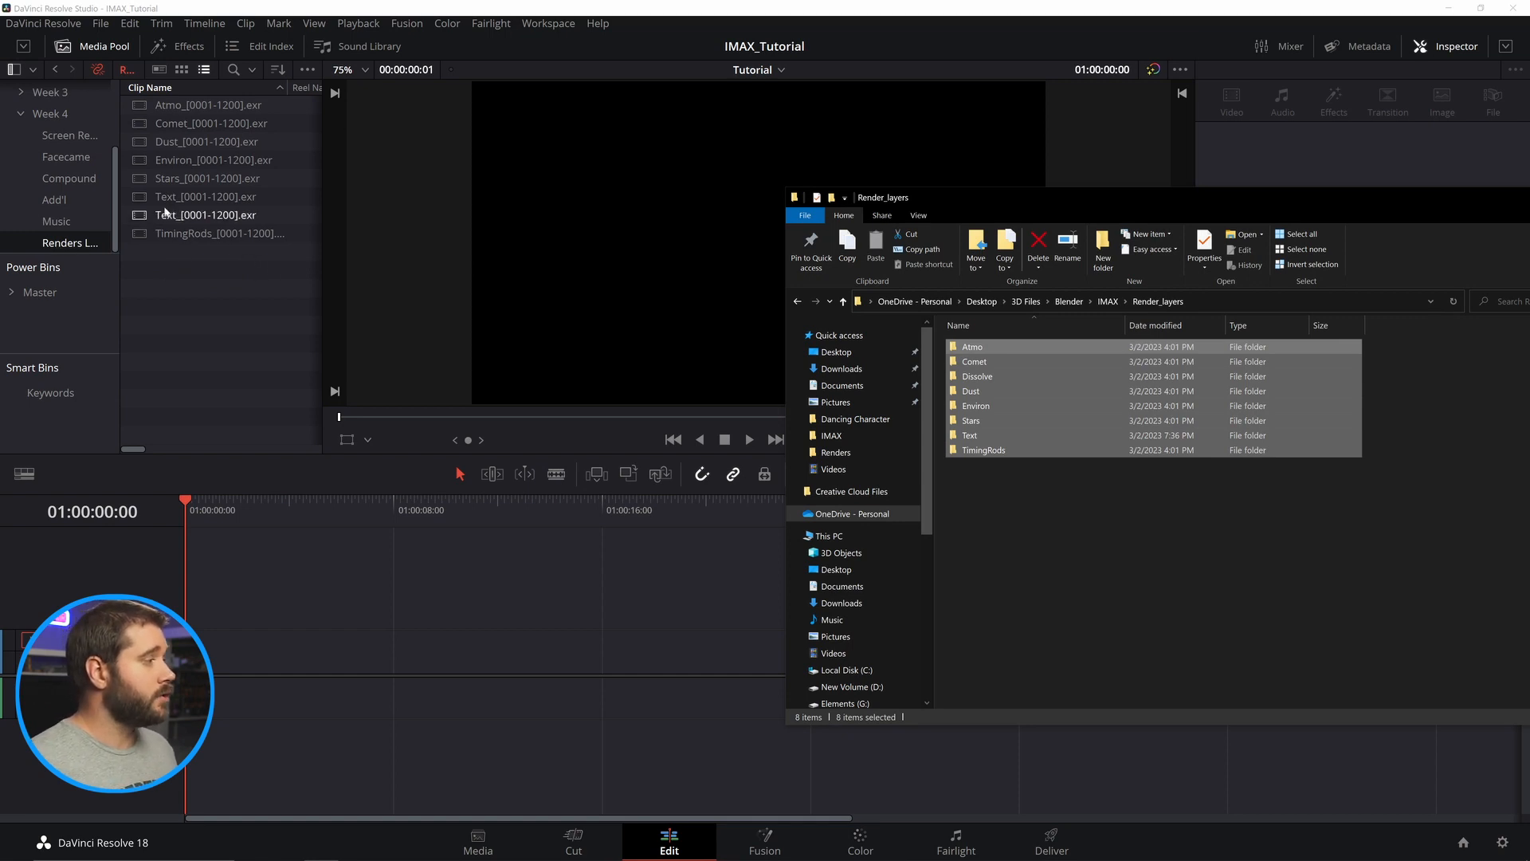
Inspect the Atmo folder's frames and the Atmo sequence's clip details in media storage.
{"action": "left_click", "coordinate": [969, 348]}
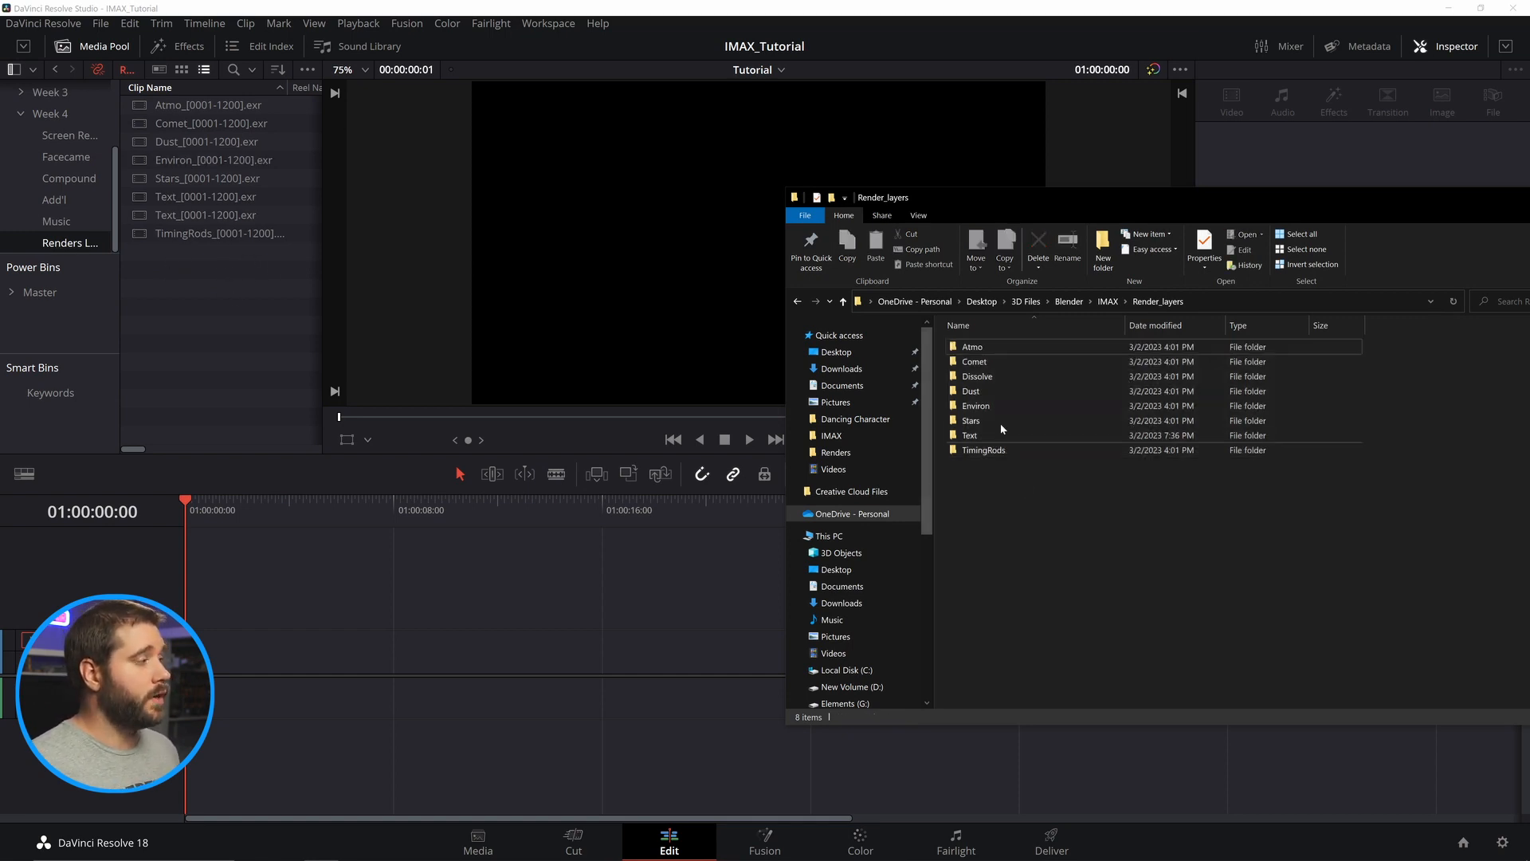
{"action": "double_click", "coordinate": [969, 348]}
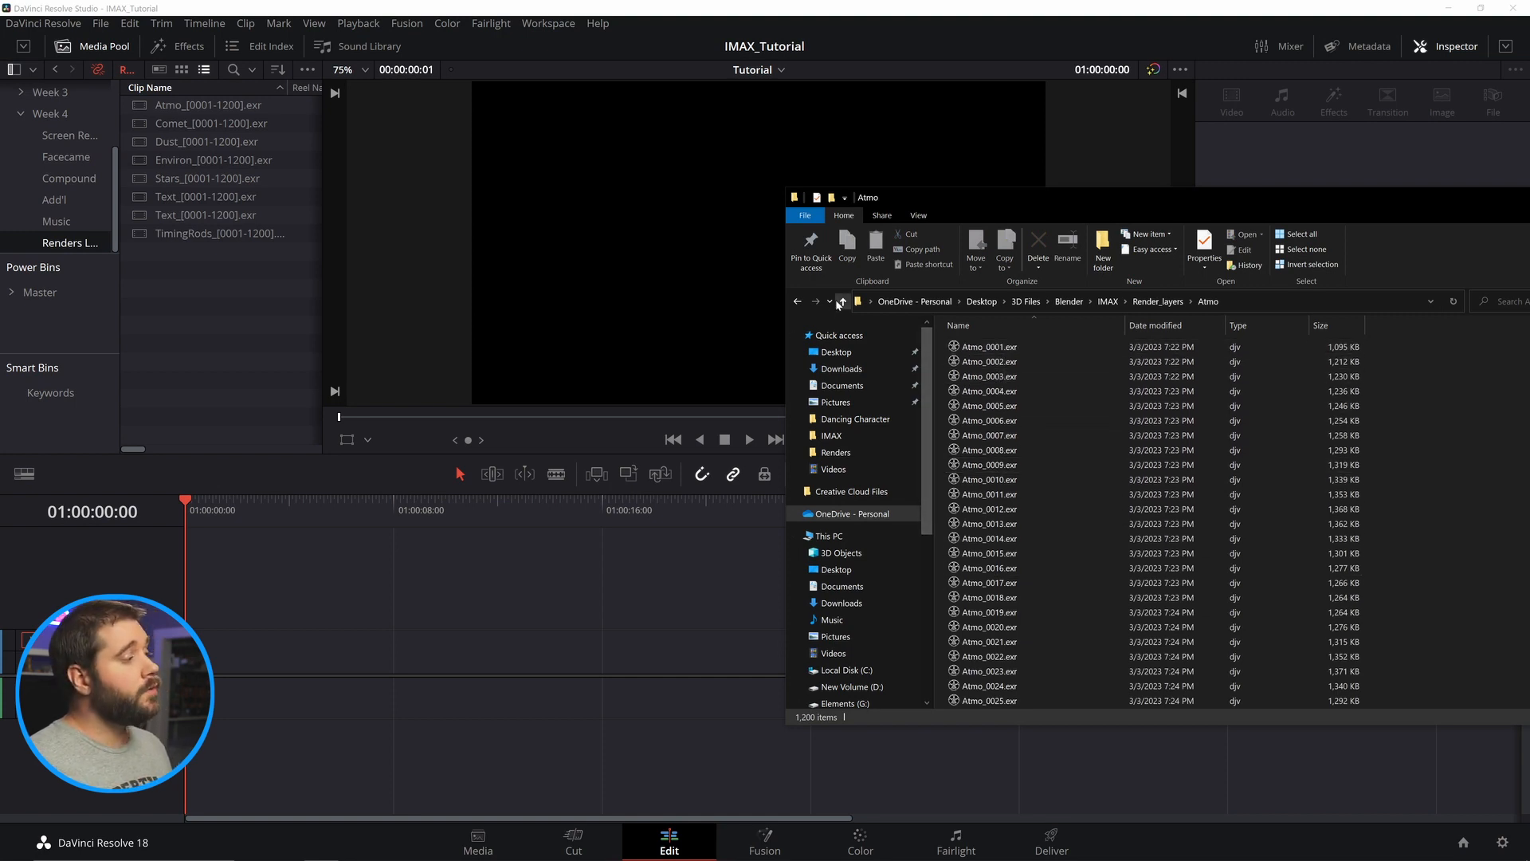
{"action": "left_click", "coordinate": [785, 471]}
{"action": "left_click", "coordinate": [478, 841]}
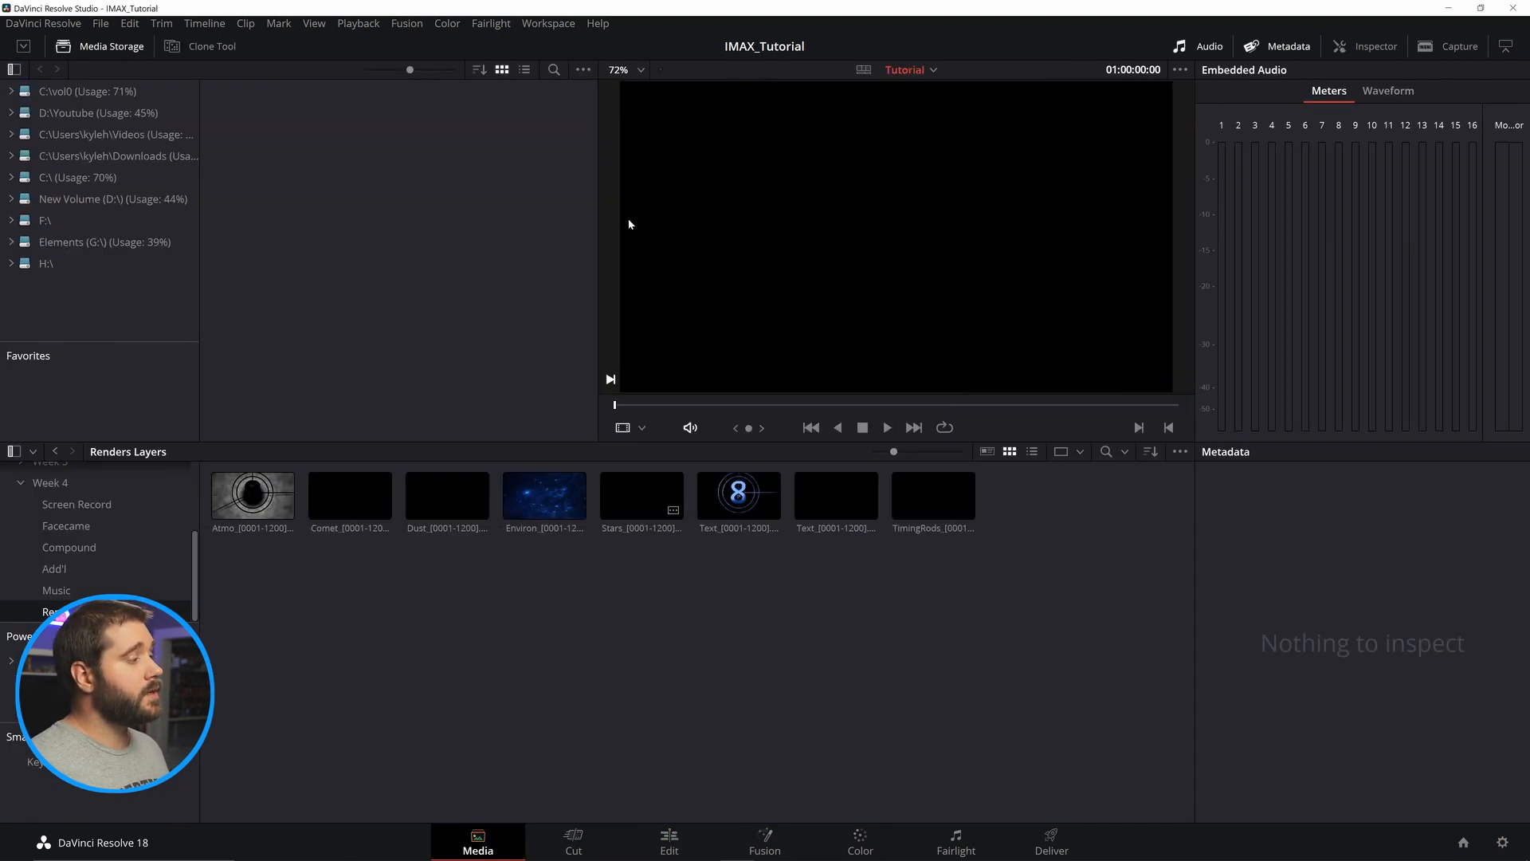
{"action": "left_click", "coordinate": [582, 70]}
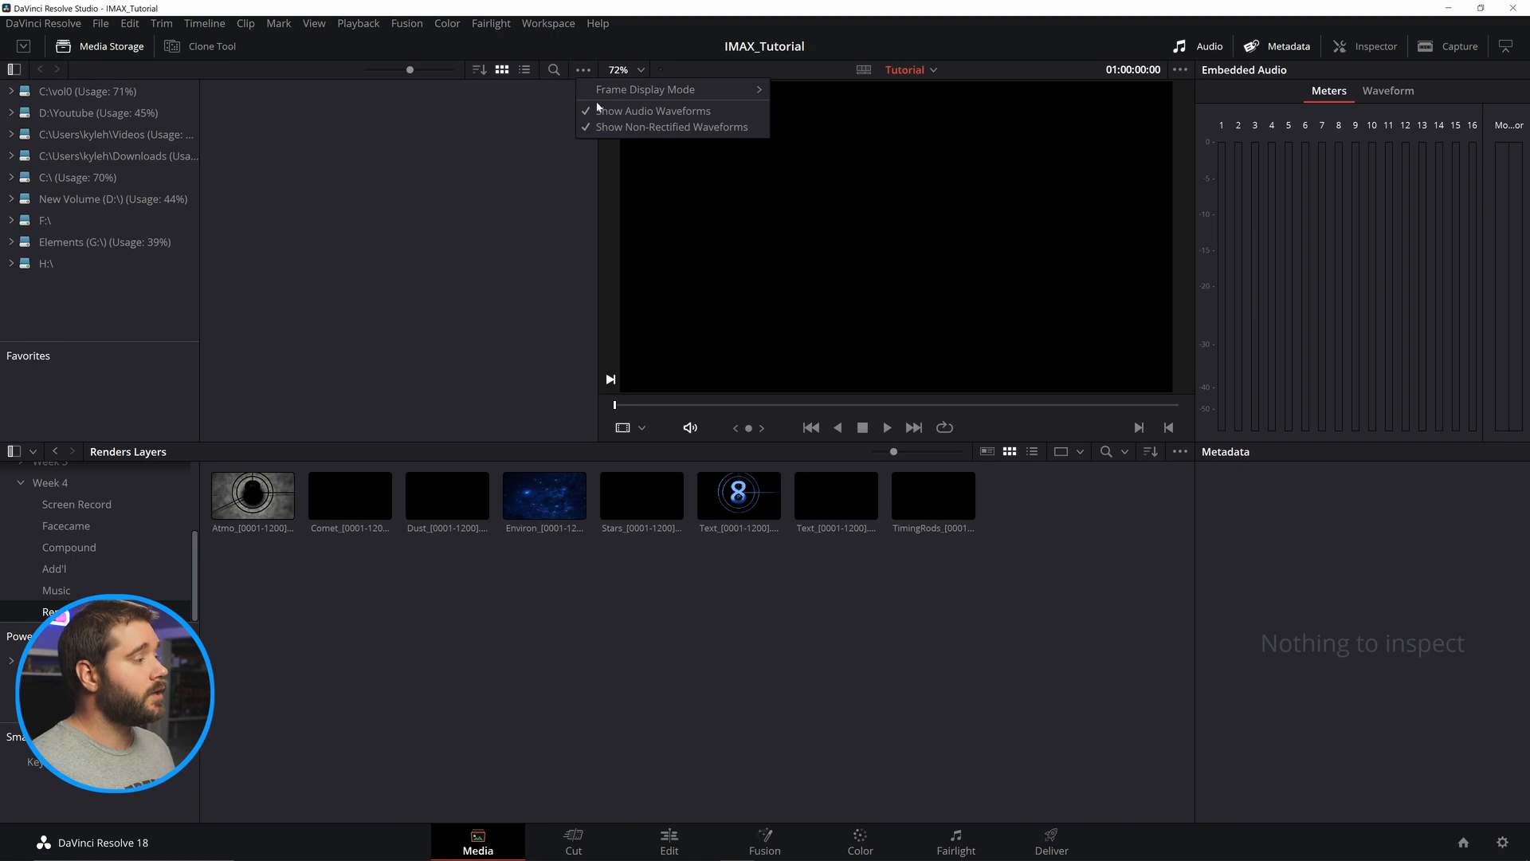
{"action": "mouse_move", "coordinate": [720, 97]}
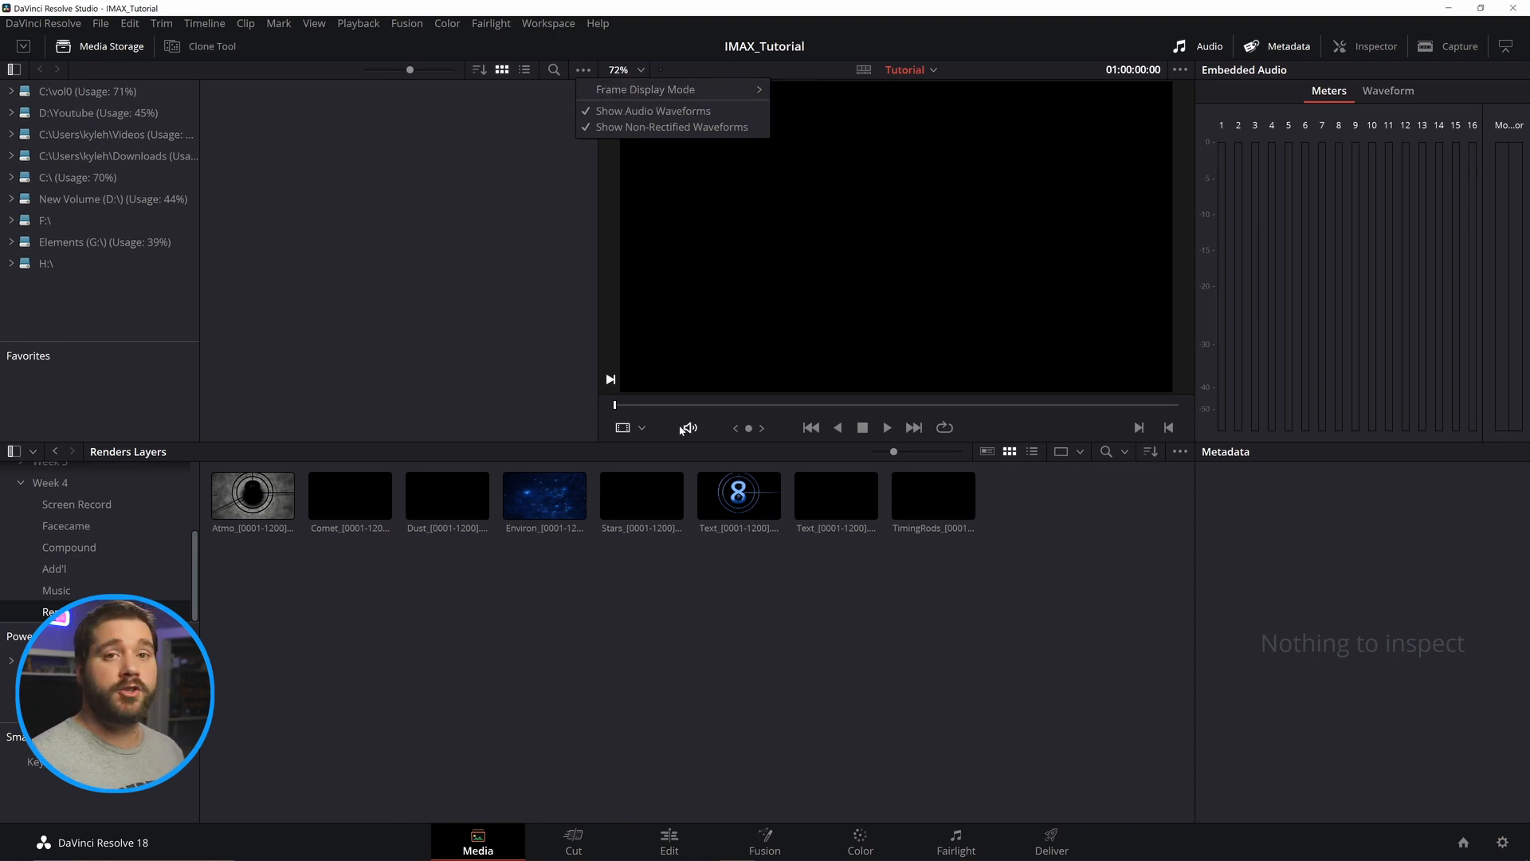
{"action": "left_click", "coordinate": [412, 180]}
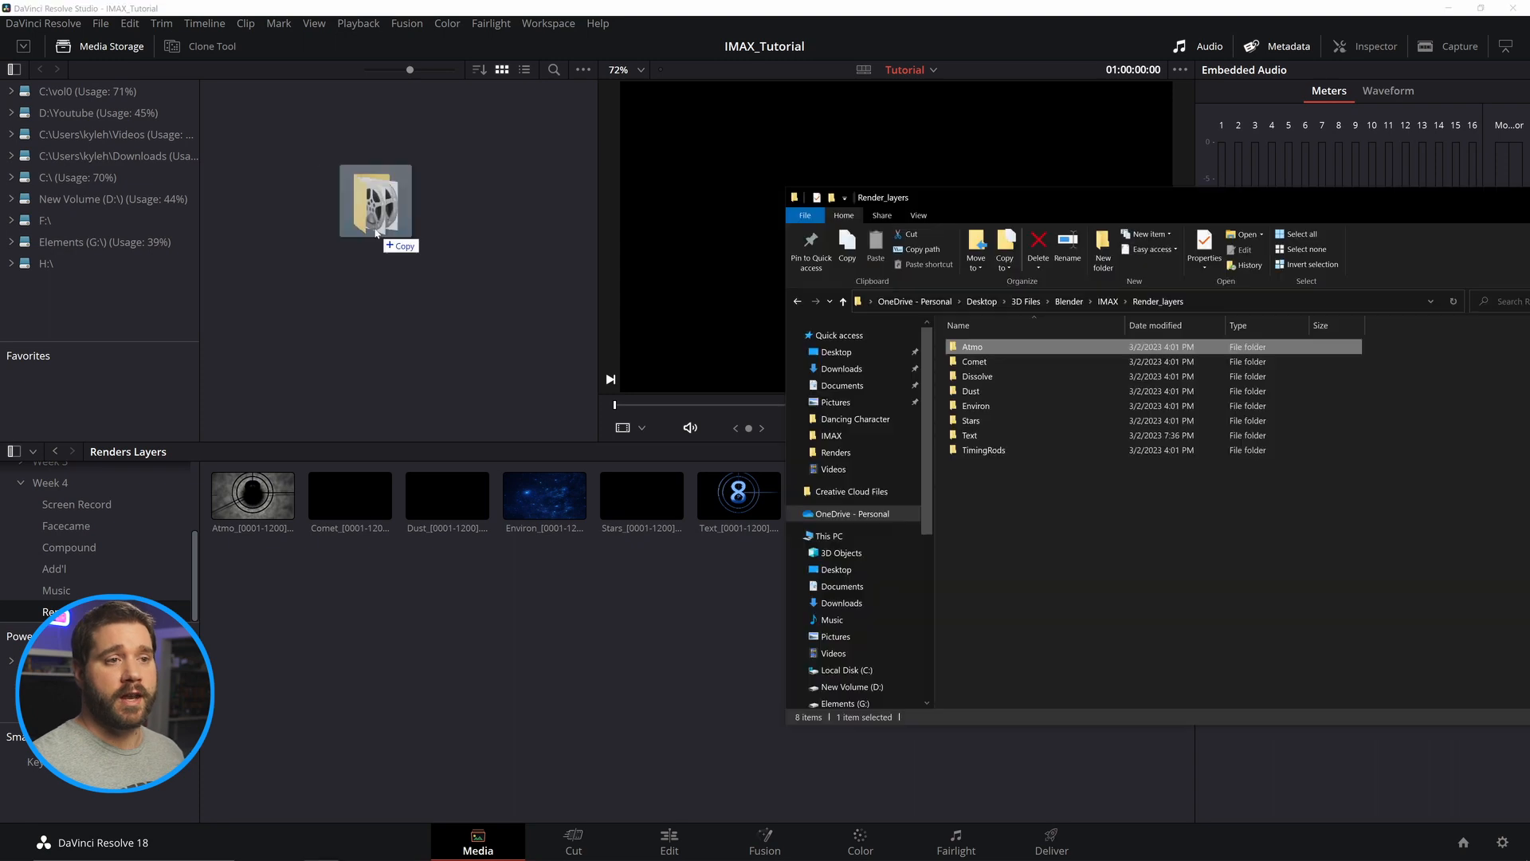
{"action": "left_click_drag", "start_coordinate": [358, 205], "coordinate": [384, 220]}
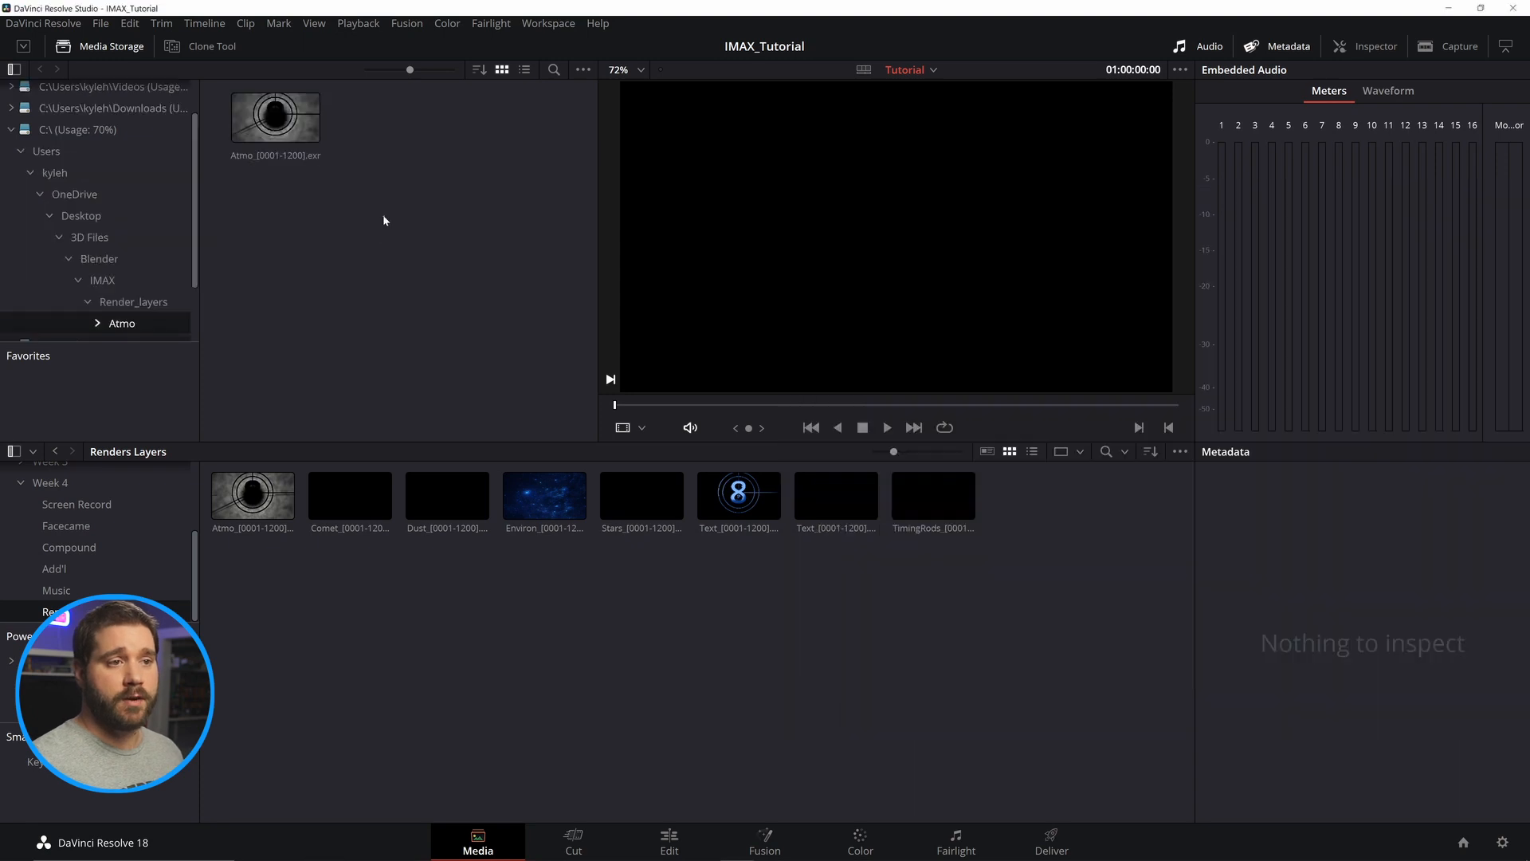
{"action": "left_click", "coordinate": [277, 118]}
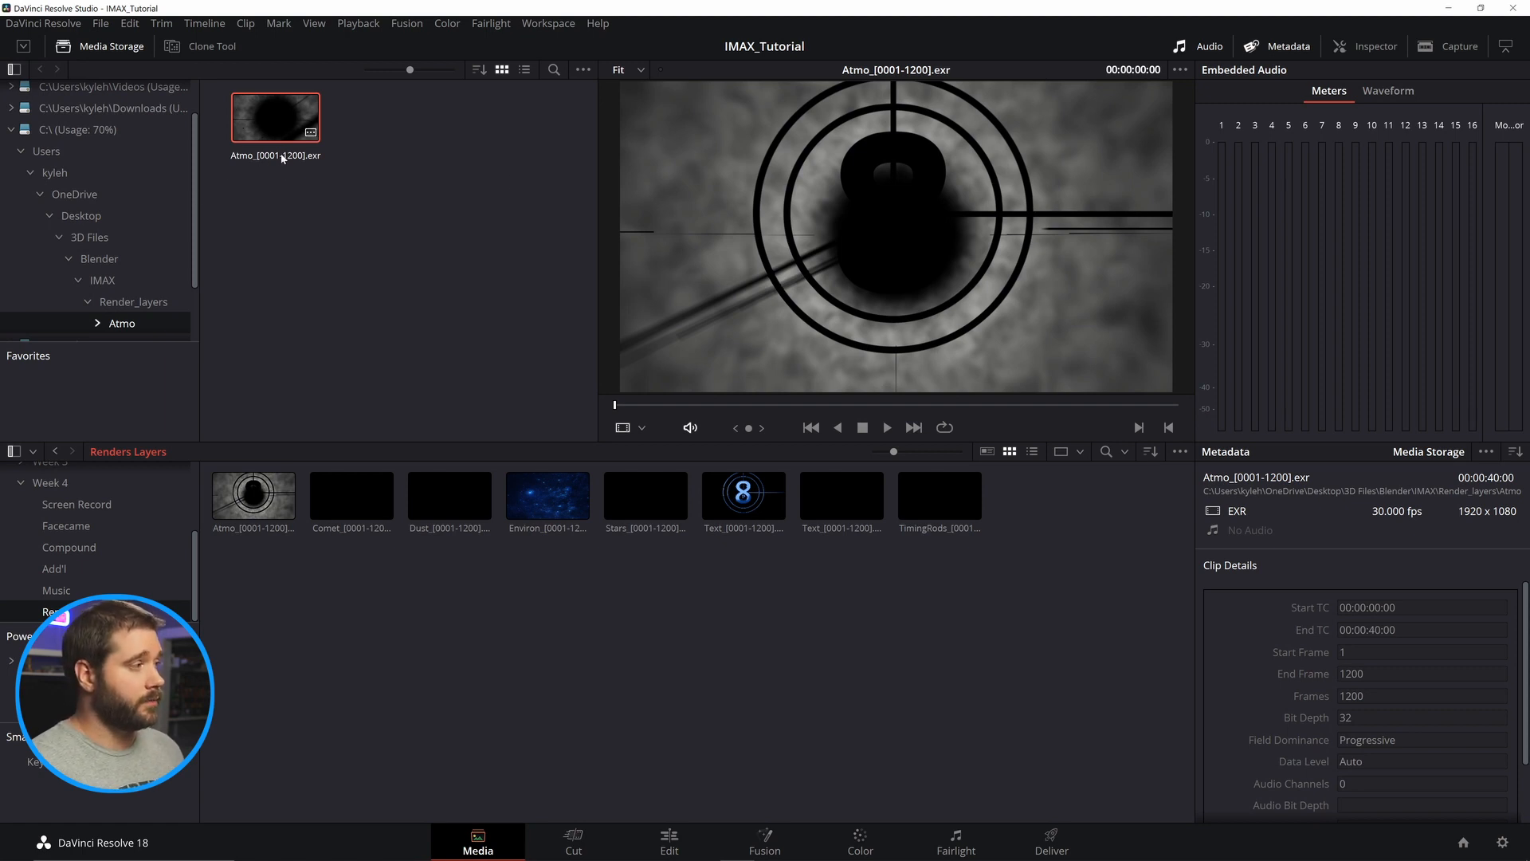
Add a Fusion Composition effect to the start of the edit timeline.
{"action": "left_click", "coordinate": [670, 837]}
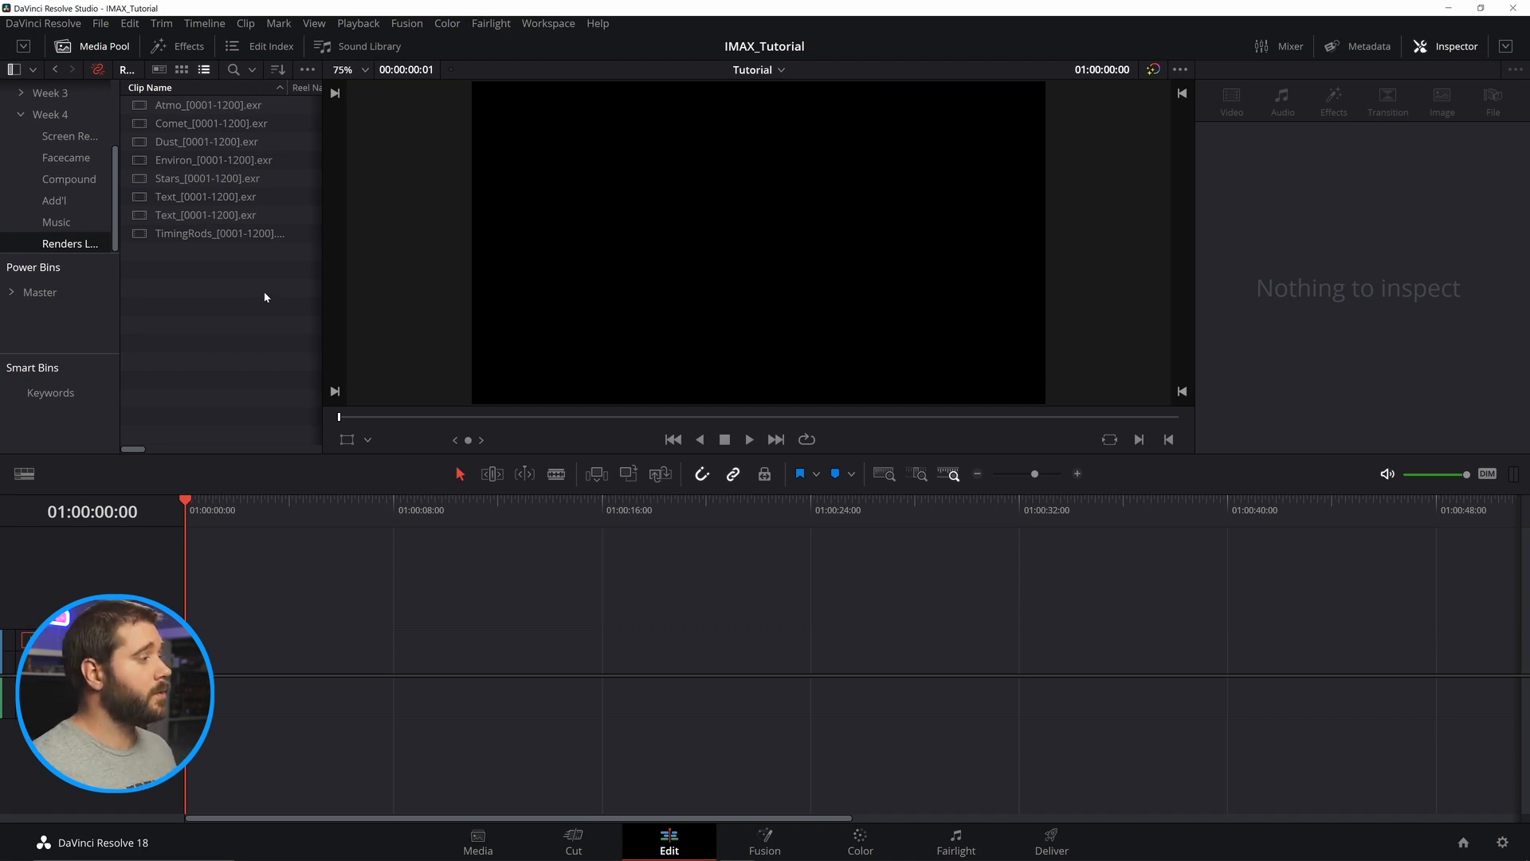
{"action": "left_click", "coordinate": [187, 48]}
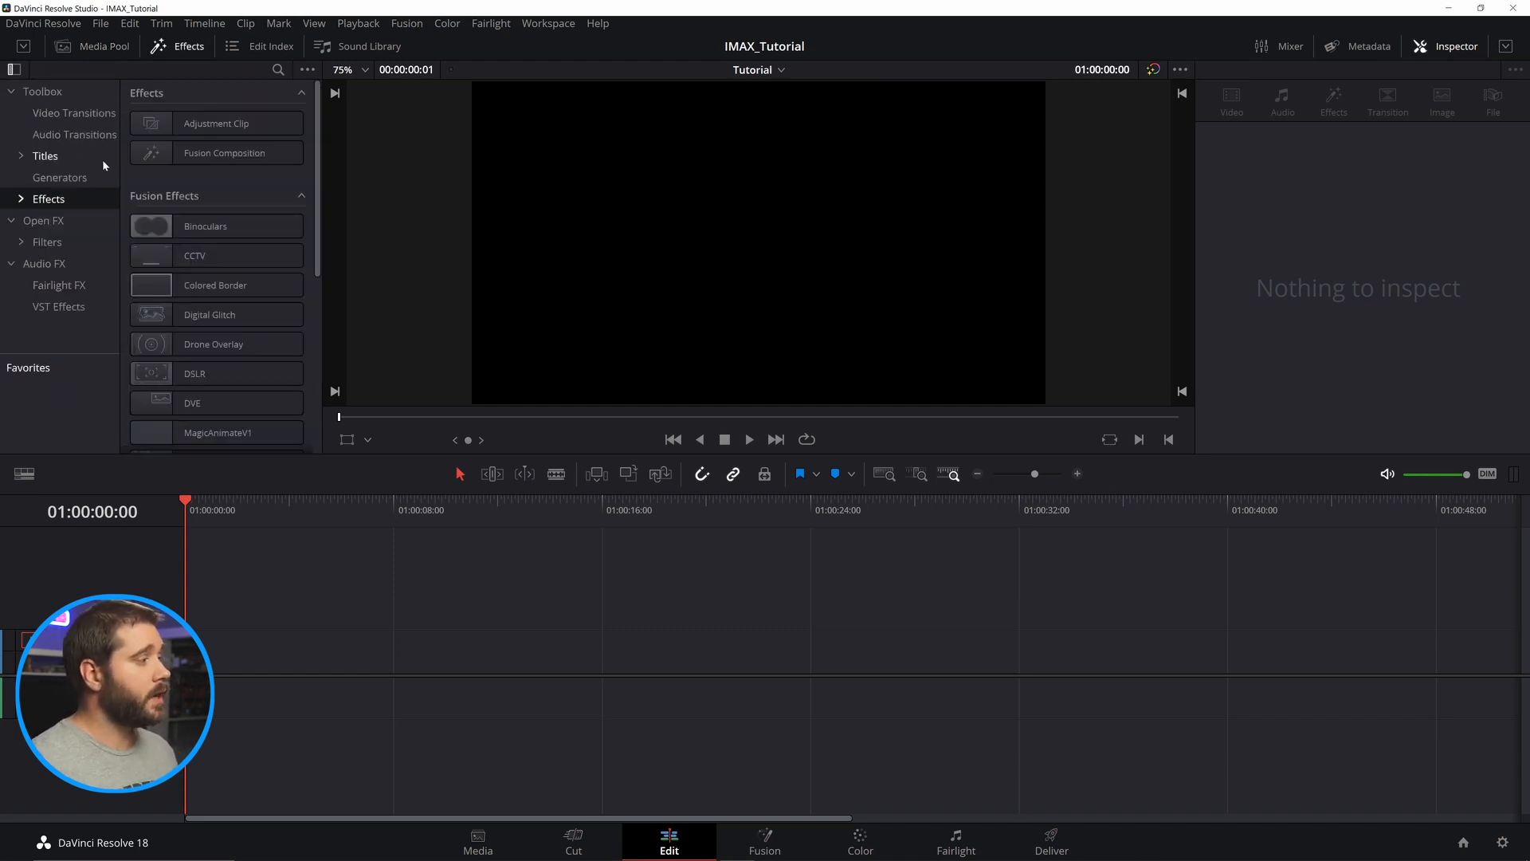
{"action": "left_click_drag", "start_coordinate": [217, 152], "coordinate": [239, 668]}
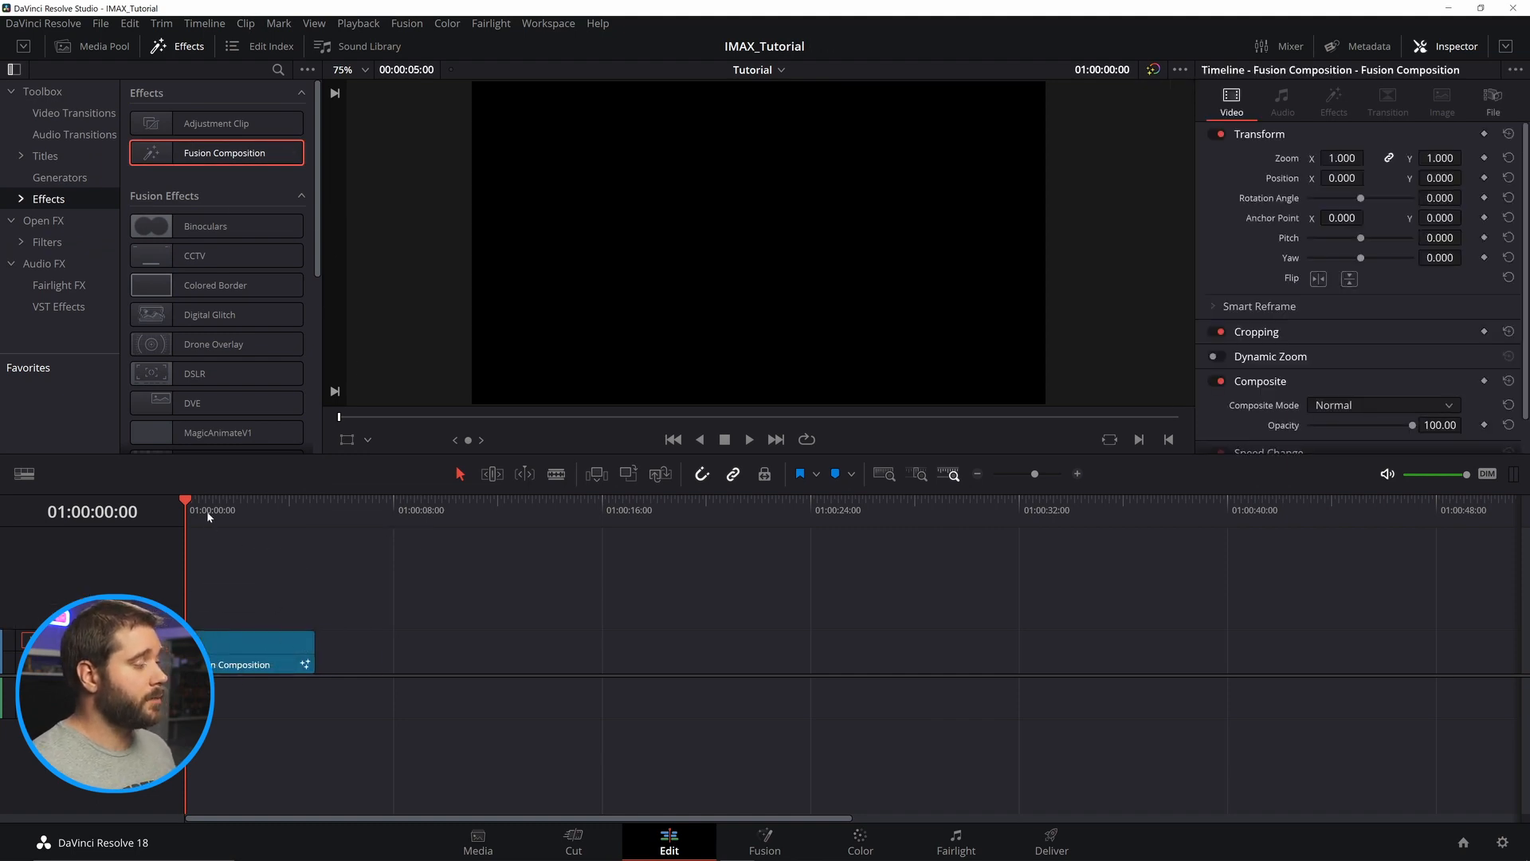
Change the Fusion Composition clip's duration to 00:00:40:00.
{"action": "right_click", "coordinate": [275, 651]}
{"action": "left_click", "coordinate": [359, 586]}
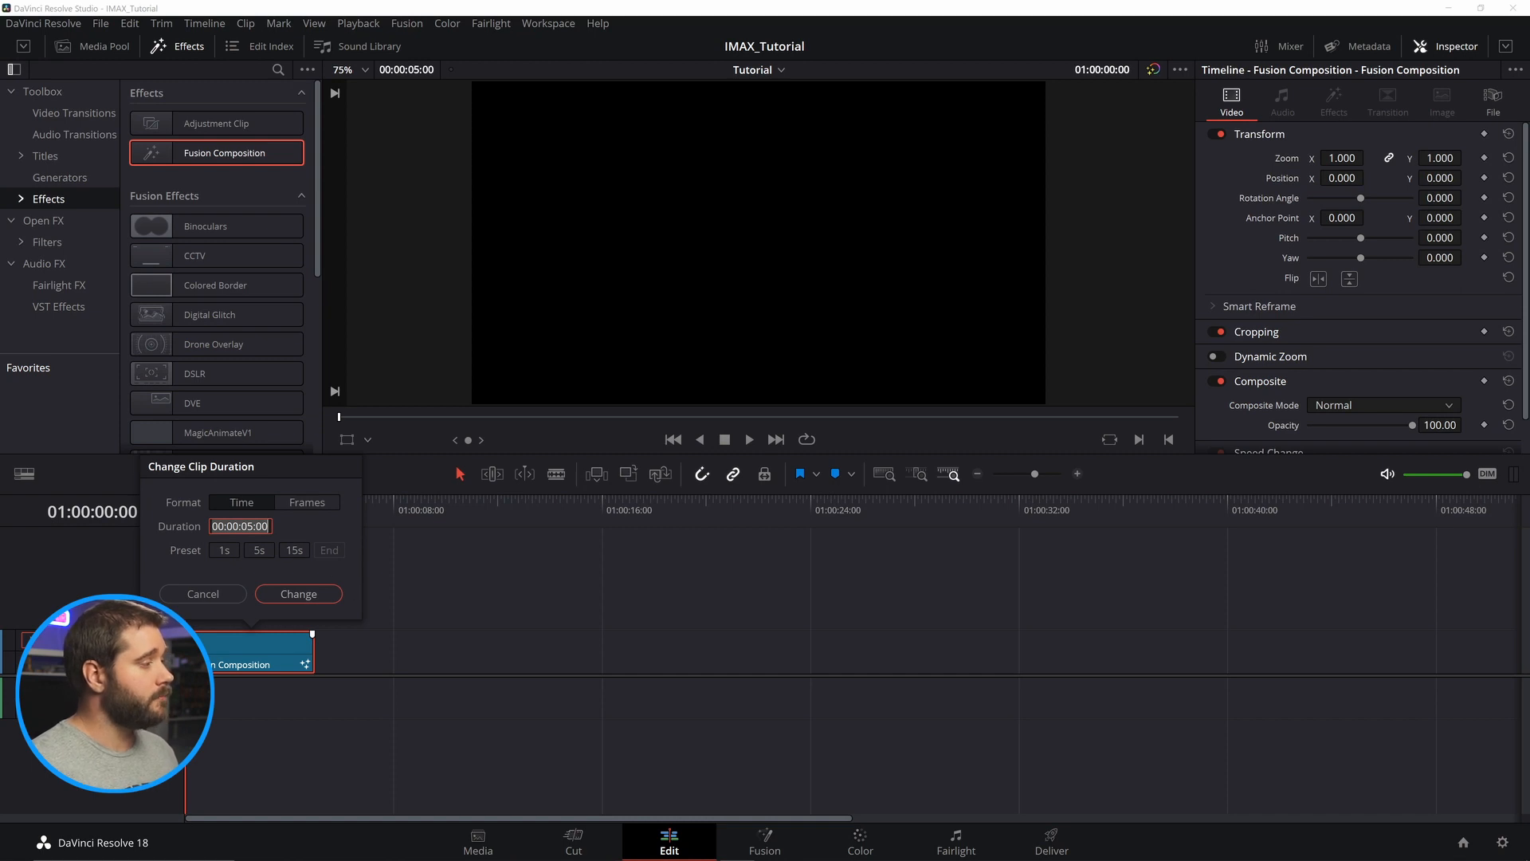
{"action": "left_click", "coordinate": [247, 526]}
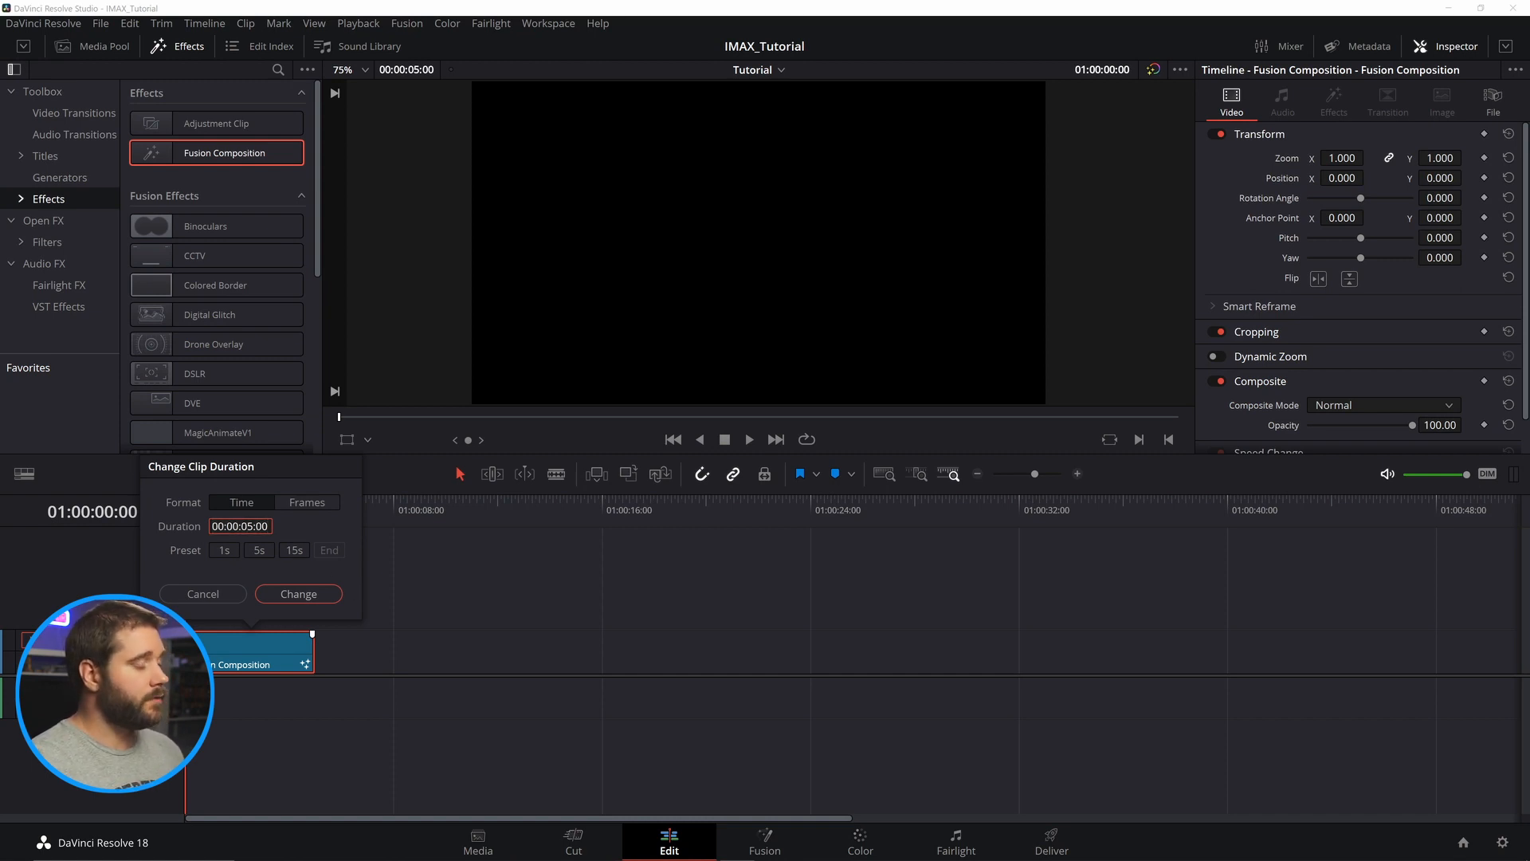
{"action": "left_click", "coordinate": [254, 526]}
{"action": "key", "text": "BackSpace"}
{"action": "type", "text": "40"}
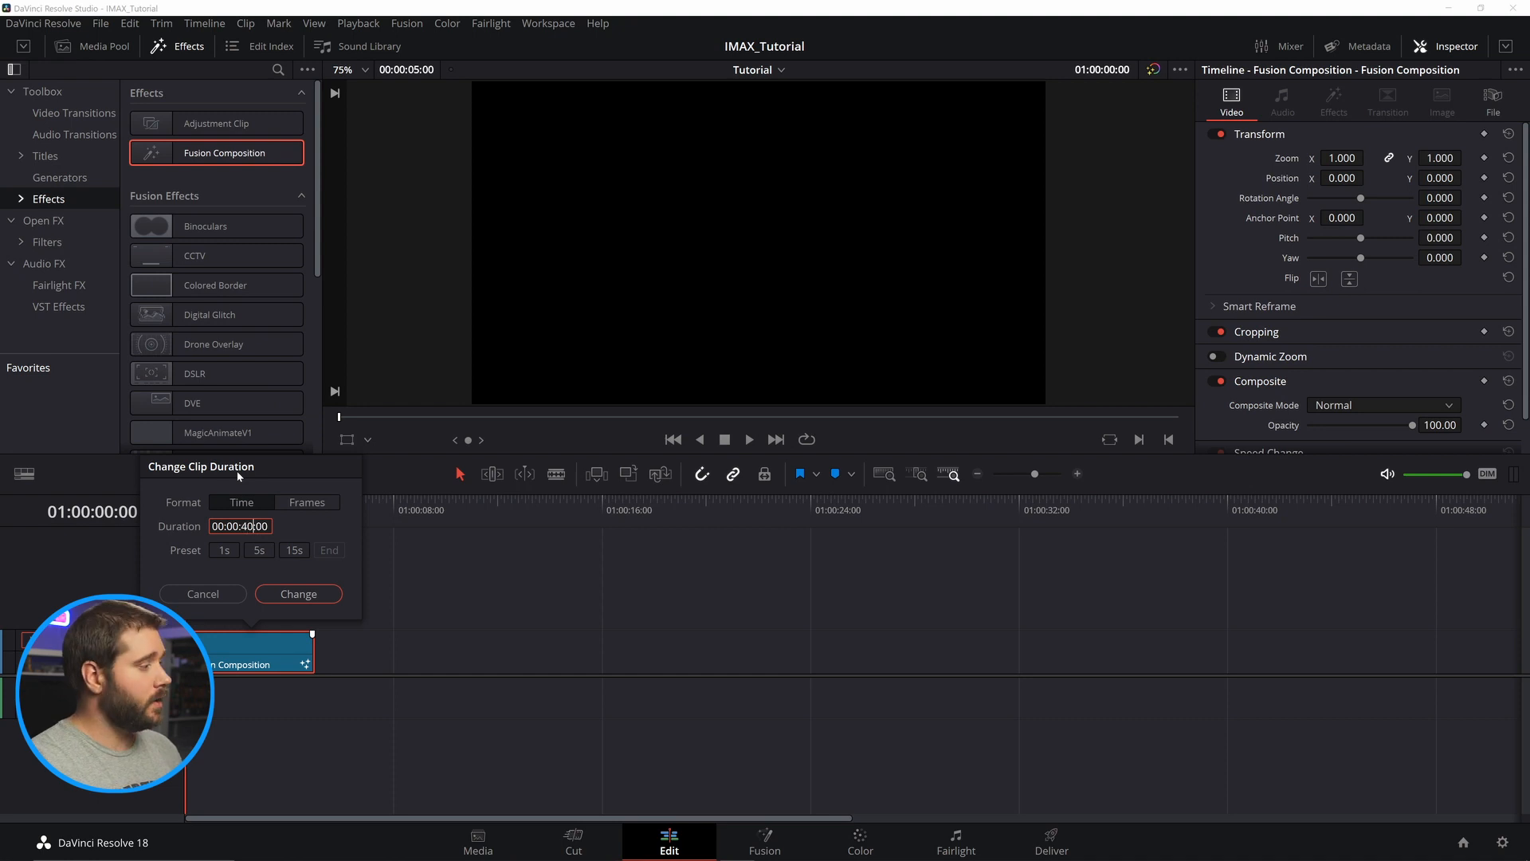
{"action": "left_click", "coordinate": [298, 595]}
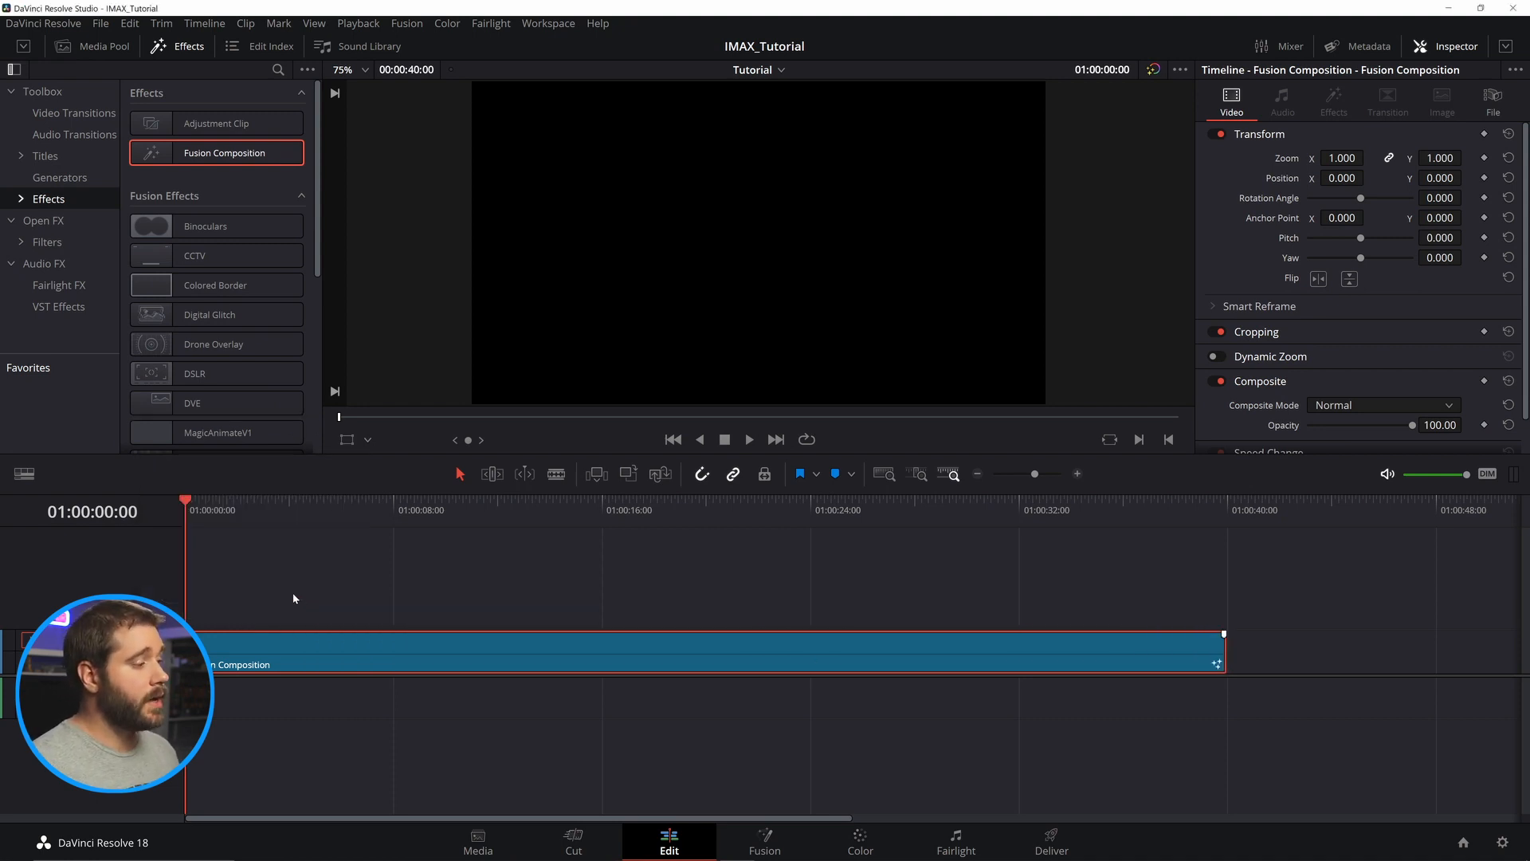
Check the timeline frame rate in the project's master settings, then close them without changes.
{"action": "left_click", "coordinate": [1504, 841]}
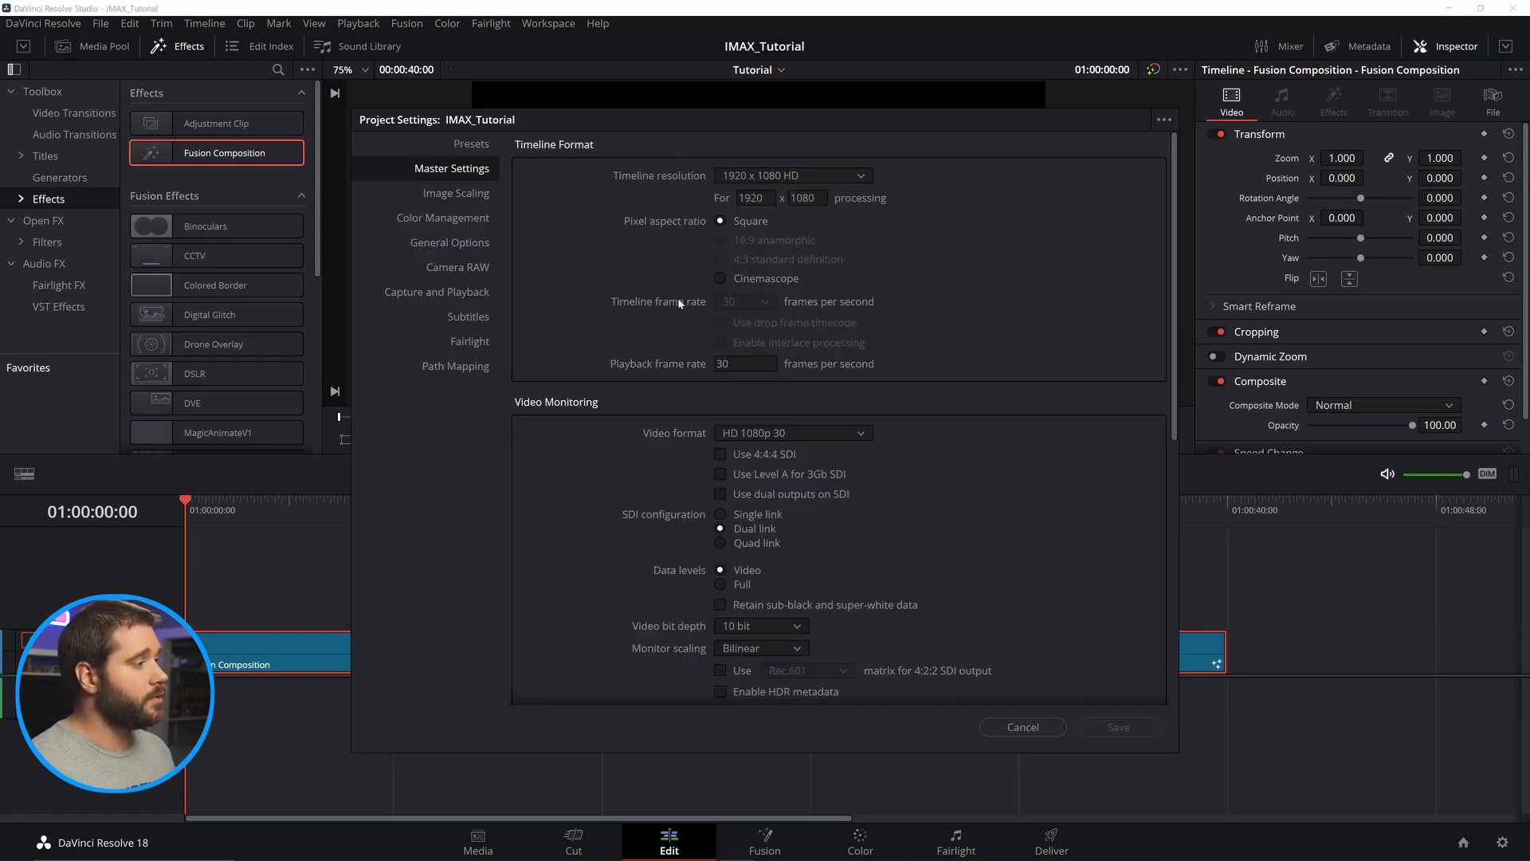
{"action": "left_click", "coordinate": [1043, 727]}
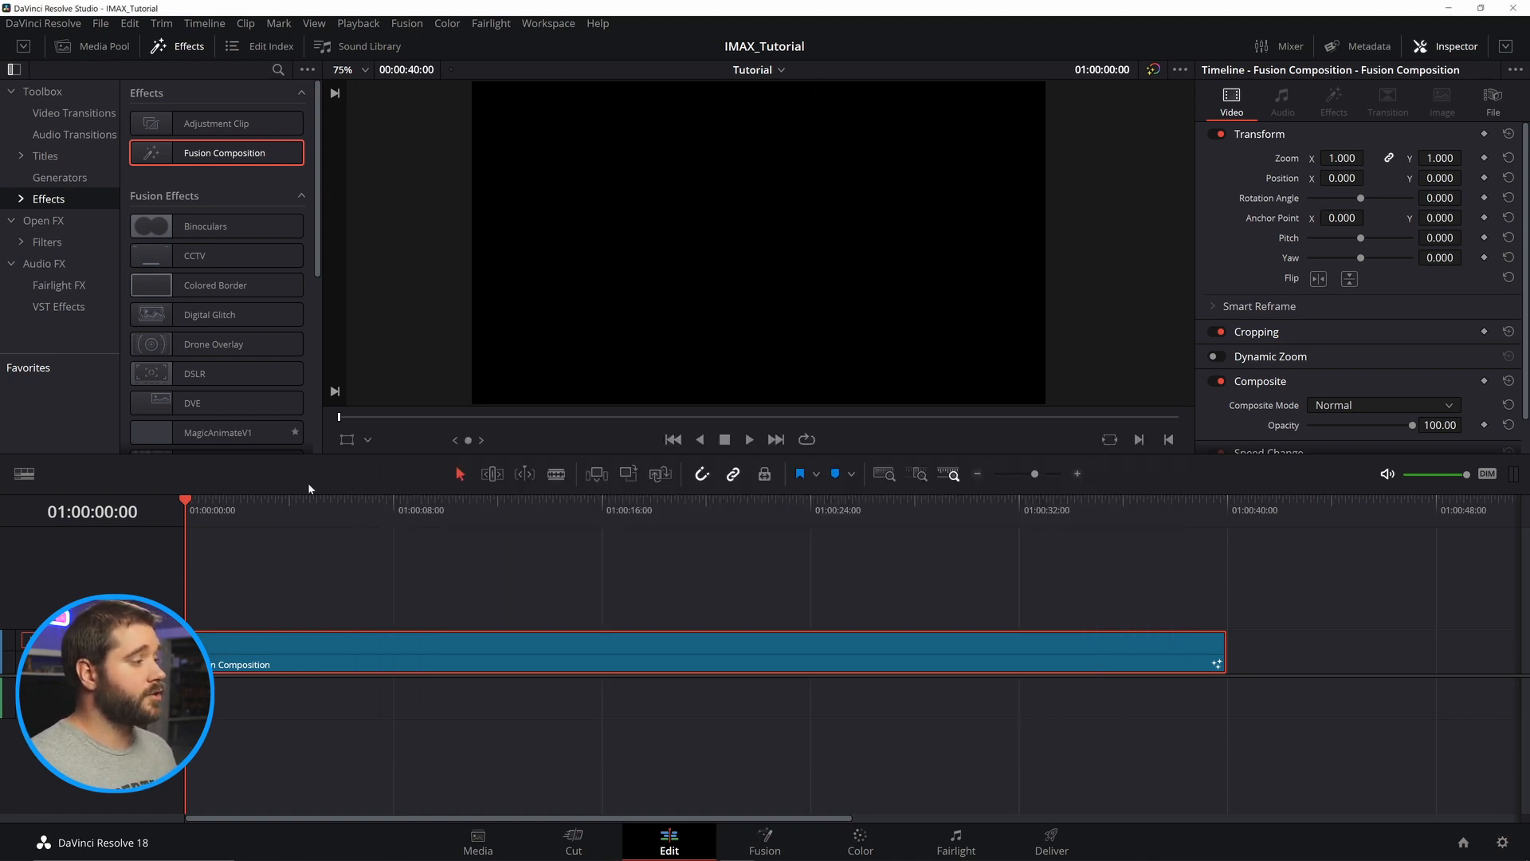
Open the composition in Fusion and bring in the Environ sequence as a MediaIn node feeding MediaOut1.
{"action": "left_click", "coordinate": [777, 844]}
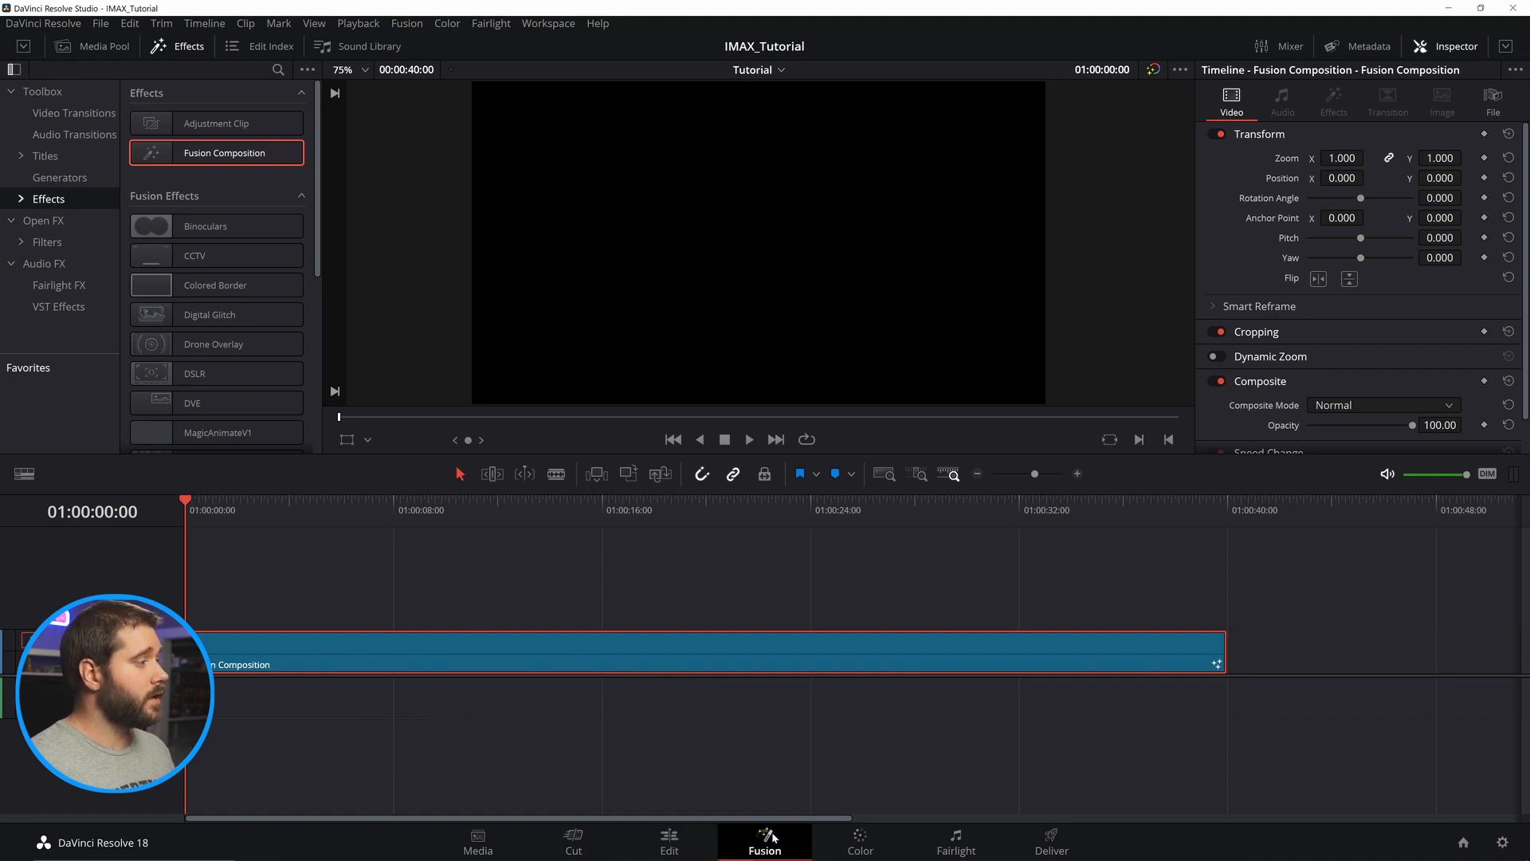
{"action": "left_click_drag", "start_coordinate": [638, 667], "coordinate": [933, 745]}
{"action": "scroll", "coordinate": [930, 746], "scroll_direction": "up", "scroll_amount": 5}
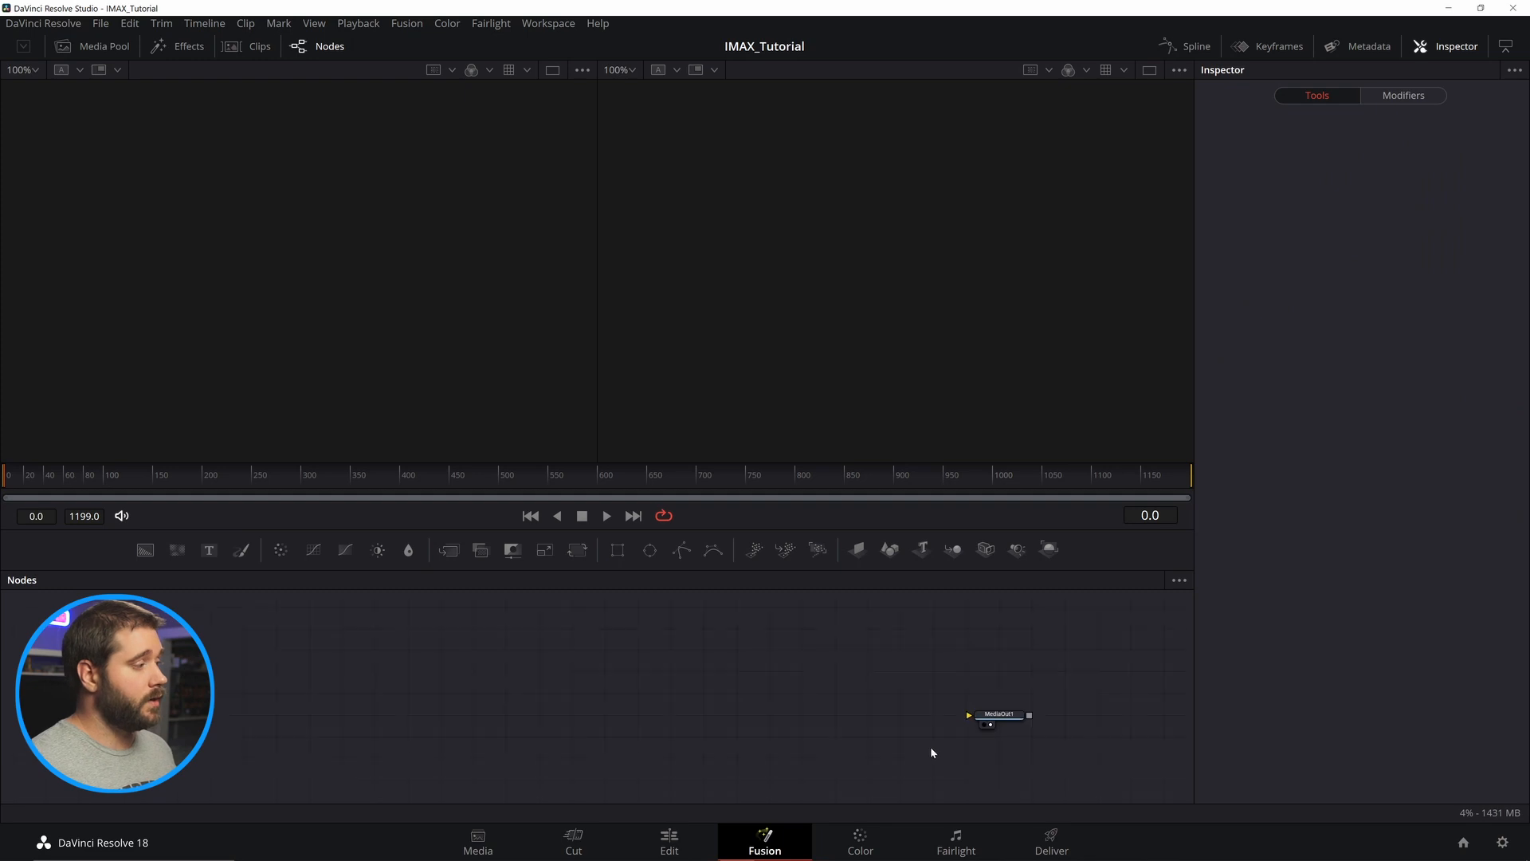
{"action": "left_click", "coordinate": [93, 50]}
{"action": "left_click_drag", "start_coordinate": [279, 187], "coordinate": [1067, 687]}
{"action": "left_click", "coordinate": [1068, 691]}
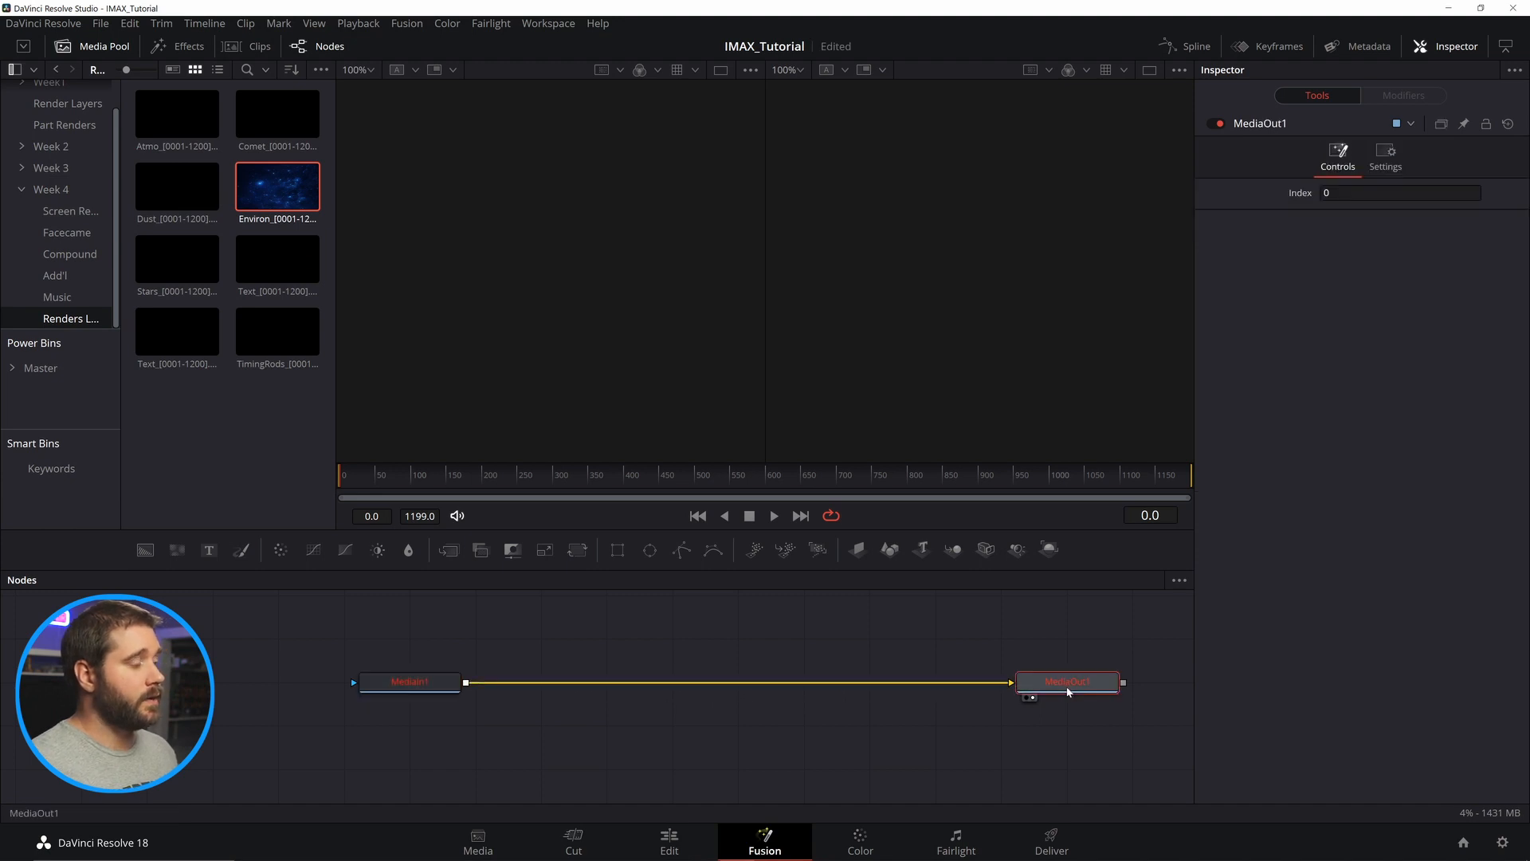
Map MediaIn1's Red, Green, Blue and Alpha channels to Env.R, Env.G, Env.B and Env.A.
{"action": "left_click", "coordinate": [419, 687]}
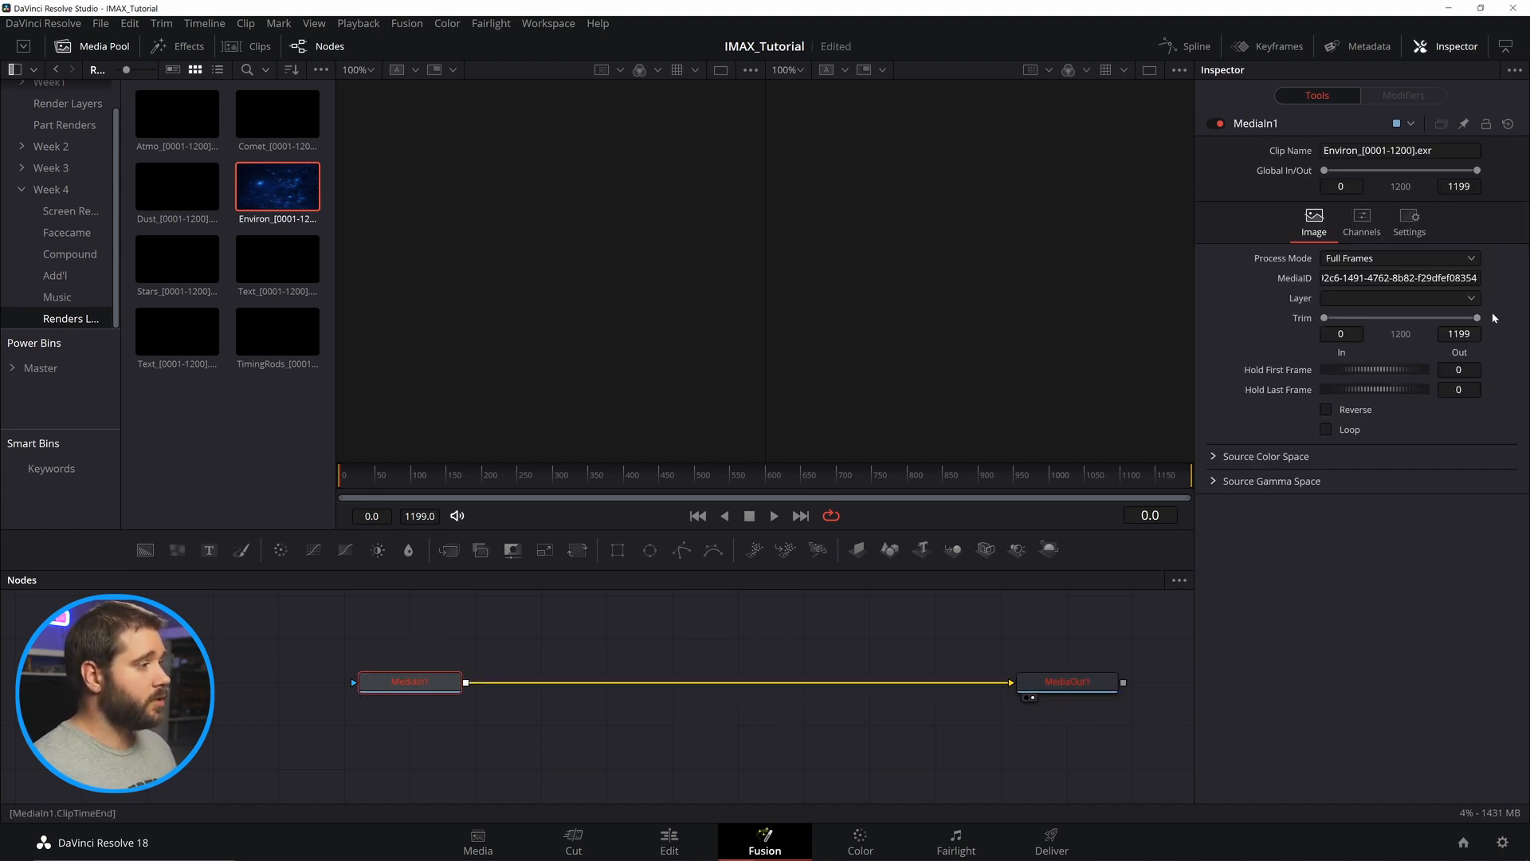
{"action": "left_click", "coordinate": [1361, 231]}
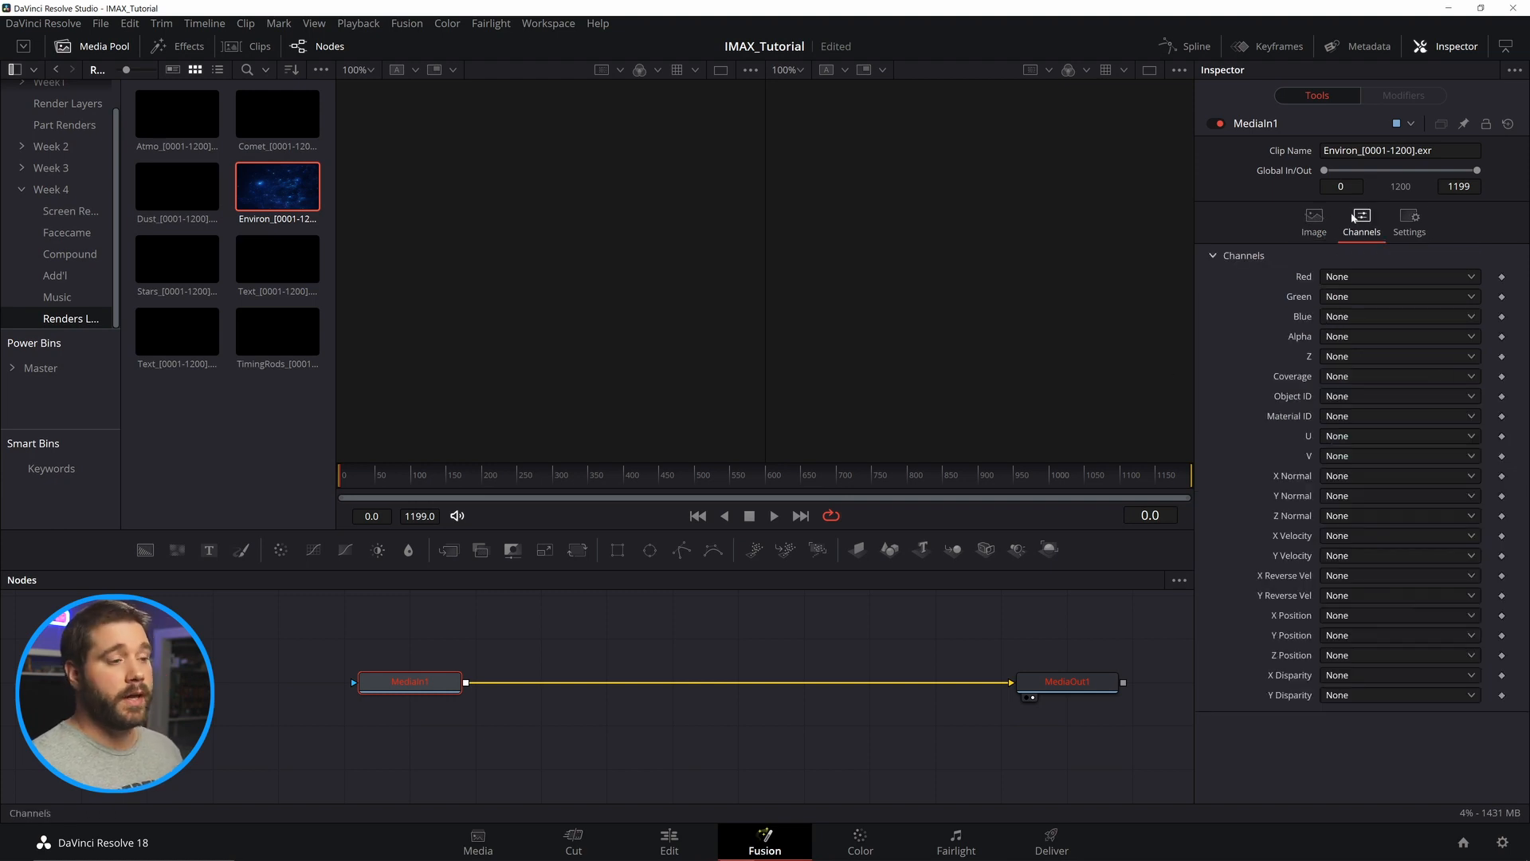
{"action": "left_click", "coordinate": [1375, 274]}
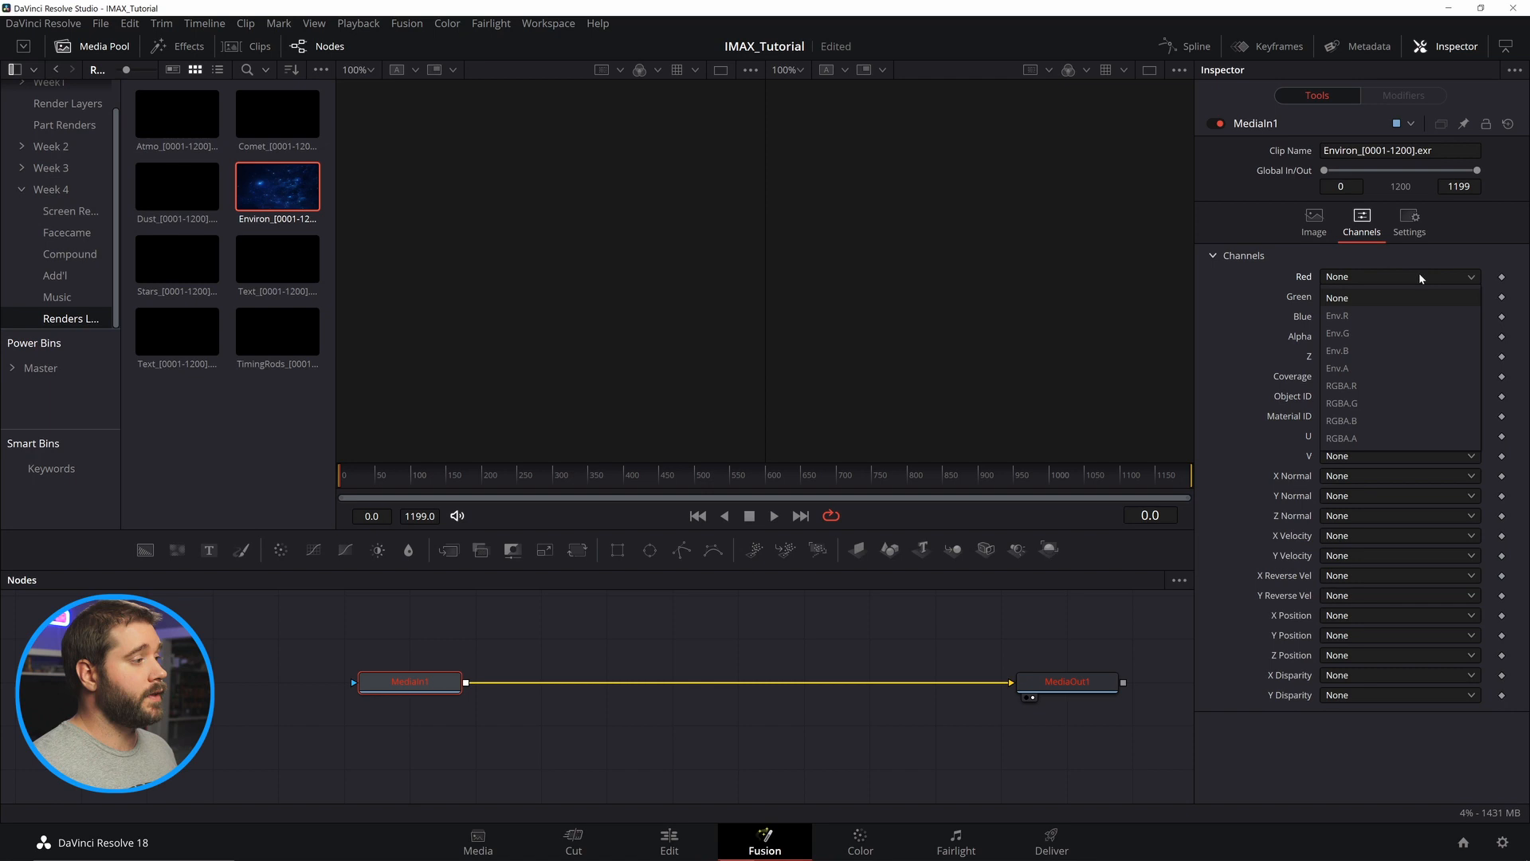
{"action": "left_click", "coordinate": [1377, 314]}
{"action": "left_click", "coordinate": [1379, 296]}
{"action": "left_click", "coordinate": [1362, 353]}
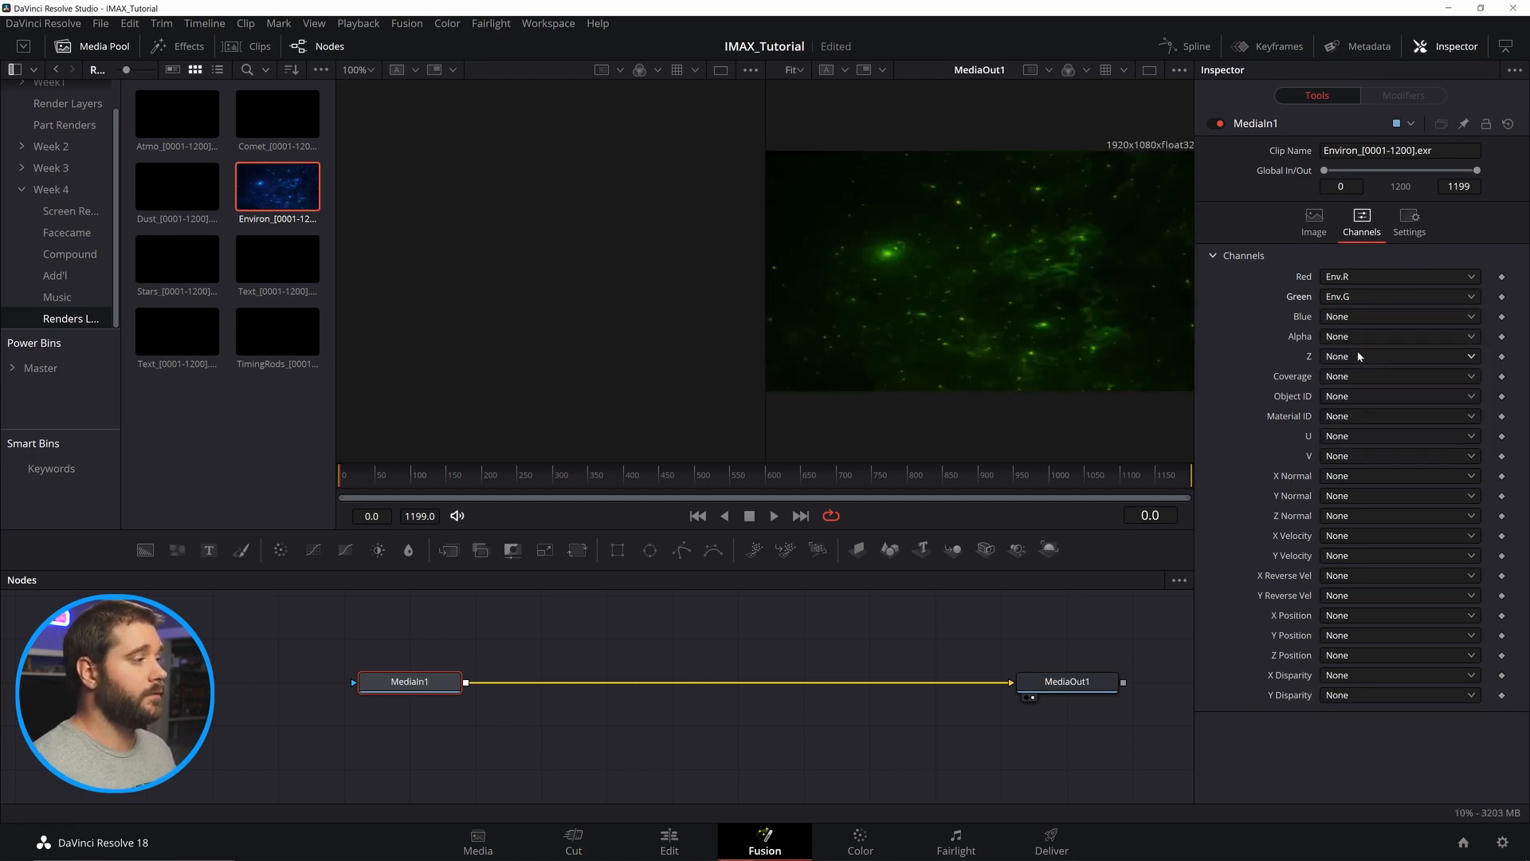
{"action": "left_click", "coordinate": [1355, 316]}
{"action": "left_click", "coordinate": [1346, 389]}
{"action": "left_click", "coordinate": [1351, 335]}
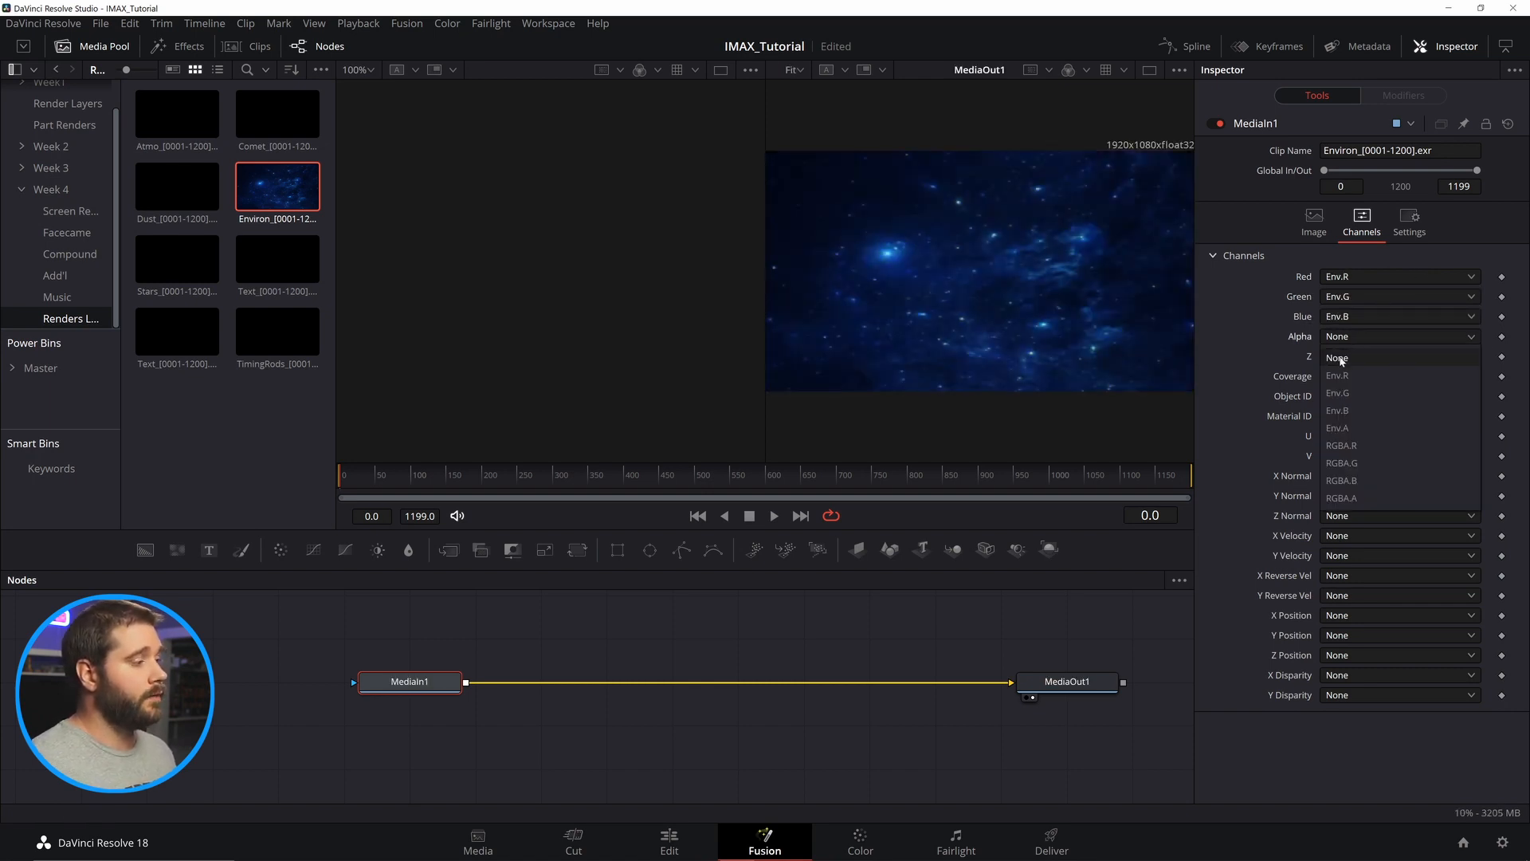
{"action": "left_click", "coordinate": [1348, 423]}
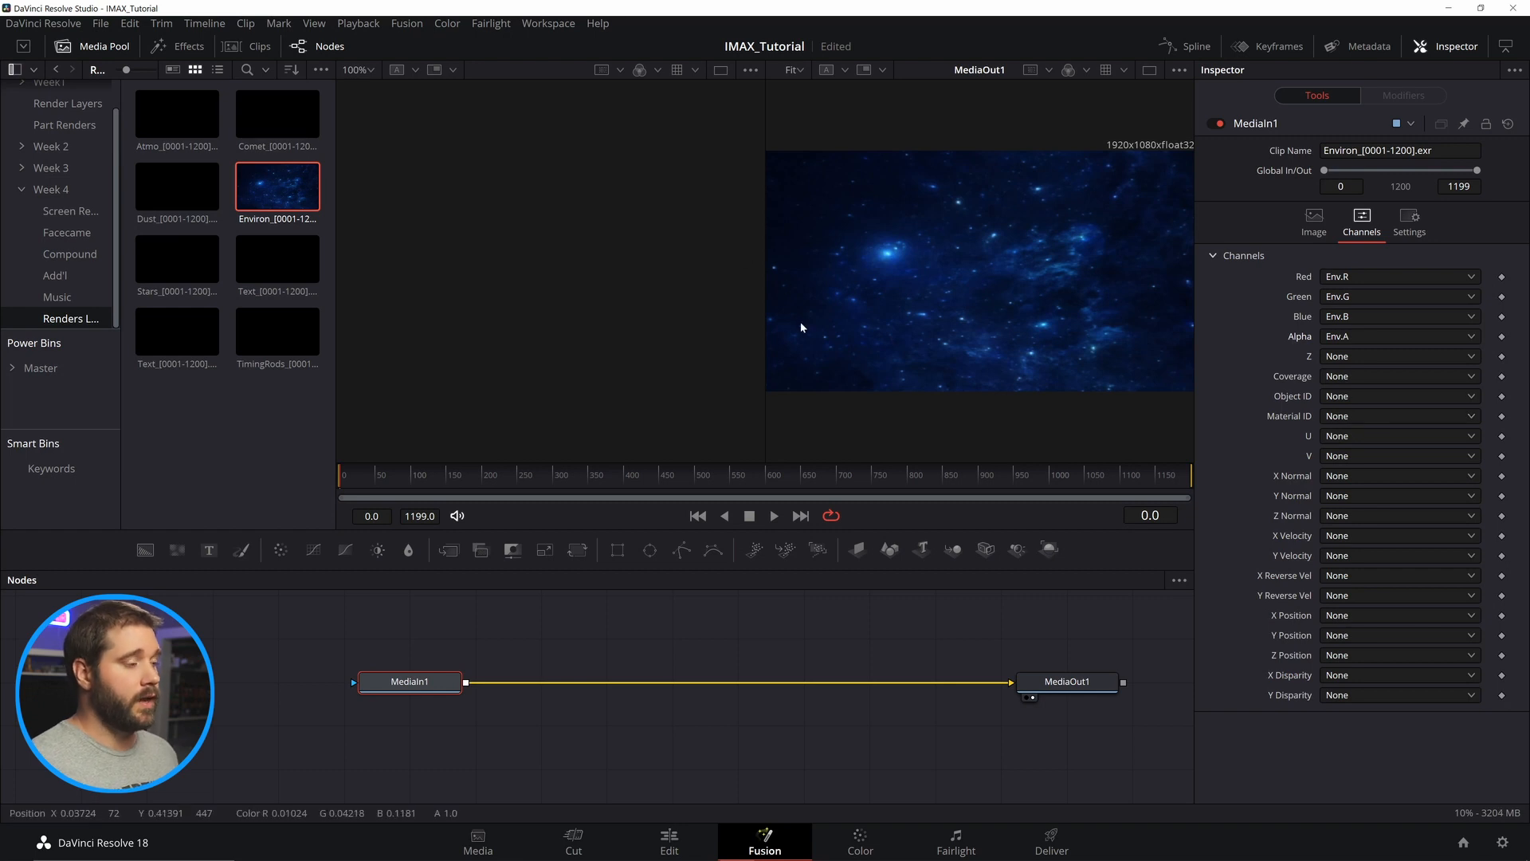
Add the Dust sequence as a second MediaIn node and map its channels to RGBA.R, RGBA.G, RGBA.B and RGBA.A.
{"action": "left_click", "coordinate": [645, 601]}
{"action": "left_click_drag", "start_coordinate": [177, 185], "coordinate": [740, 654]}
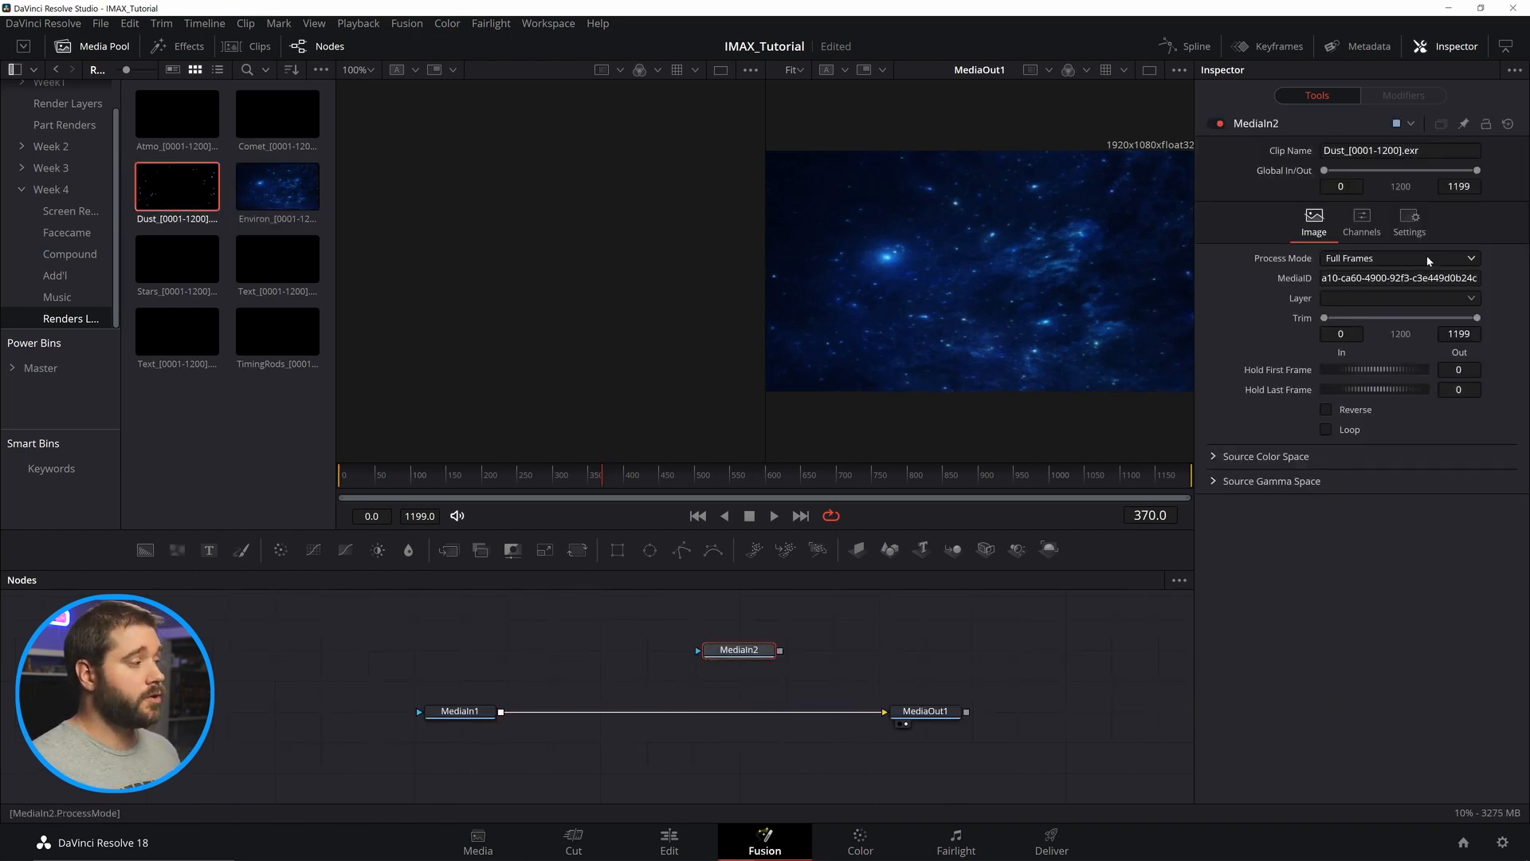
{"action": "left_click", "coordinate": [1361, 222]}
{"action": "left_click", "coordinate": [1359, 277]}
{"action": "left_click", "coordinate": [1358, 315]}
{"action": "left_click", "coordinate": [1371, 296]}
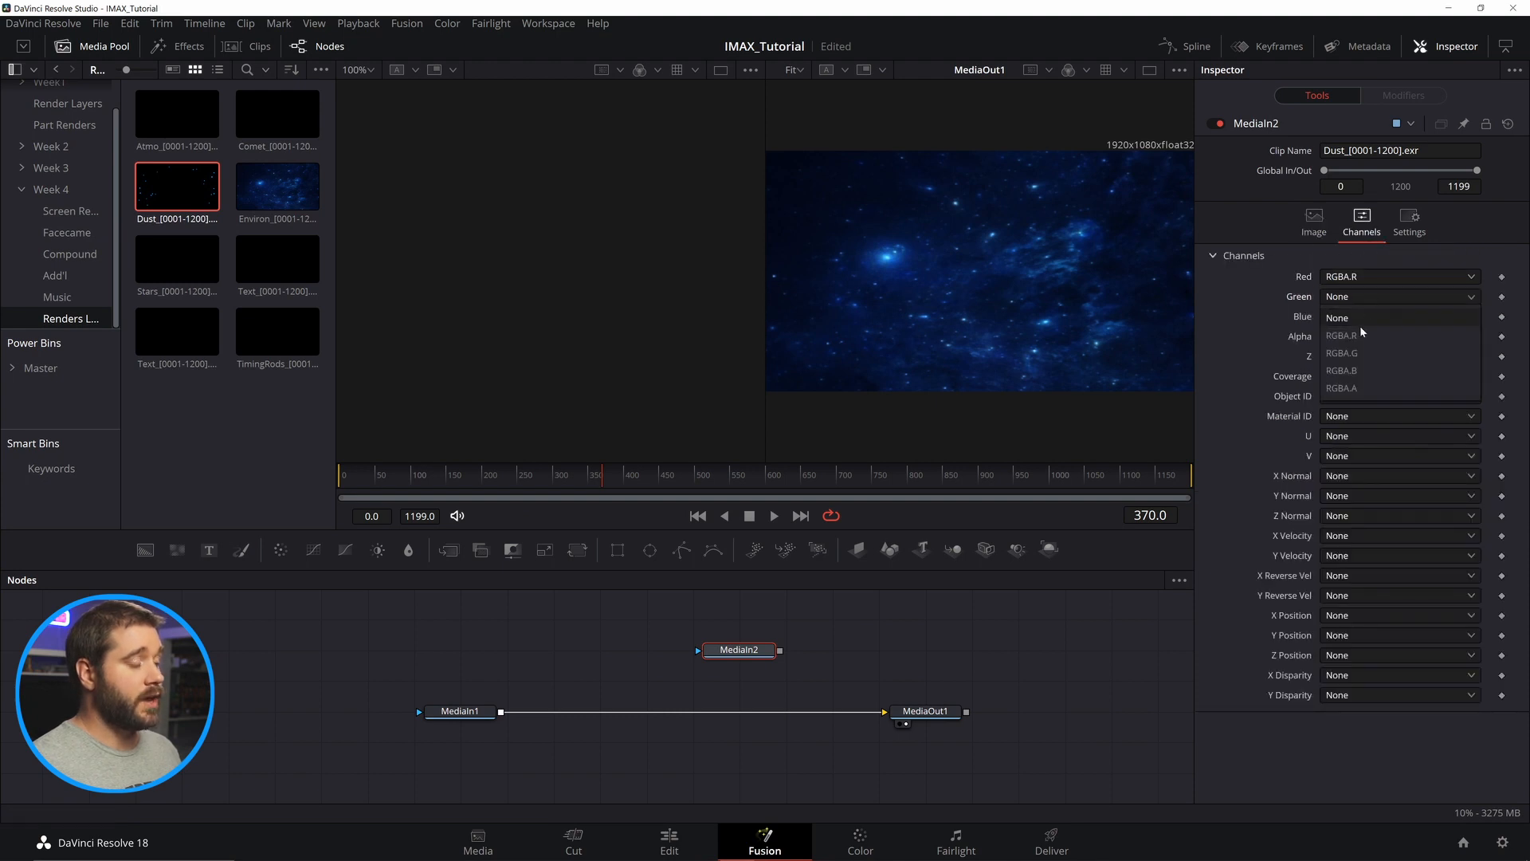
{"action": "left_click", "coordinate": [1359, 352]}
{"action": "left_click", "coordinate": [1370, 316]}
{"action": "left_click", "coordinate": [1359, 390]}
{"action": "left_click", "coordinate": [1371, 338]}
{"action": "left_click", "coordinate": [1347, 428]}
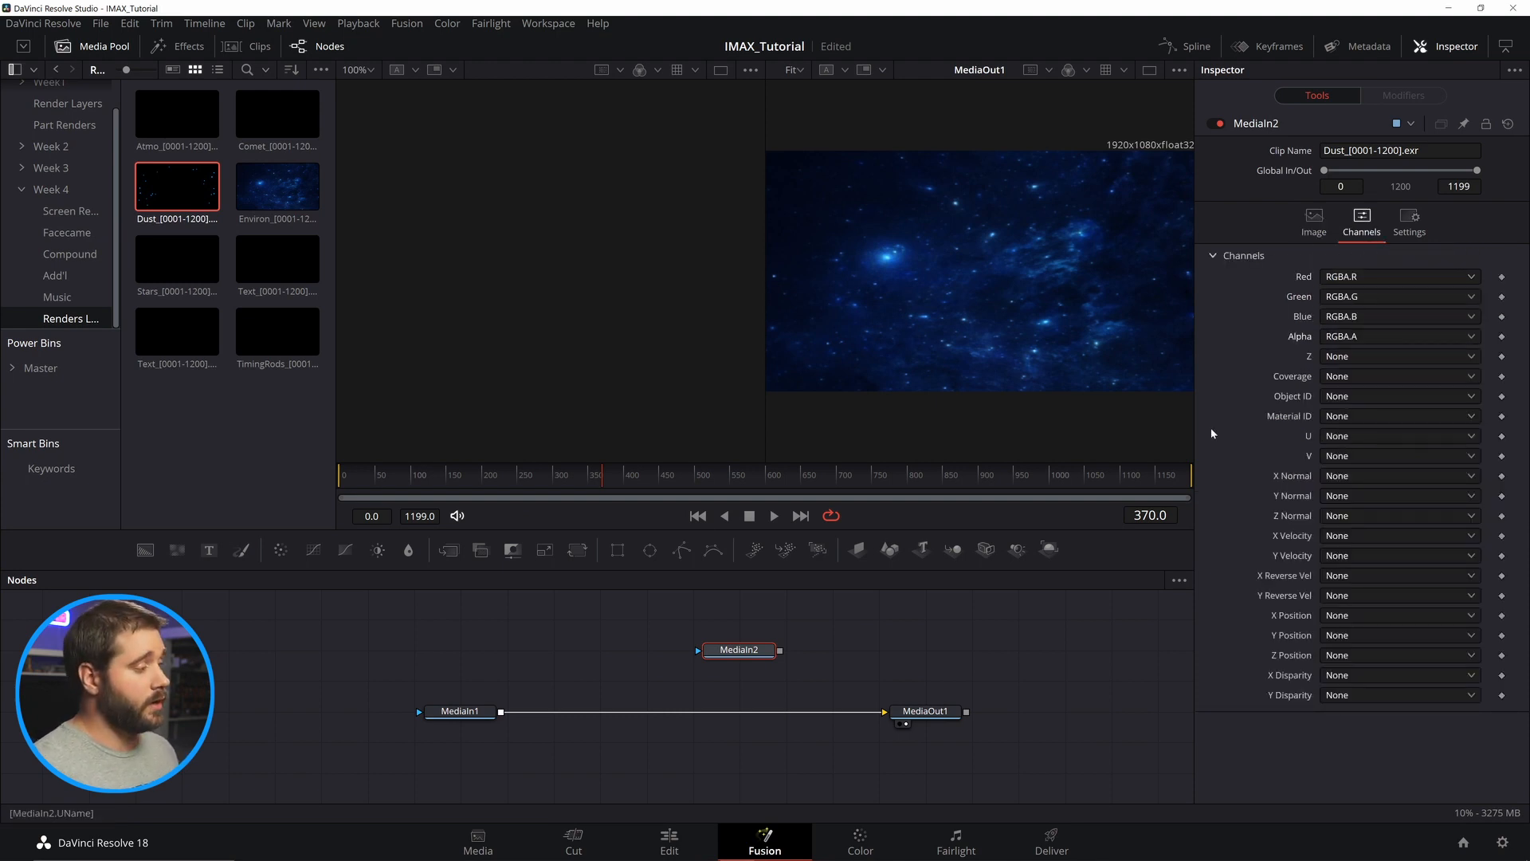
Rename the Environ MediaIn node to Env.
{"action": "left_click", "coordinate": [467, 710]}
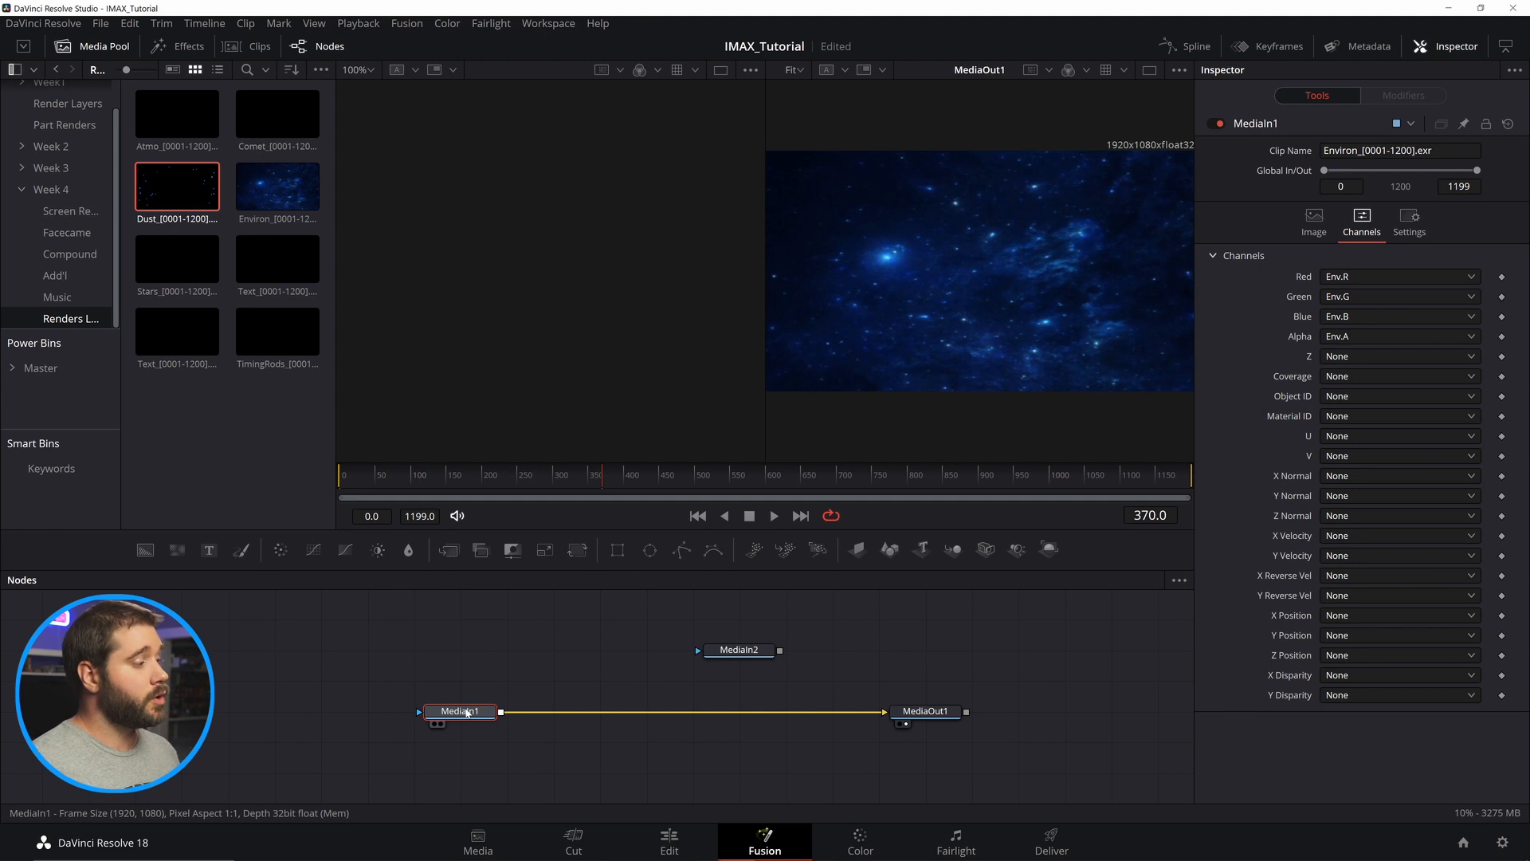
{"action": "key", "text": "F2"}
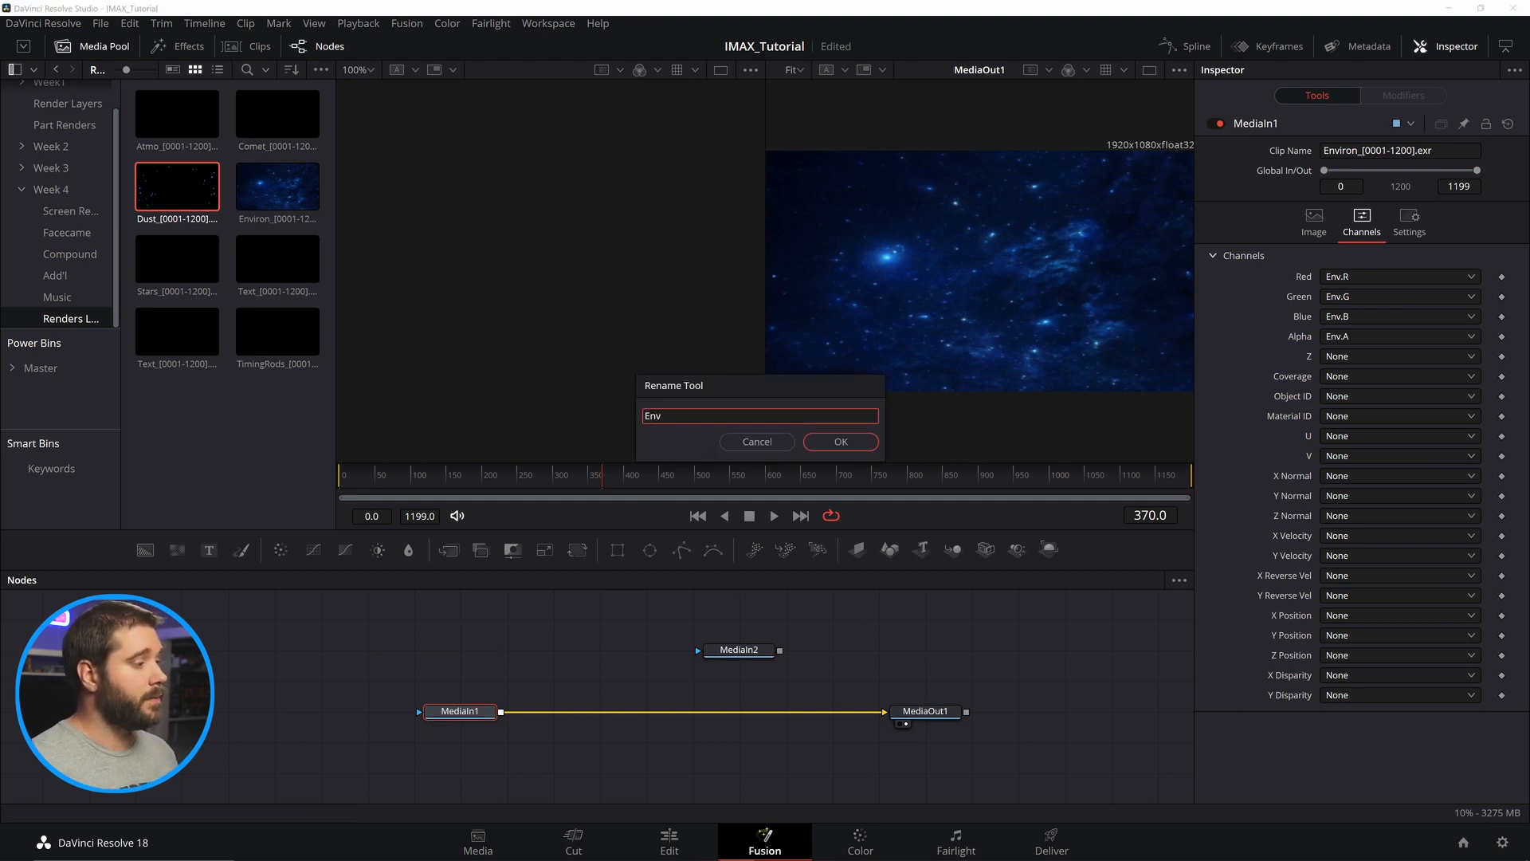
{"action": "key", "text": "Return"}
Rename the second MediaIn node to Dust.
{"action": "left_click", "coordinate": [741, 650]}
{"action": "key", "text": "F2"}
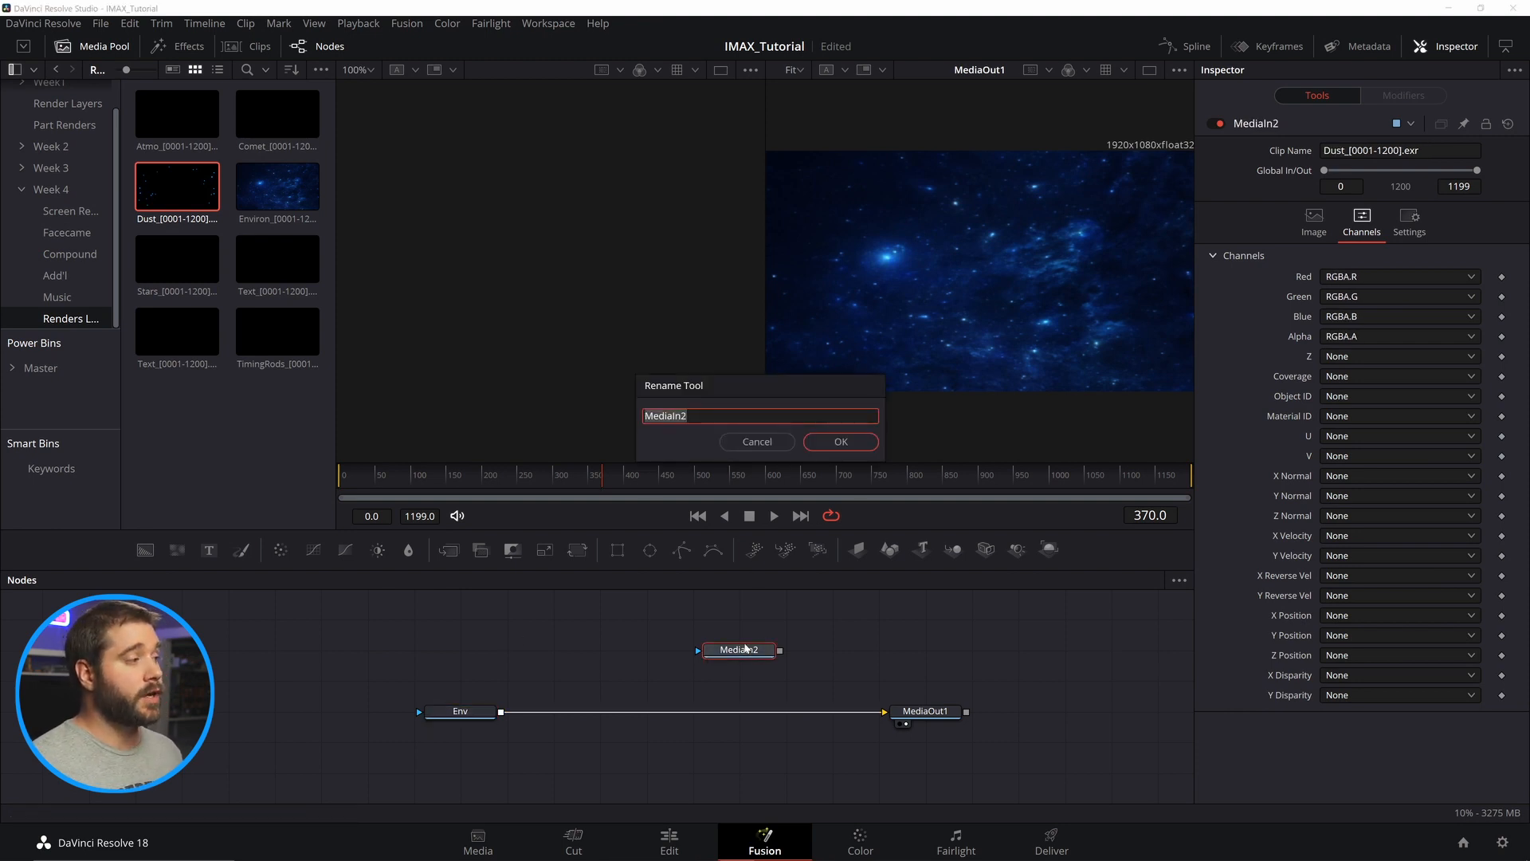
{"action": "type", "text": "D"}
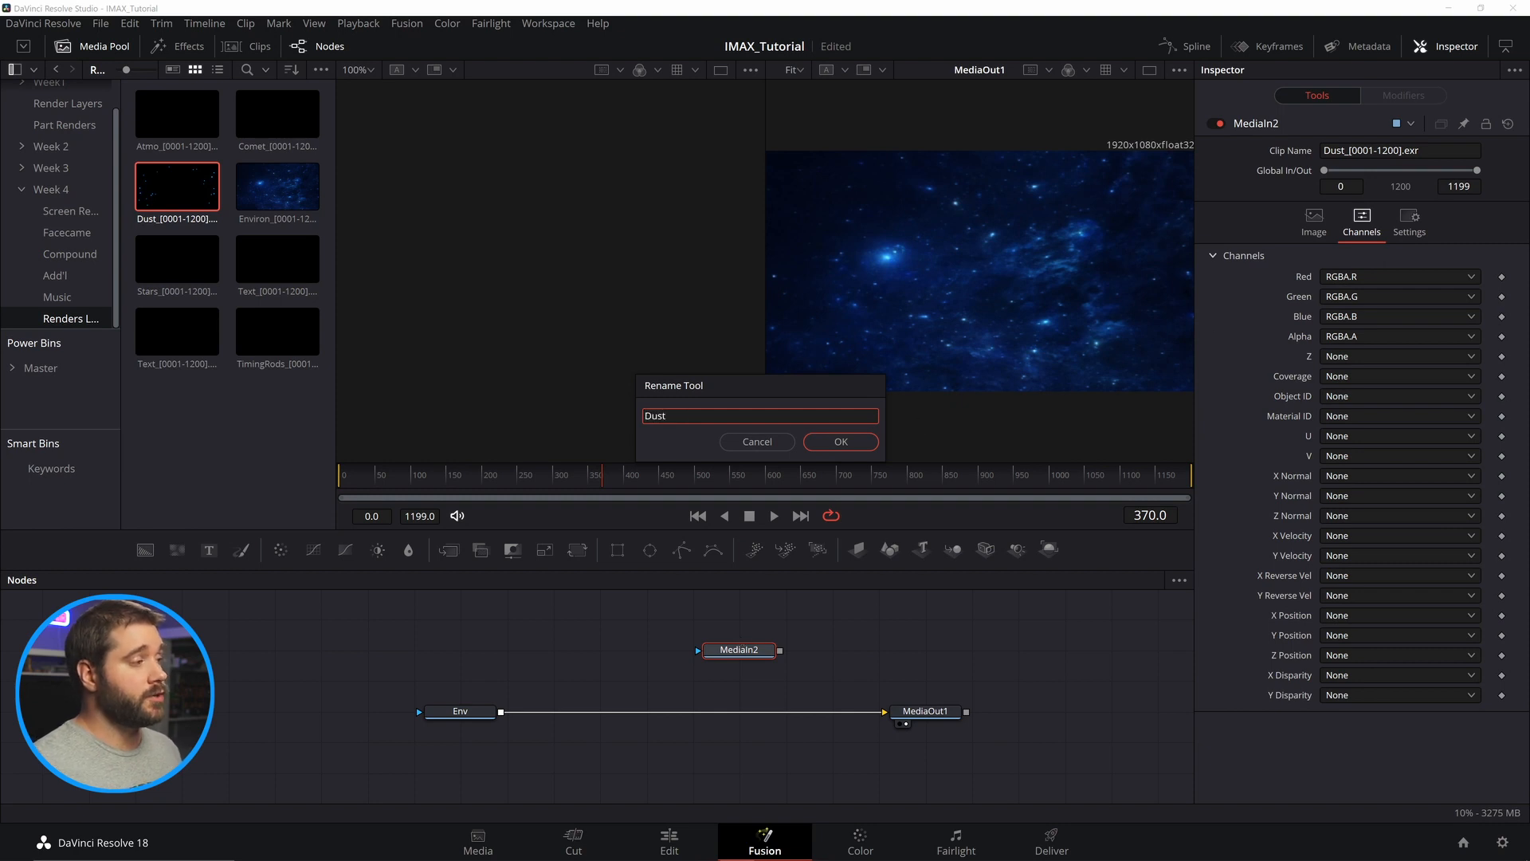
{"action": "type", "text": "ust"}
{"action": "key", "text": "Return"}
Add the Atmo sequence as another MediaIn node and start mapping its channels.
{"action": "left_click_drag", "start_coordinate": [177, 113], "coordinate": [599, 649]}
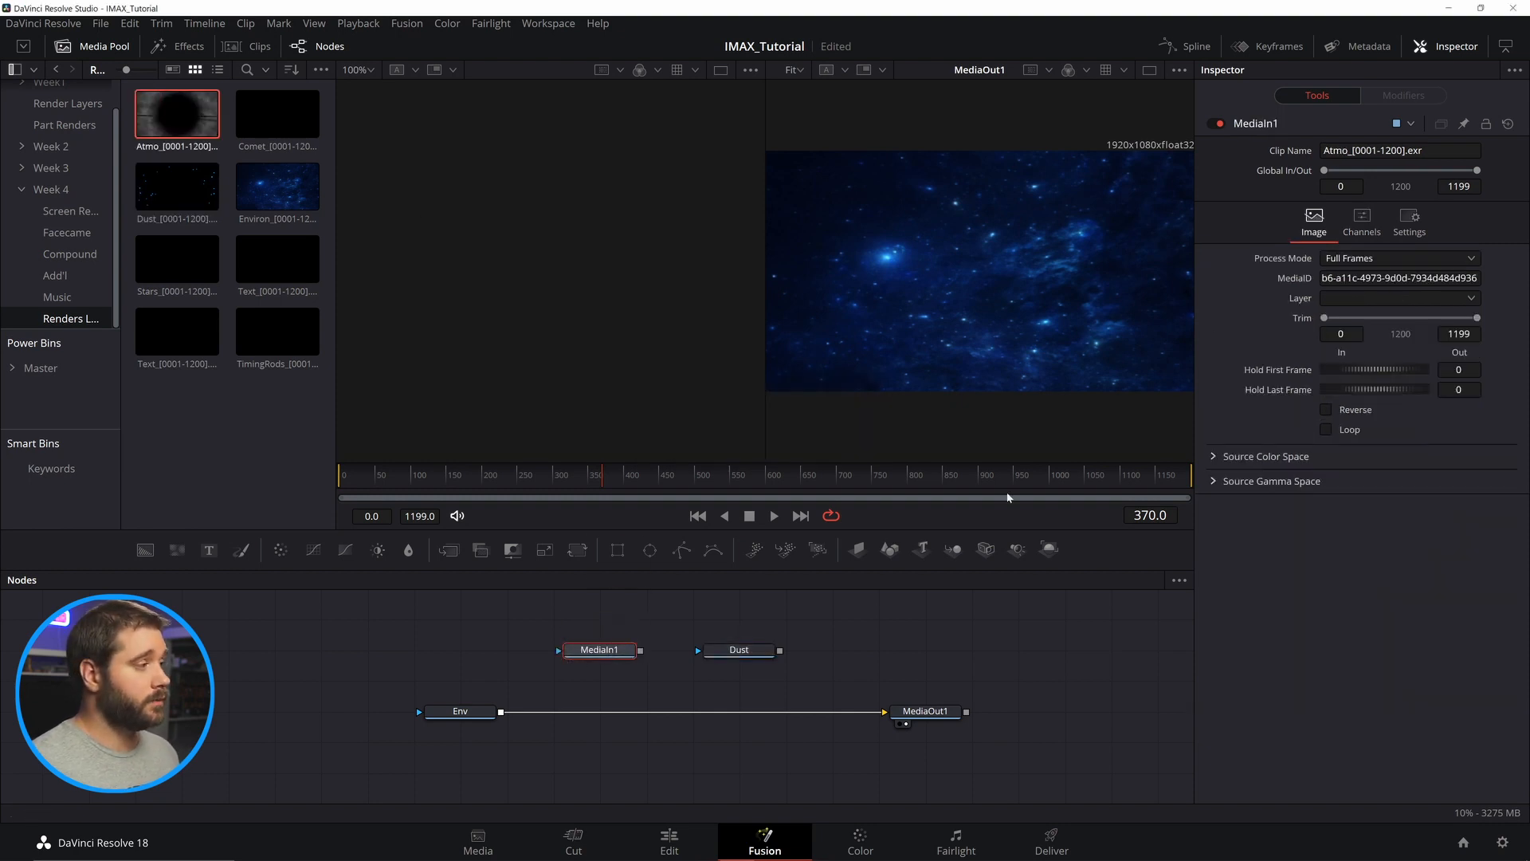
{"action": "left_click", "coordinate": [1362, 223]}
{"action": "left_click", "coordinate": [1400, 276]}
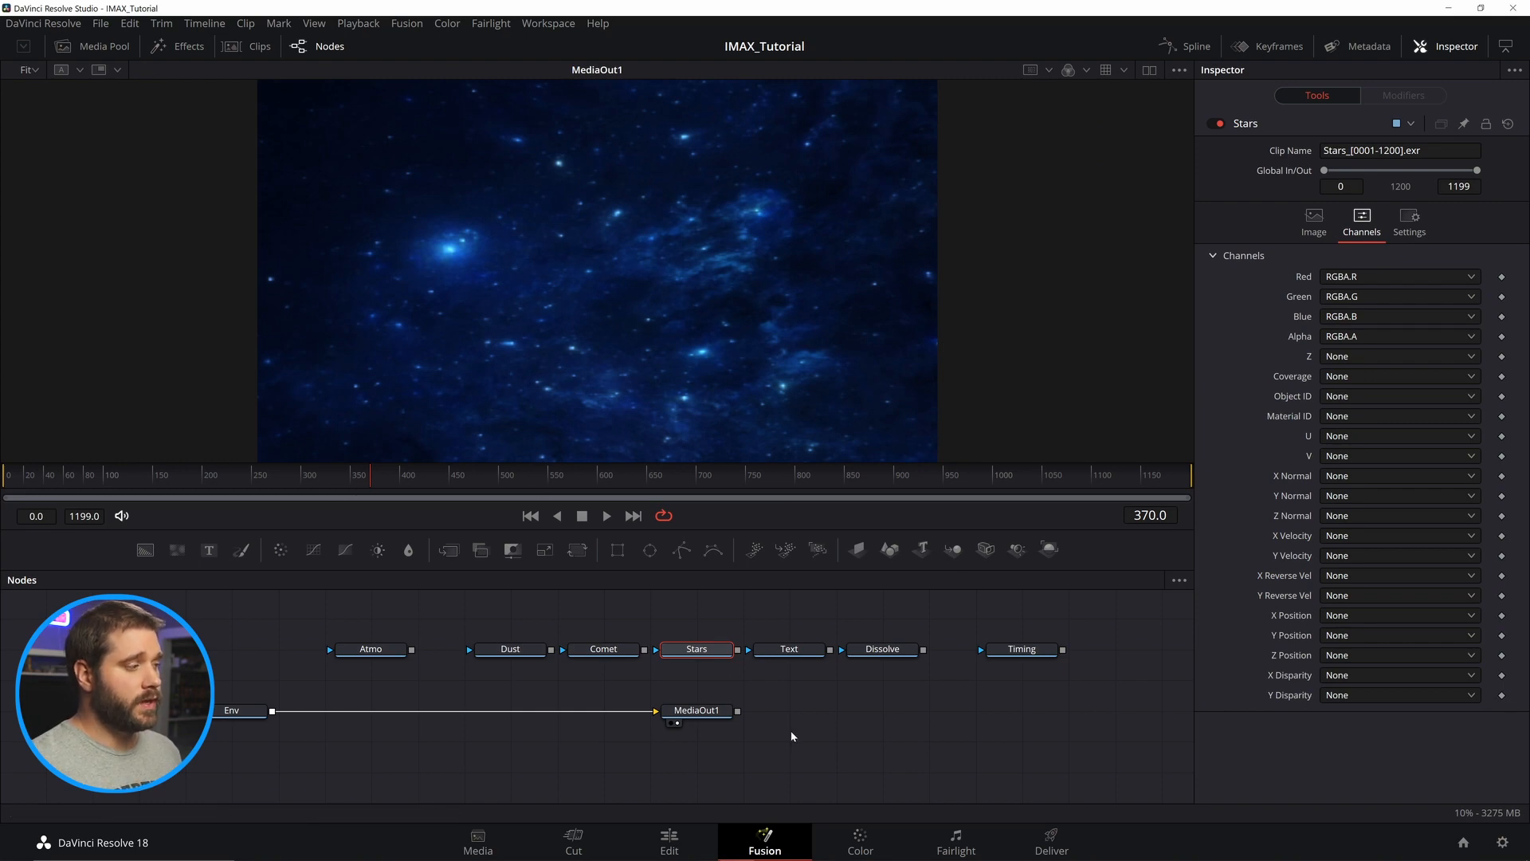
Compare the Blender render window with the Fusion viewer image.
{"action": "mouse_move", "coordinate": [771, 848]}
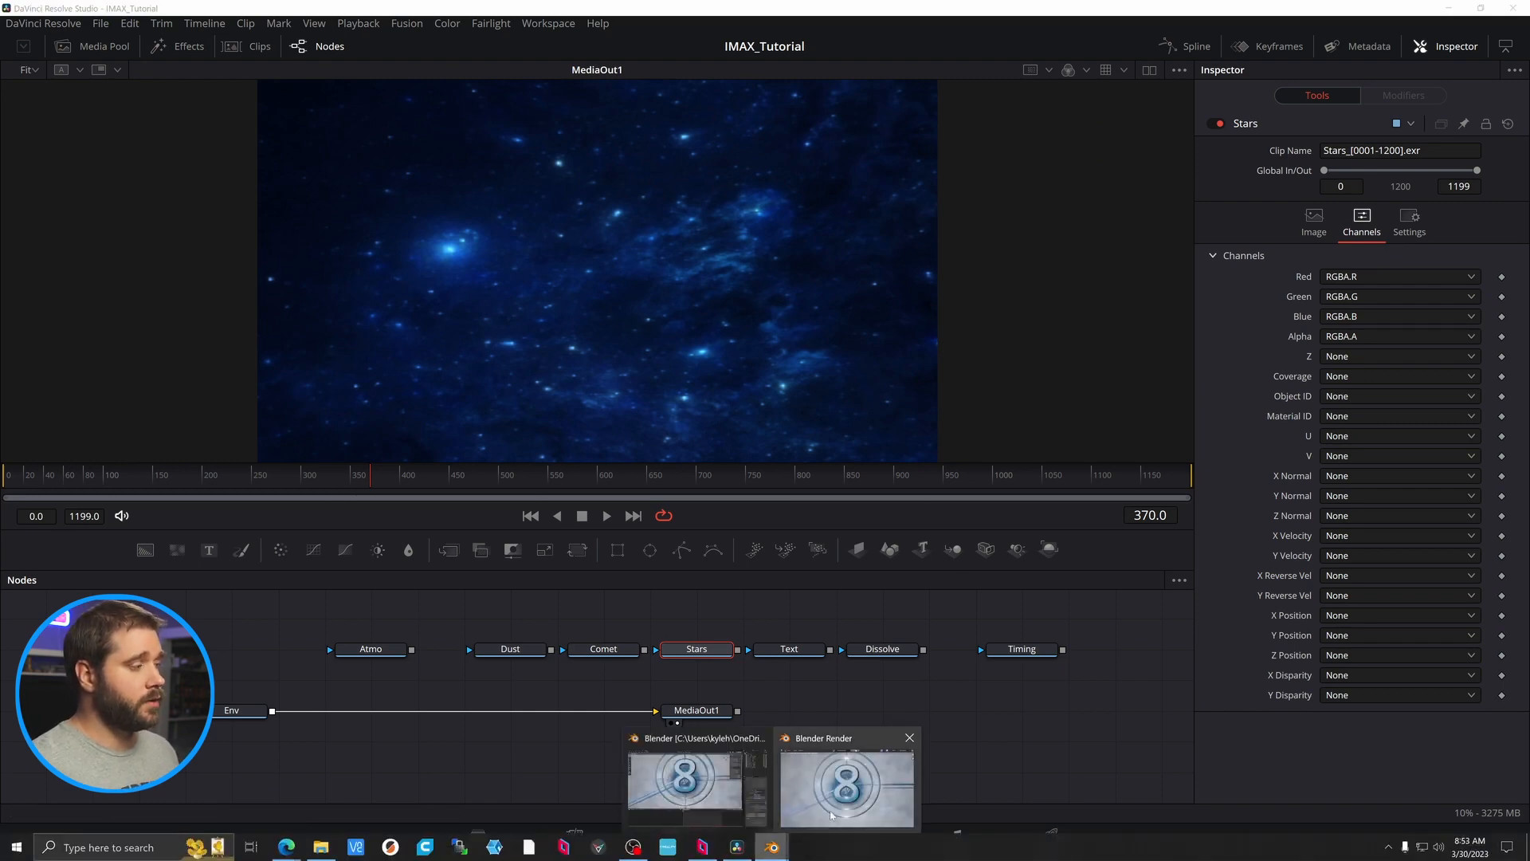
{"action": "left_click", "coordinate": [846, 785]}
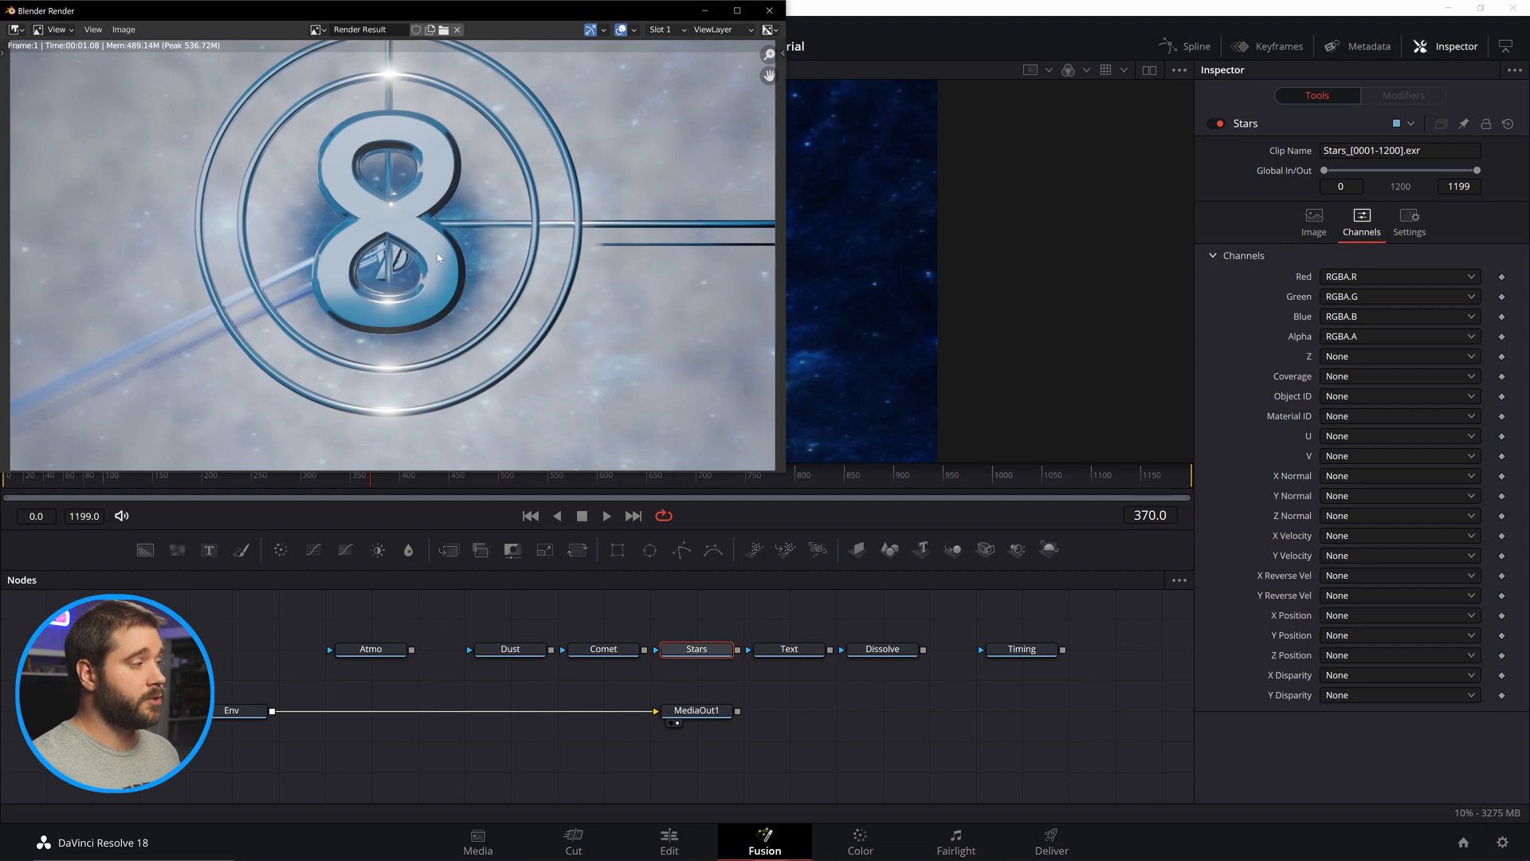
{"action": "left_click", "coordinate": [775, 850]}
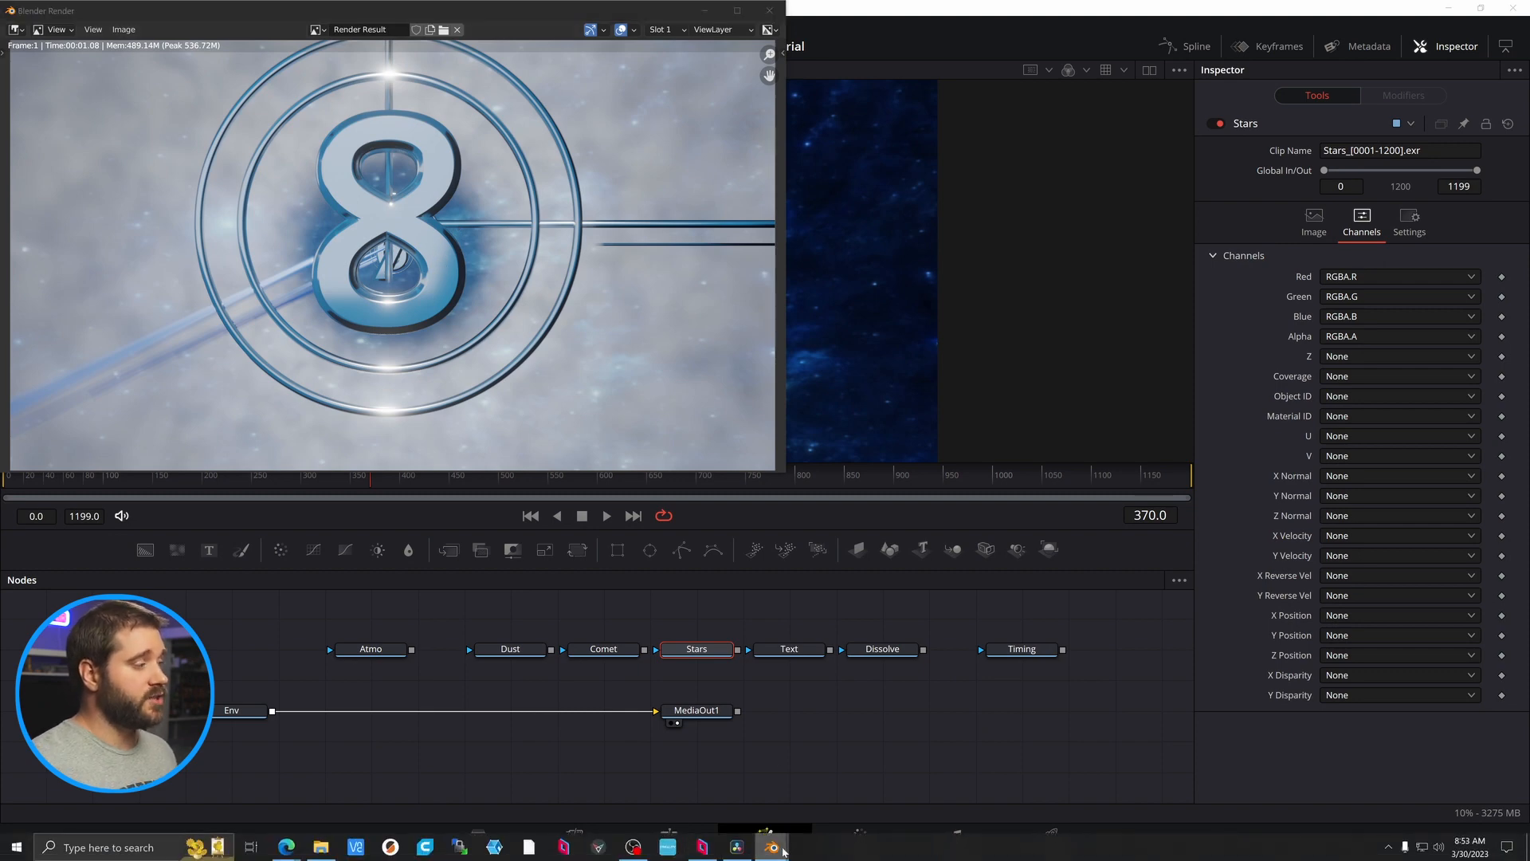
{"action": "left_click", "coordinate": [721, 789]}
{"action": "left_click", "coordinate": [737, 853]}
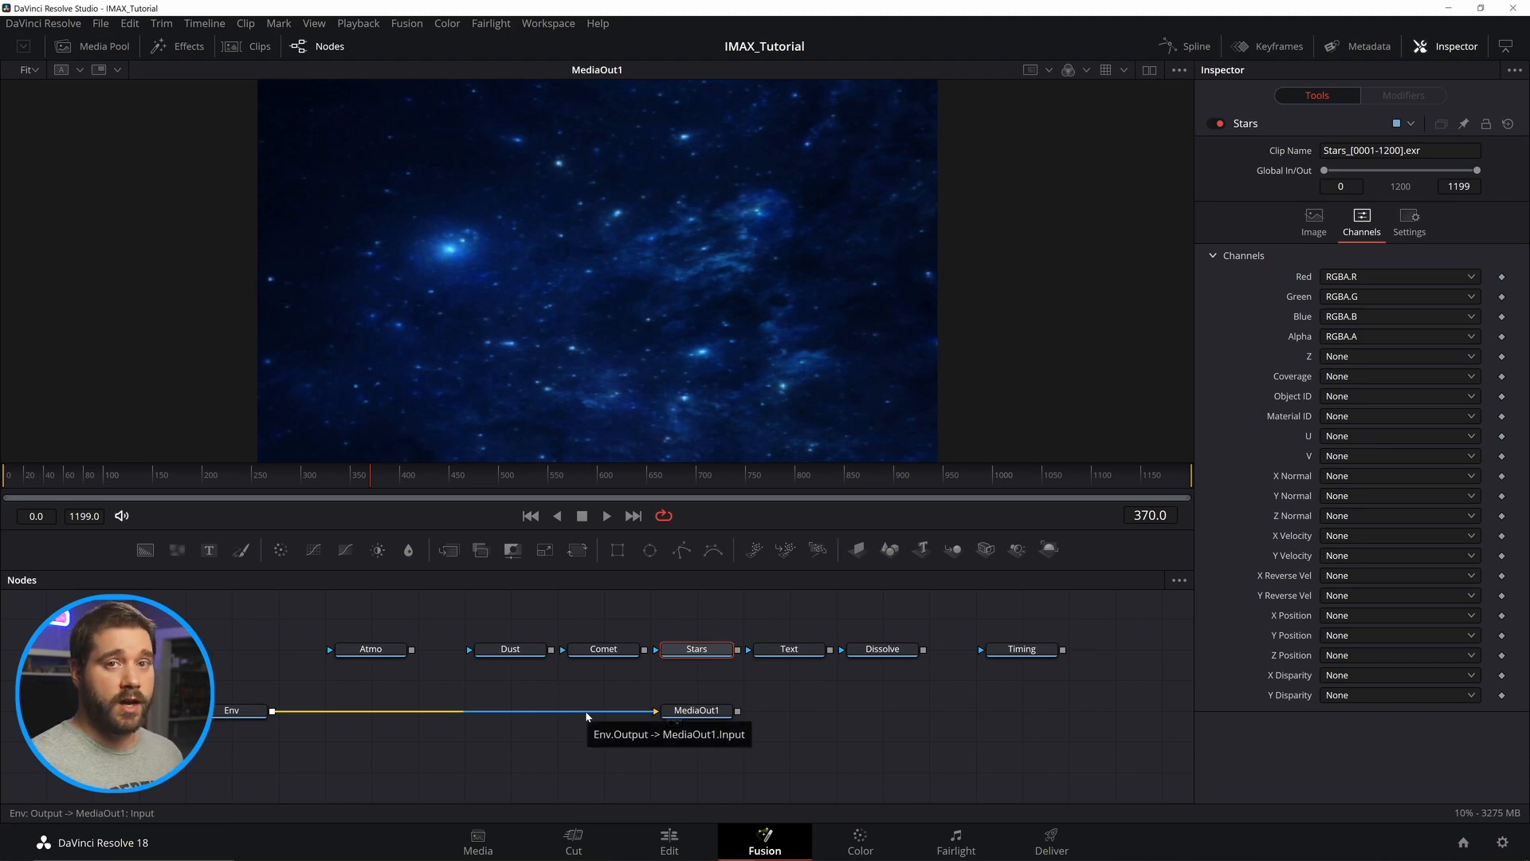
{"action": "mouse_move", "coordinate": [772, 851]}
Check the Color Management view transform in Blender's render properties, then return to Resolve.
{"action": "left_click", "coordinate": [677, 801]}
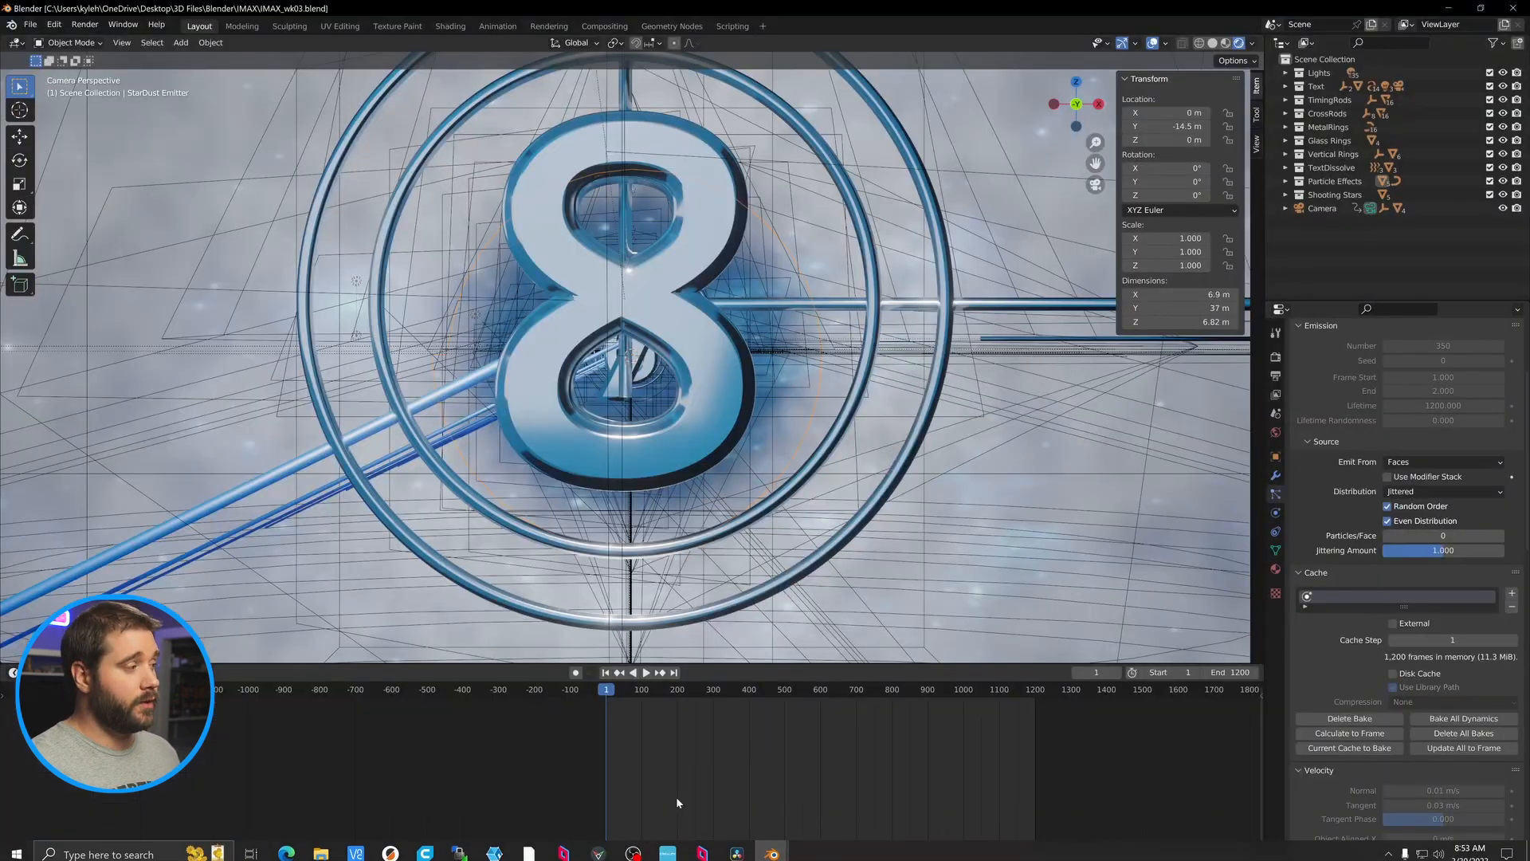
{"action": "left_click", "coordinate": [1275, 356]}
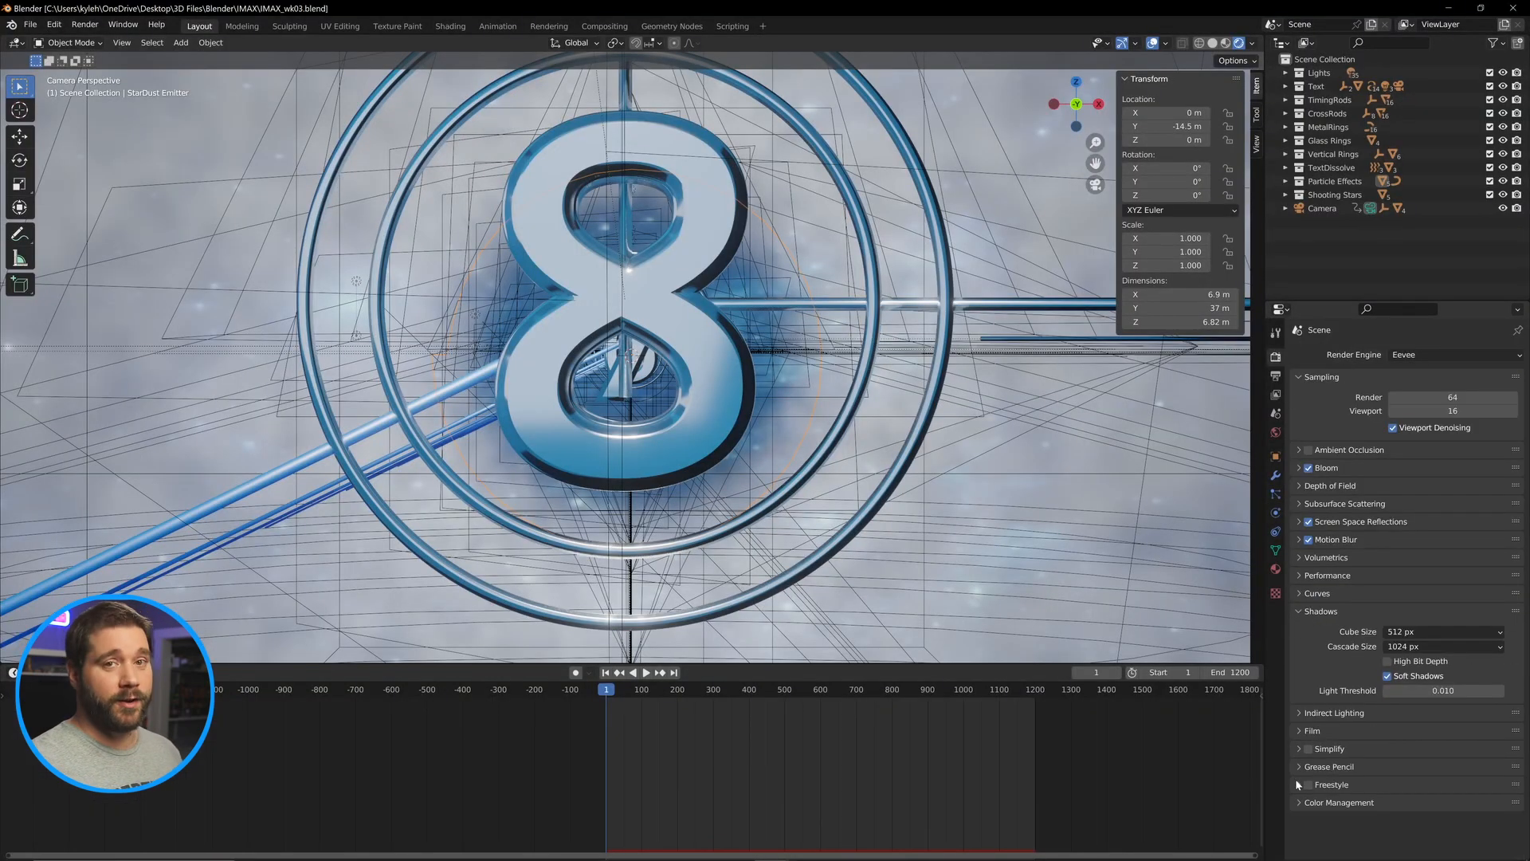
{"action": "left_click", "coordinate": [1300, 730]}
{"action": "left_click", "coordinate": [1299, 734]}
{"action": "scroll", "coordinate": [1300, 729], "scroll_direction": "down", "scroll_amount": 3}
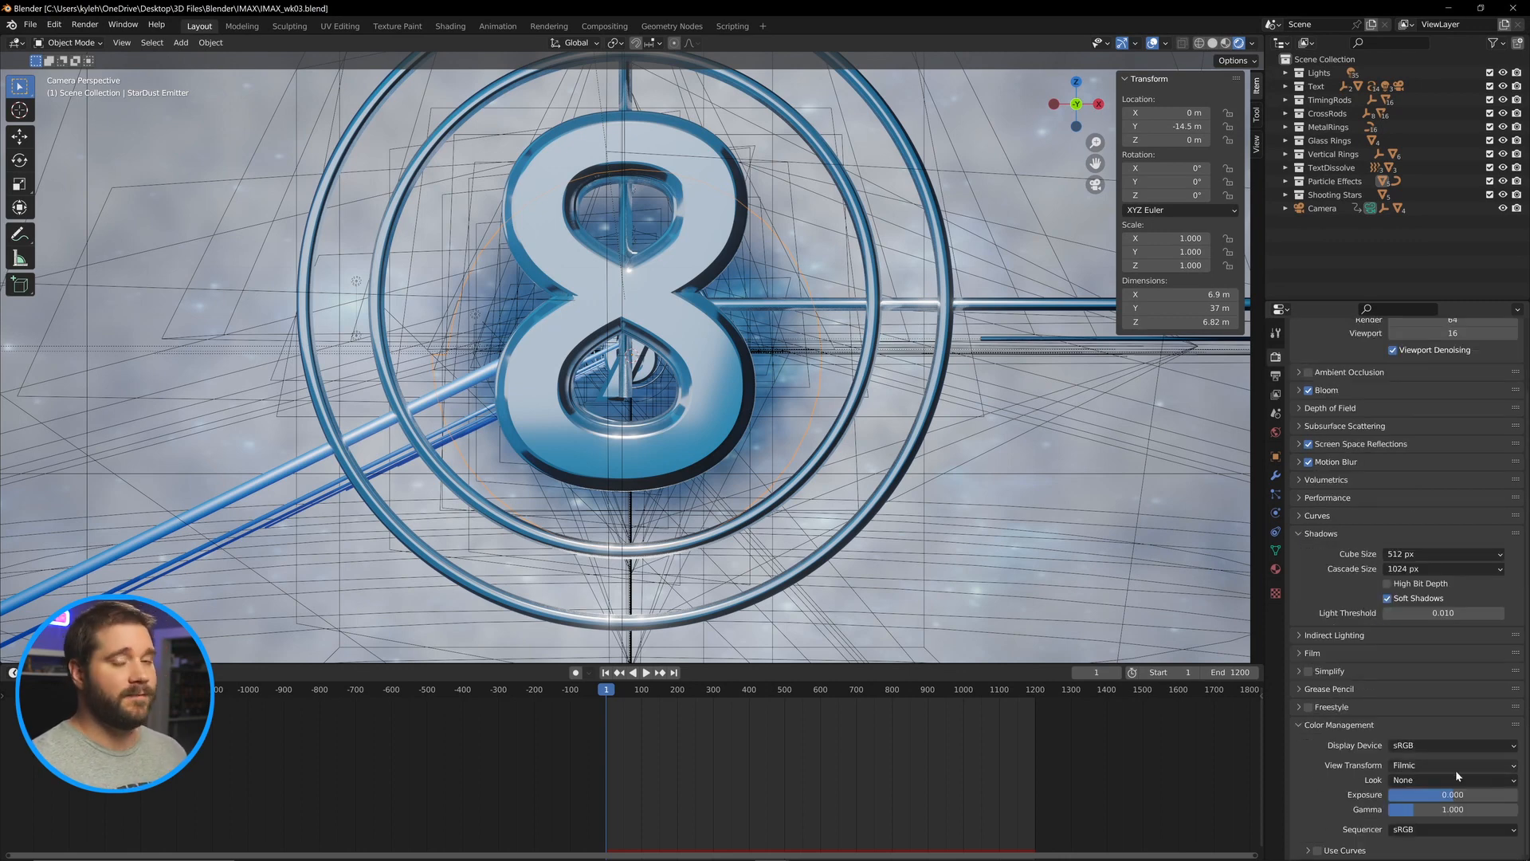
{"action": "left_click", "coordinate": [1490, 767]}
{"action": "left_click", "coordinate": [1495, 764]}
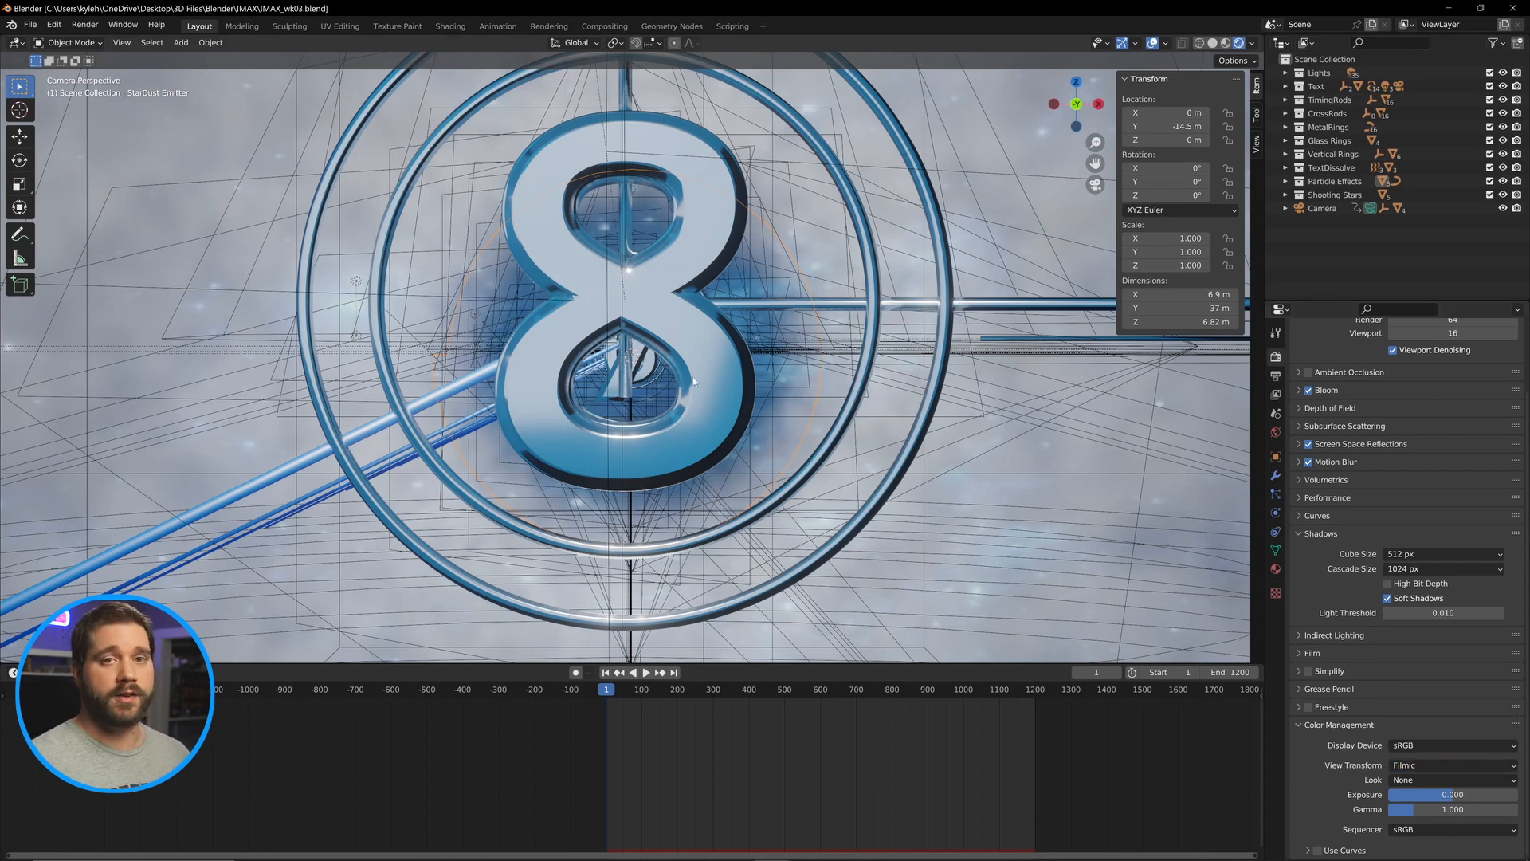
{"action": "left_click", "coordinate": [737, 847]}
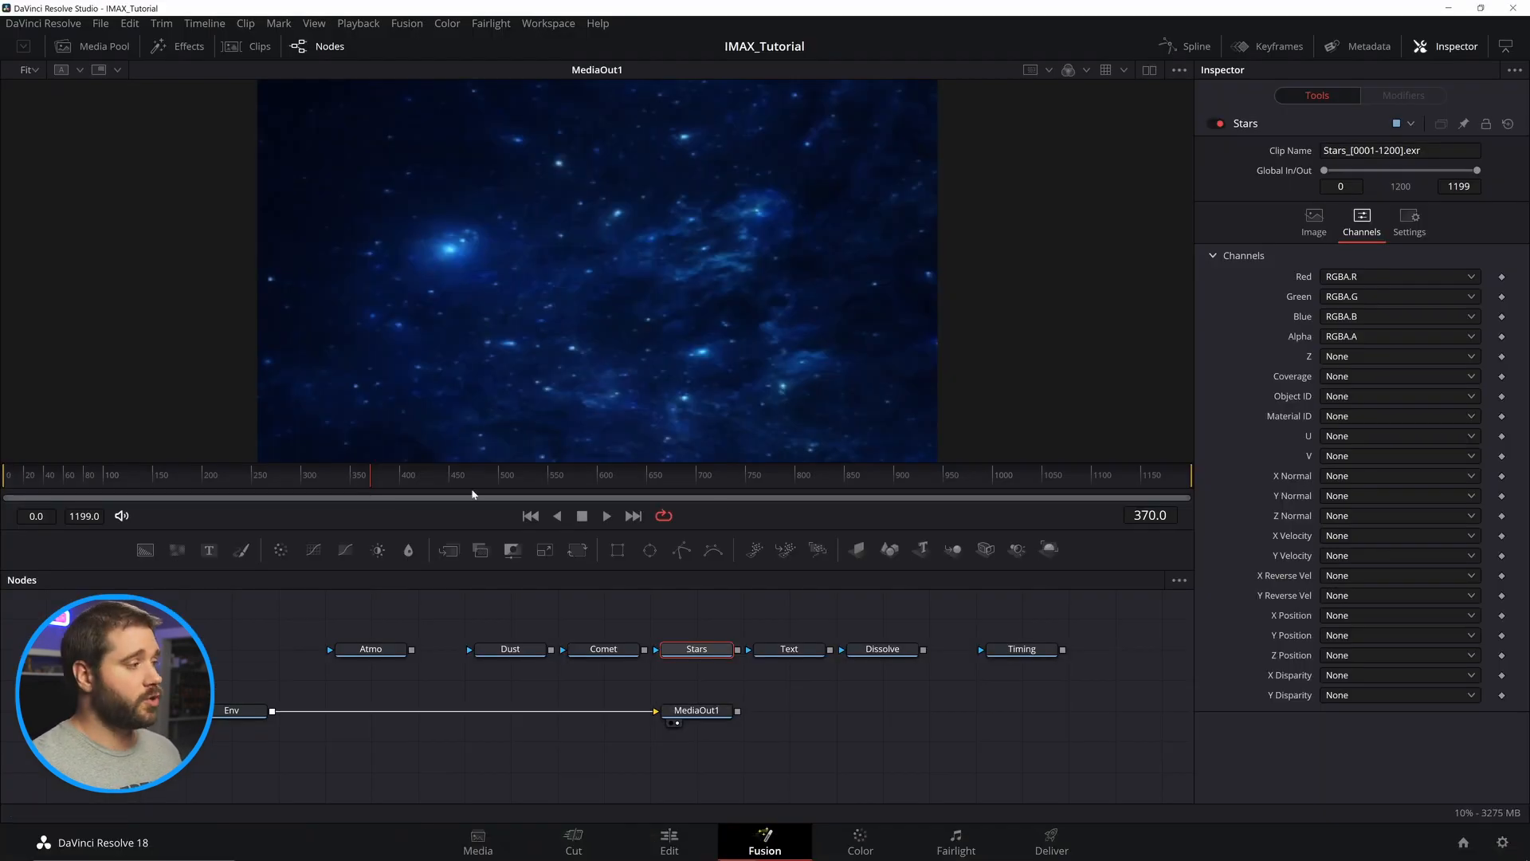
Add a Brightness / Contrast node after Env and set its Gamma to 2.0.
{"action": "left_click", "coordinate": [237, 712]}
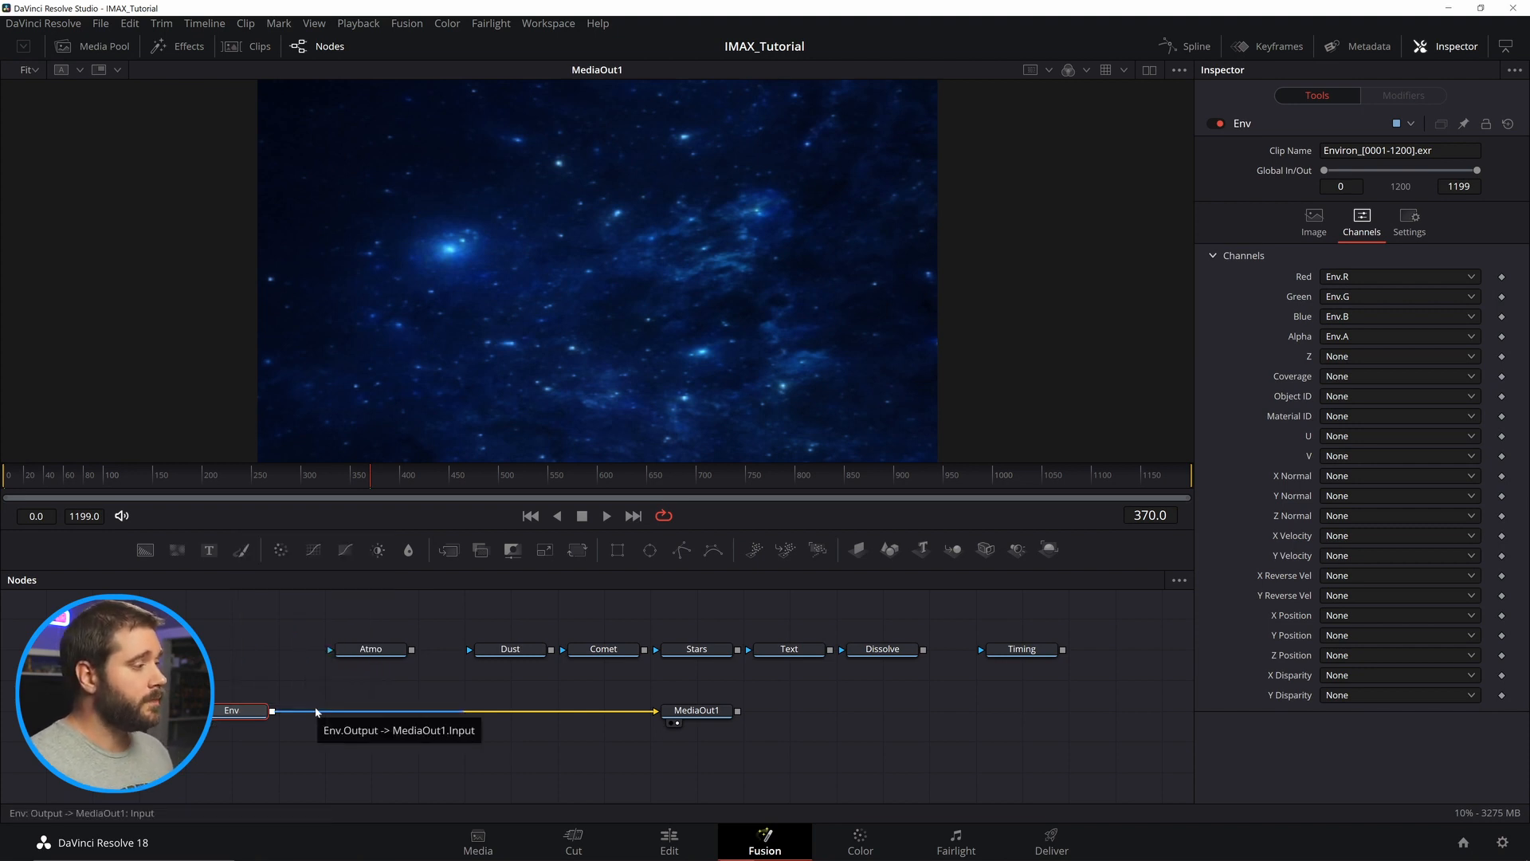
{"action": "key", "text": "ctrl+space"}
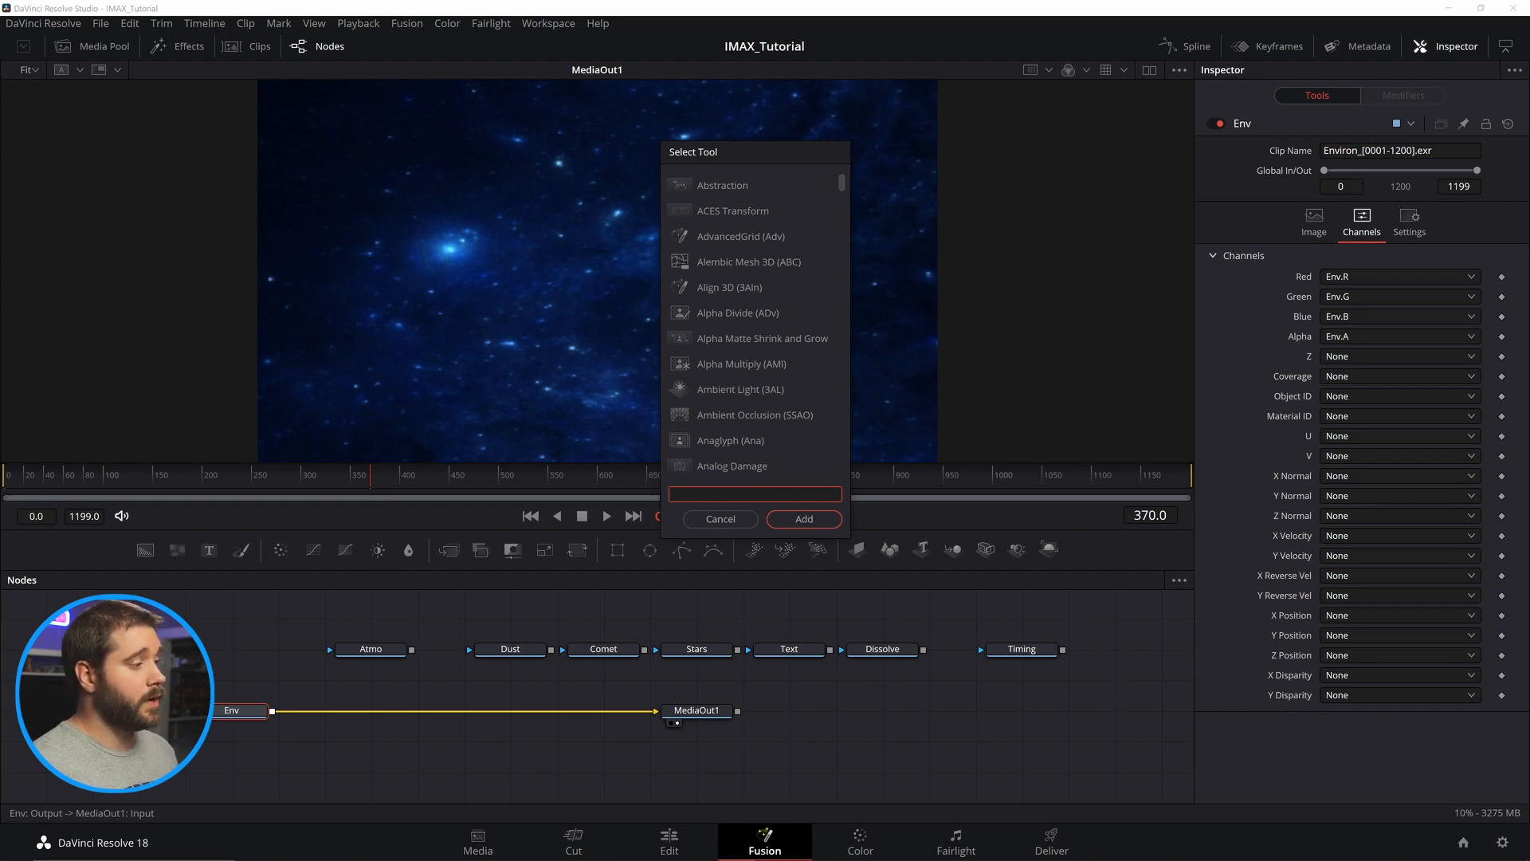
{"action": "type", "text": "bc"}
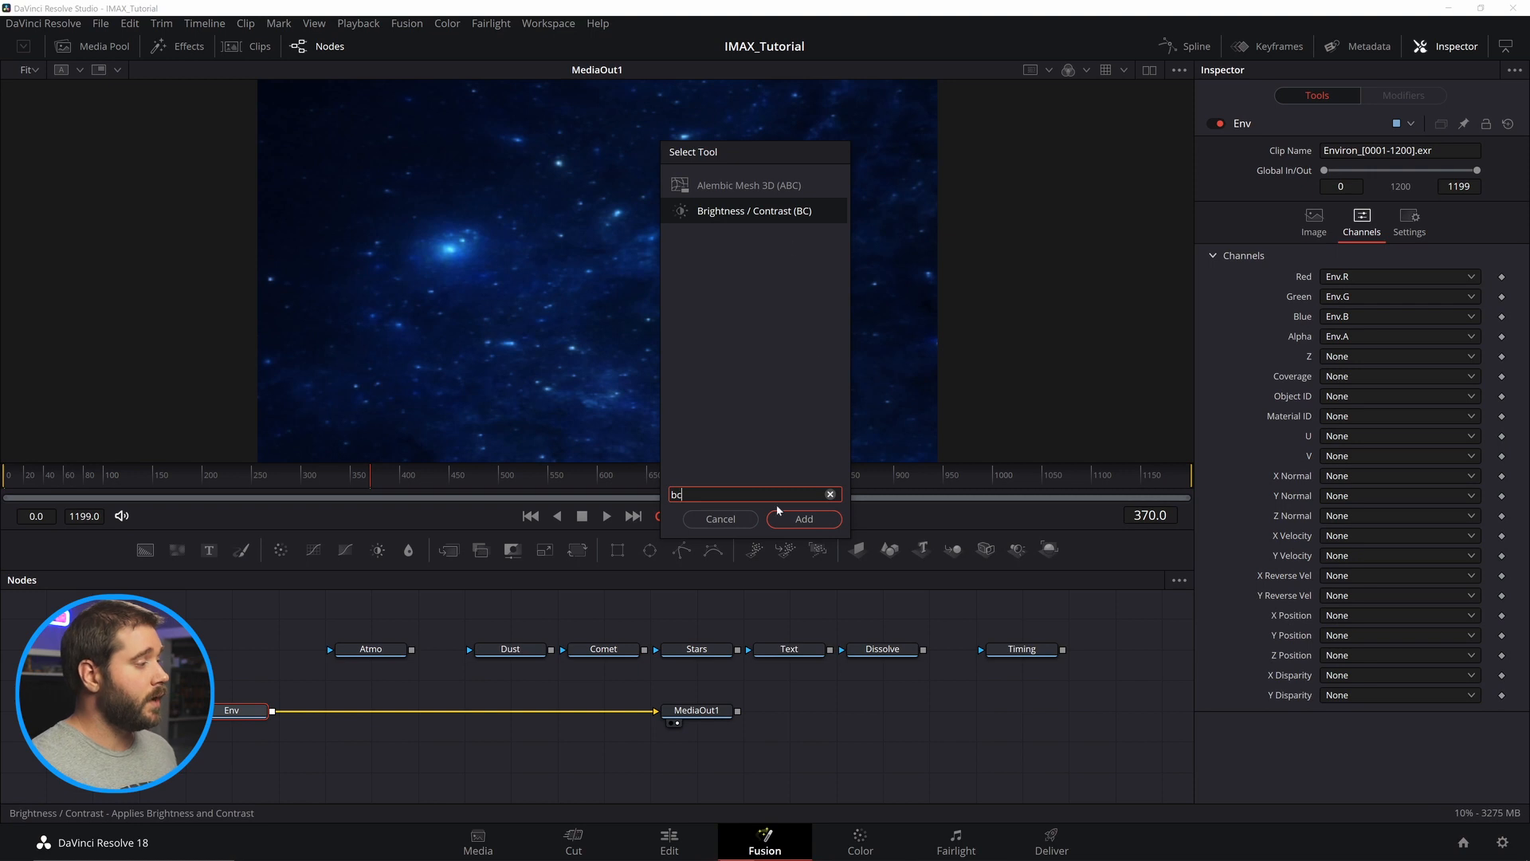
{"action": "left_click", "coordinate": [803, 518]}
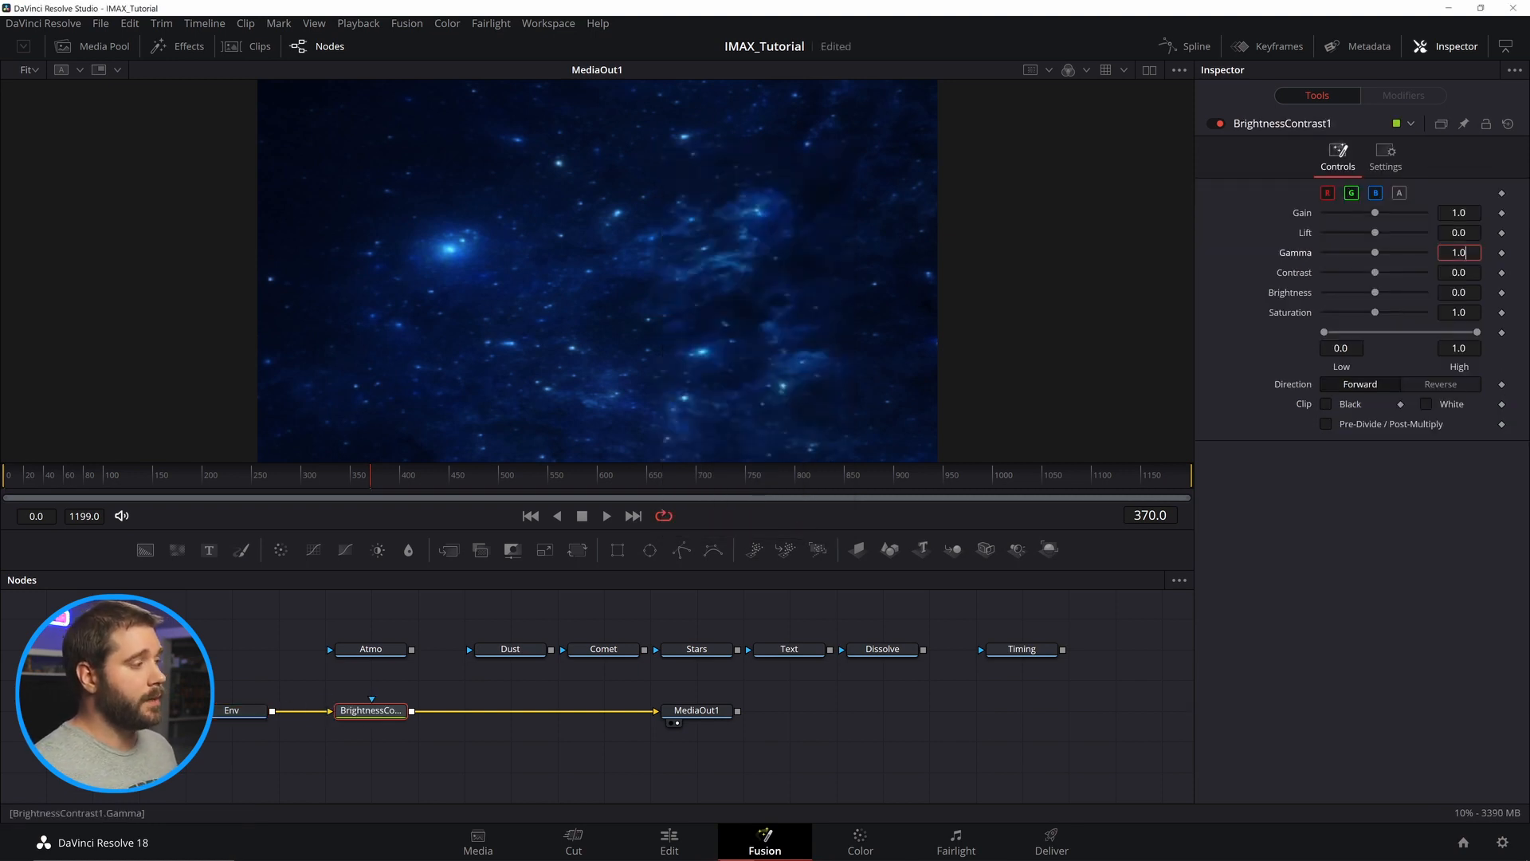
{"action": "type", "text": "2"}
{"action": "key", "text": "Tab"}
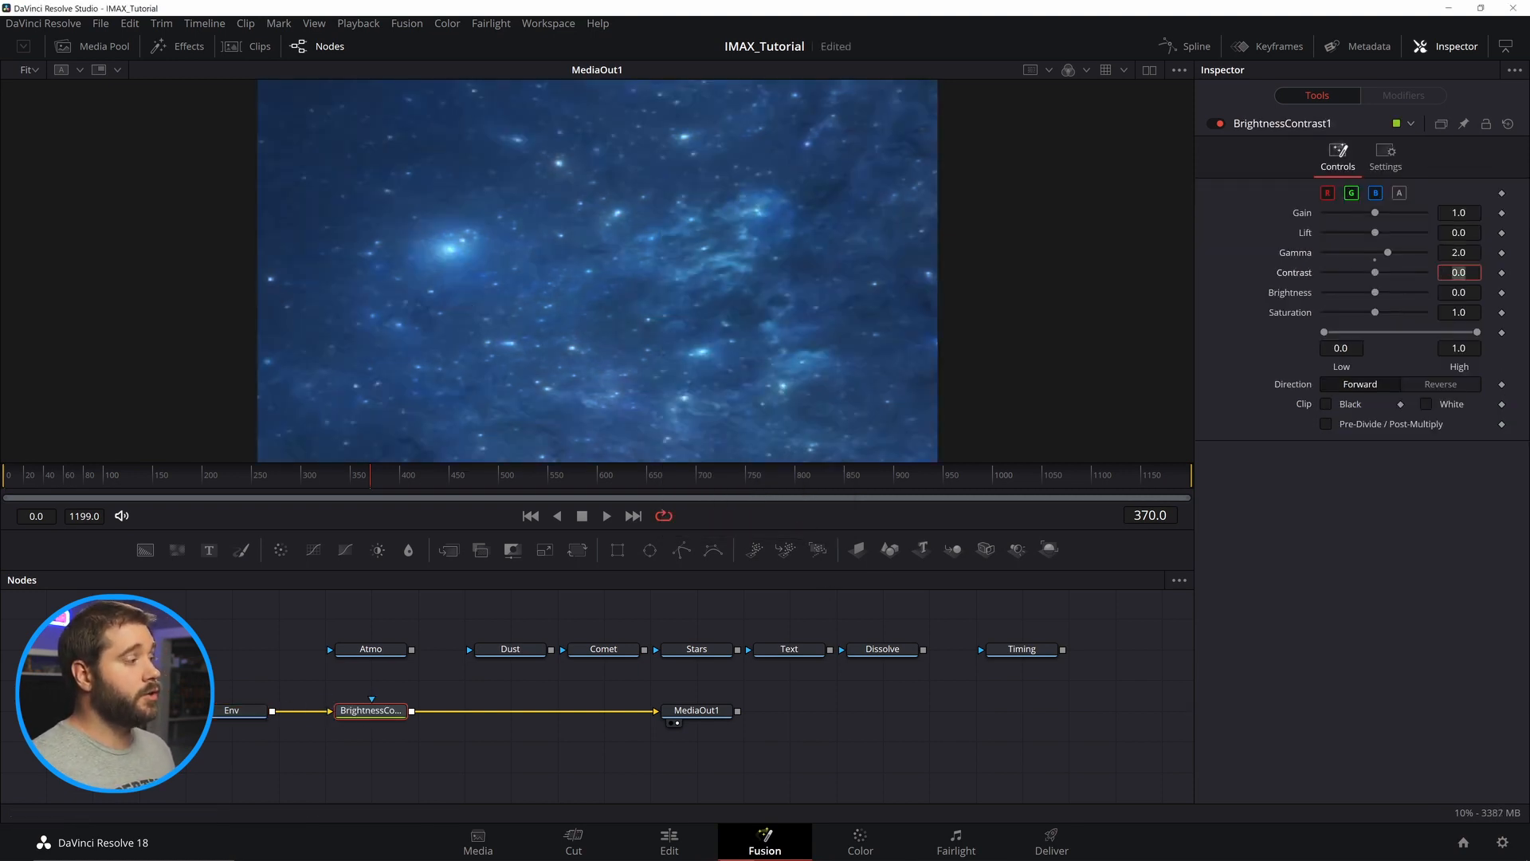
Compare against the Blender render while trying a Gamma of about 0.95.
{"action": "left_click", "coordinate": [780, 851]}
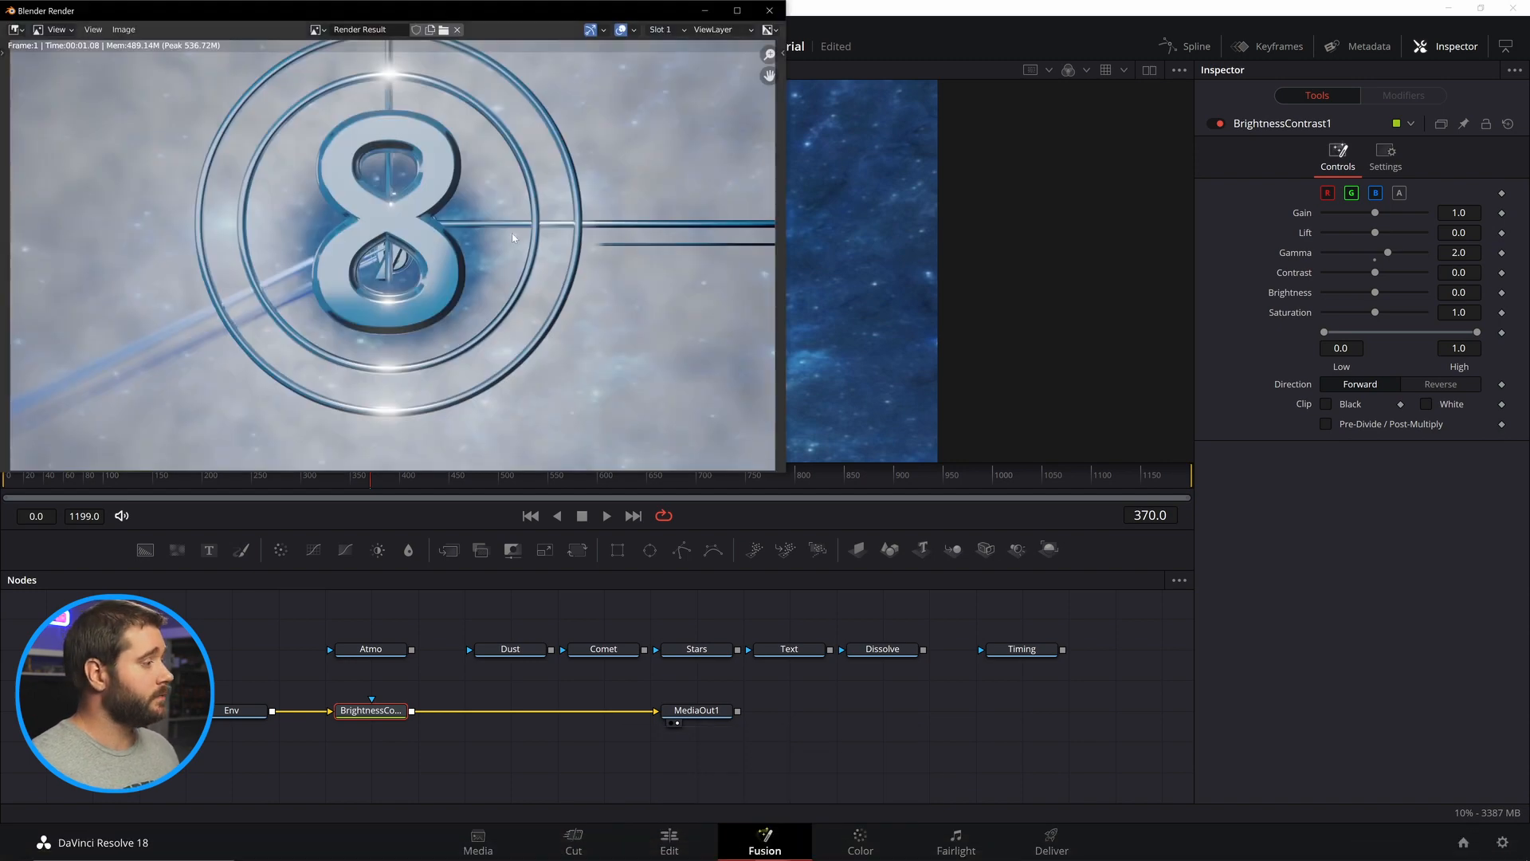
{"action": "left_click_drag", "start_coordinate": [1387, 253], "coordinate": [1372, 260]}
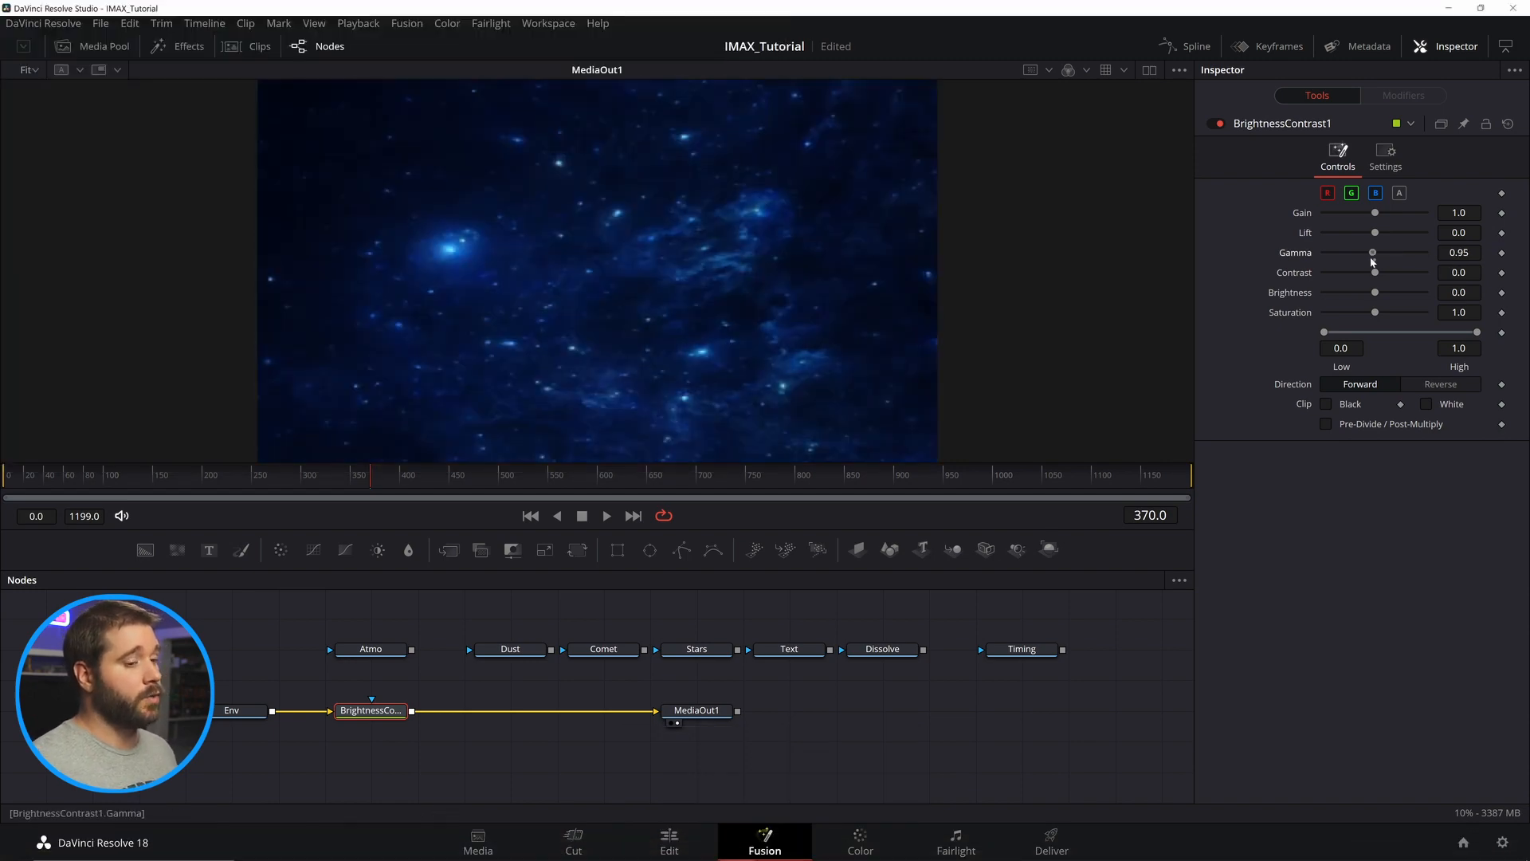
{"action": "left_click", "coordinate": [883, 648]}
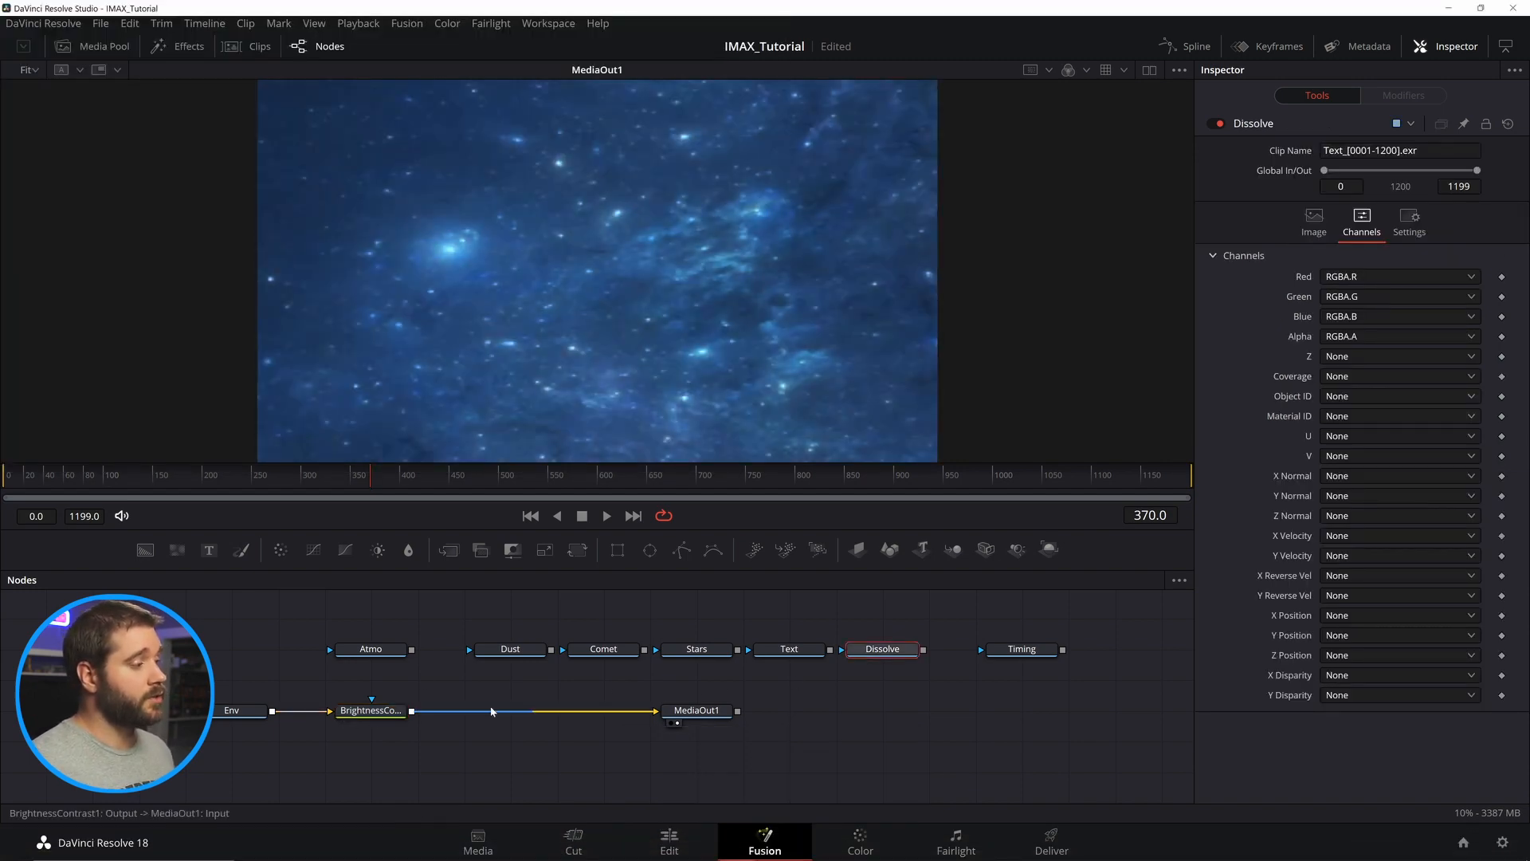
Move the output nodes right and merge Atmo, Dust, Comet, Stars, Text, Dissolve and Timing into the Env line in order.
{"action": "left_click_drag", "start_coordinate": [697, 710], "coordinate": [1115, 710]}
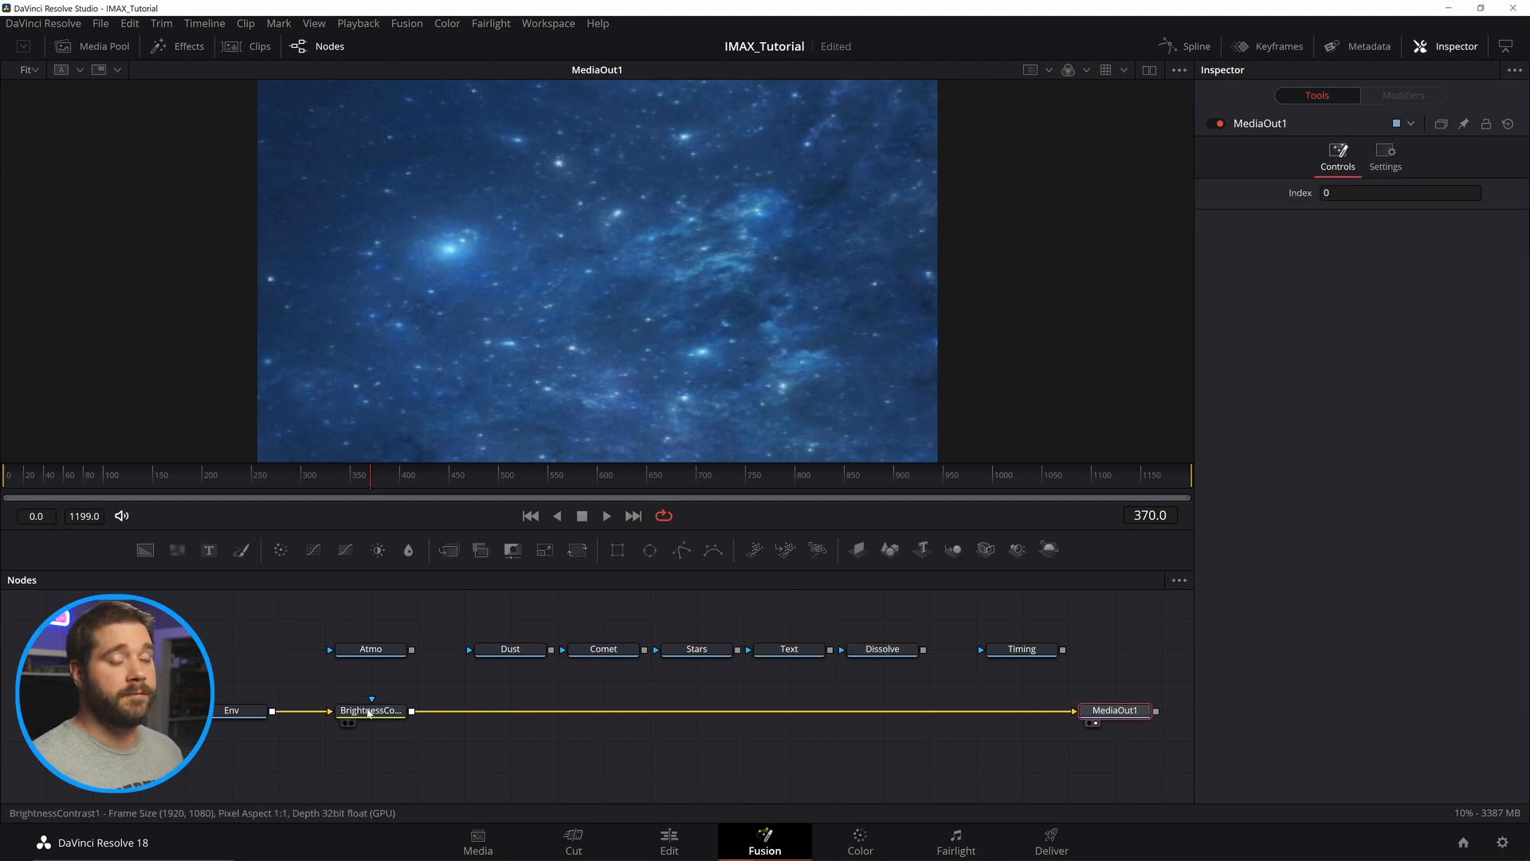
{"action": "left_click_drag", "start_coordinate": [369, 713], "coordinate": [1021, 712]}
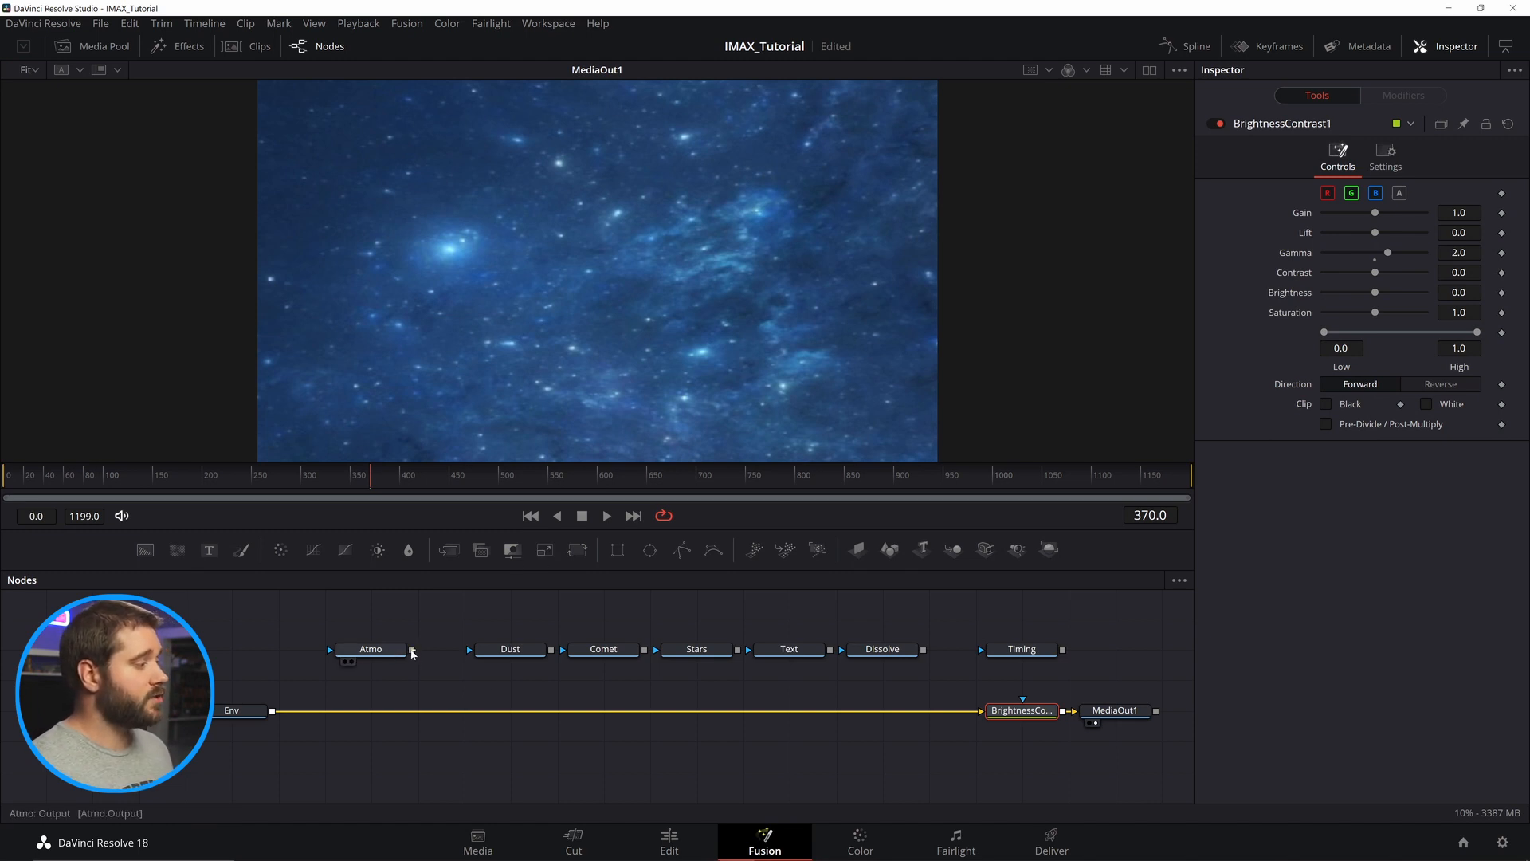
{"action": "left_click_drag", "start_coordinate": [412, 651], "coordinate": [274, 712]}
{"action": "left_click_drag", "start_coordinate": [551, 649], "coordinate": [412, 710]}
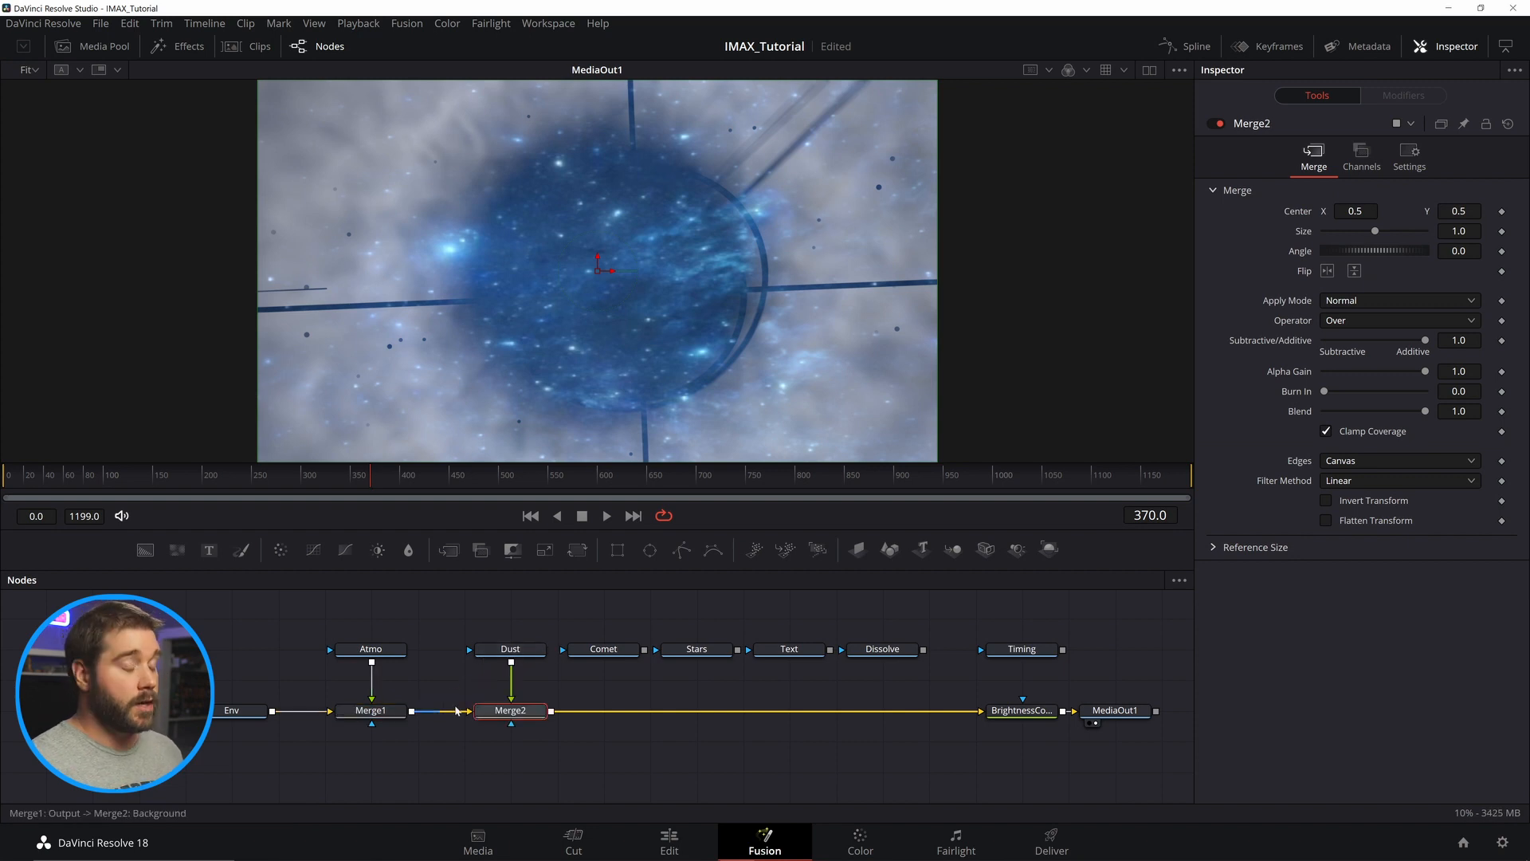
{"action": "left_click_drag", "start_coordinate": [644, 650], "coordinate": [550, 710]}
{"action": "left_click_drag", "start_coordinate": [738, 650], "coordinate": [644, 710]}
{"action": "left_click_drag", "start_coordinate": [829, 649], "coordinate": [737, 710]}
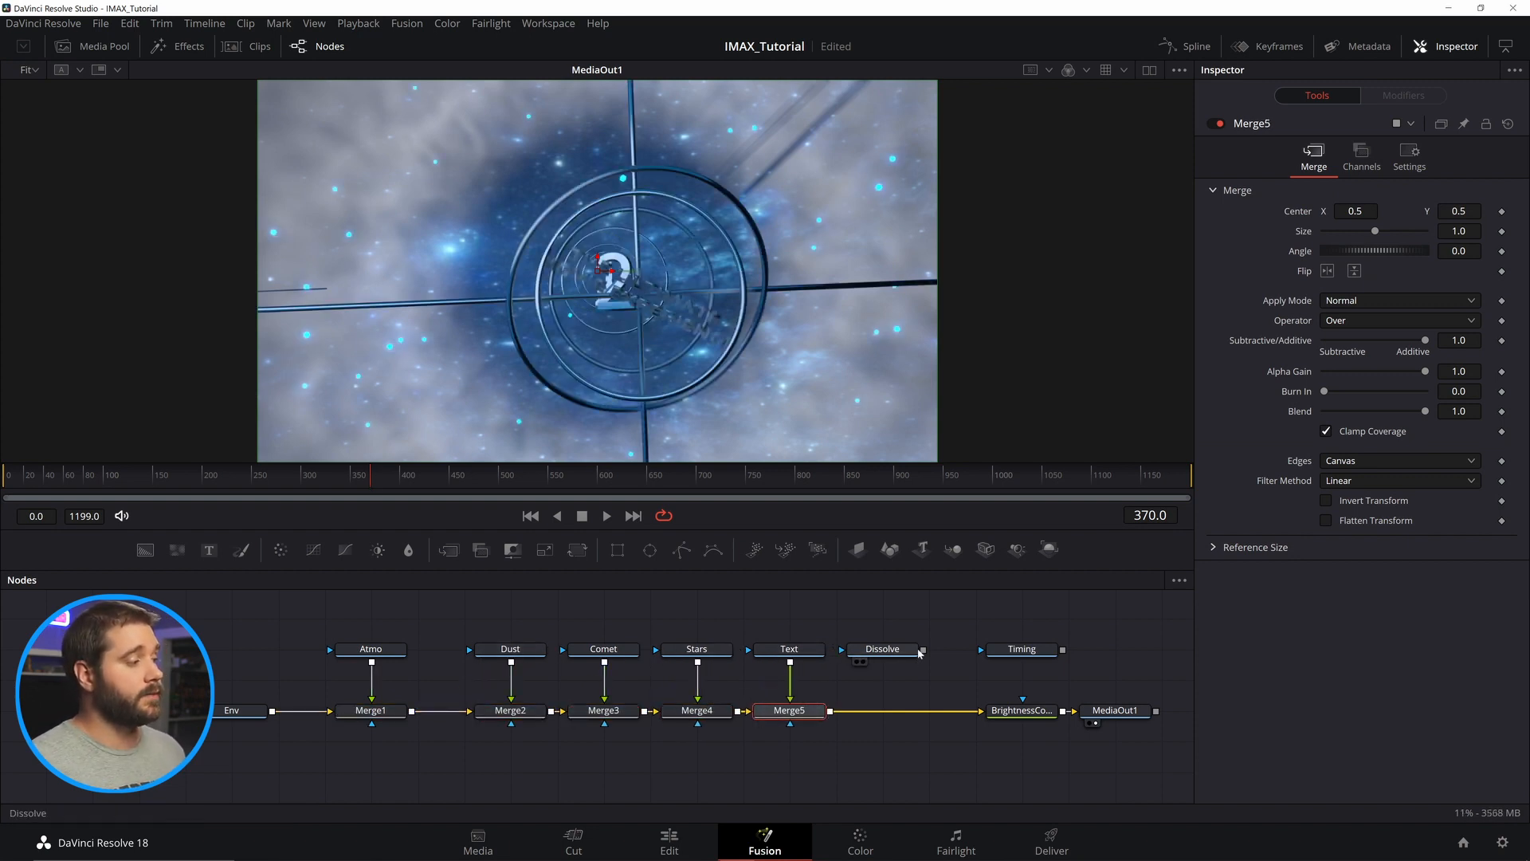
{"action": "left_click_drag", "start_coordinate": [920, 652], "coordinate": [827, 710]}
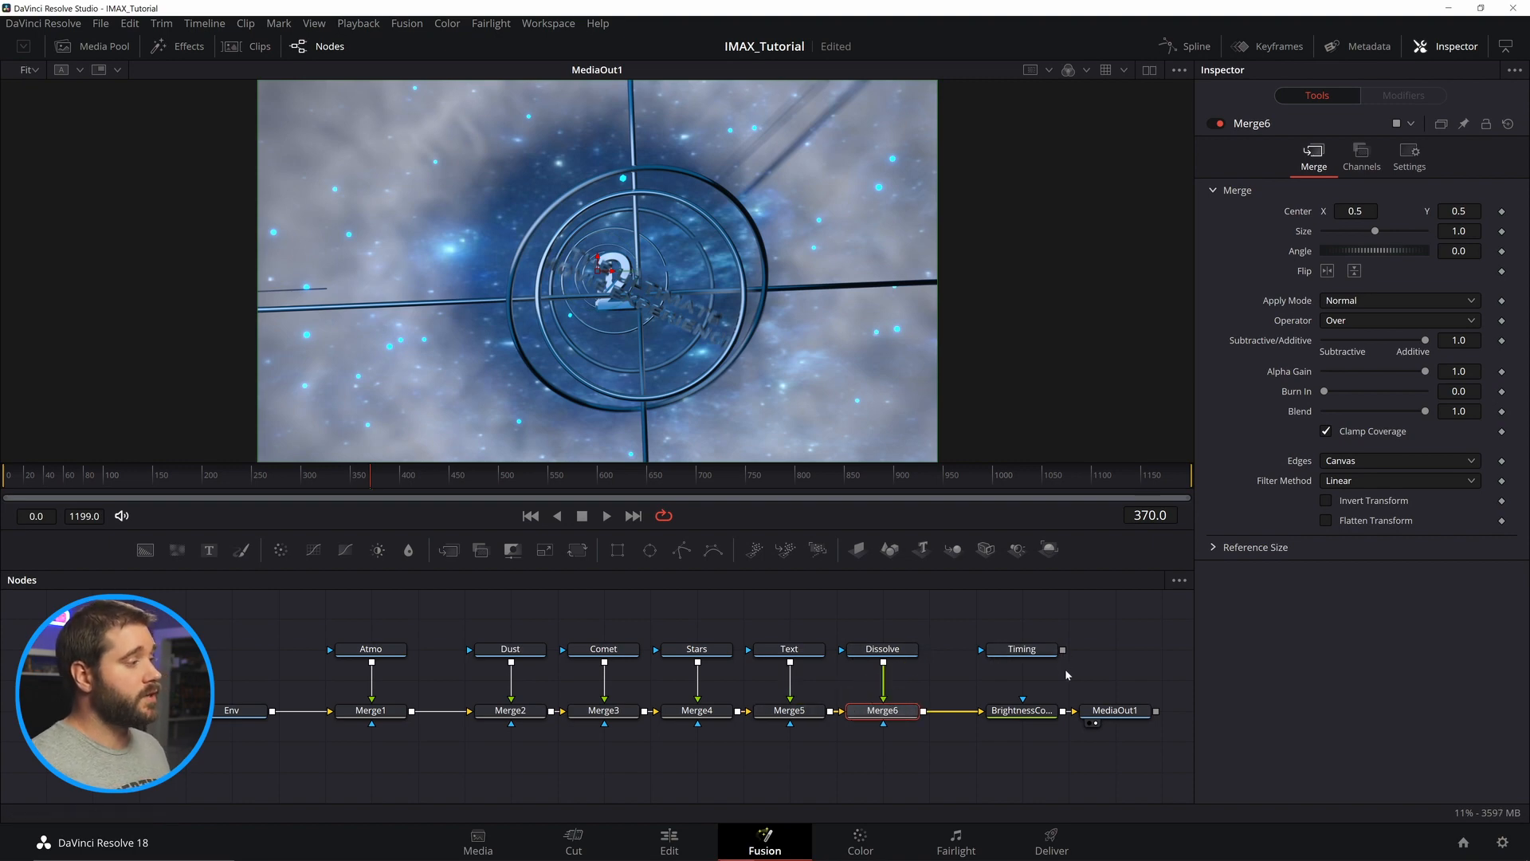
{"action": "left_click_drag", "start_coordinate": [1141, 684], "coordinate": [974, 742]}
{"action": "mouse_move", "coordinate": [940, 733]}
{"action": "left_mouse_down"}
{"action": "mouse_move", "coordinate": [714, 729]}
{"action": "mouse_move", "coordinate": [934, 707]}
{"action": "left_mouse_up"}
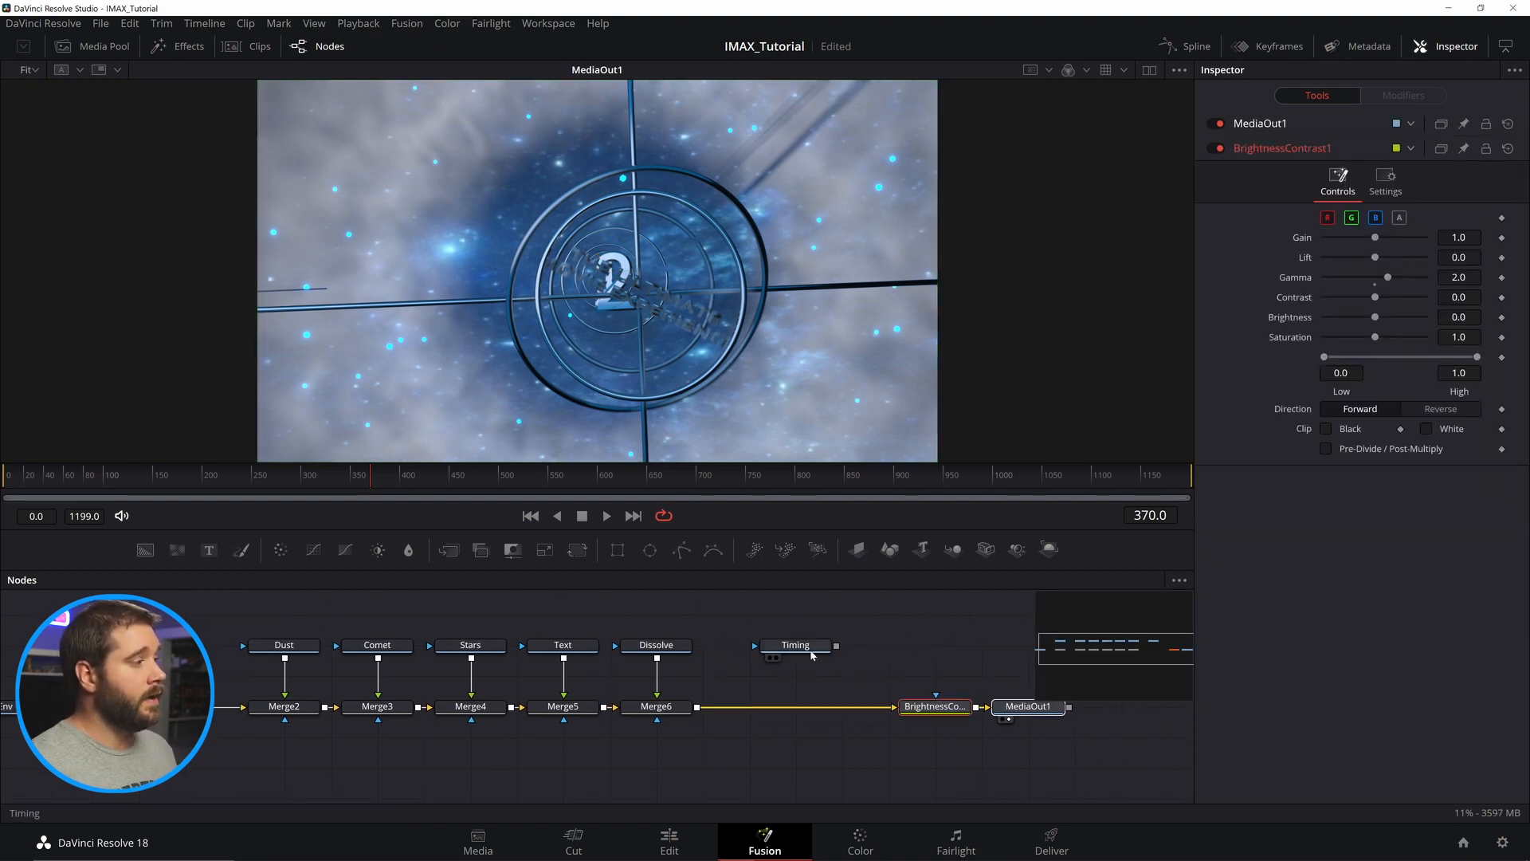
{"action": "left_click_drag", "start_coordinate": [836, 646], "coordinate": [698, 708]}
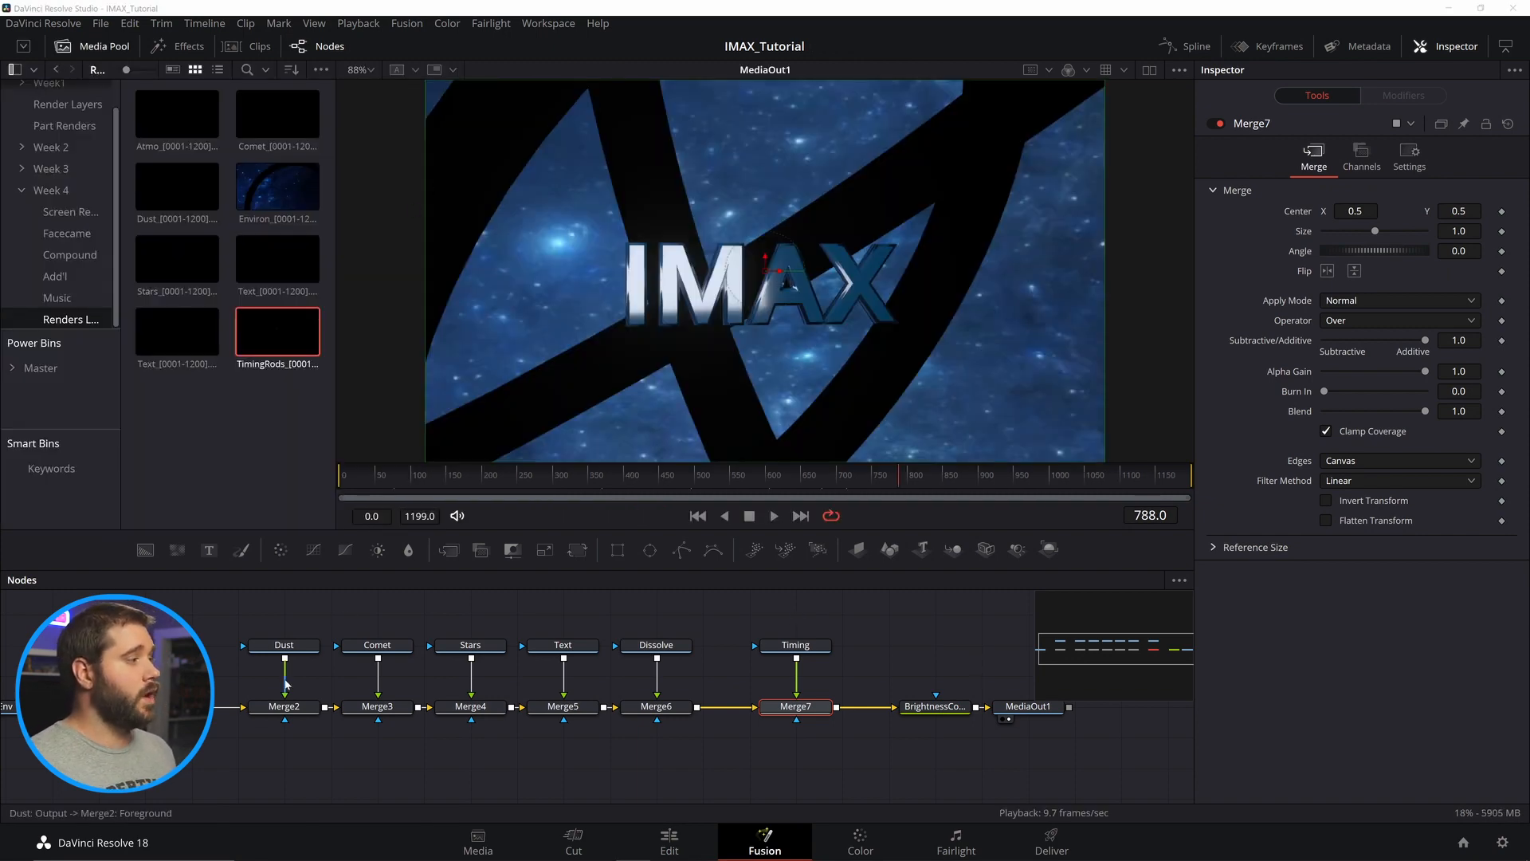
Paste a copy of the Env node and merge it over Env ahead of the Atmo merge.
{"action": "left_click_drag", "start_coordinate": [294, 764], "coordinate": [575, 755]}
{"action": "left_click", "coordinate": [436, 709]}
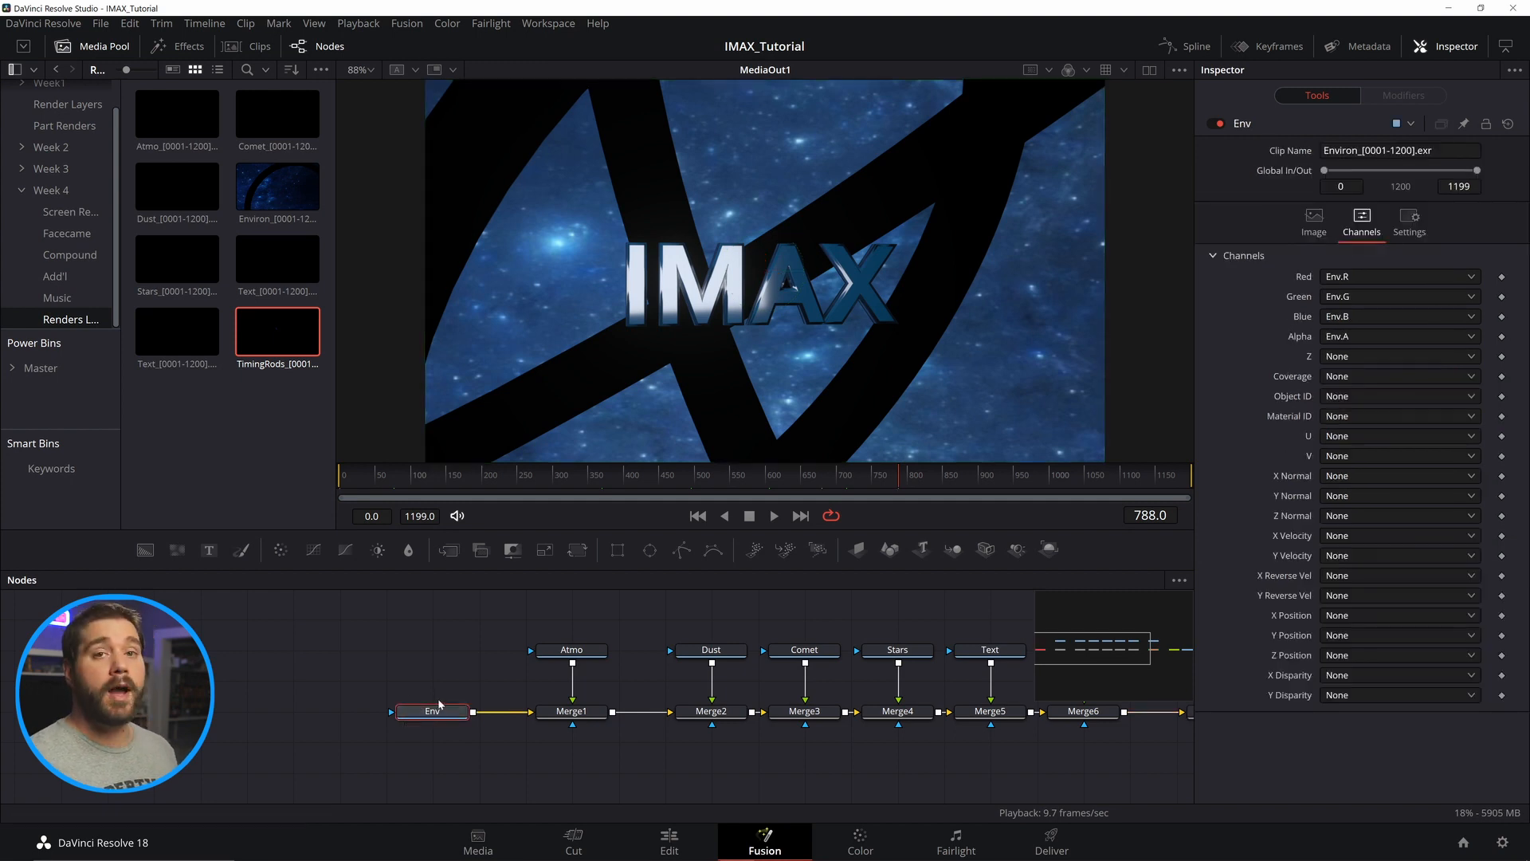
{"action": "left_click_drag", "start_coordinate": [431, 705], "coordinate": [293, 709]}
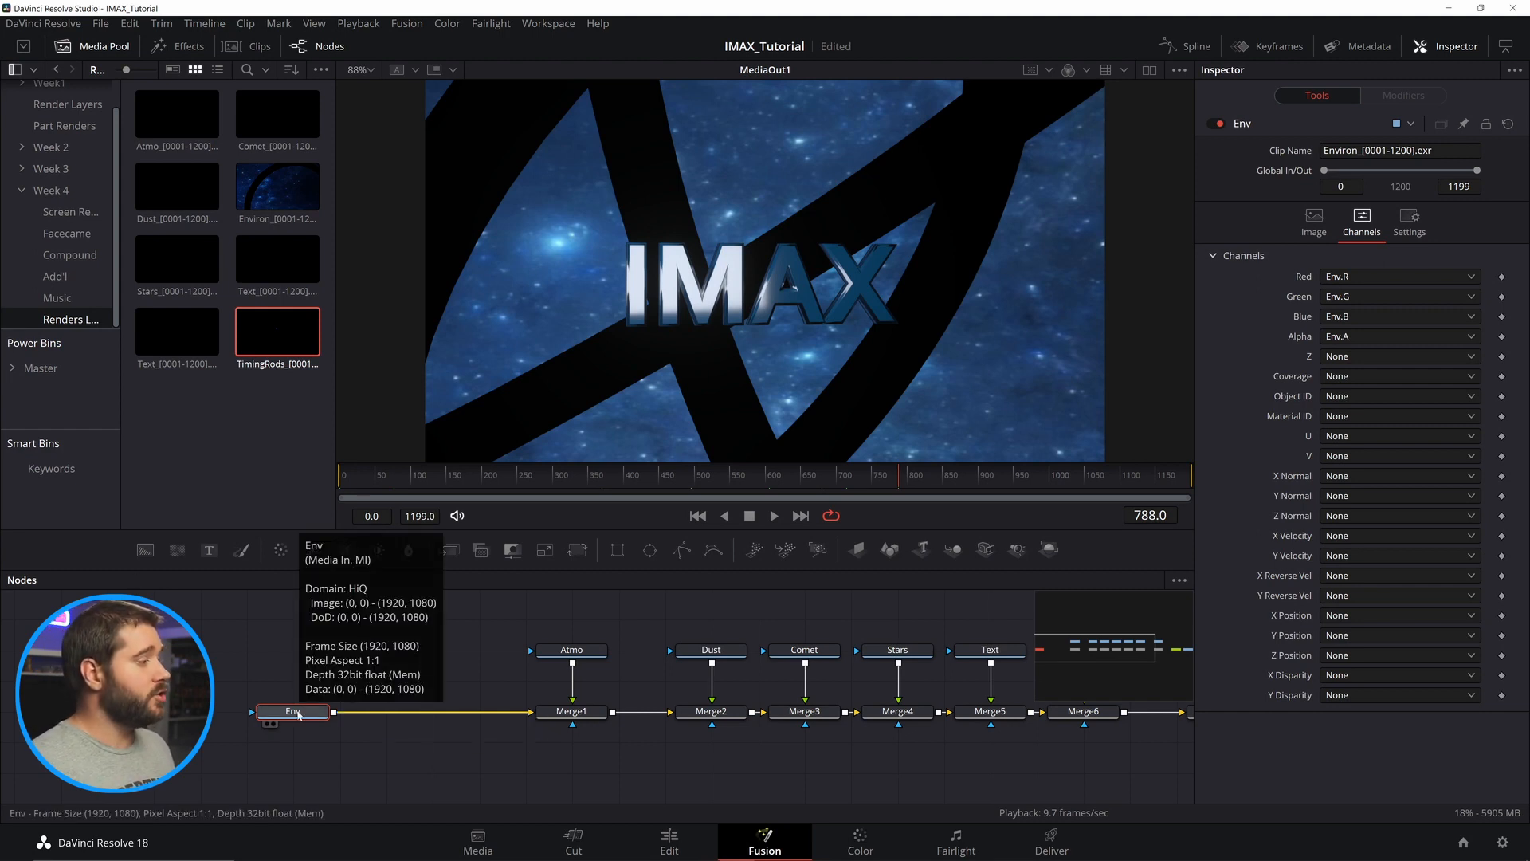
{"action": "key", "text": "ctrl+v"}
{"action": "left_click_drag", "start_coordinate": [473, 651], "coordinate": [336, 712]}
Map Env_1's Red, Green, Blue and Alpha channels to RGBA.R, RGBA.G, RGBA.B and RGBA.A.
{"action": "left_click", "coordinate": [1363, 224]}
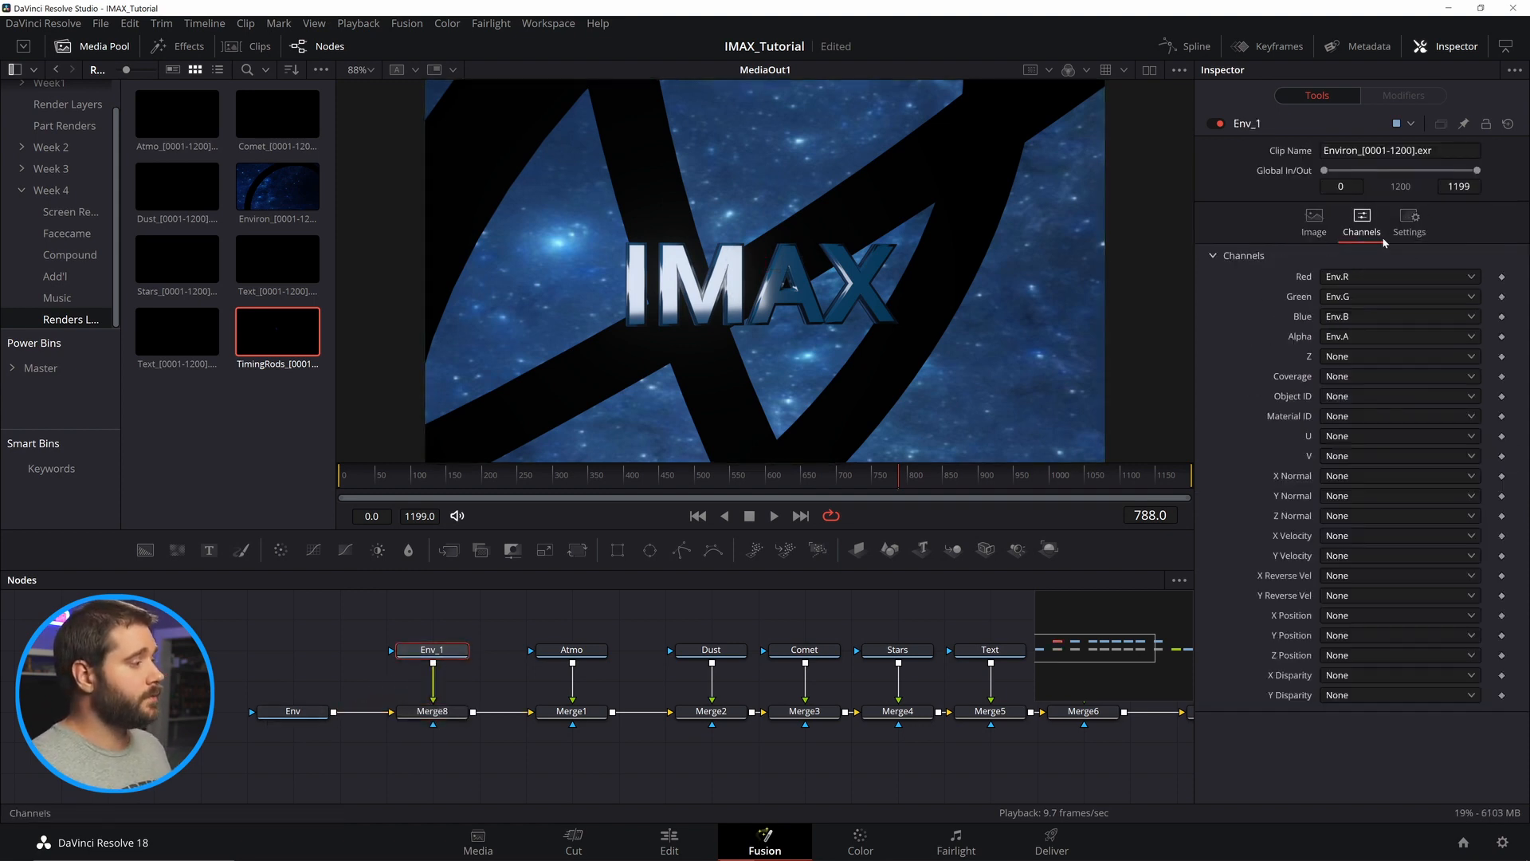
{"action": "left_click", "coordinate": [1390, 277]}
{"action": "left_click", "coordinate": [1387, 385]}
{"action": "left_click", "coordinate": [1386, 296]}
{"action": "left_click", "coordinate": [1387, 423]}
{"action": "left_click", "coordinate": [1378, 316]}
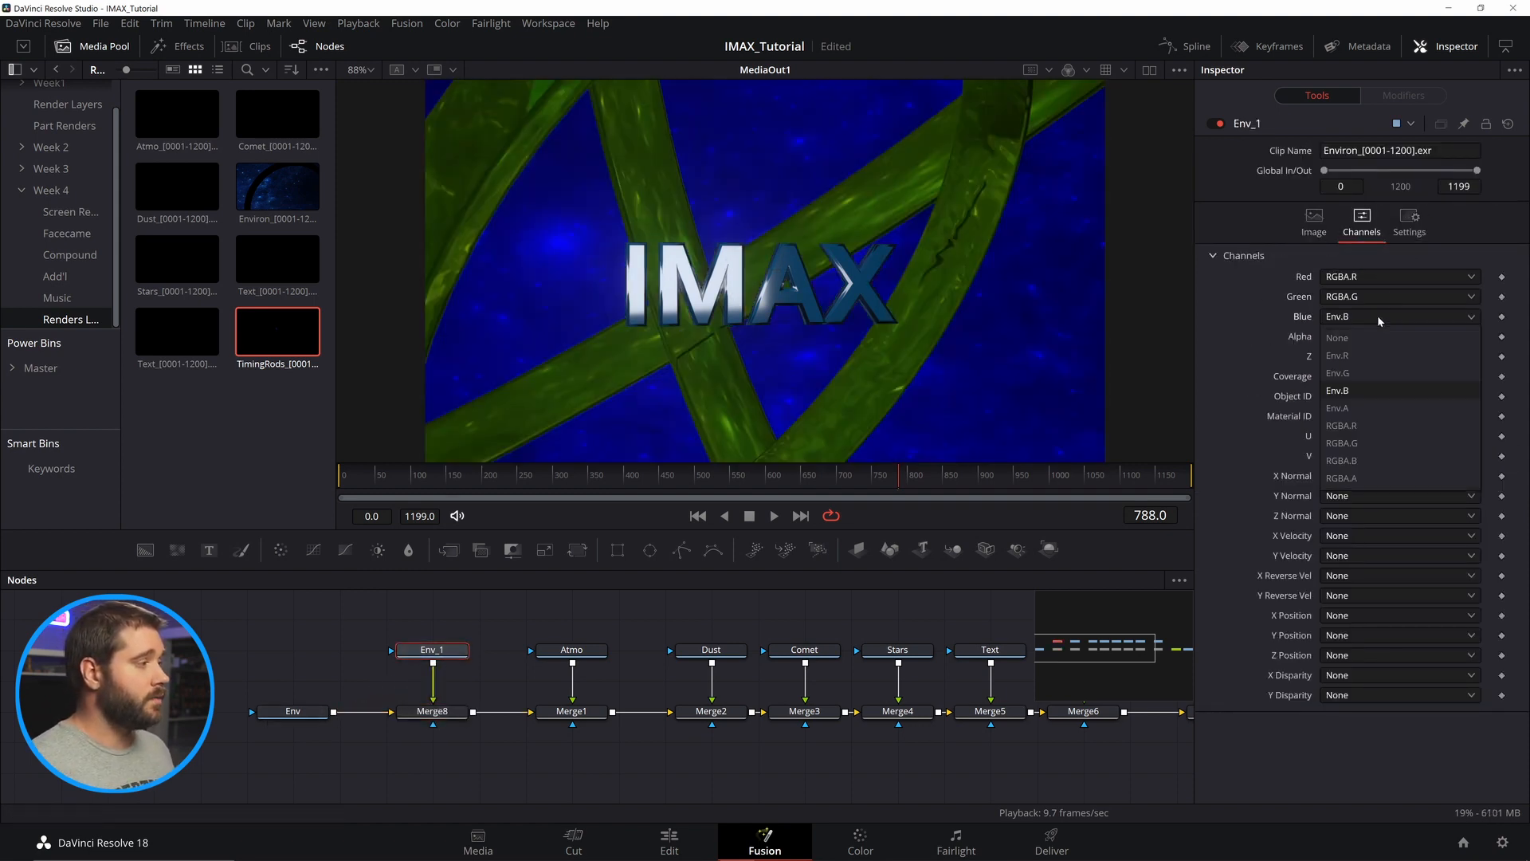
{"action": "left_click", "coordinate": [1354, 460]}
{"action": "left_click", "coordinate": [1369, 335]}
{"action": "left_click", "coordinate": [1347, 496]}
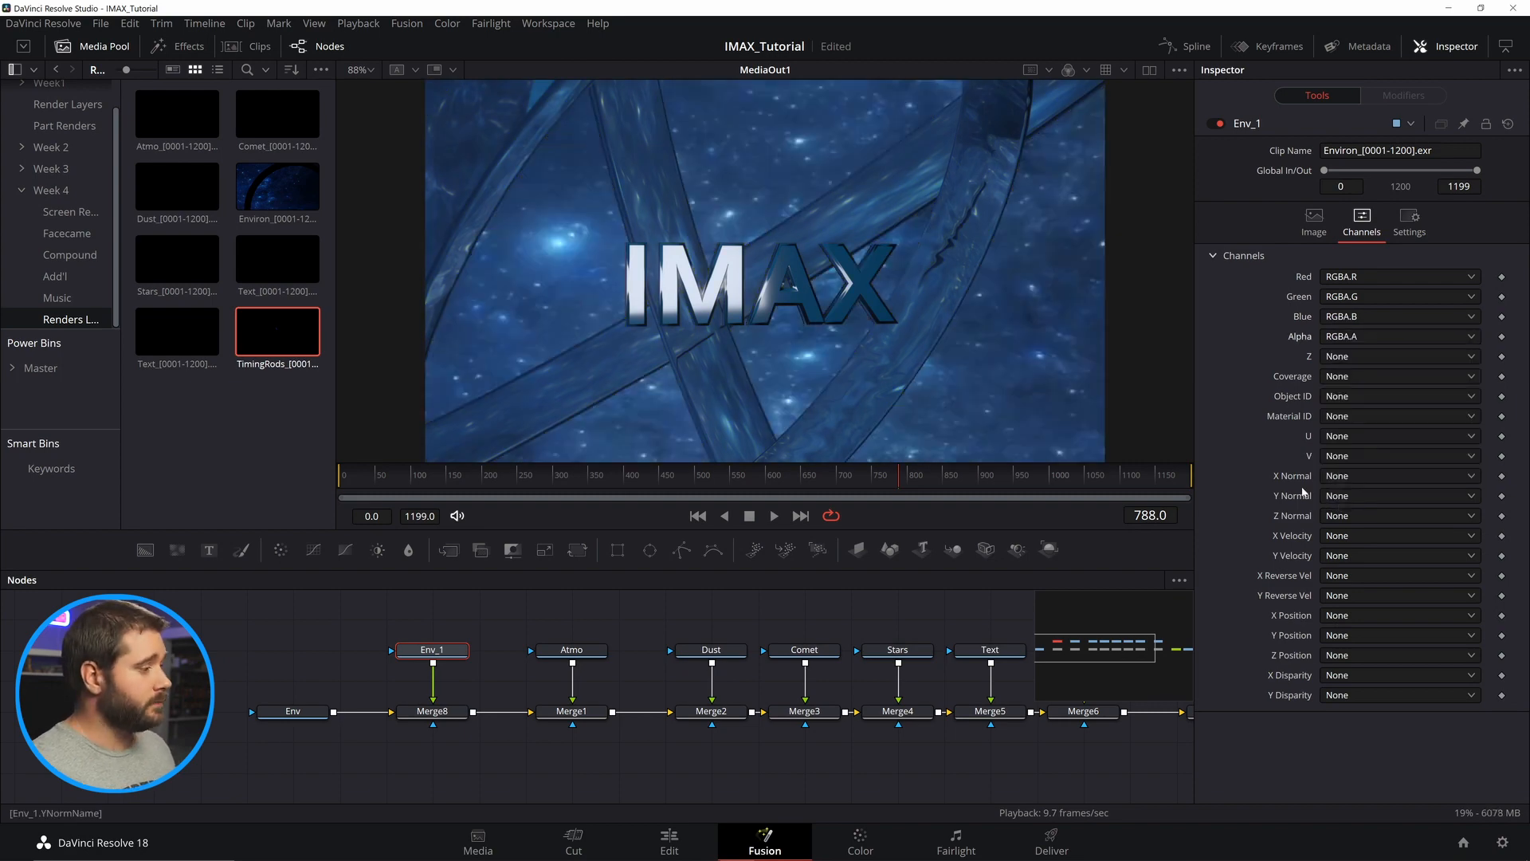
View Env, Env_1, Merge8 and MediaOut1 in the viewers to inspect the composite.
{"action": "left_click", "coordinate": [306, 712]}
{"action": "key", "text": "1"}
{"action": "left_click", "coordinate": [440, 652]}
{"action": "key", "text": "2"}
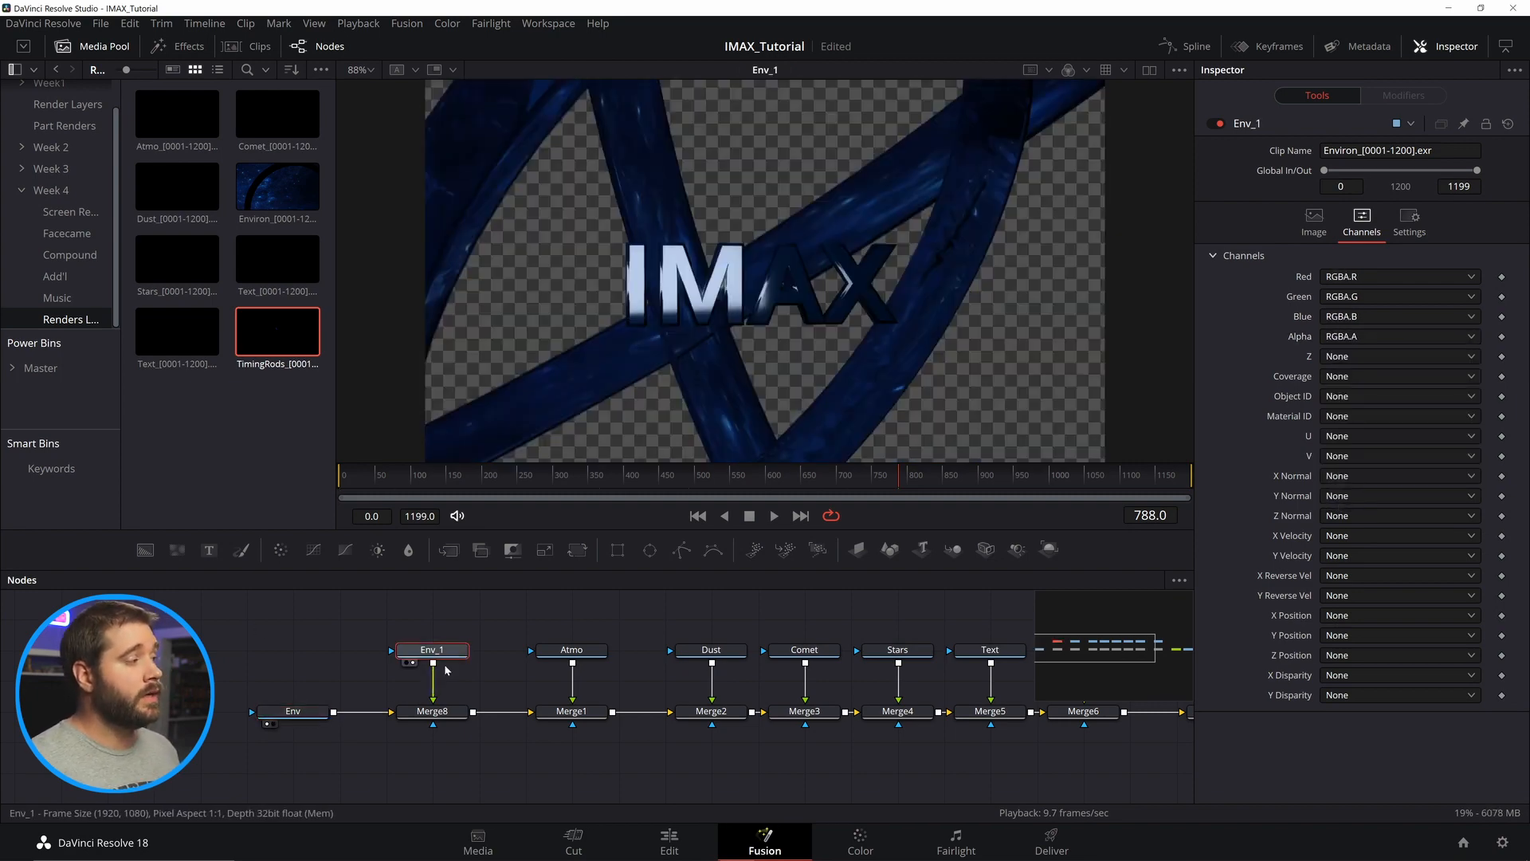
{"action": "left_click", "coordinate": [433, 711]}
{"action": "key", "text": "1"}
{"action": "scroll", "coordinate": [724, 642], "scroll_direction": "right", "scroll_amount": 6}
{"action": "left_click", "coordinate": [994, 732]}
{"action": "key", "text": "1"}
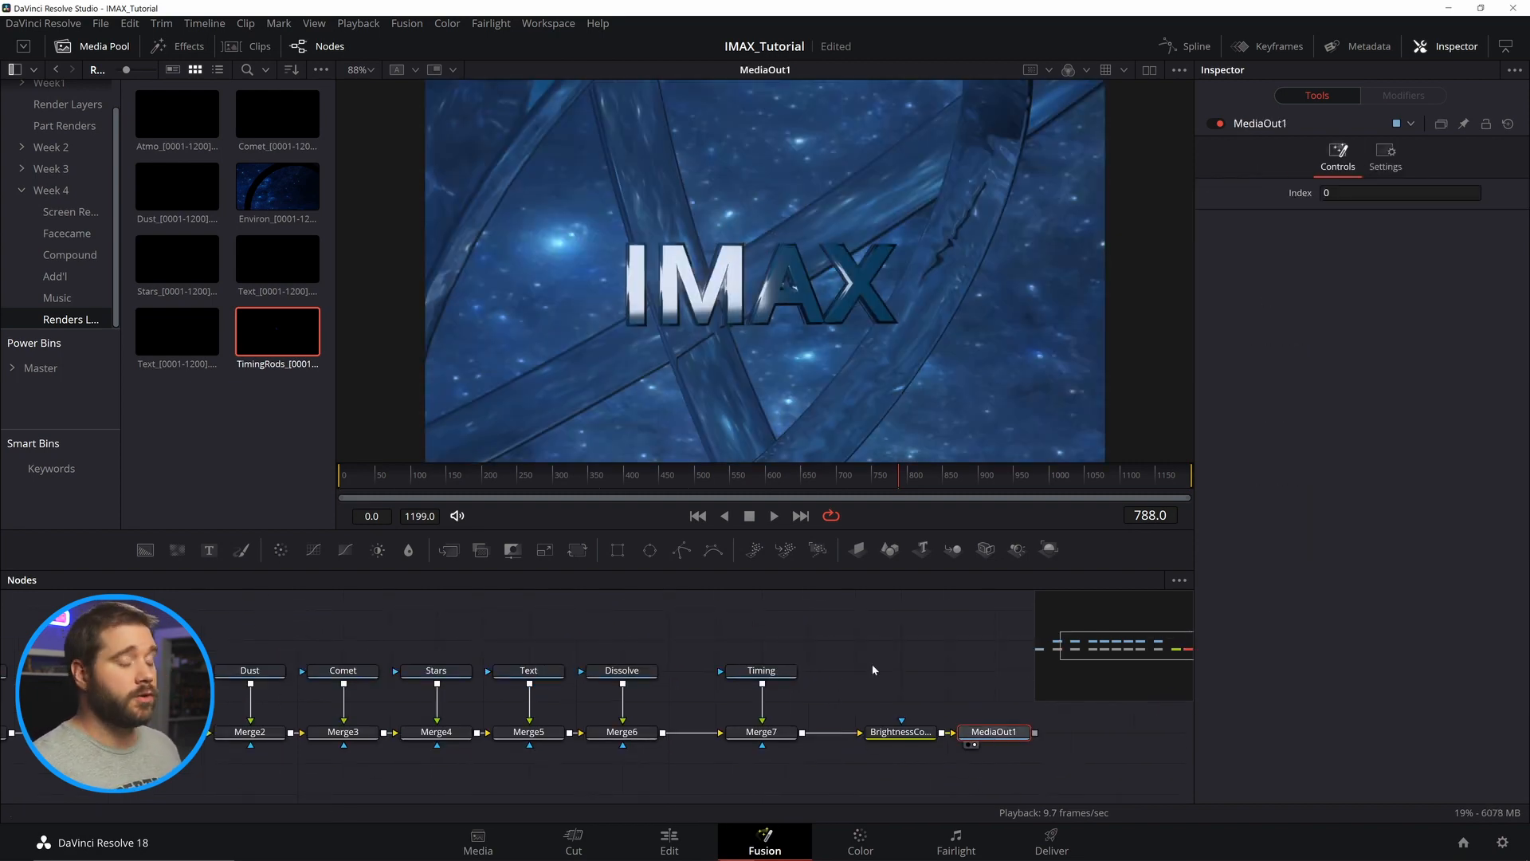
Insert a Color Corrector after the Env node, tint it warm orange on the color wheel, and save the project.
{"action": "left_click", "coordinate": [873, 670]}
{"action": "left_click", "coordinate": [89, 47]}
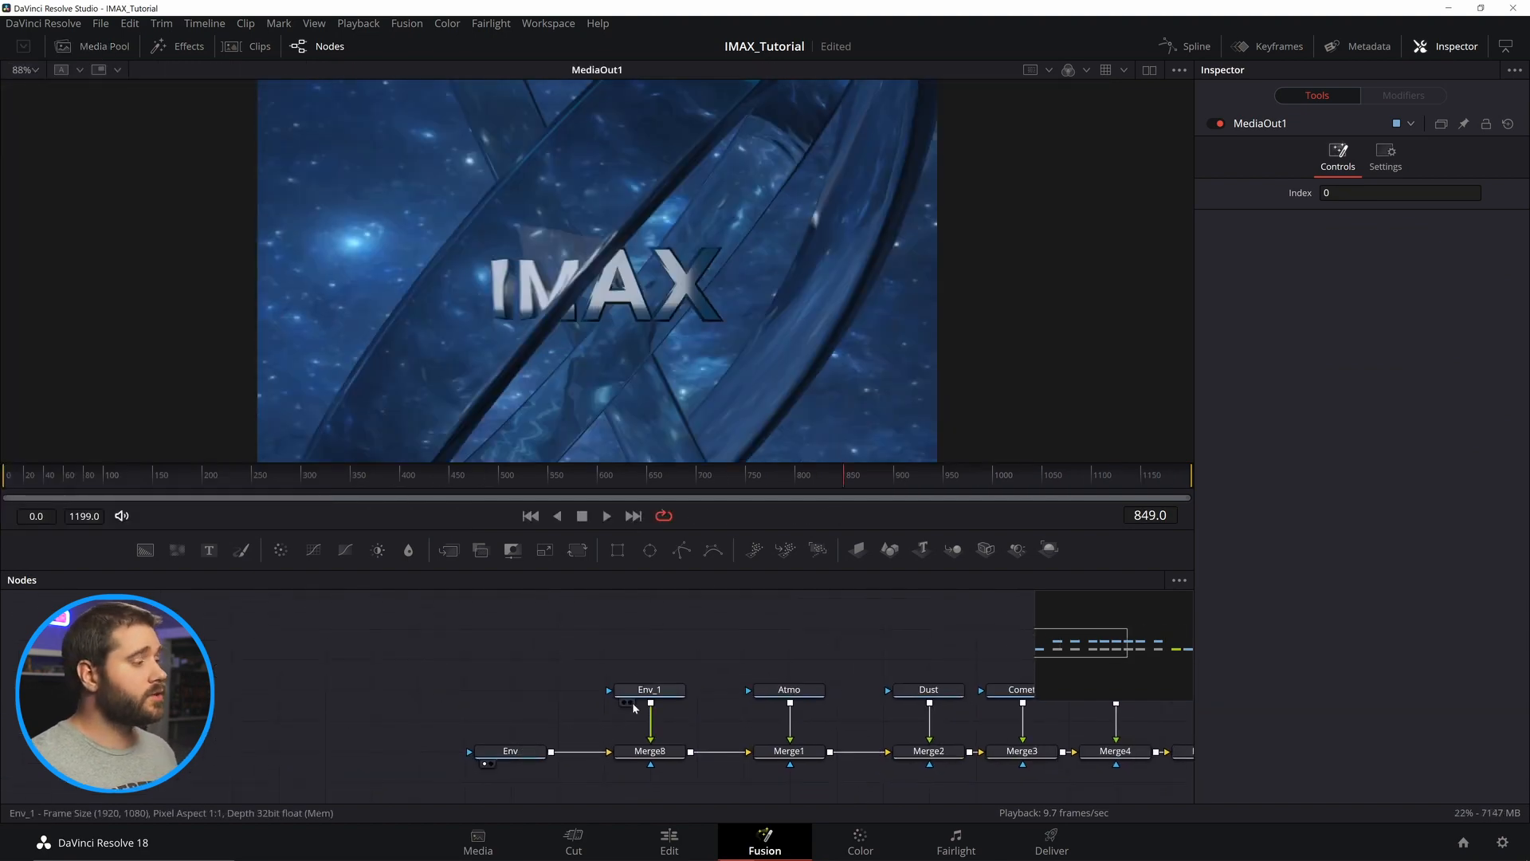
{"action": "left_click_drag", "start_coordinate": [512, 751], "coordinate": [374, 750]}
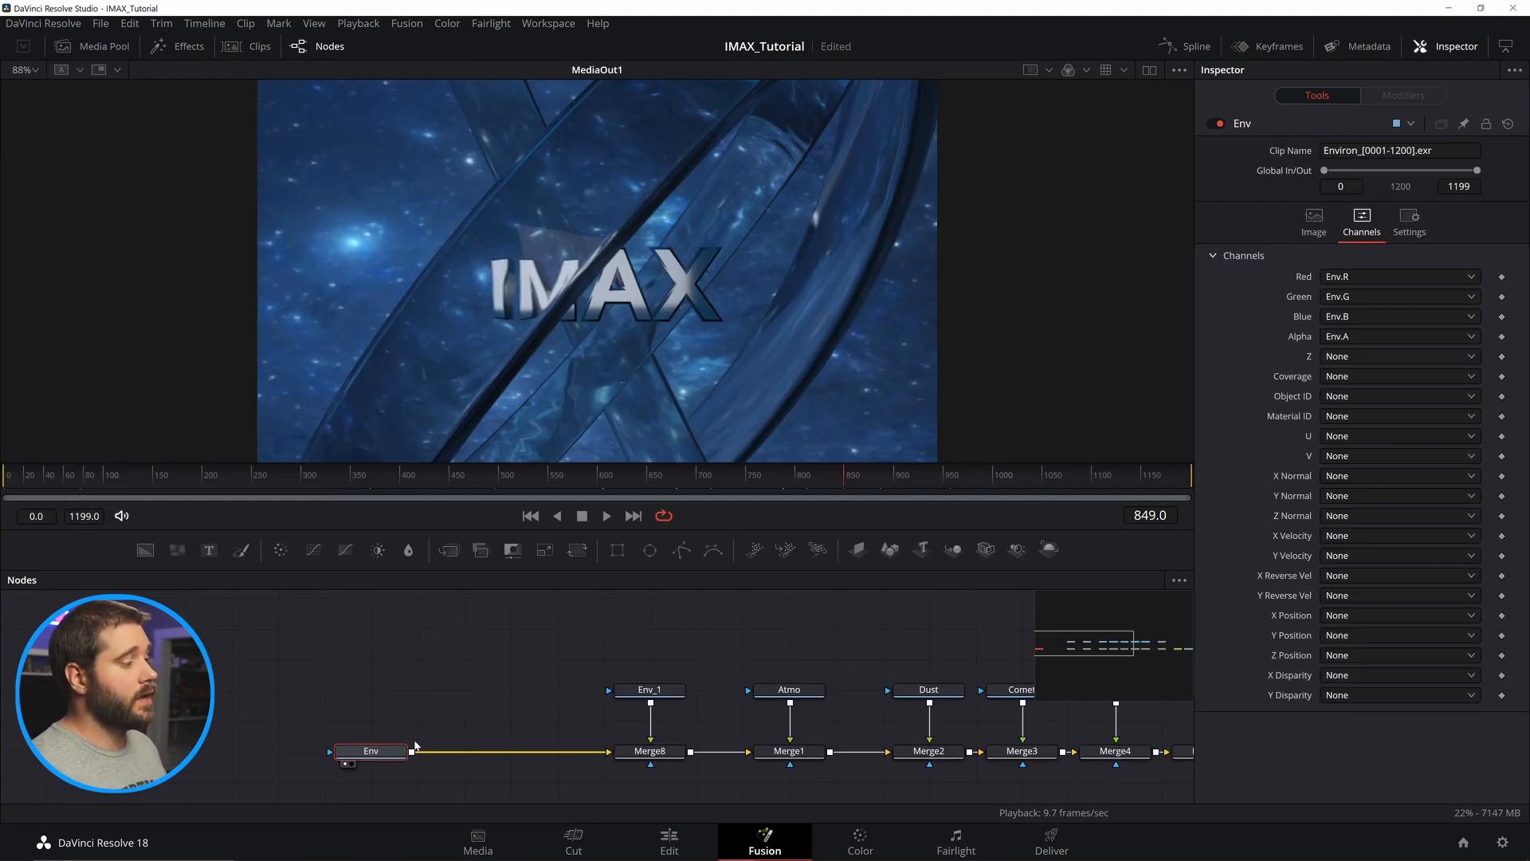
{"action": "key", "text": "shift+space"}
{"action": "type", "text": "color"}
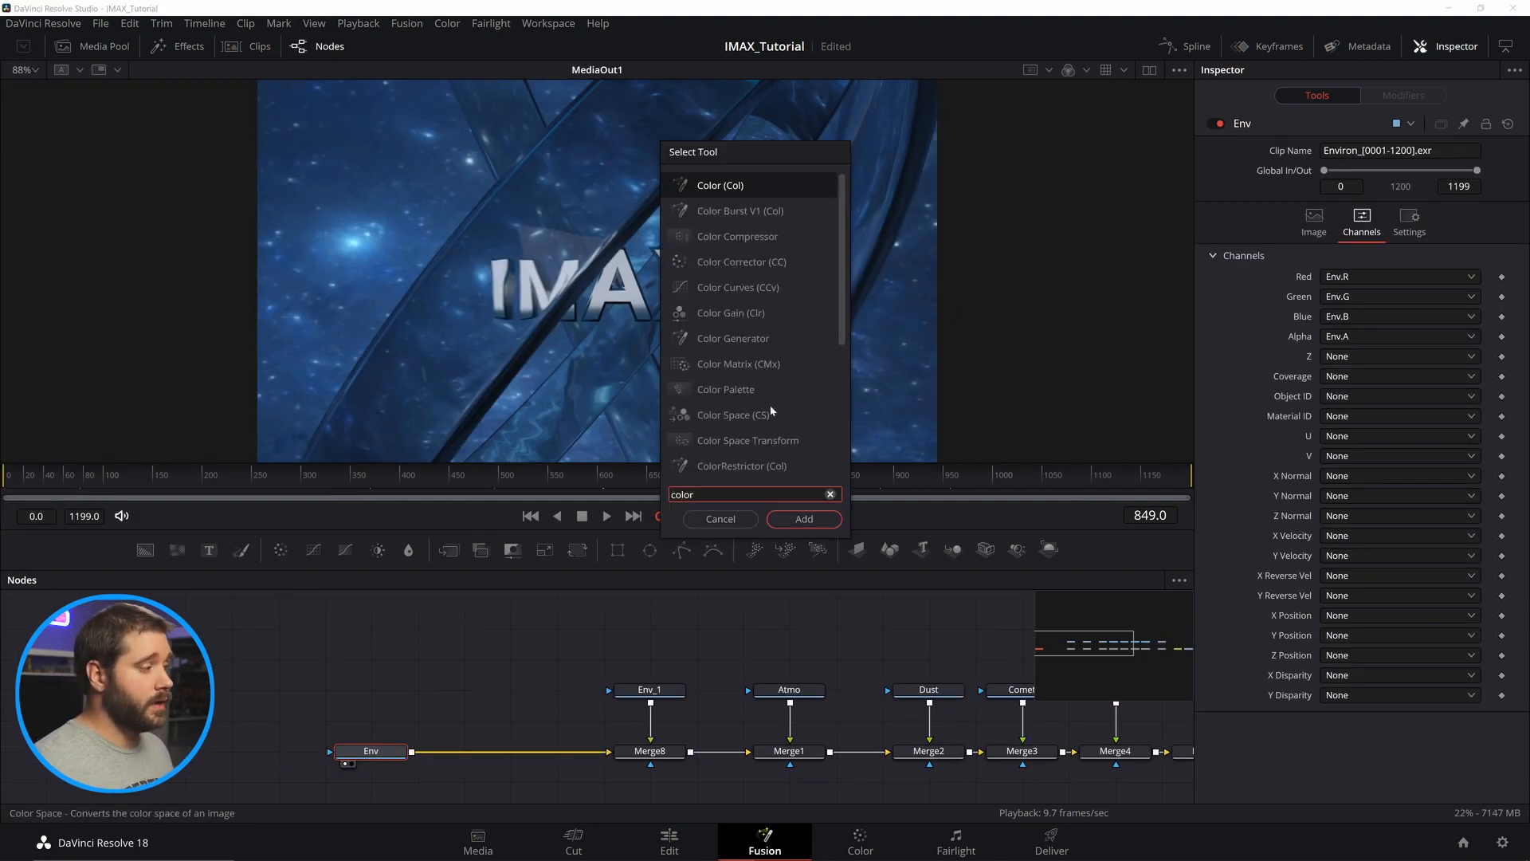
{"action": "key", "text": "BackSpace"}
{"action": "key", "text": "BackSpace"}
{"action": "key", "text": "BackSpace"}
{"action": "key", "text": "BackSpace"}
{"action": "key", "text": "BackSpace"}
{"action": "type", "text": "cc"}
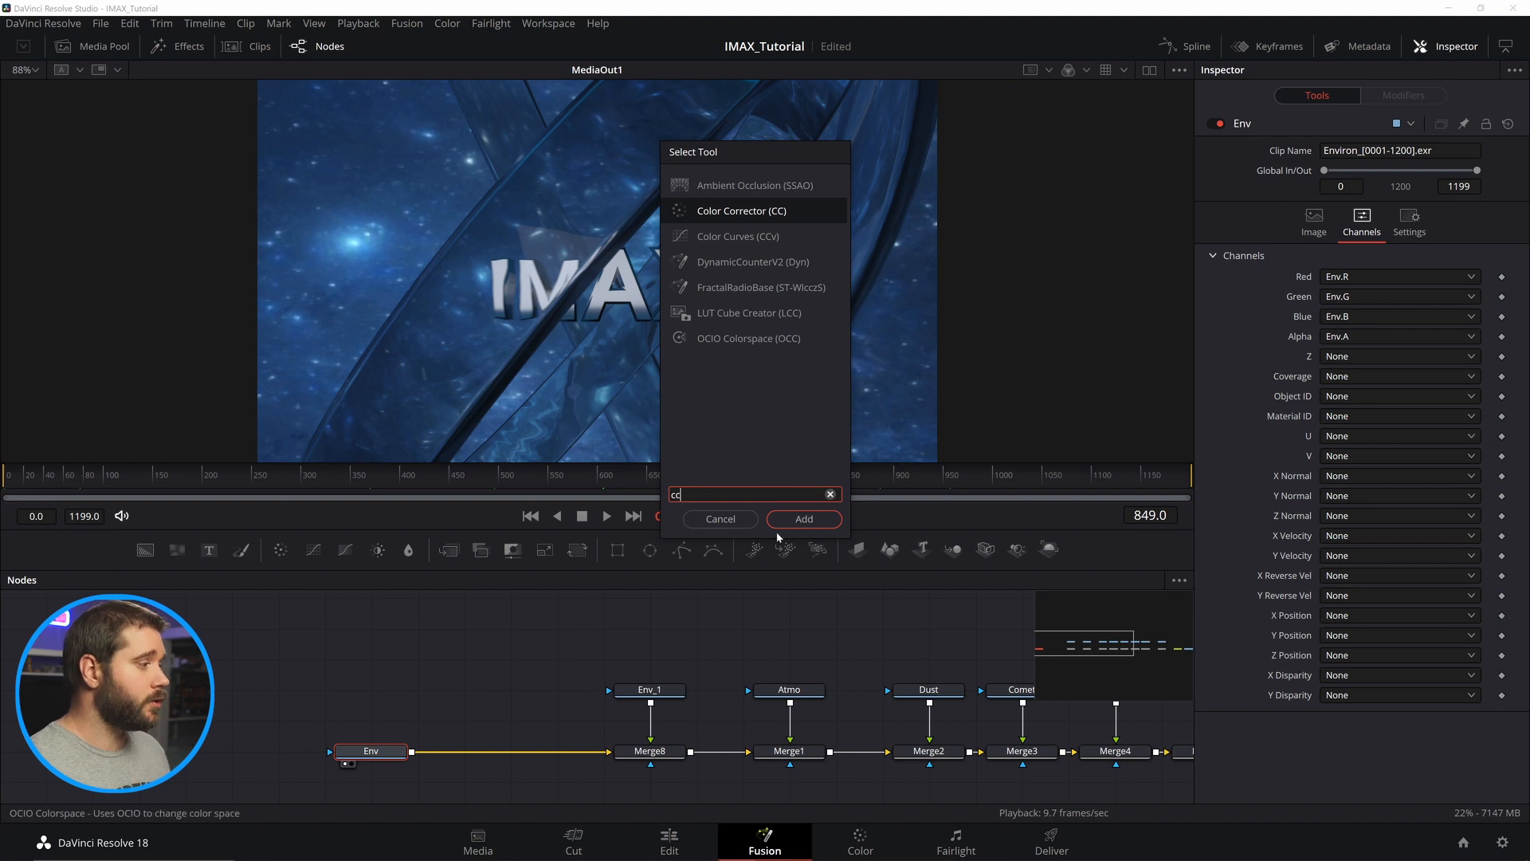
{"action": "left_click", "coordinate": [799, 520]}
{"action": "left_click_drag", "start_coordinate": [1400, 300], "coordinate": [1439, 276]}
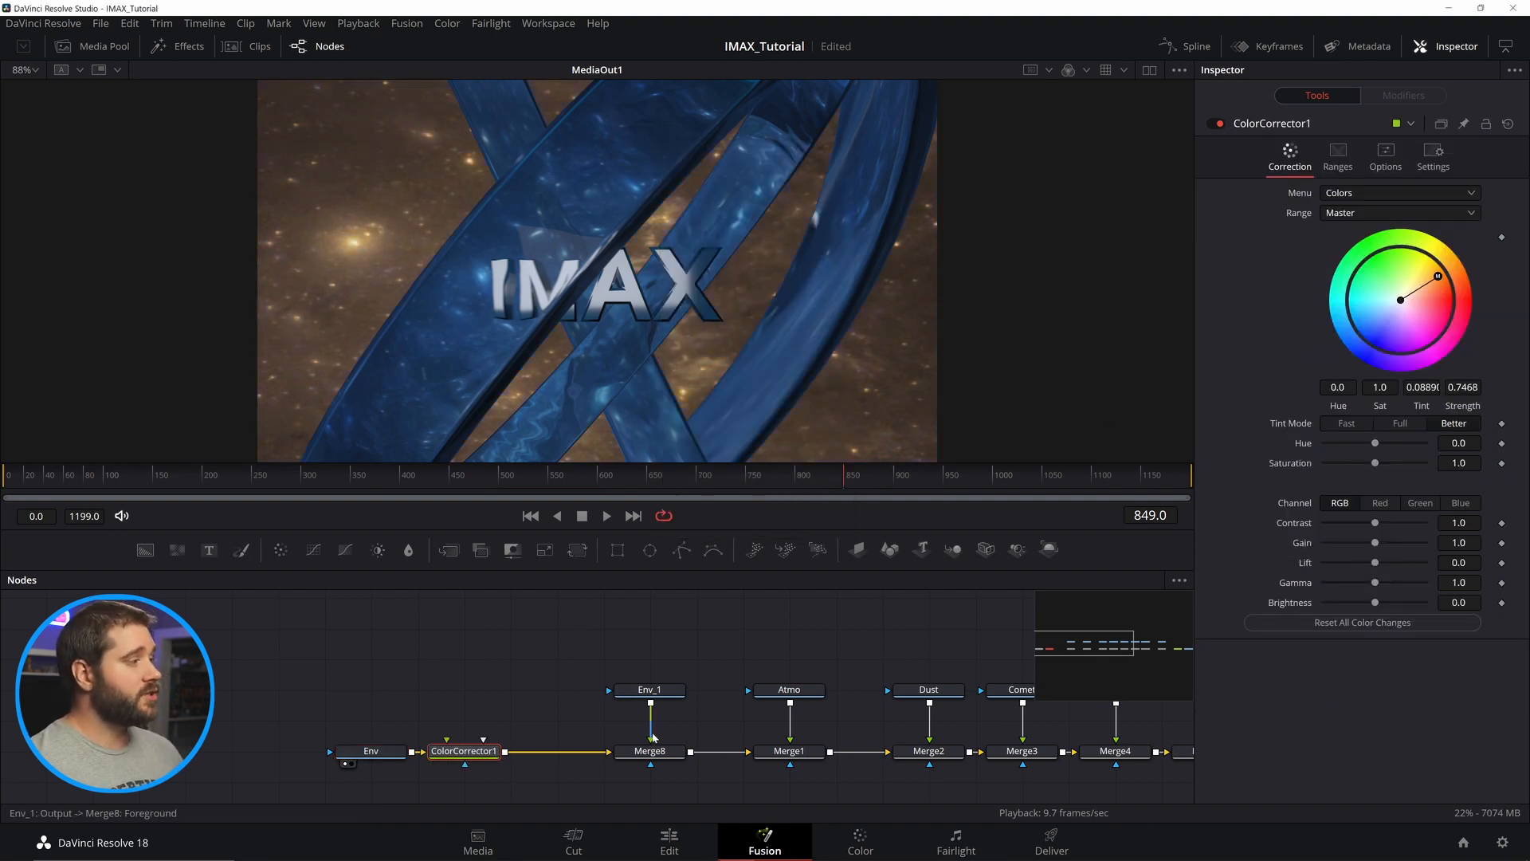
{"action": "key", "text": "ctrl+s"}
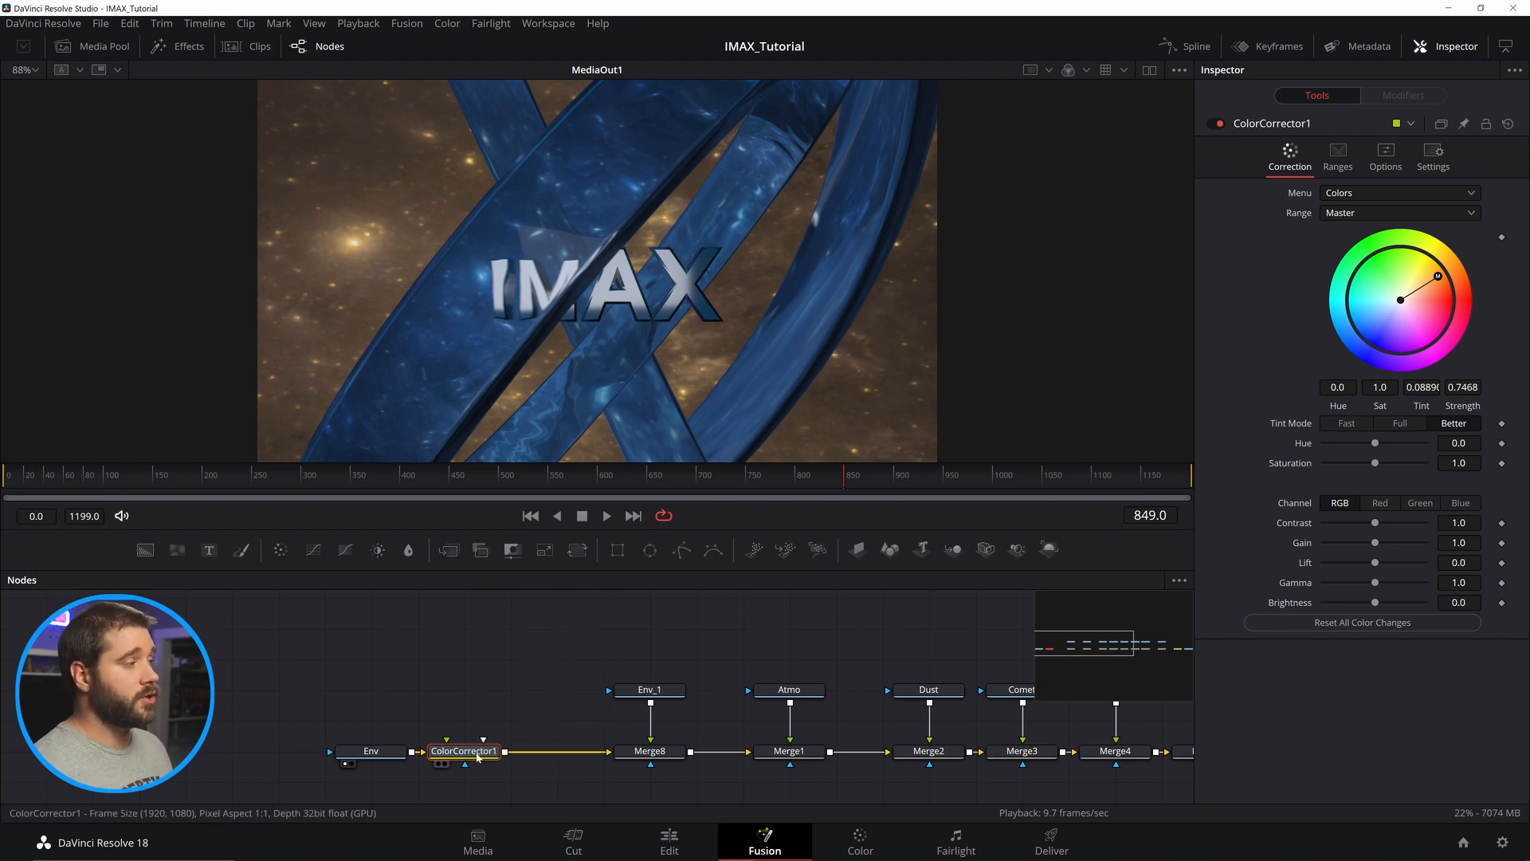
Reposition the Color Corrector so it sits between Merge8 and Merge1 in the main line.
{"action": "left_click_drag", "start_coordinate": [476, 756], "coordinate": [709, 663]}
{"action": "left_click_drag", "start_coordinate": [591, 650], "coordinate": [522, 752]}
{"action": "left_click_drag", "start_coordinate": [557, 659], "coordinate": [642, 756]}
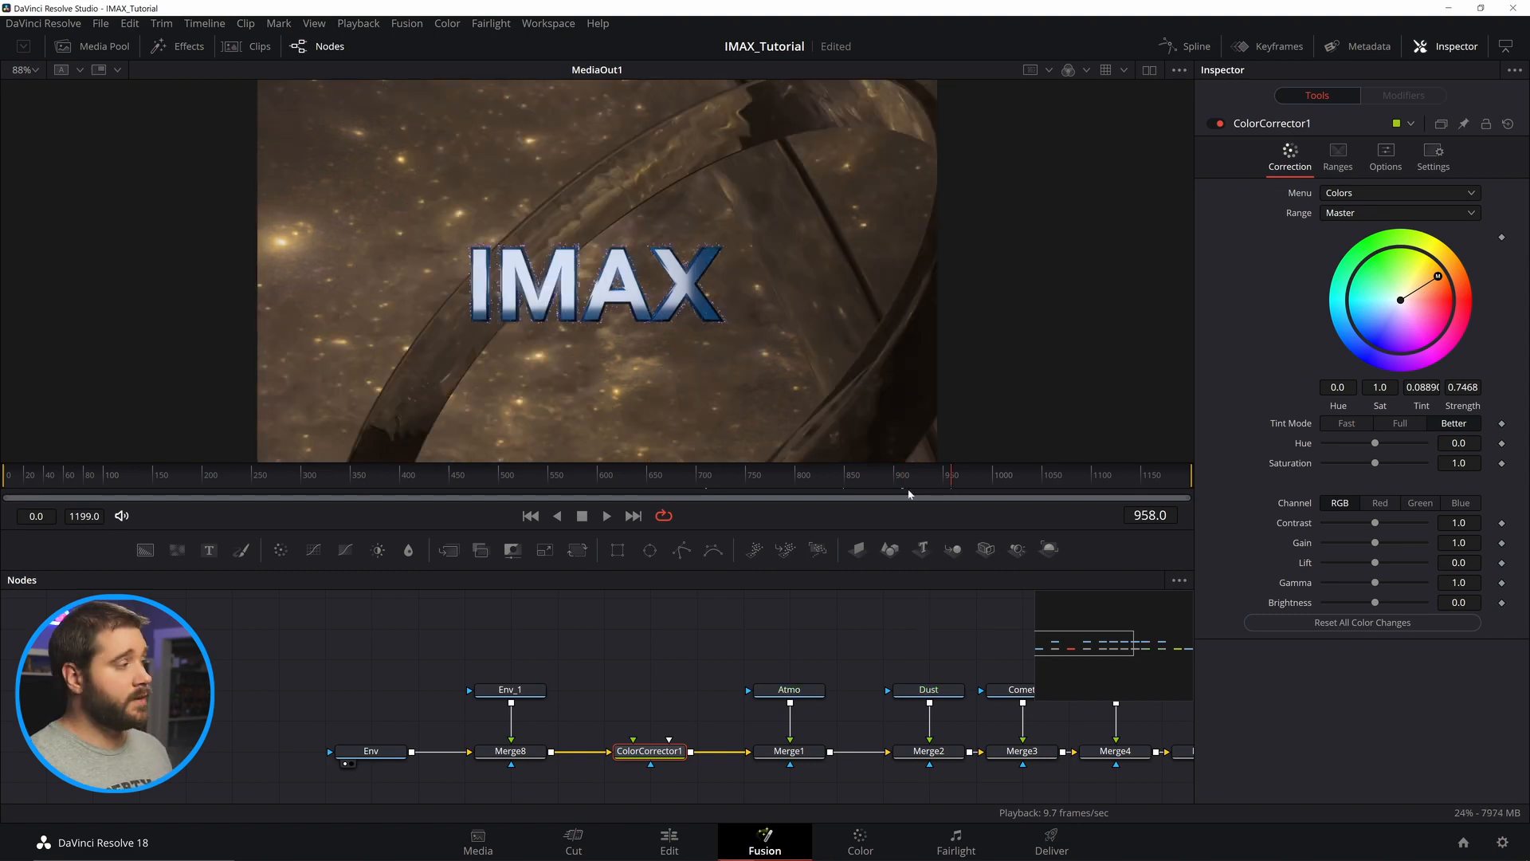
Scrub the timeline and view DeltaKeyer1, LumaKeyer1, the color correctors, Dissolve and MediaOut1 of the finished comp in the viewer.
{"action": "left_click_drag", "start_coordinate": [841, 479], "coordinate": [867, 479]}
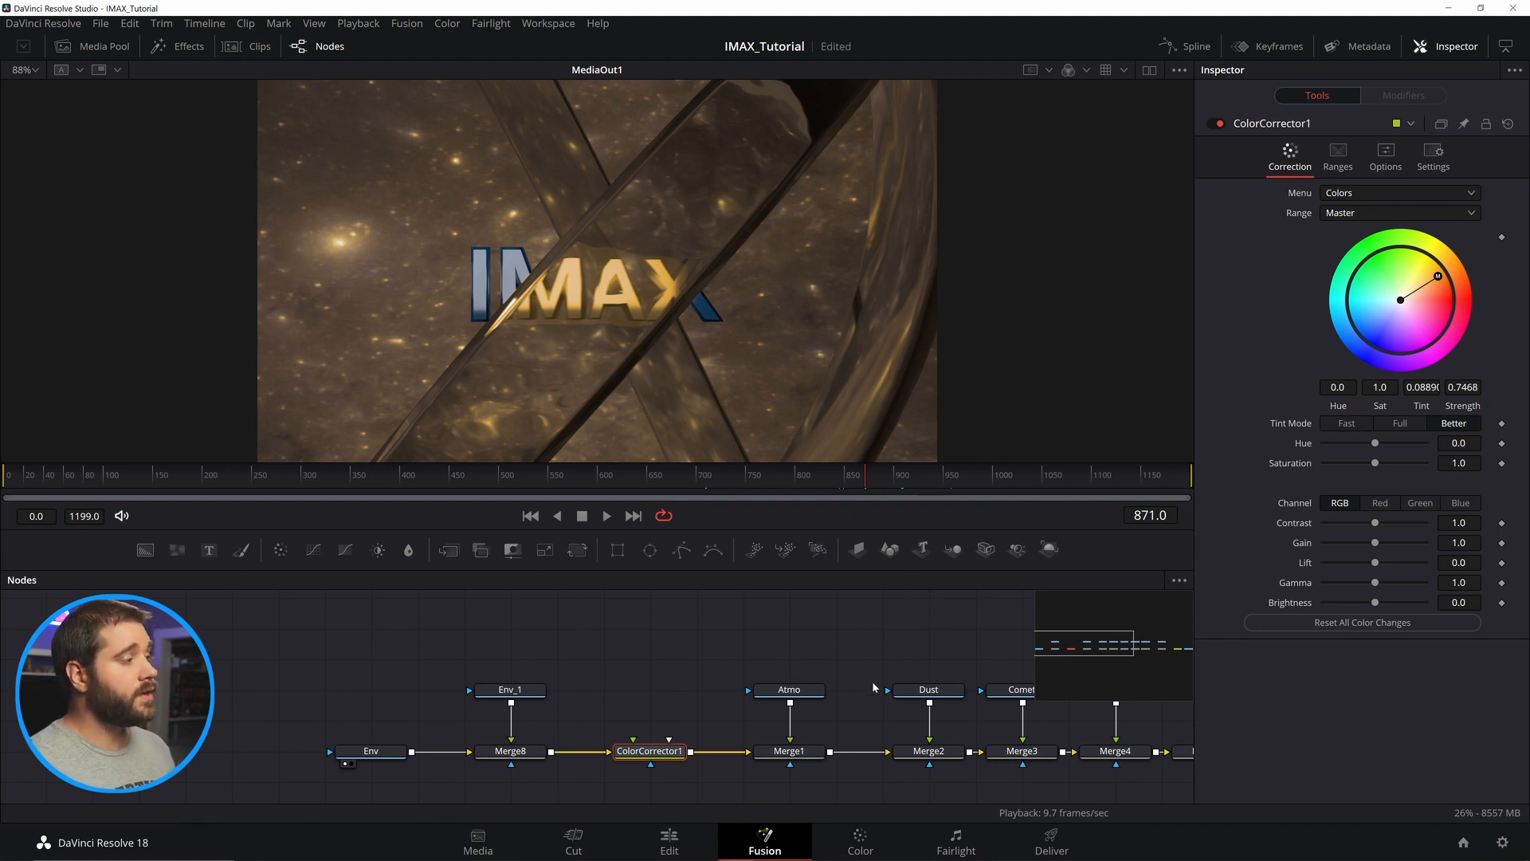
{"action": "left_click_drag", "start_coordinate": [858, 658], "coordinate": [279, 643]}
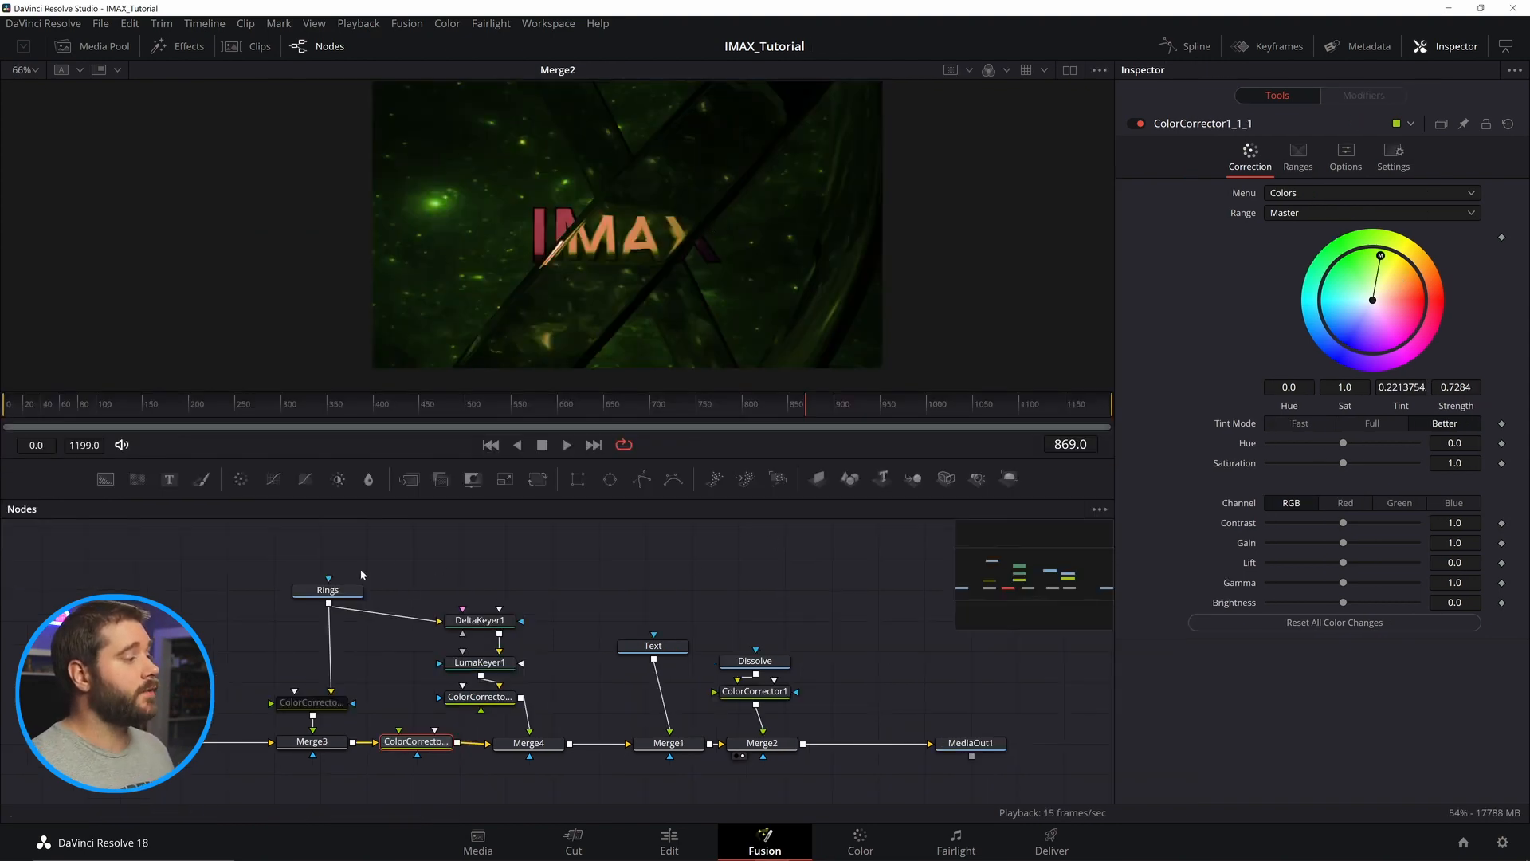
{"action": "left_click", "coordinate": [328, 590]}
{"action": "left_click", "coordinate": [499, 624]}
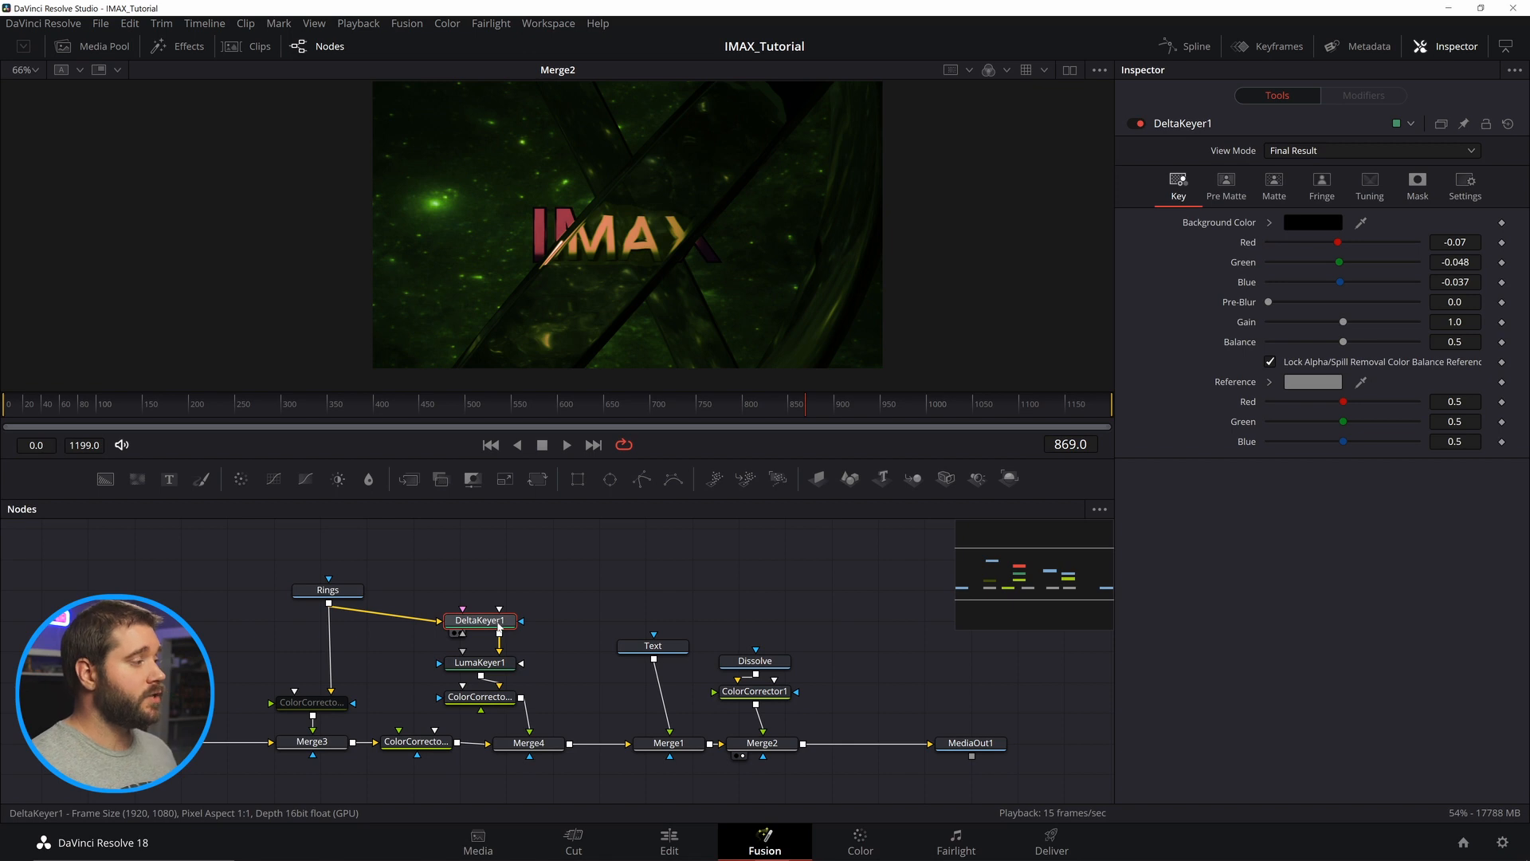
{"action": "key", "text": "1"}
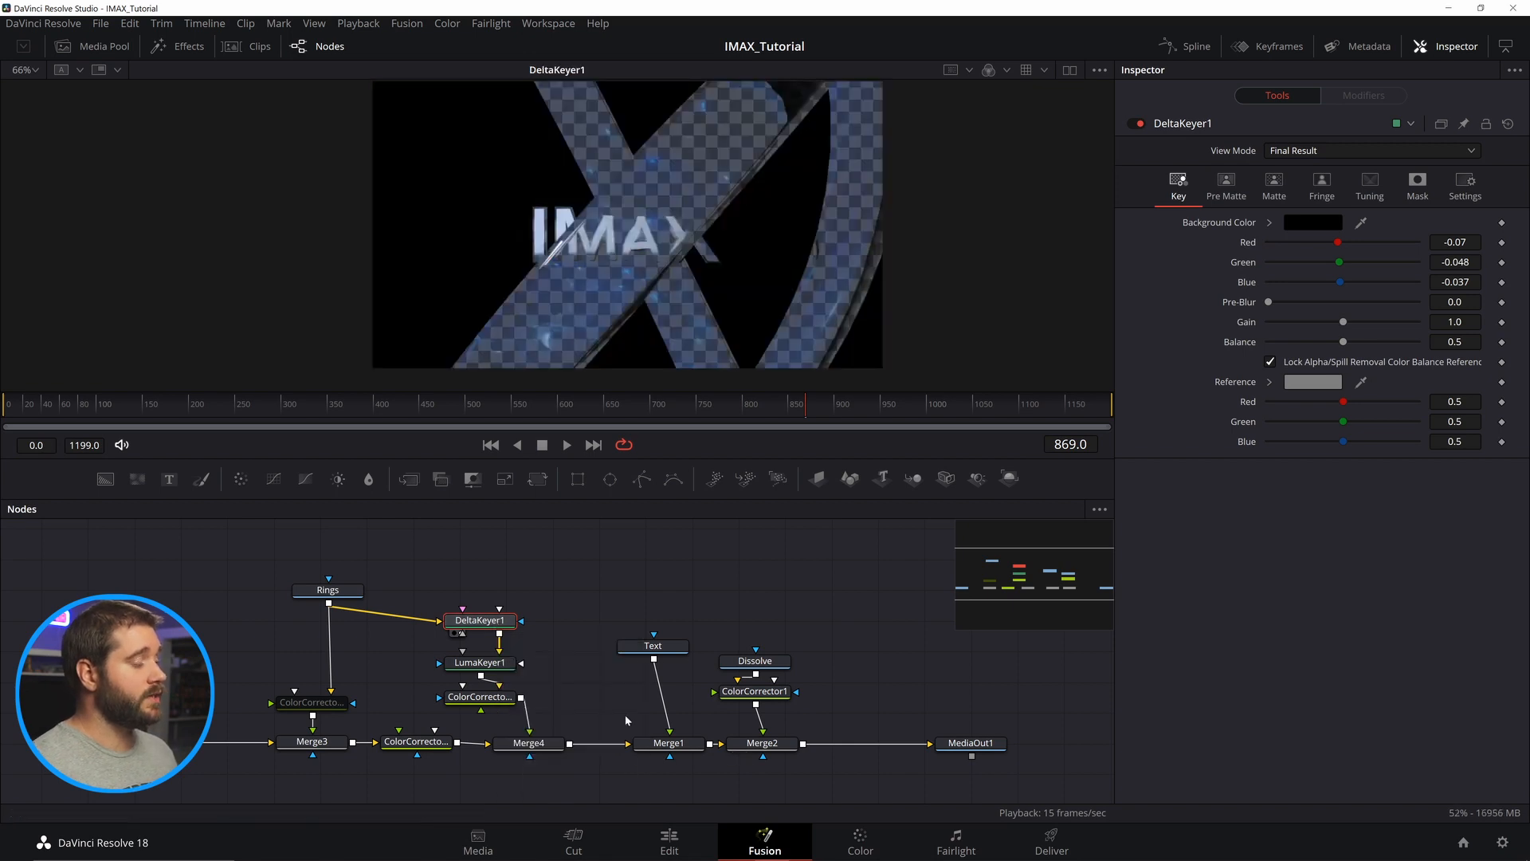
{"action": "left_click", "coordinate": [490, 669]}
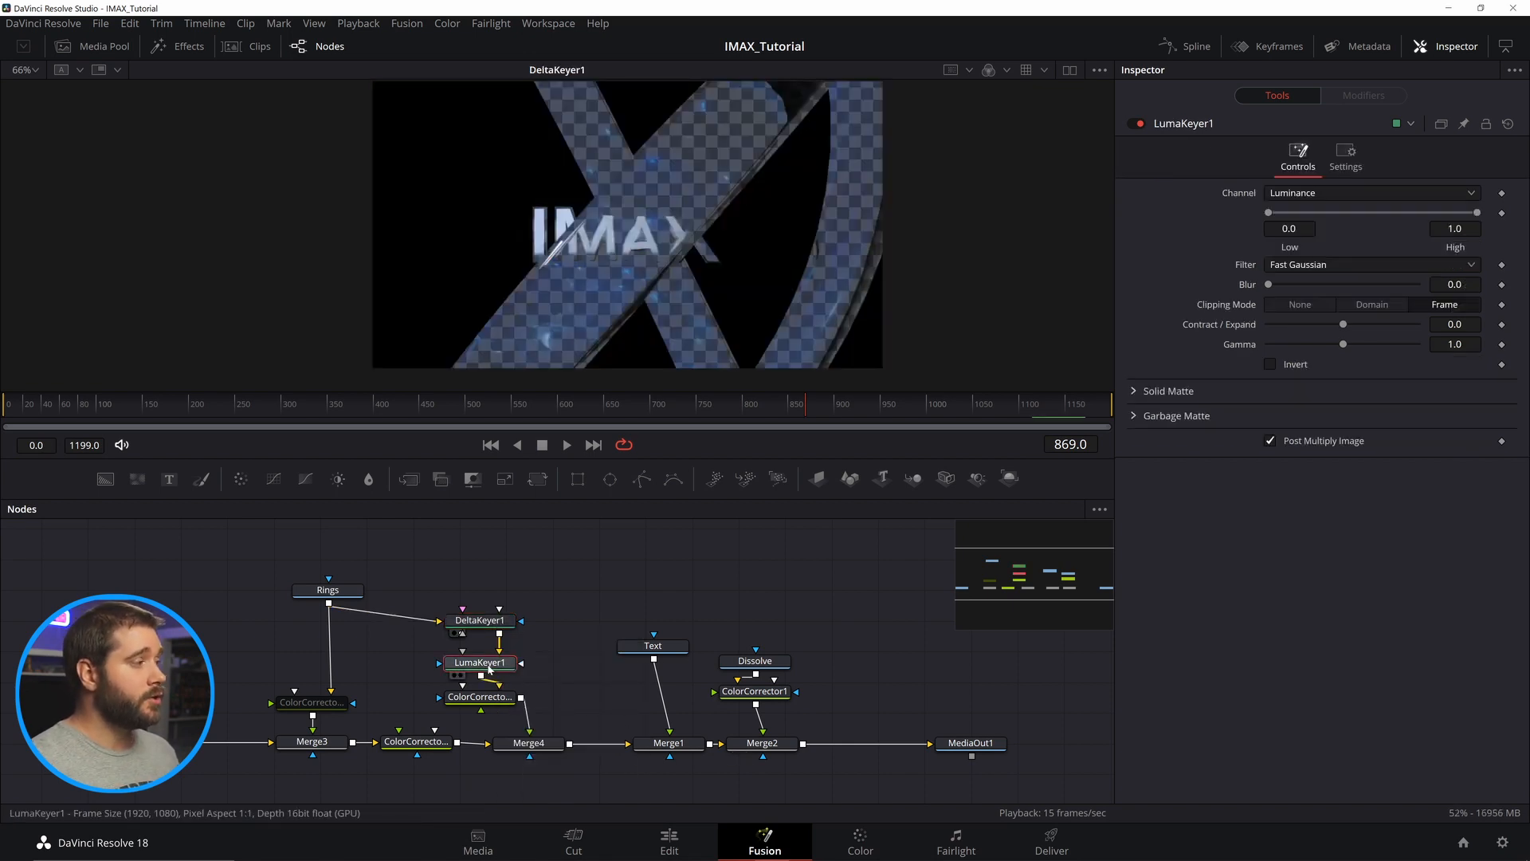
{"action": "key", "text": "1"}
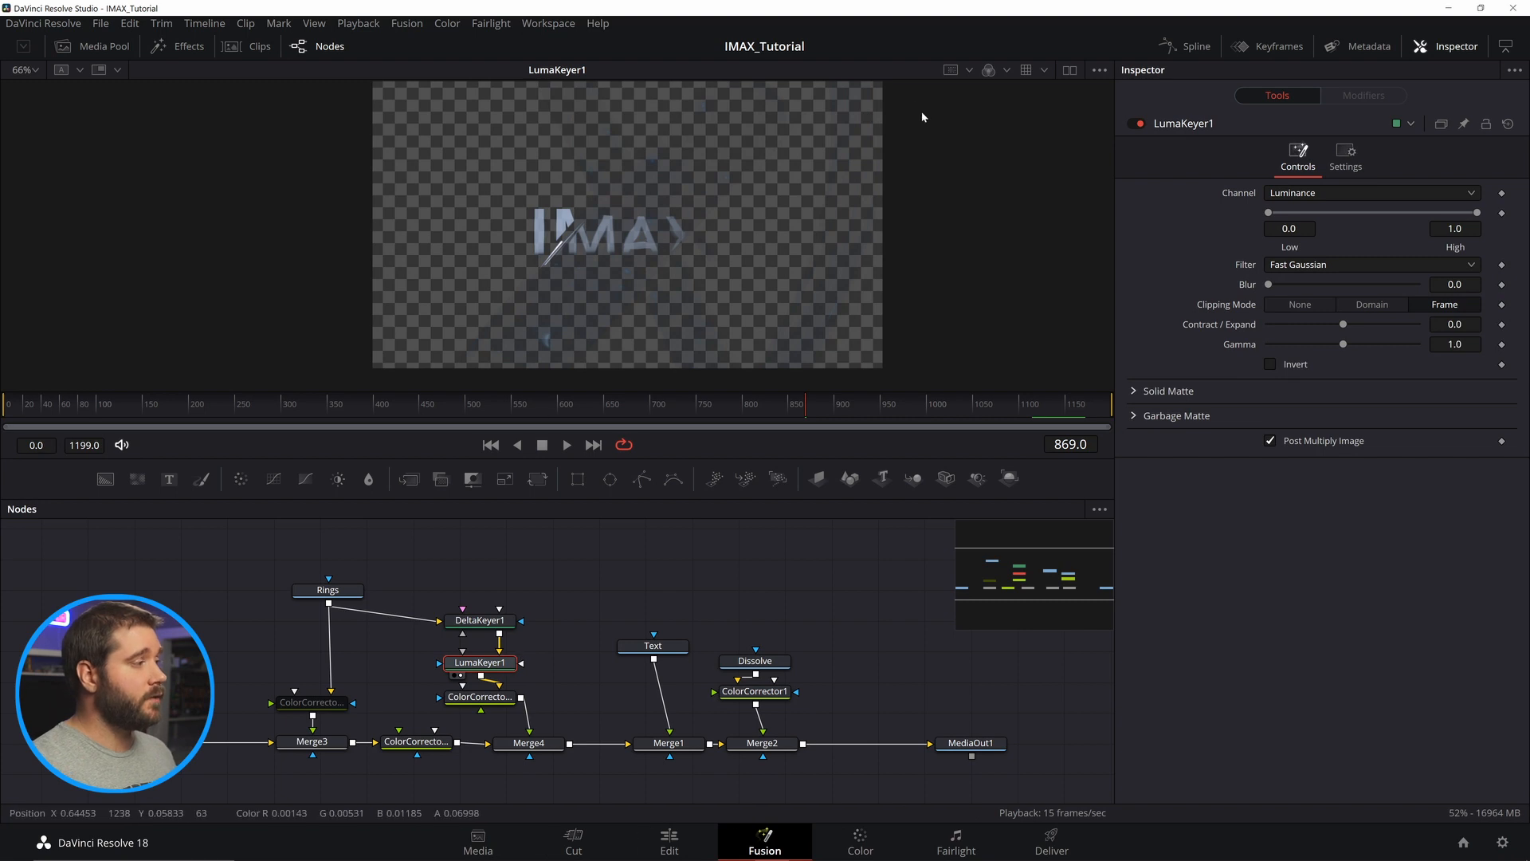
{"action": "left_click", "coordinate": [486, 703]}
{"action": "key", "text": "1"}
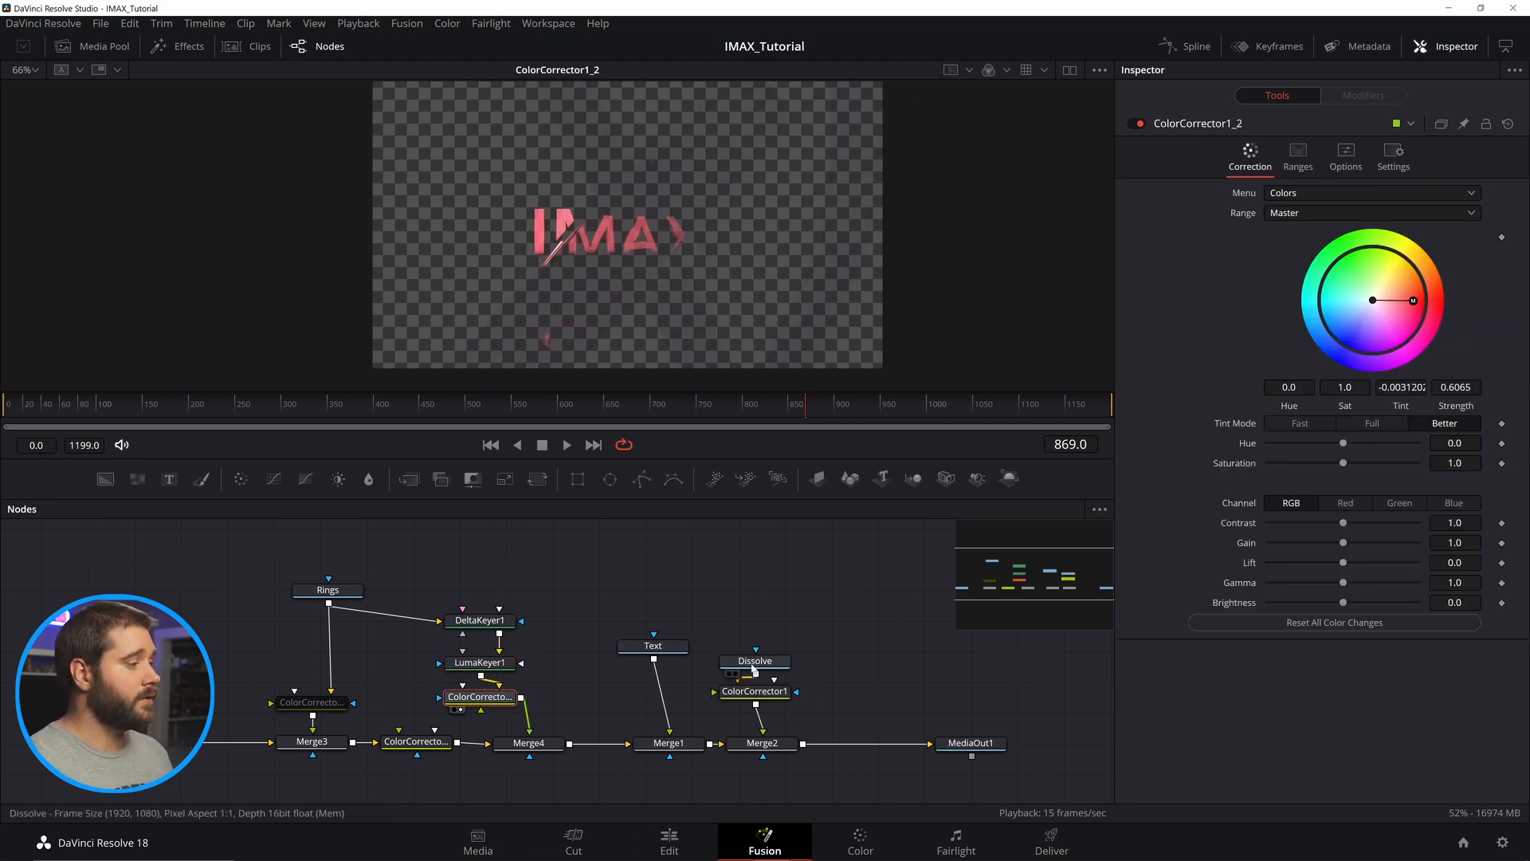
{"action": "left_click", "coordinate": [754, 666]}
{"action": "key", "text": "1"}
{"action": "left_click", "coordinate": [755, 691]}
{"action": "key", "text": "1"}
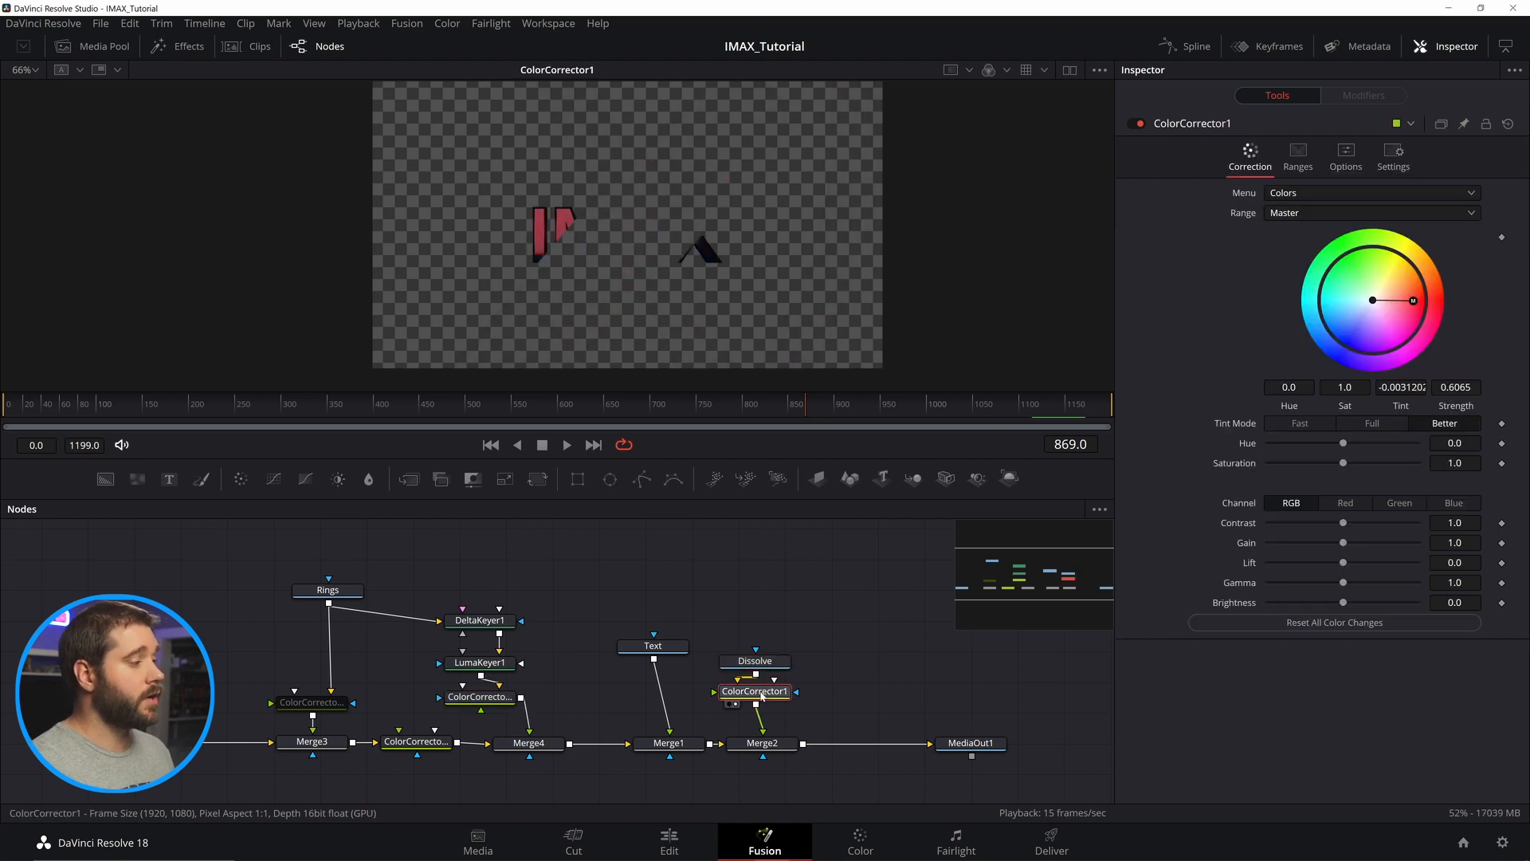
{"action": "left_click", "coordinate": [487, 699]}
{"action": "key", "text": "1"}
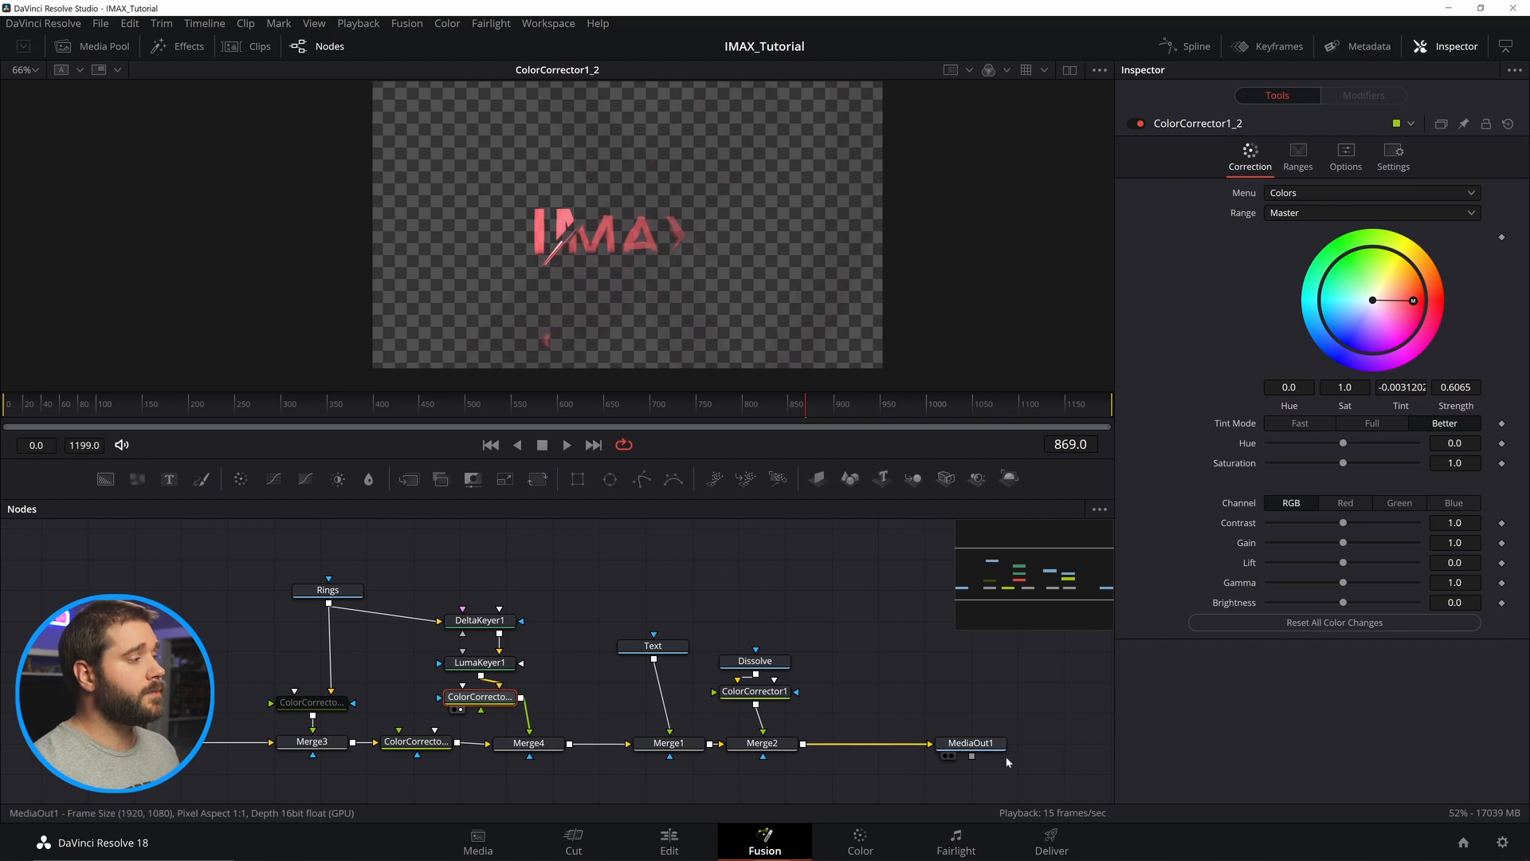
{"action": "left_click", "coordinate": [986, 743]}
{"action": "key", "text": "1"}
{"action": "mouse_move", "coordinate": [805, 402]}
{"action": "left_mouse_down"}
{"action": "mouse_move", "coordinate": [773, 408]}
{"action": "mouse_move", "coordinate": [813, 428]}
{"action": "mouse_move", "coordinate": [801, 427]}
{"action": "left_mouse_up"}
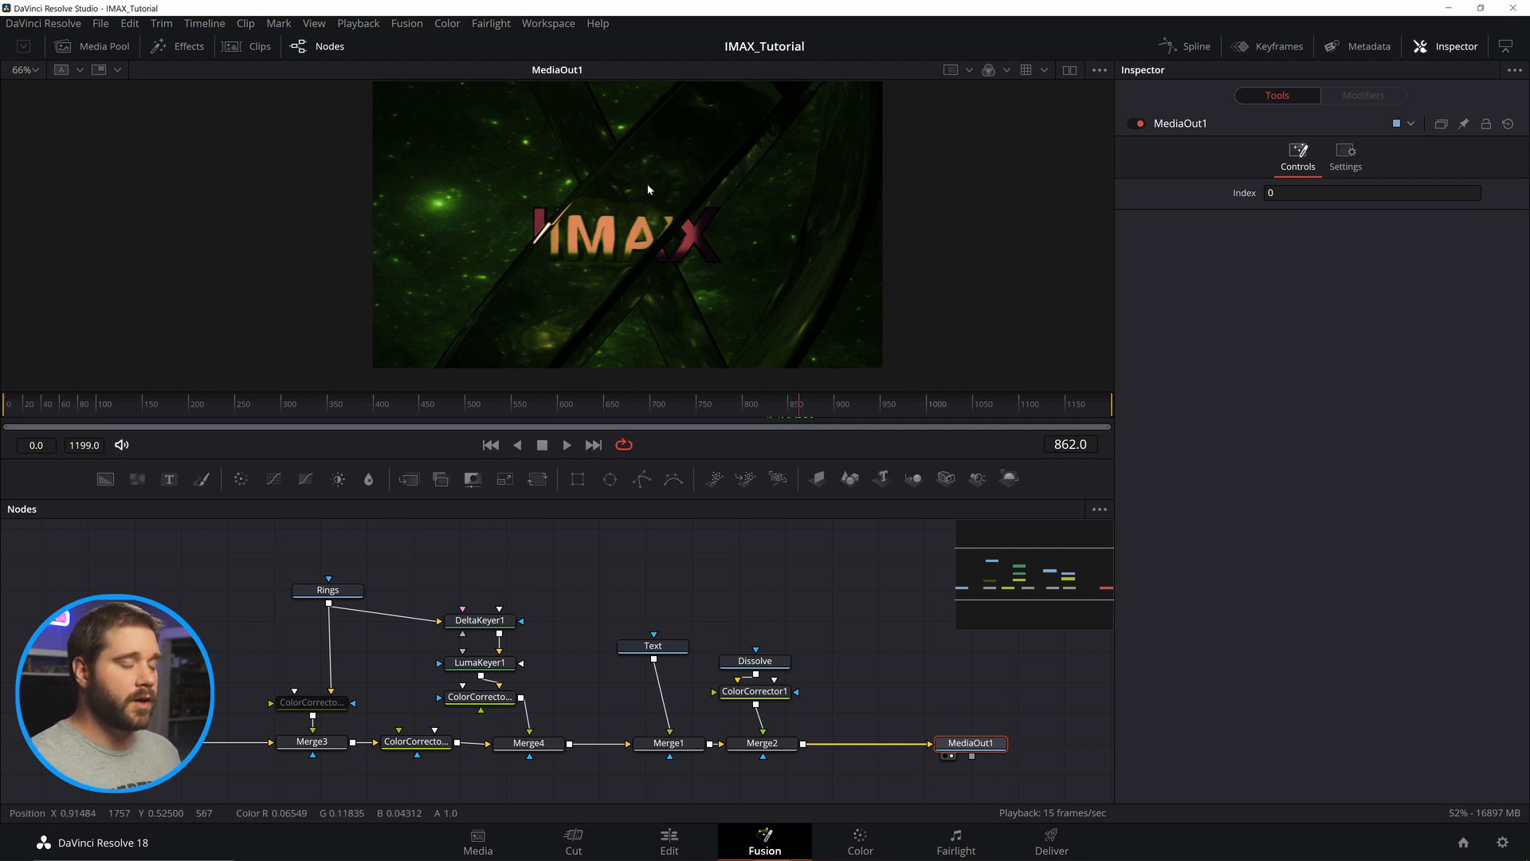
View Merge3, Merge4, DeltaKeyer1 and Merge8 in the viewers to compare the composite stages.
{"action": "left_click", "coordinate": [327, 742]}
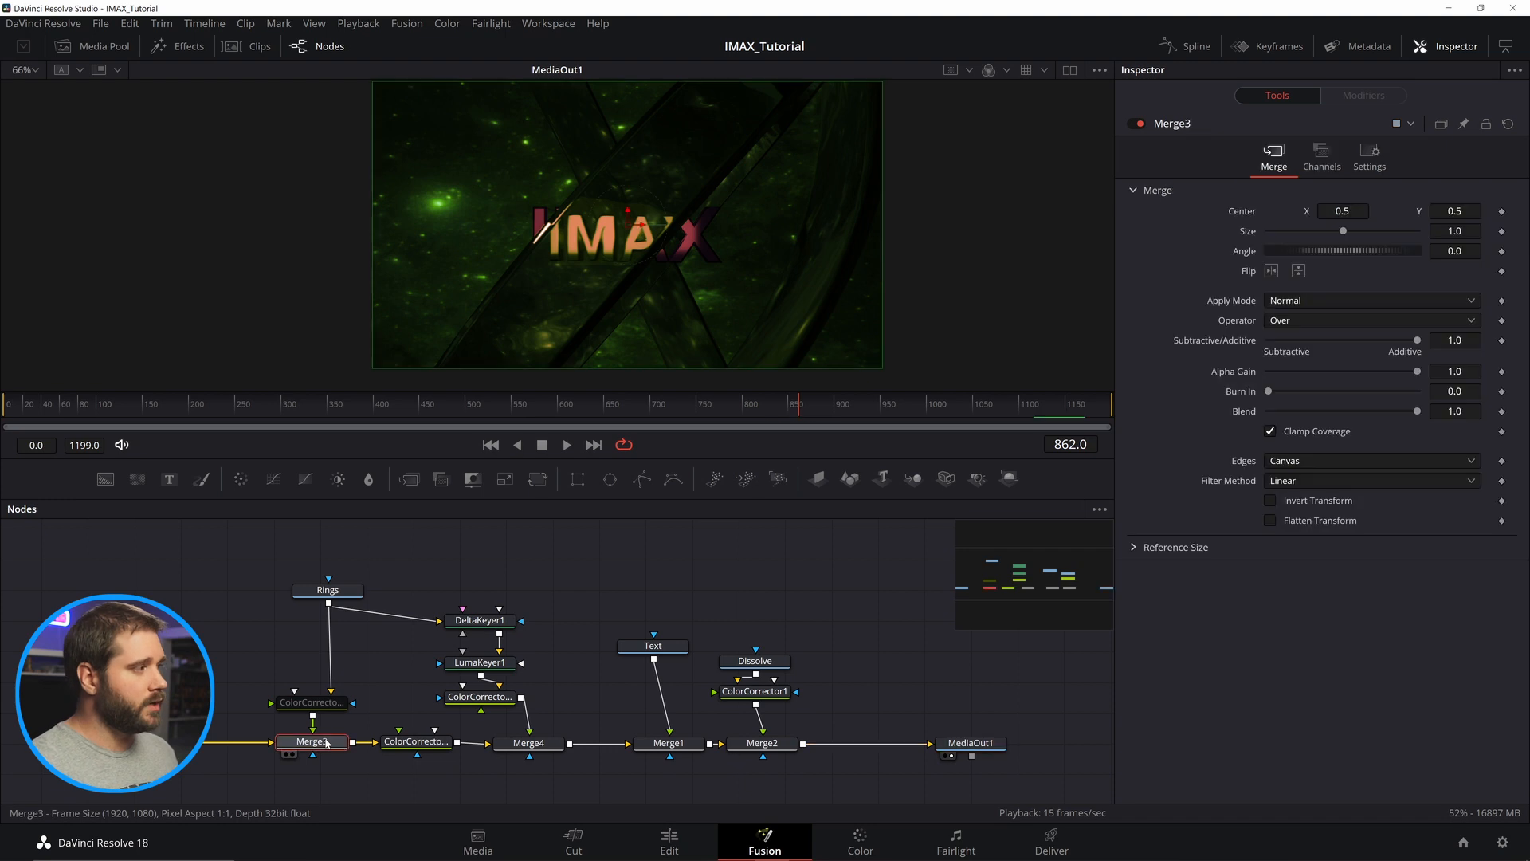
{"action": "key", "text": "1"}
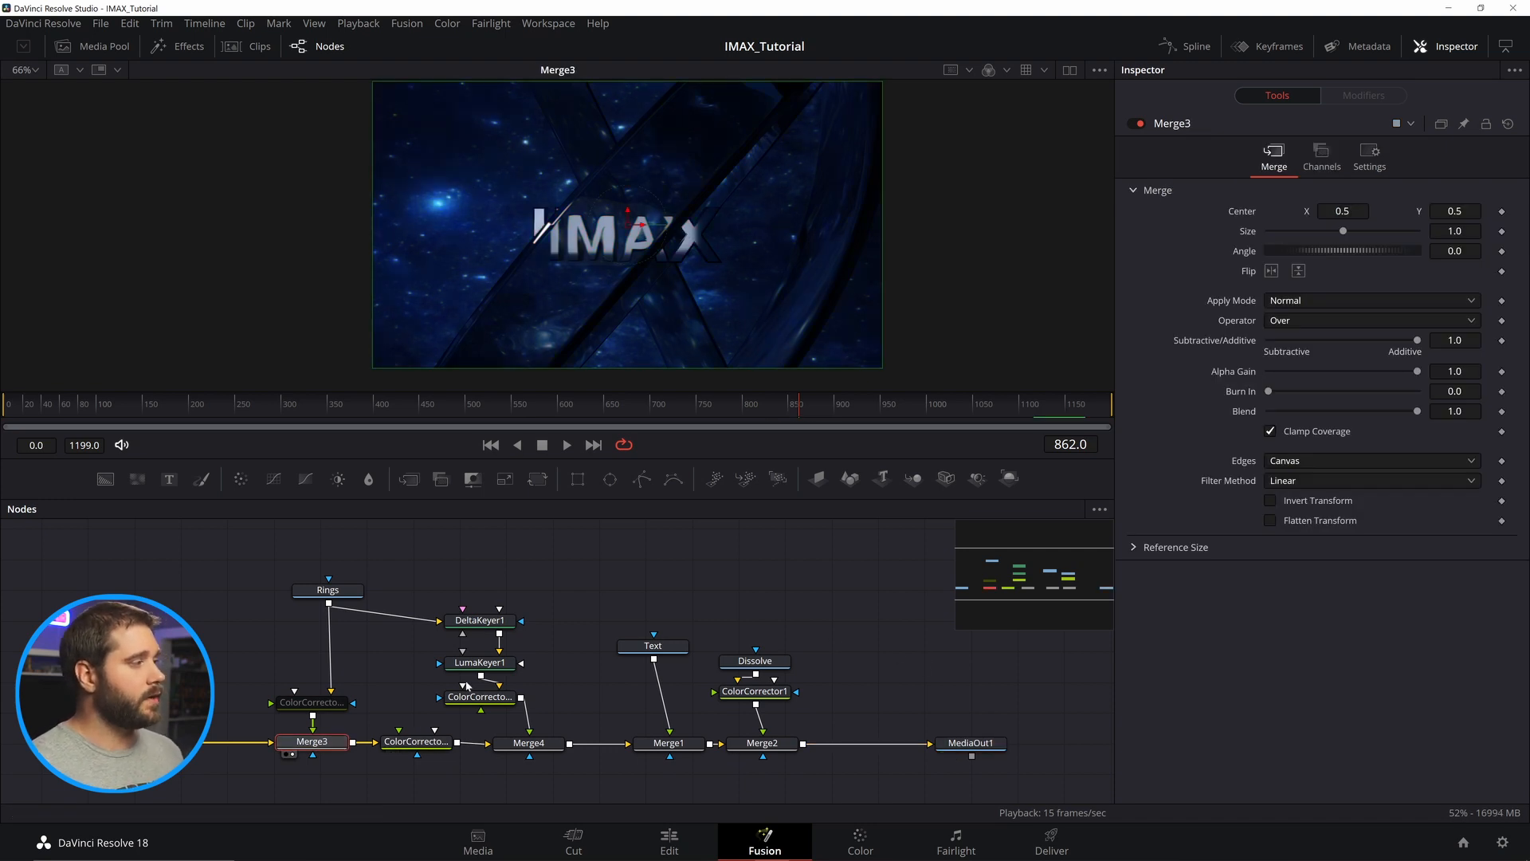
{"action": "left_click", "coordinate": [501, 700]}
{"action": "left_click", "coordinate": [534, 746]}
{"action": "key", "text": "2"}
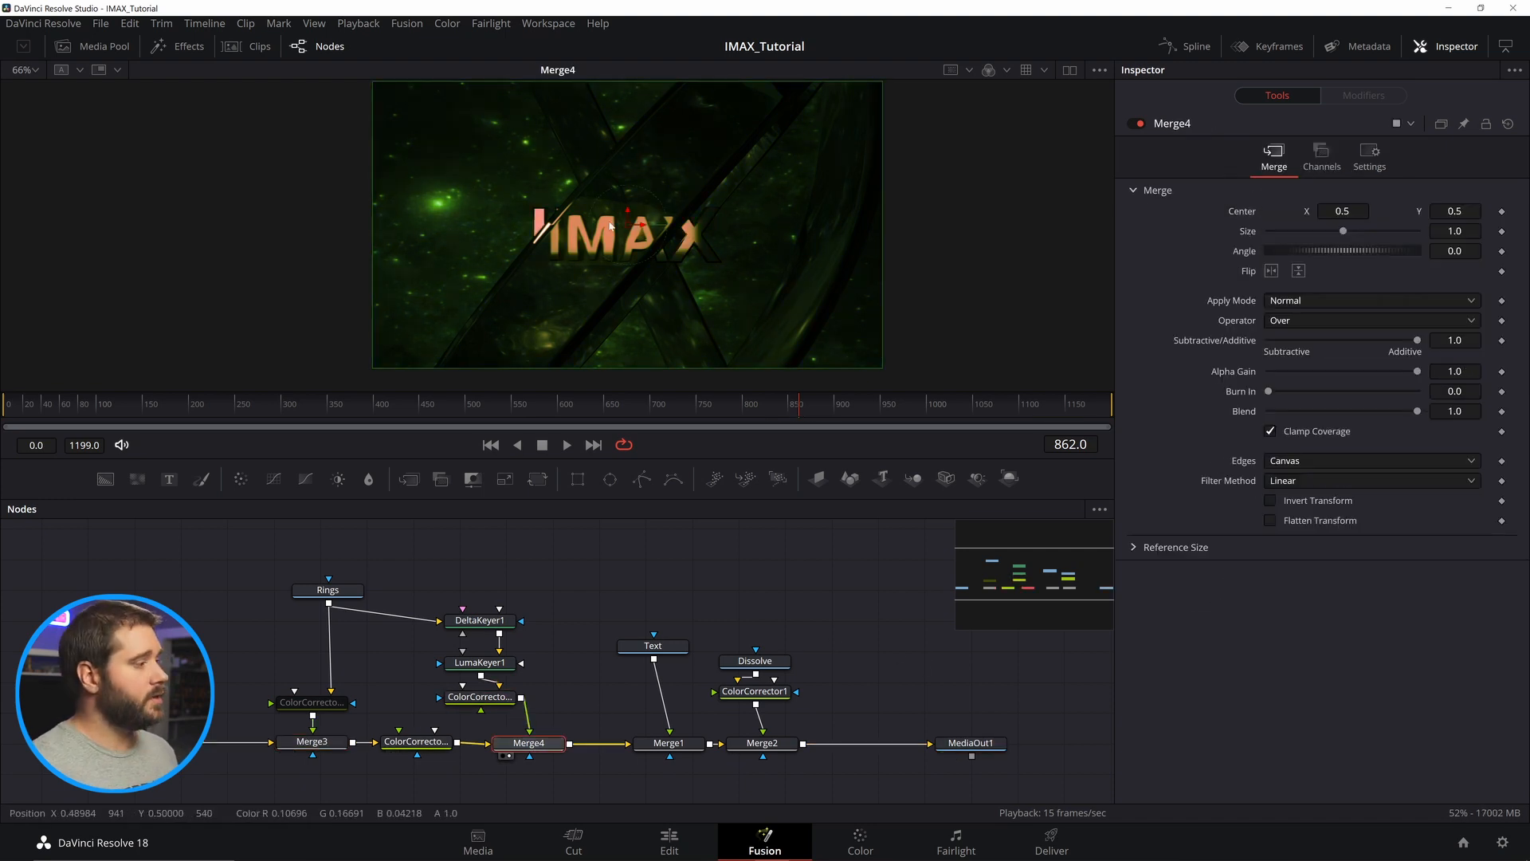
{"action": "left_click", "coordinate": [479, 620]}
{"action": "key", "text": "2"}
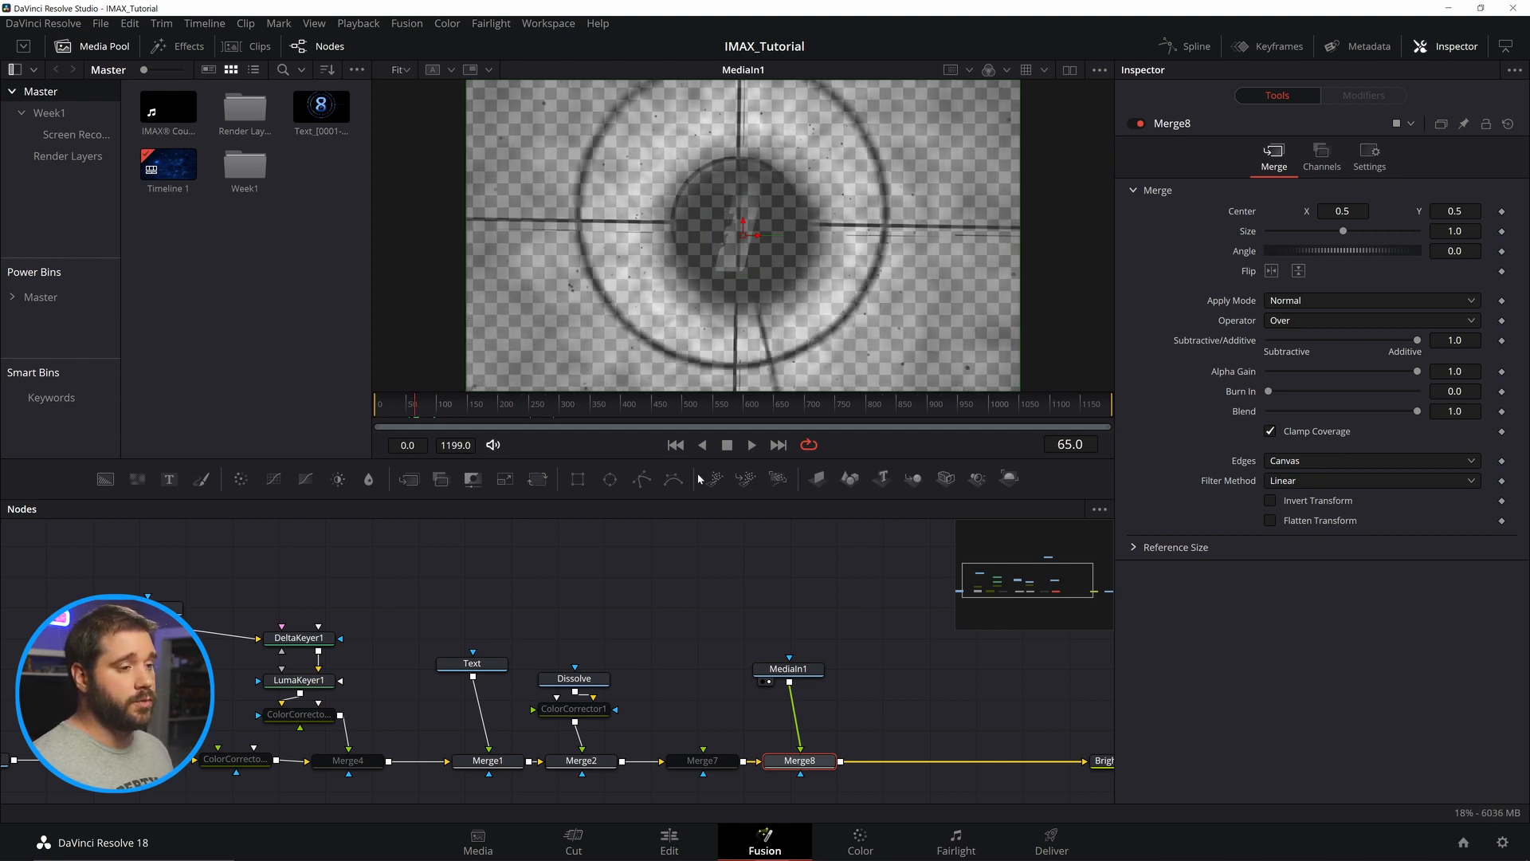
{"action": "key", "text": "1"}
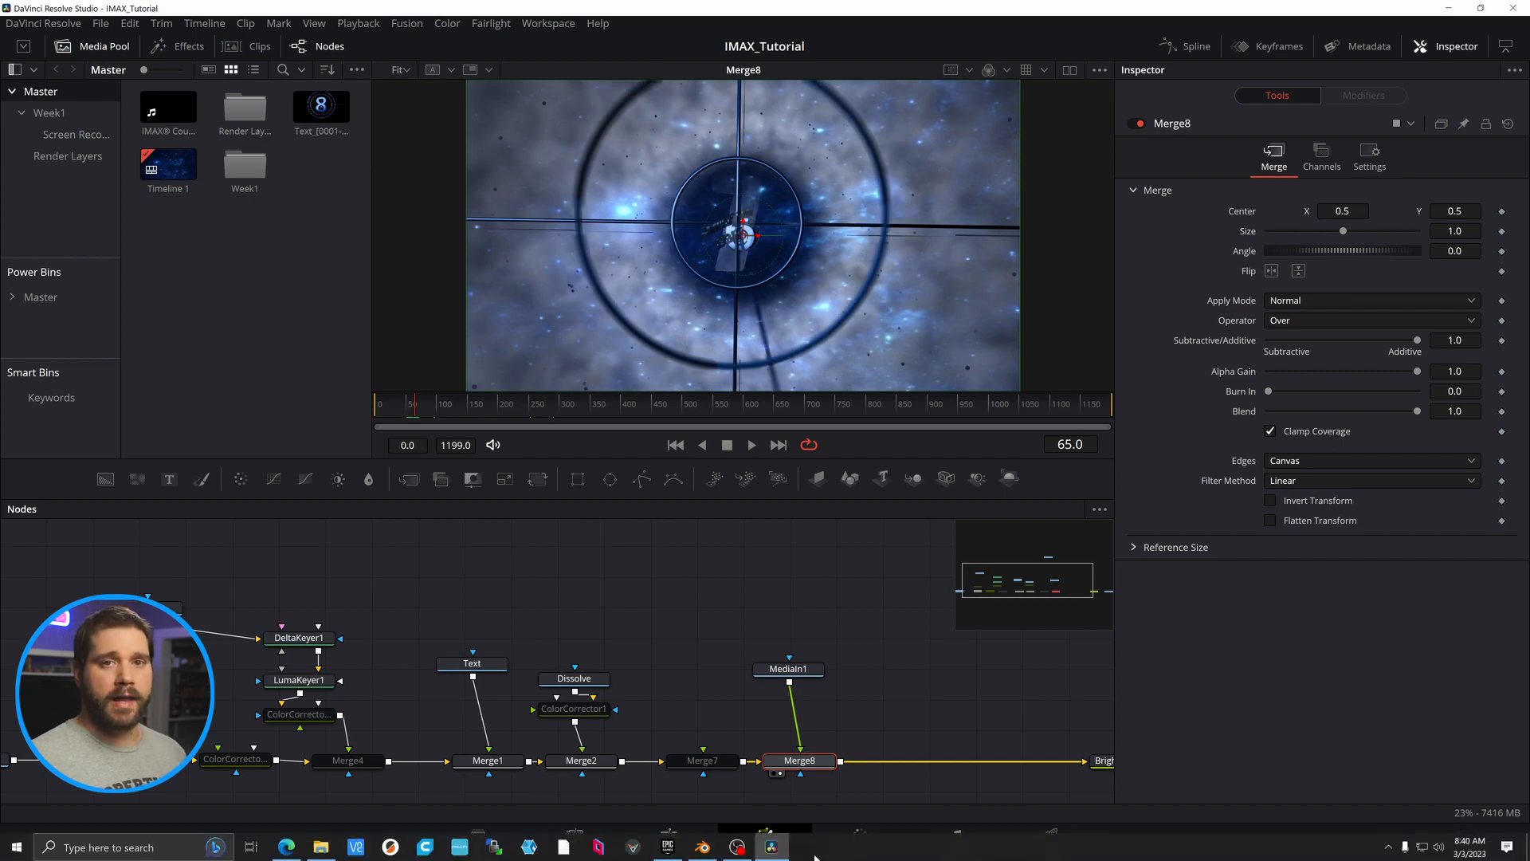
{"action": "left_click", "coordinate": [698, 849]}
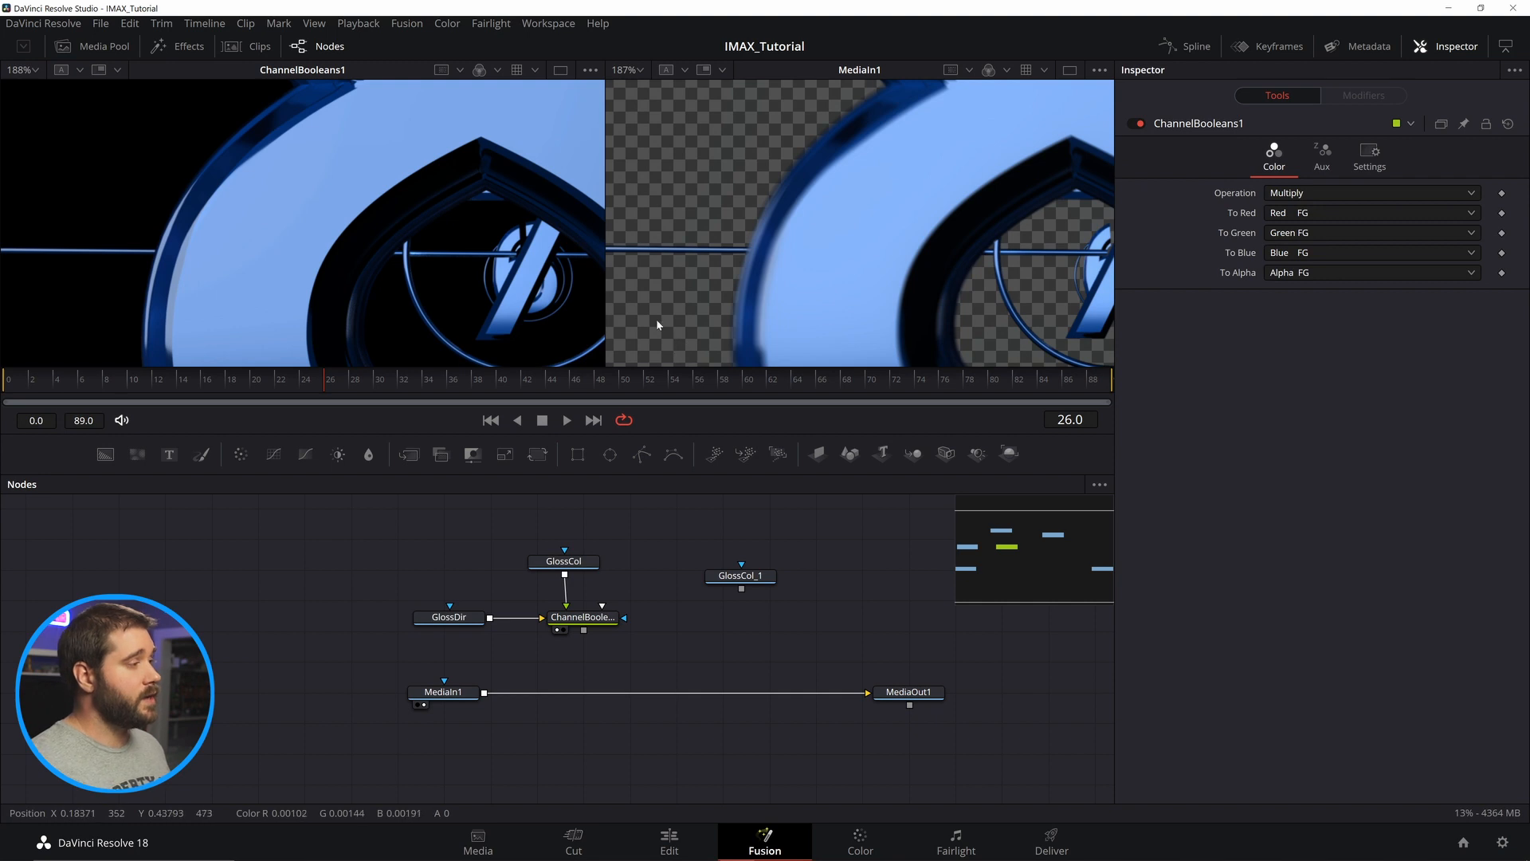
Select the ChannelBooleans1 node and zoom the viewers to inspect the glossy countdown number.
{"action": "left_click", "coordinate": [590, 624]}
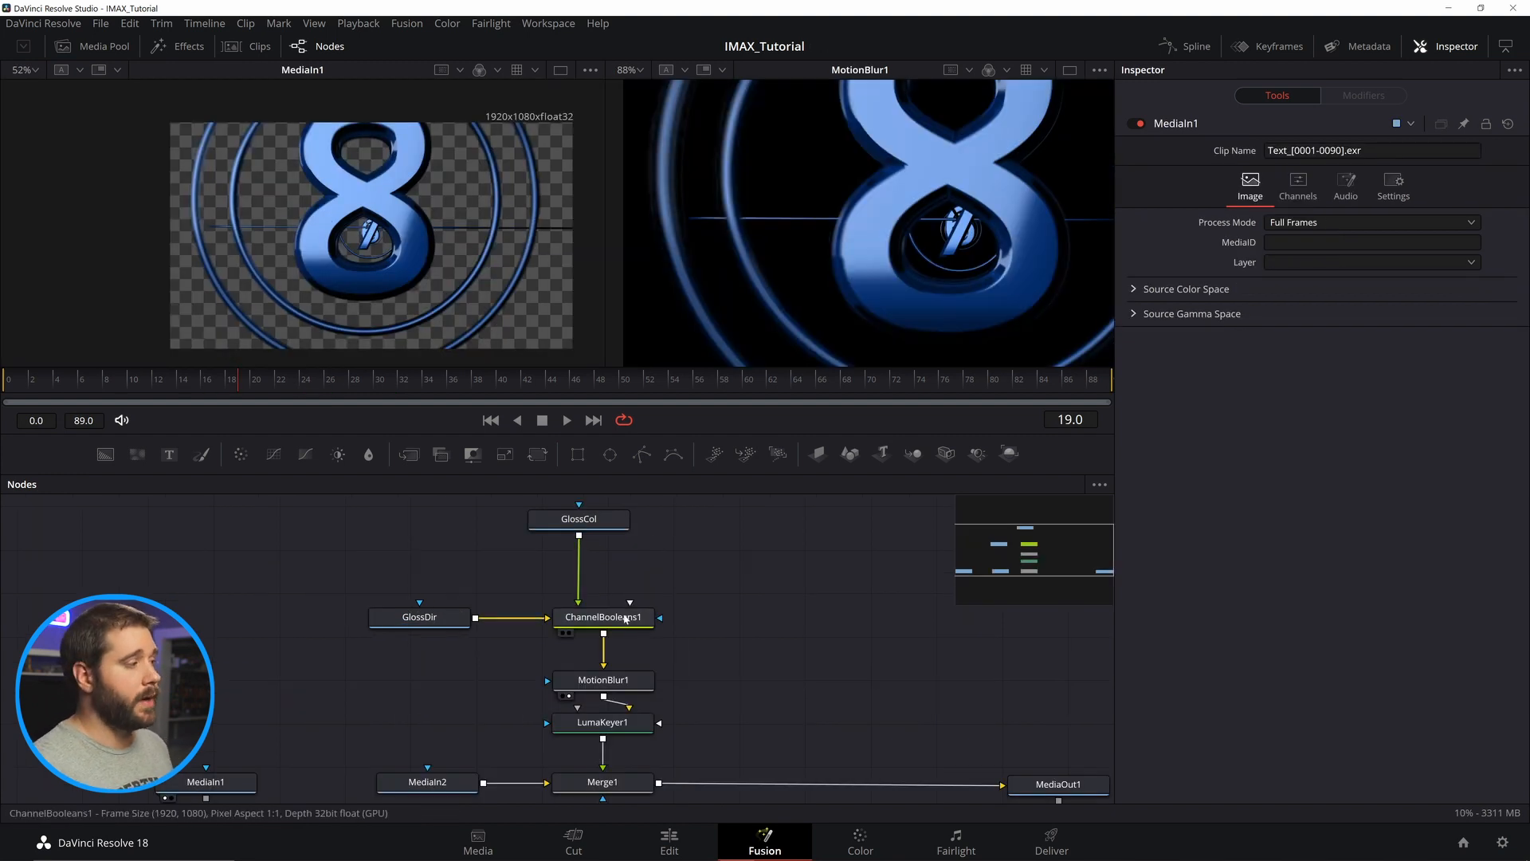
{"action": "left_click", "coordinate": [603, 618]}
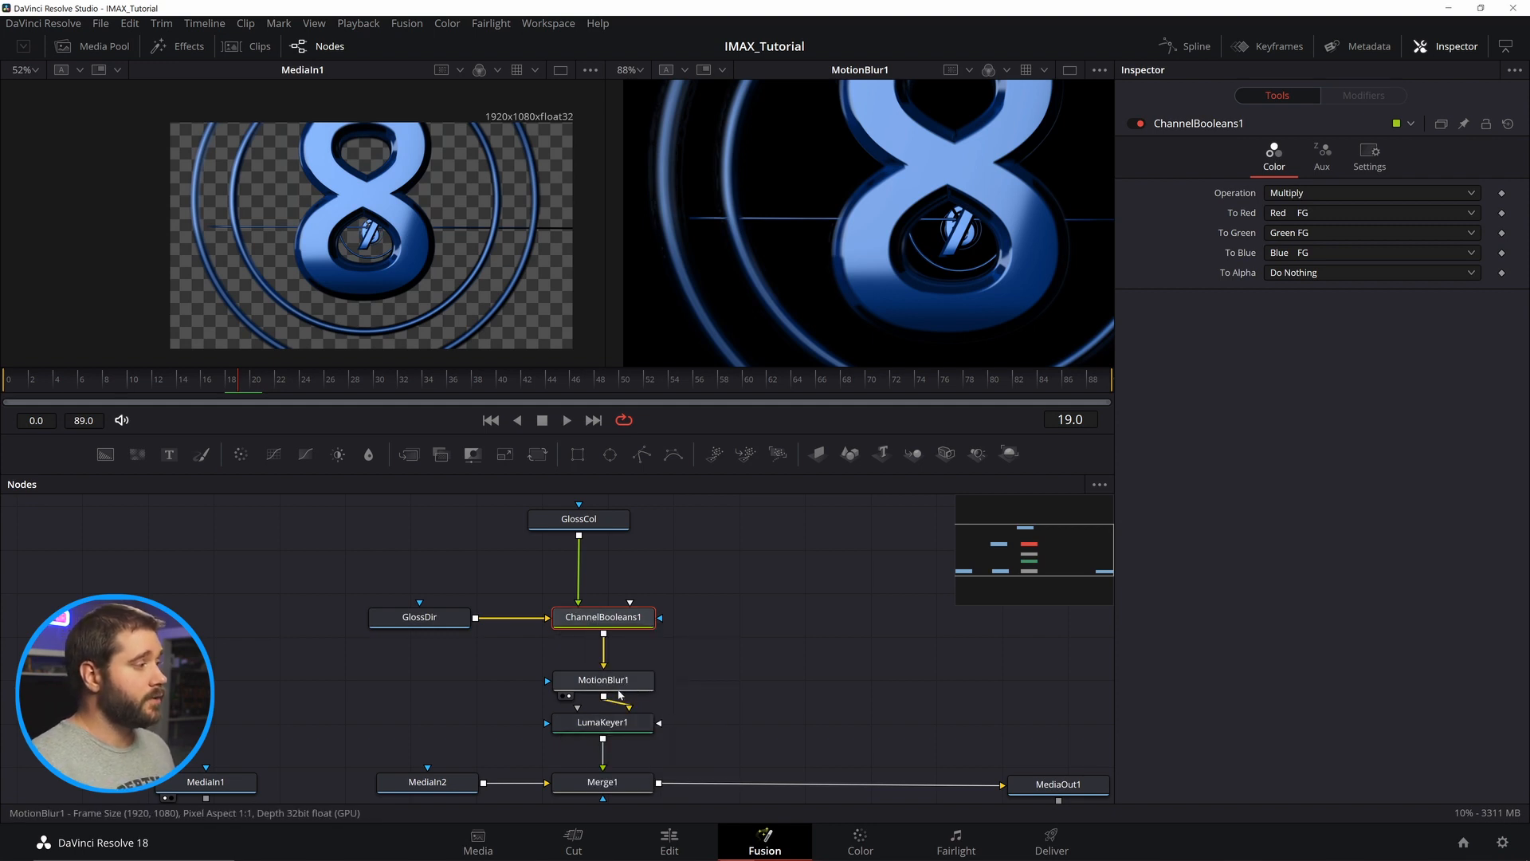
{"action": "scroll", "coordinate": [420, 213], "scroll_direction": "up", "scroll_amount": 5}
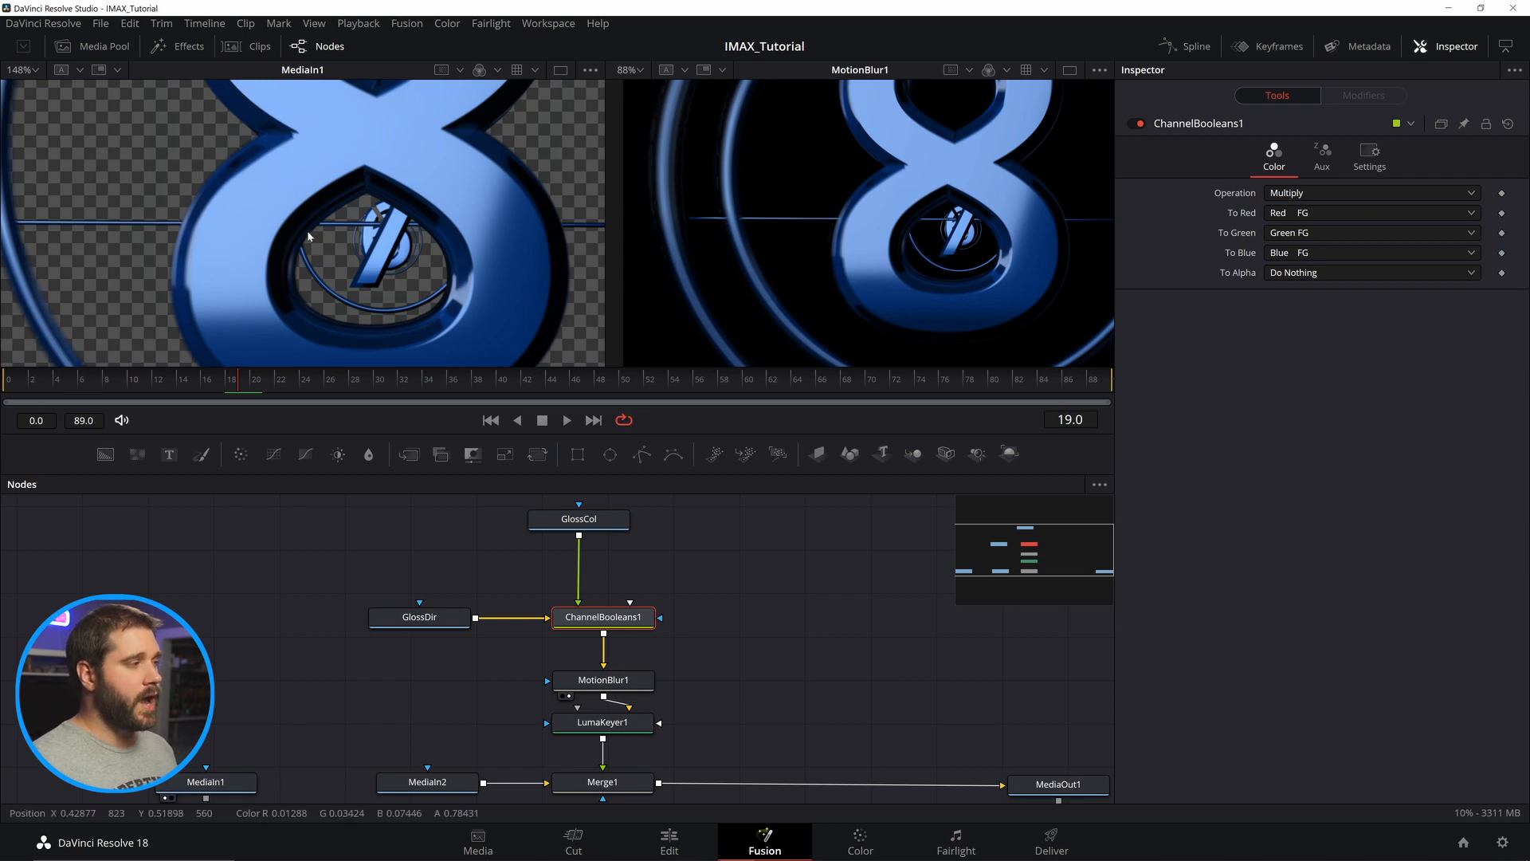
{"action": "scroll", "coordinate": [307, 225], "scroll_direction": "down", "scroll_amount": 3}
{"action": "scroll", "coordinate": [927, 306], "scroll_direction": "up", "scroll_amount": 4}
{"action": "scroll", "coordinate": [927, 306], "scroll_direction": "down", "scroll_amount": 2}
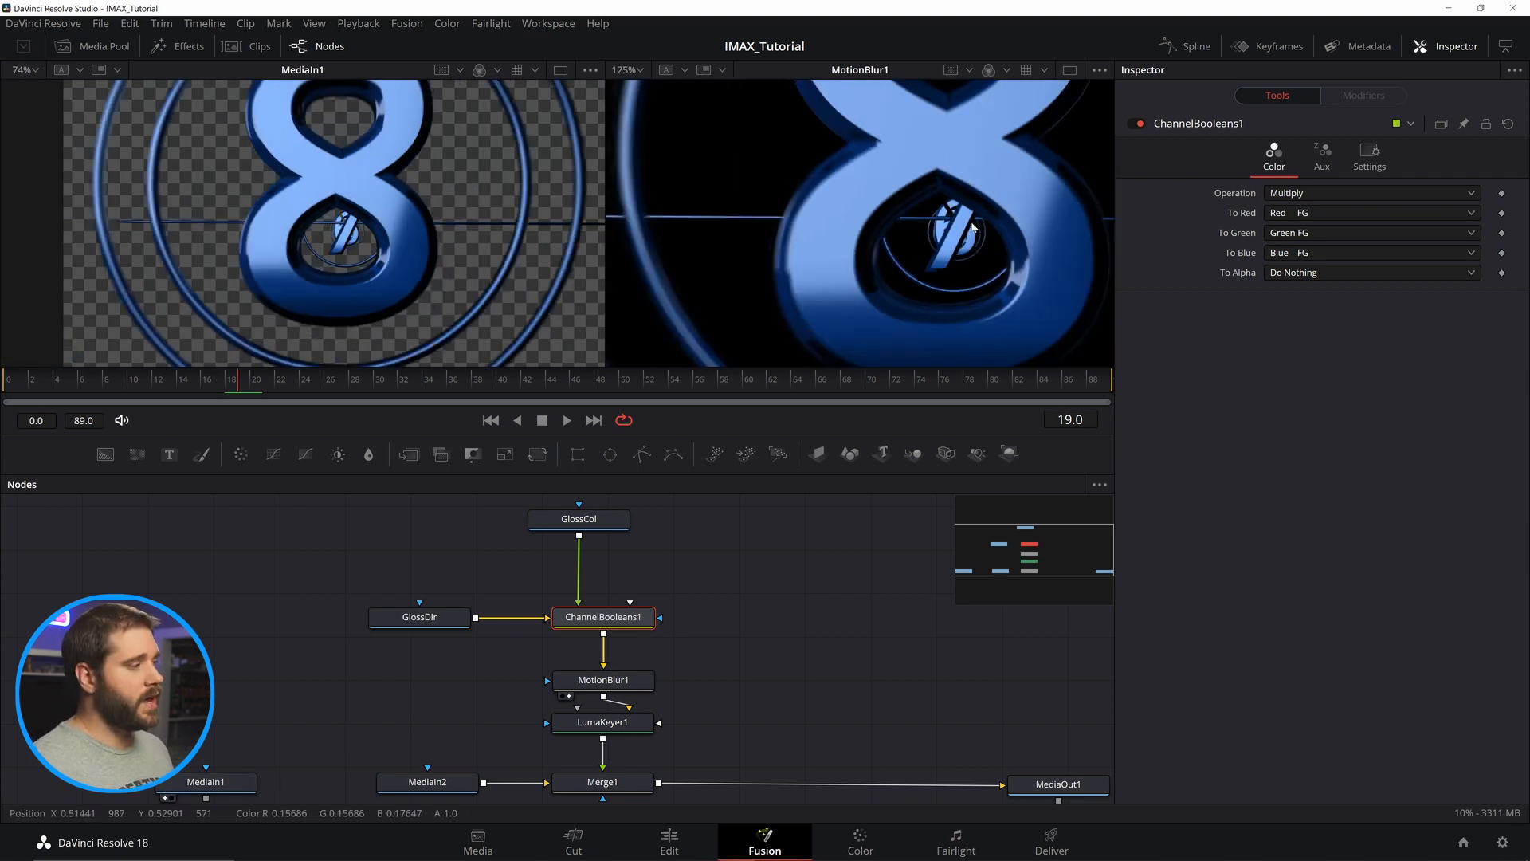
{"action": "scroll", "coordinate": [927, 305], "scroll_direction": "up", "scroll_amount": 1}
{"action": "scroll", "coordinate": [931, 259], "scroll_direction": "down", "scroll_amount": 2}
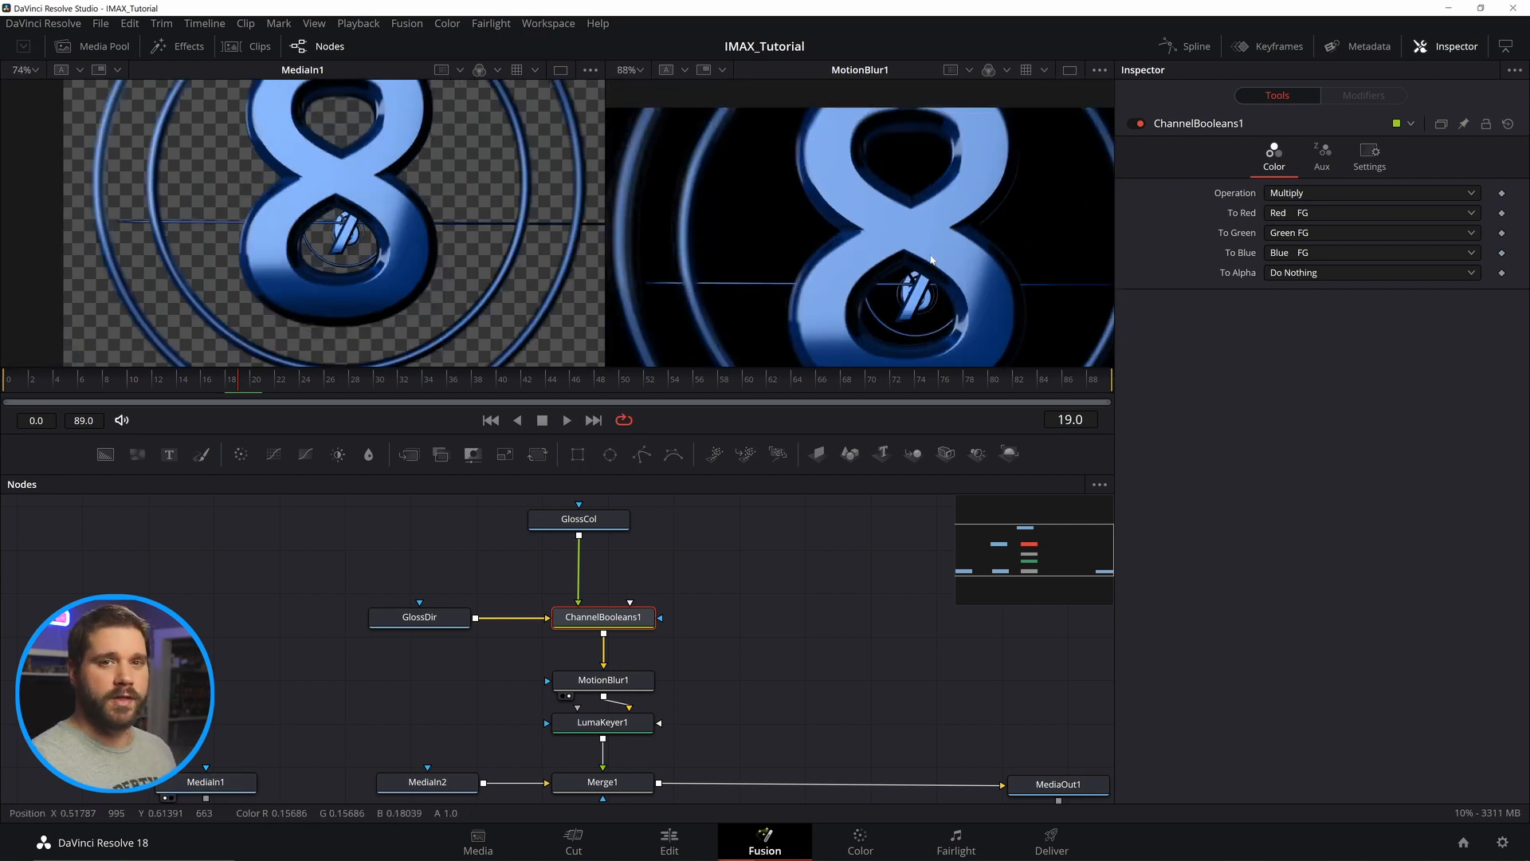
{"action": "scroll", "coordinate": [931, 259], "scroll_direction": "up", "scroll_amount": 2}
View GlossCol, GlossDir and ChannelBooleans1 in the second viewer to compare the gloss passes.
{"action": "left_click", "coordinate": [600, 519]}
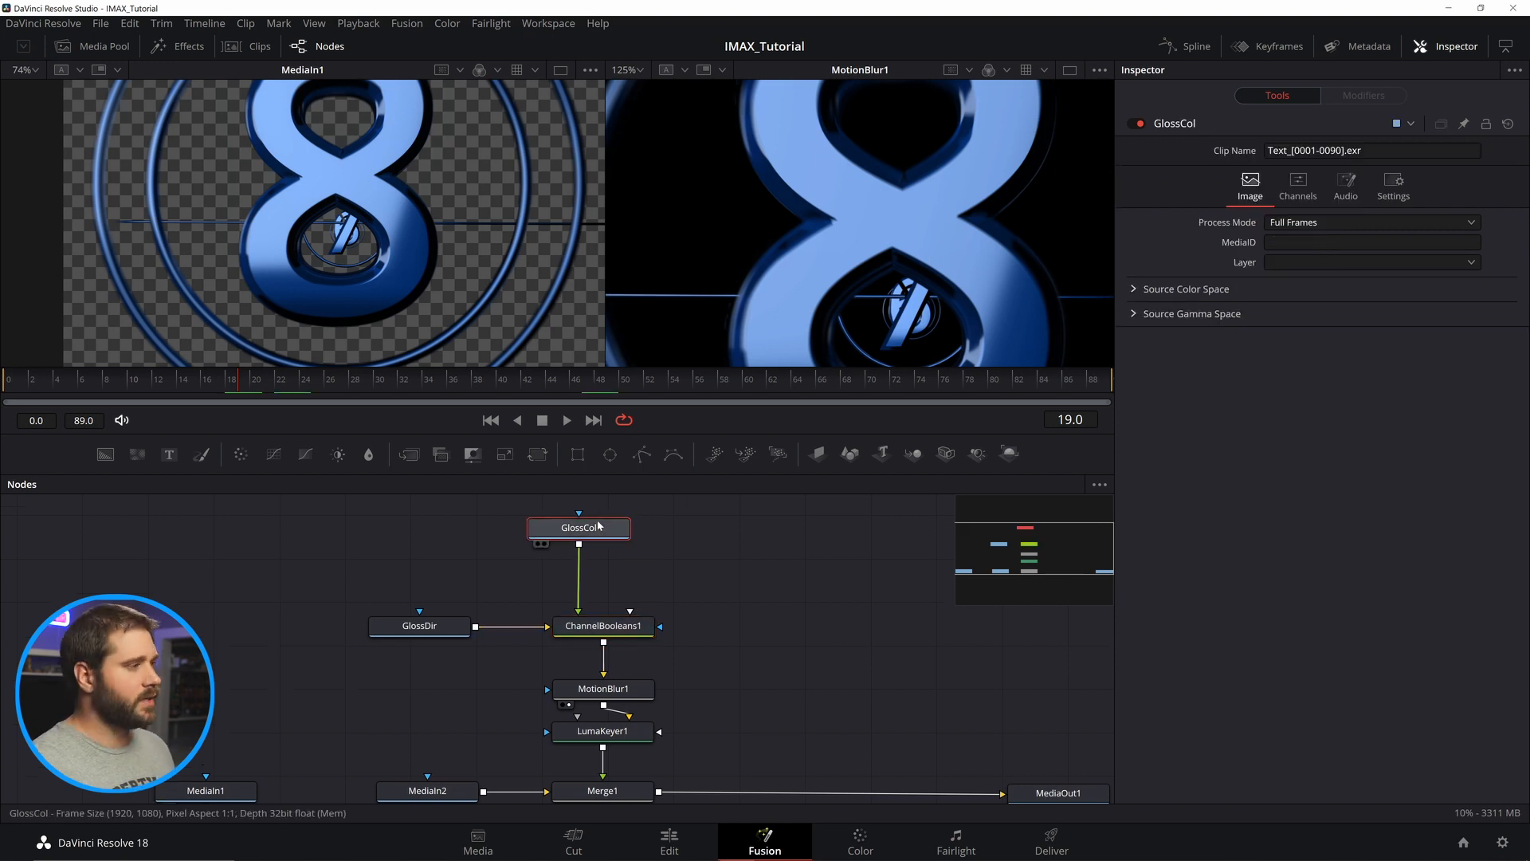
{"action": "key", "text": "2"}
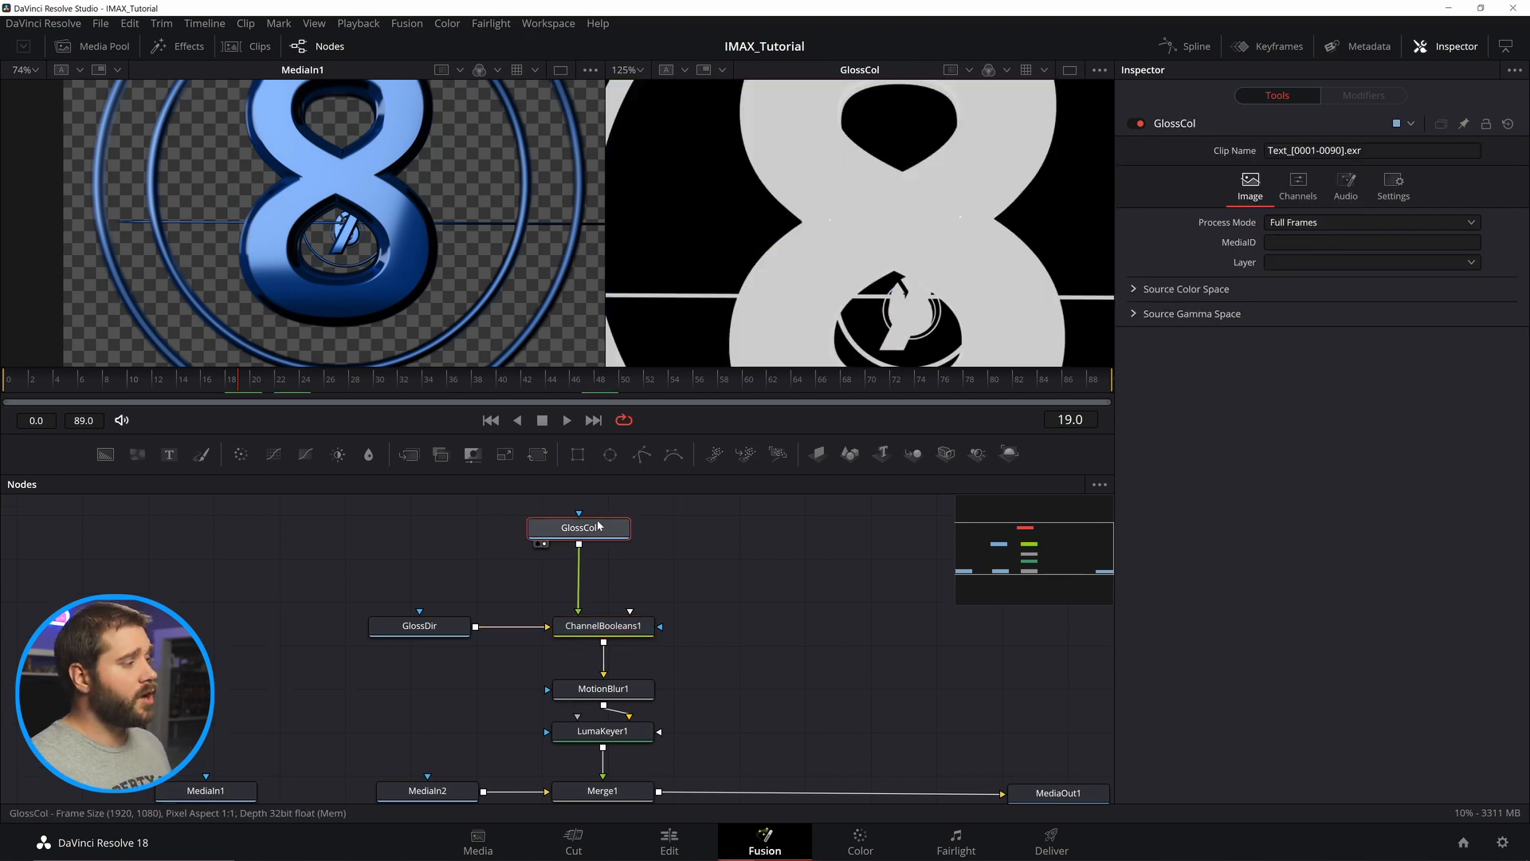
{"action": "left_click", "coordinate": [443, 634]}
{"action": "key", "text": "2"}
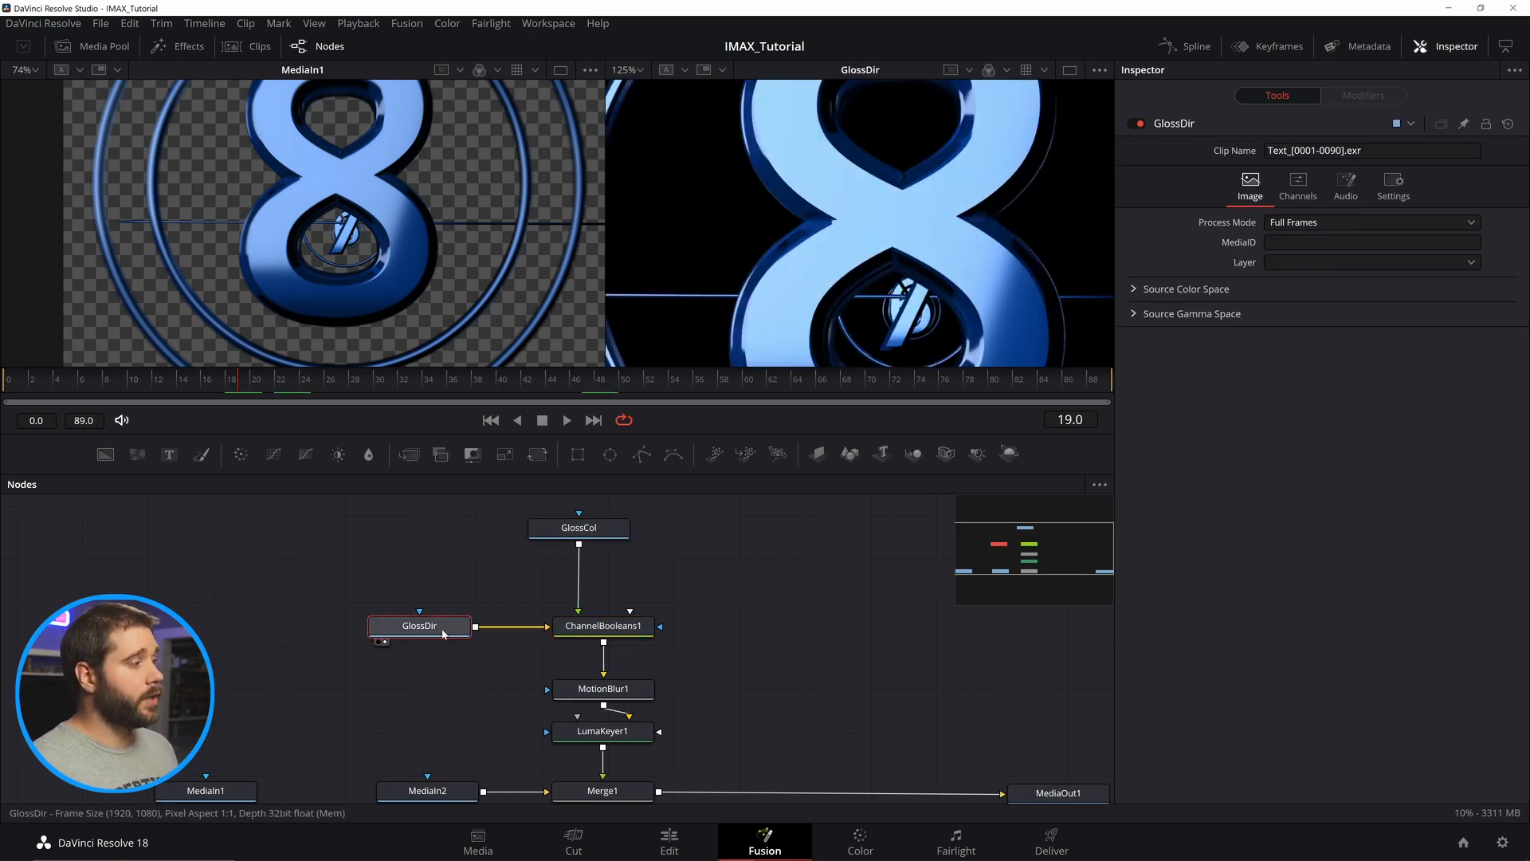
{"action": "left_click", "coordinate": [629, 633]}
{"action": "key", "text": "2"}
{"action": "scroll", "coordinate": [440, 293], "scroll_direction": "up", "scroll_amount": 2}
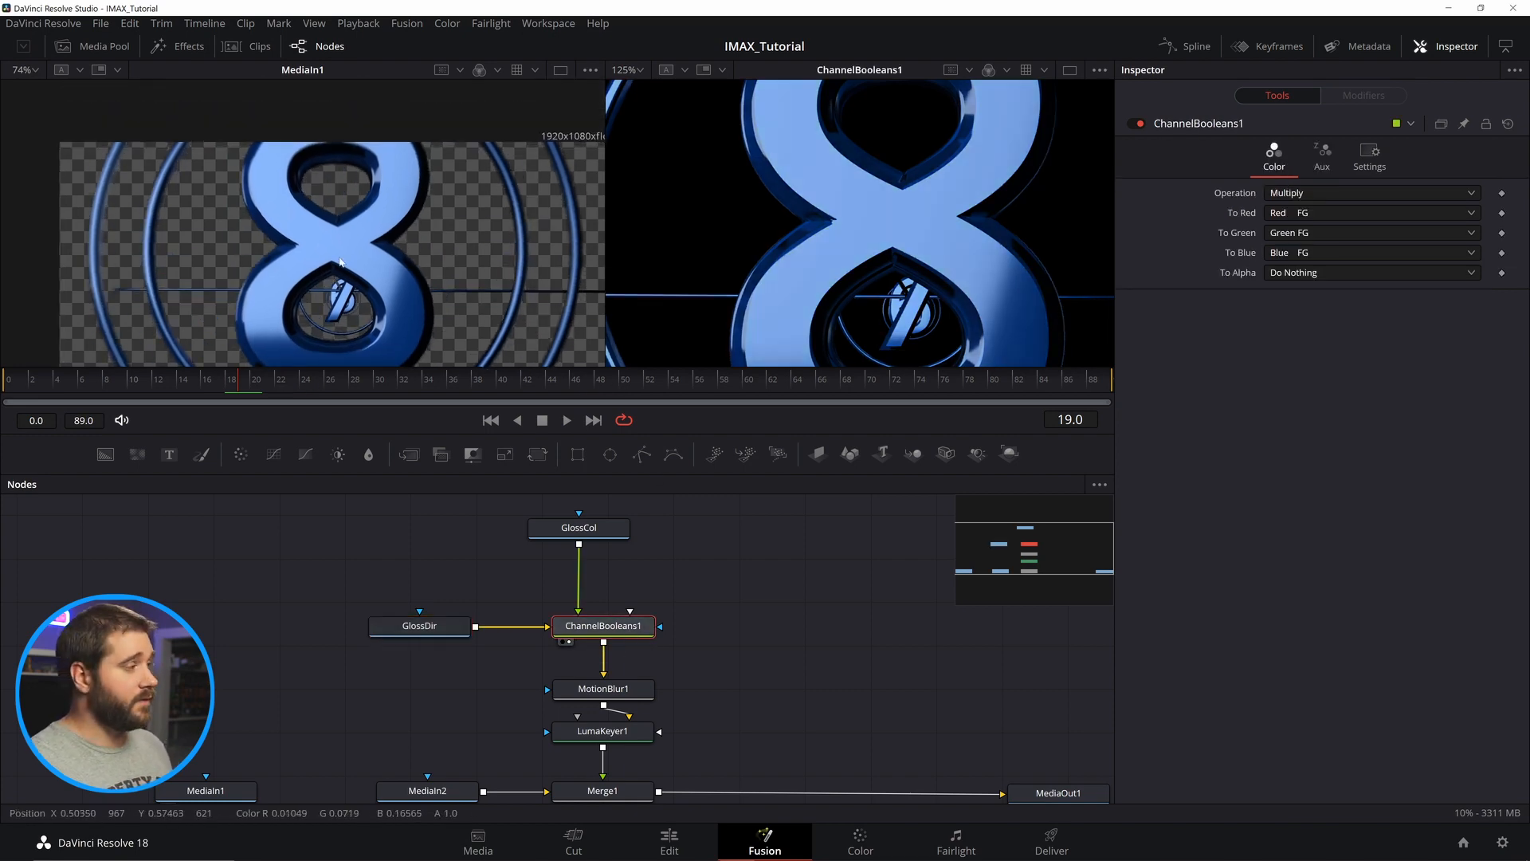
{"action": "scroll", "coordinate": [749, 212], "scroll_direction": "down", "scroll_amount": 1}
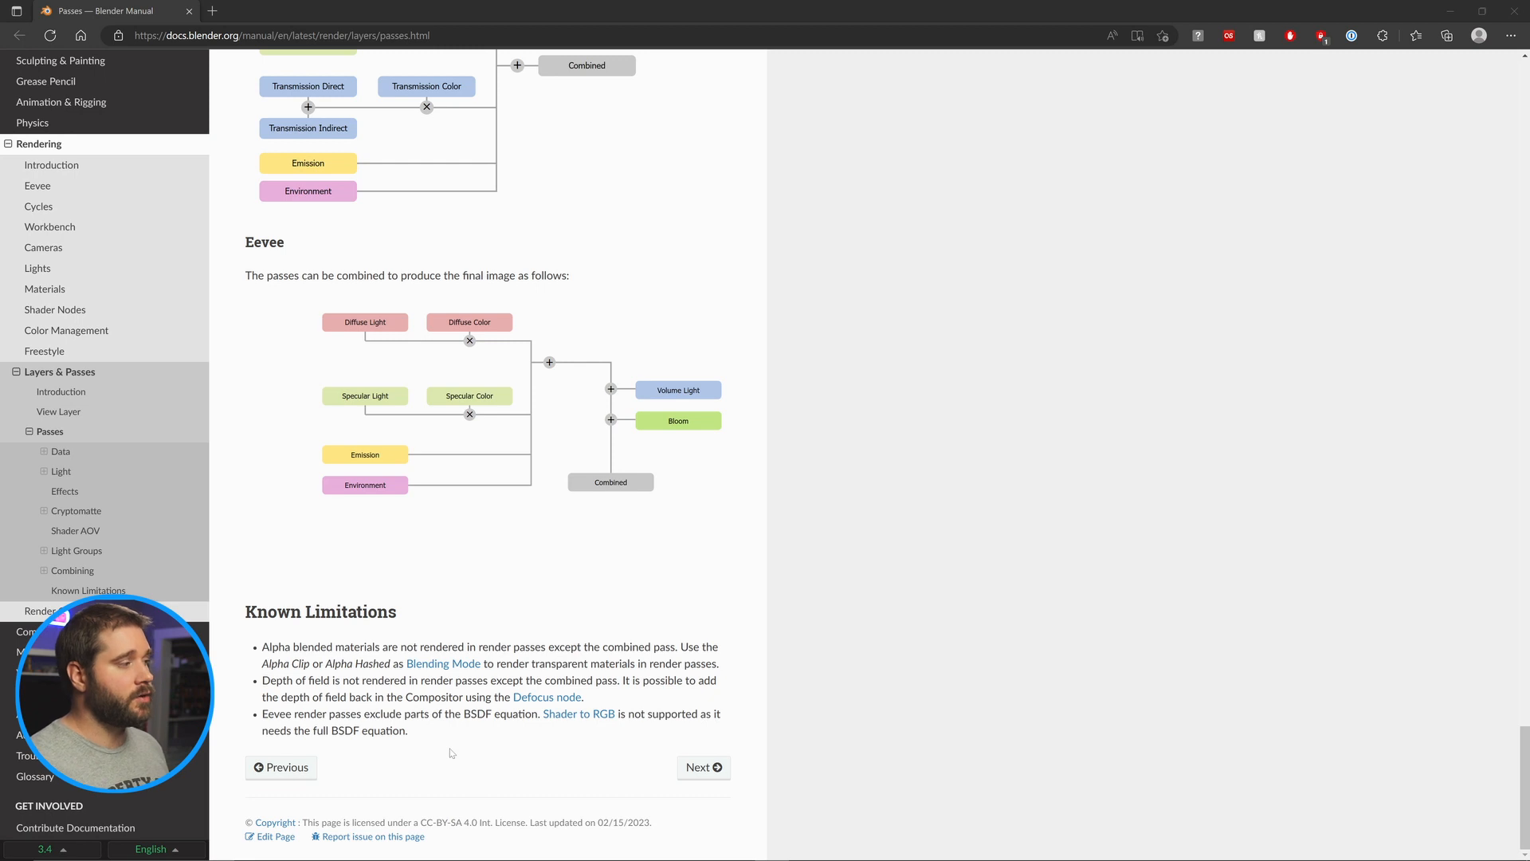
Close the Blender passes manual page and select the MediaIn1 node in the node graph.
{"action": "left_click", "coordinate": [1516, 11]}
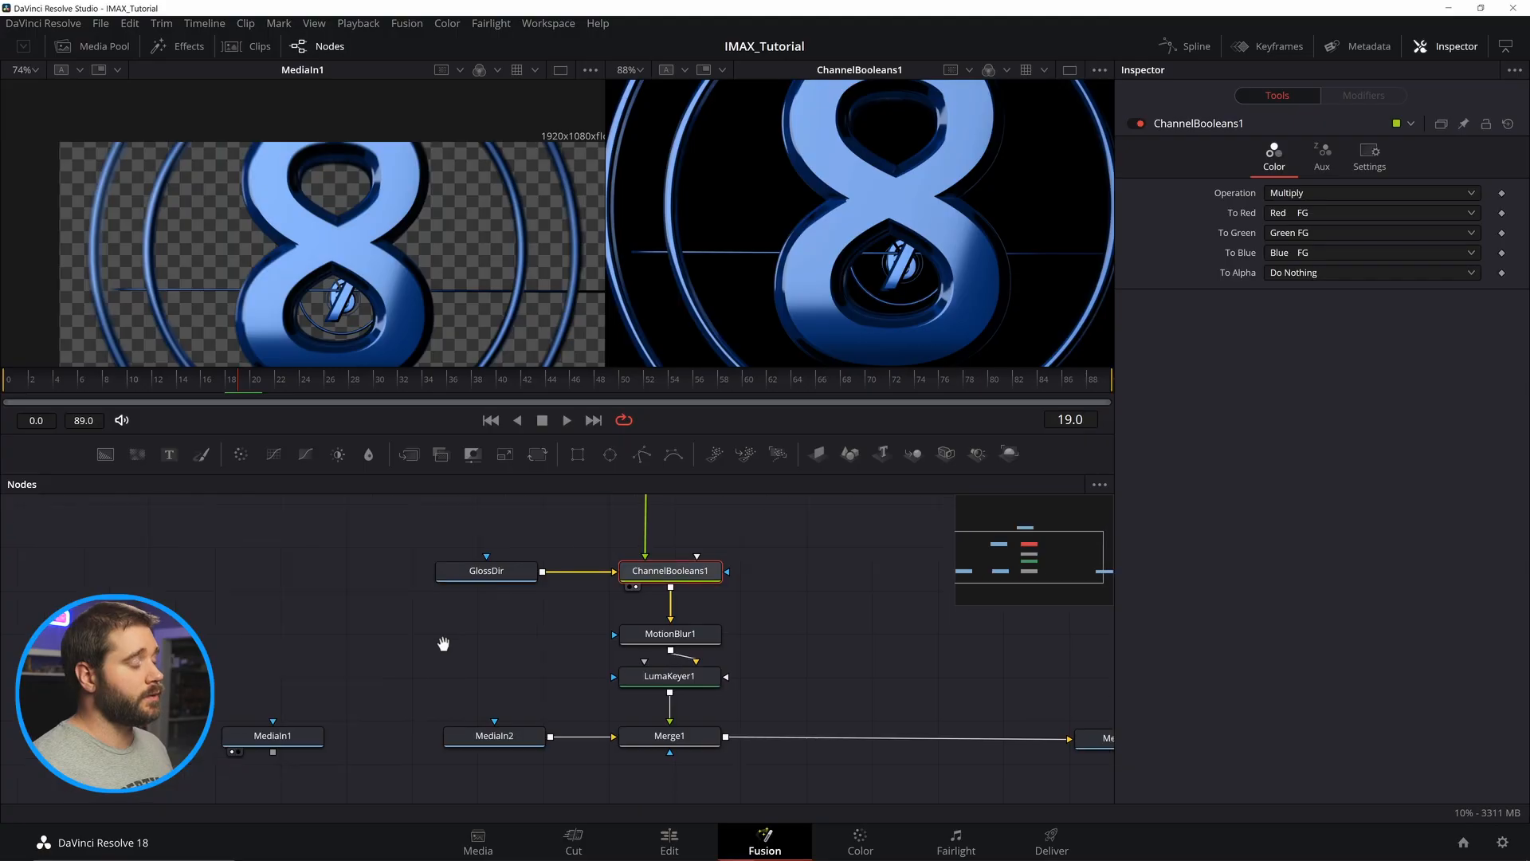
{"action": "left_click", "coordinate": [305, 722]}
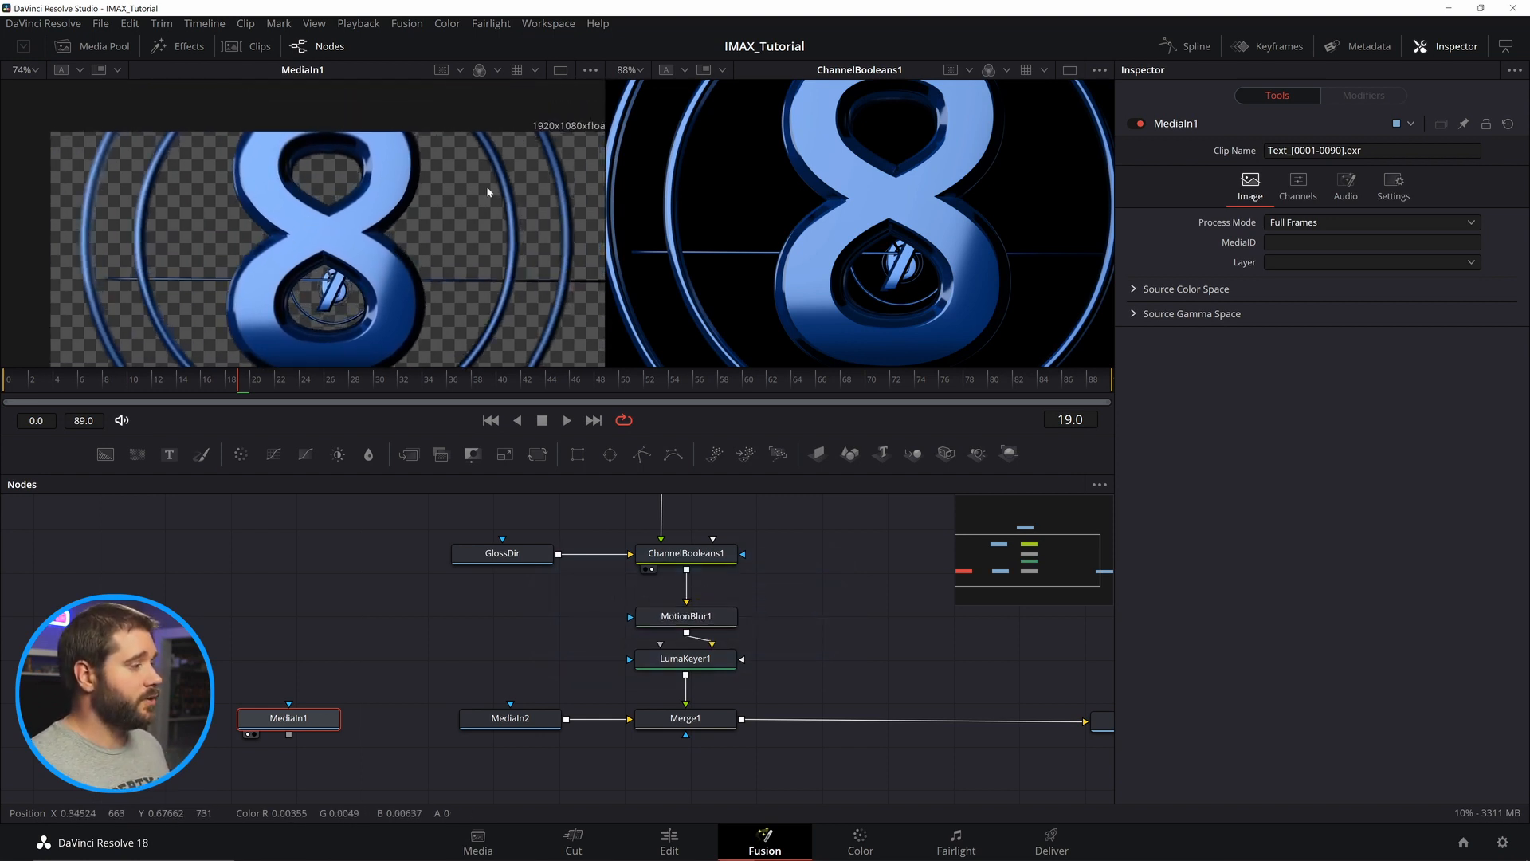
{"action": "scroll", "coordinate": [717, 606], "scroll_direction": "up", "scroll_amount": 3}
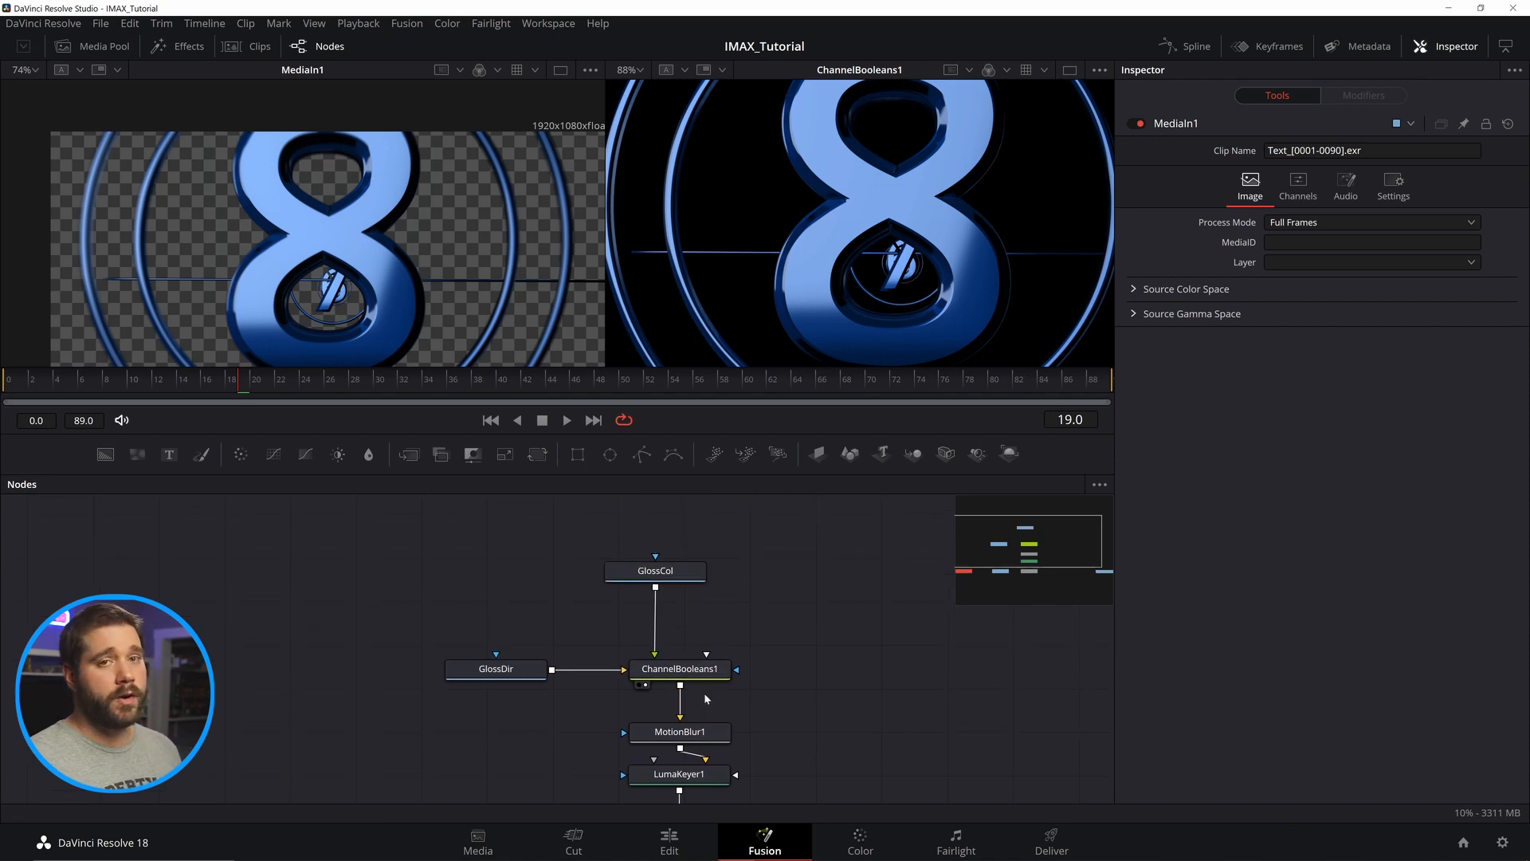
Select the GlossCol node and preview the rendered Atmo clip from the Media Pool.
{"action": "left_click", "coordinate": [685, 574]}
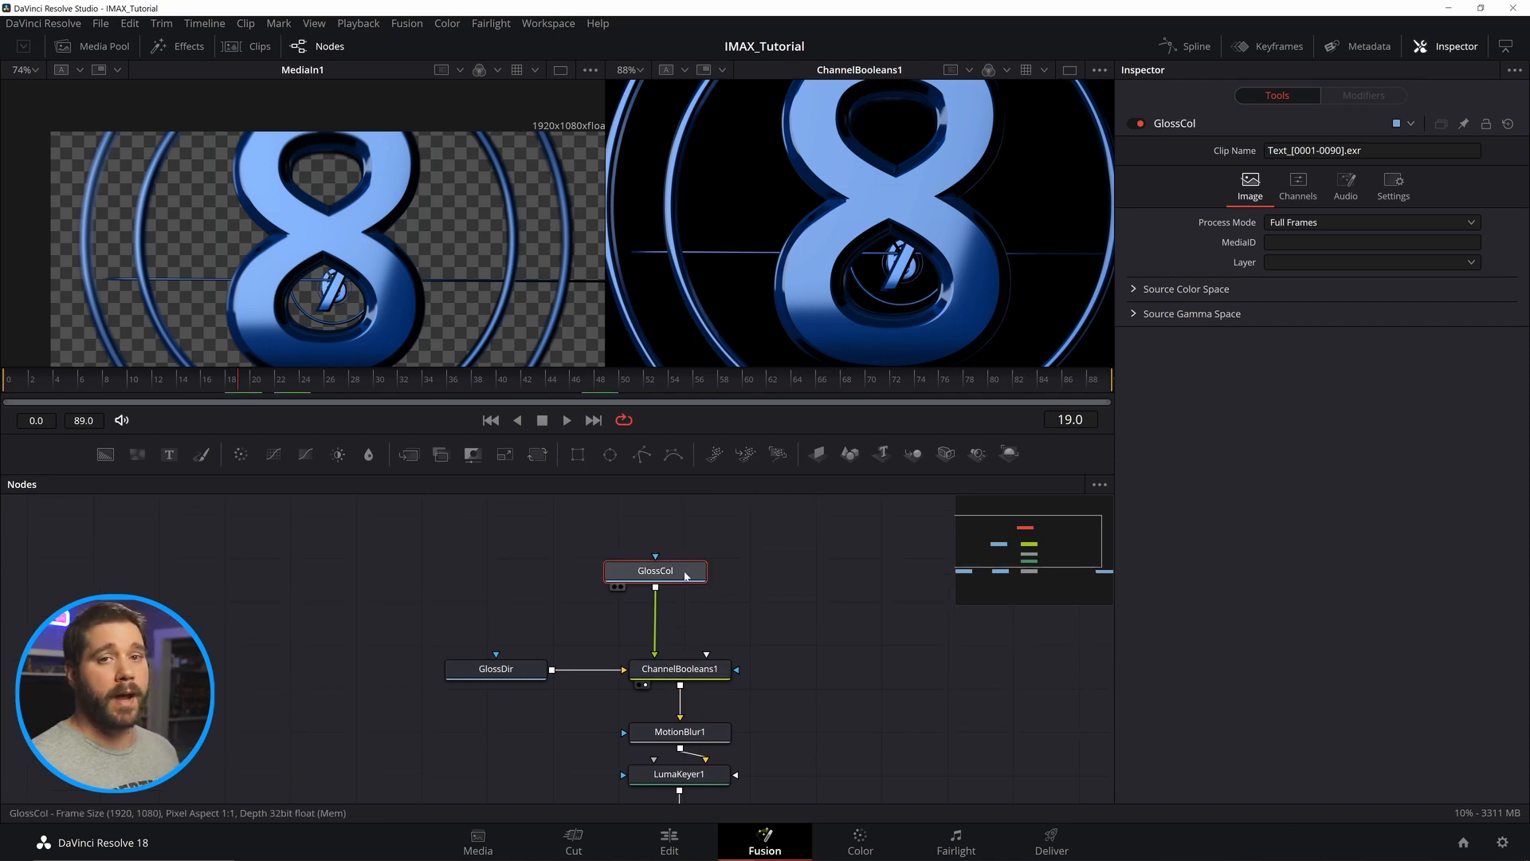
{"action": "left_click", "coordinate": [615, 587]}
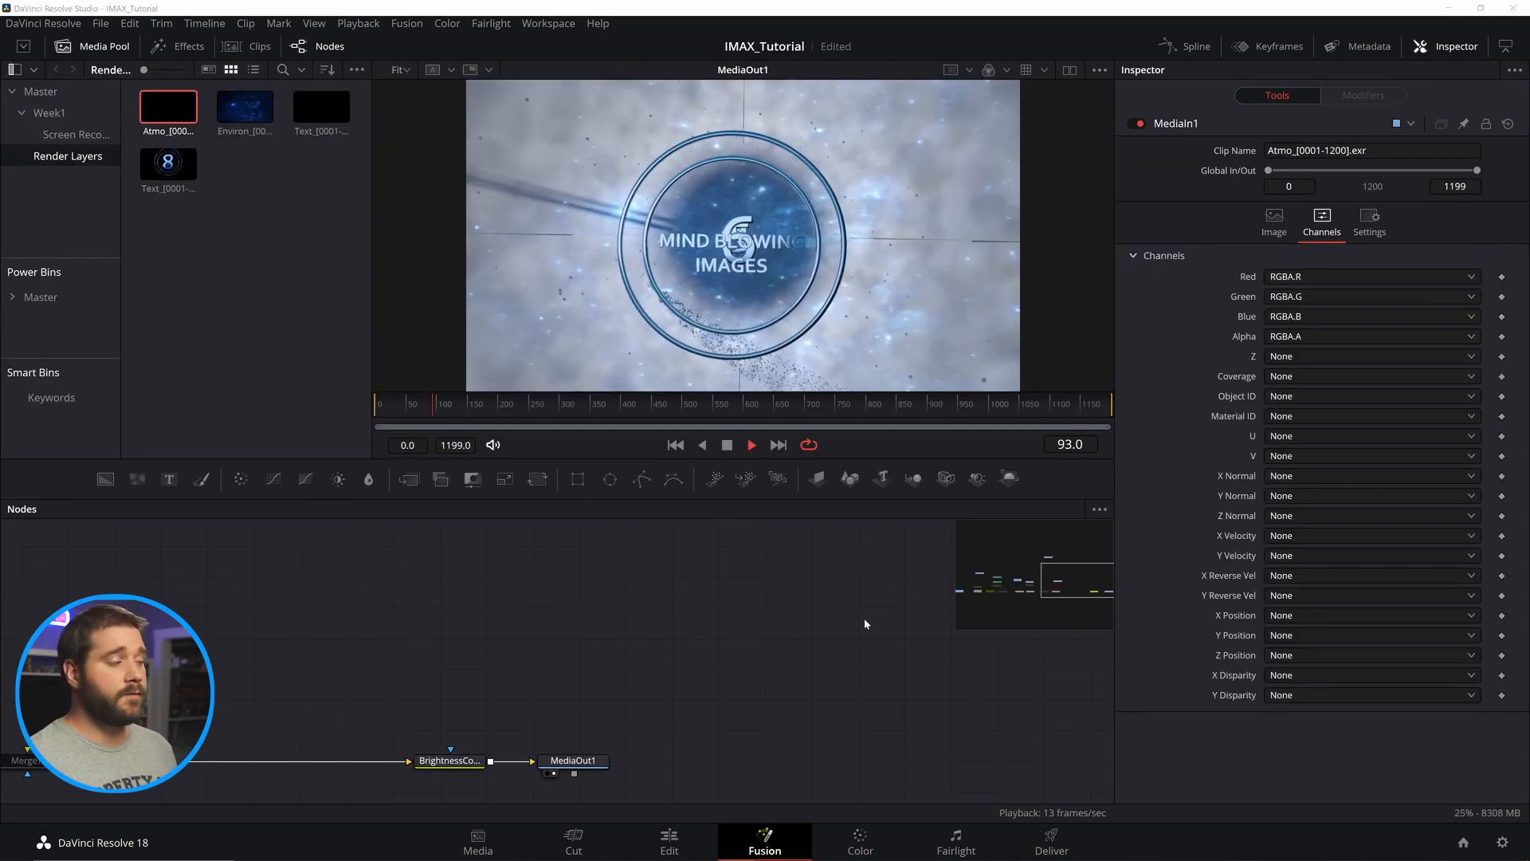
{"action": "left_click", "coordinate": [386, 405]}
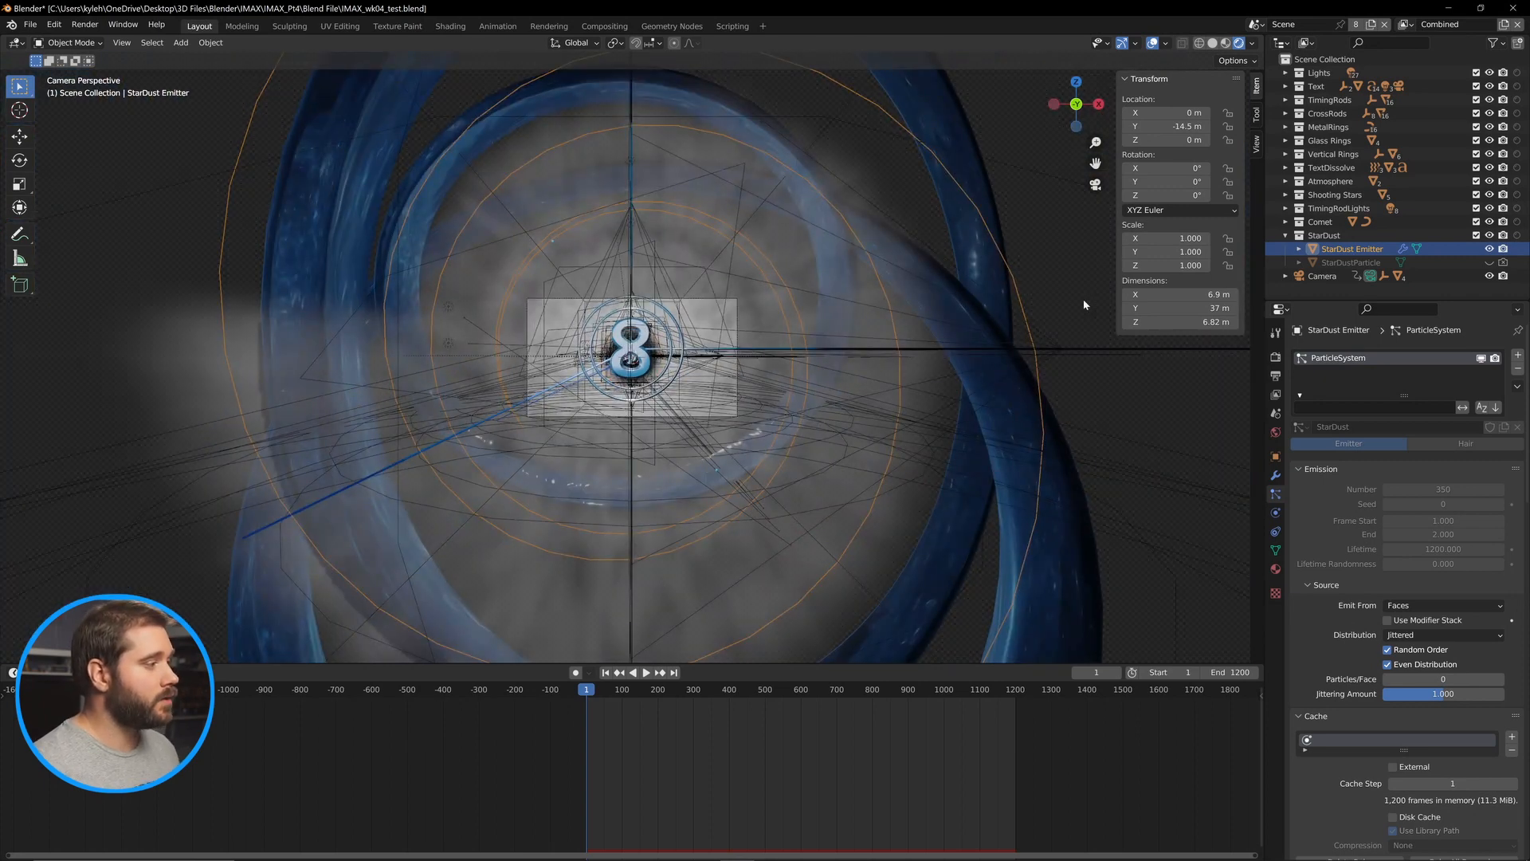
Inspect the Atmosphere Domain's fluid cache and the StarDust Emitter's particle cache settings.
{"action": "left_click", "coordinate": [1285, 181]}
{"action": "left_click", "coordinate": [1354, 208]}
{"action": "left_click", "coordinate": [1276, 513]}
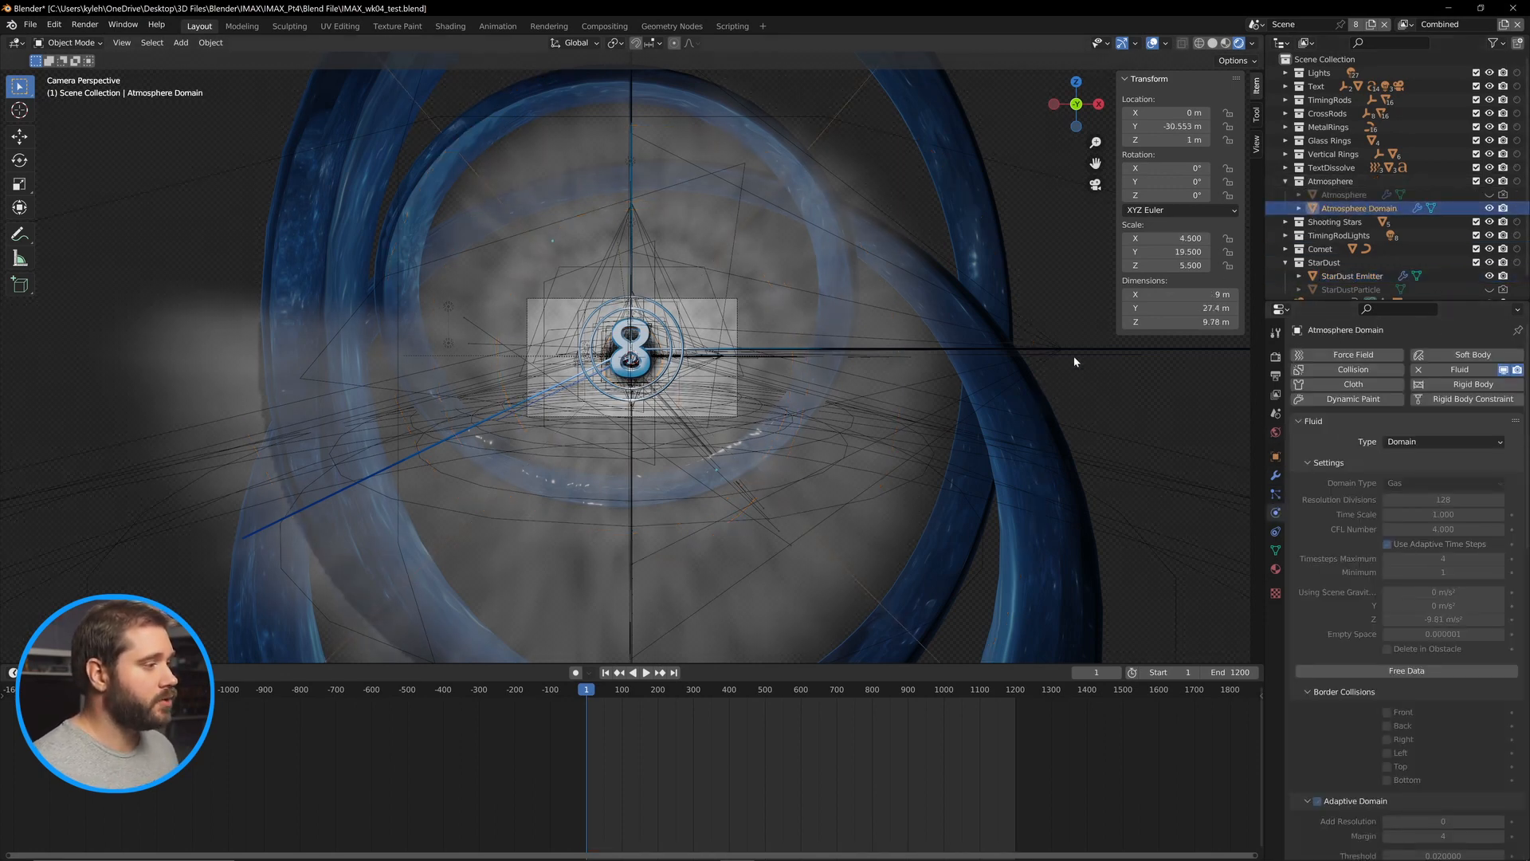
{"action": "scroll", "coordinate": [1365, 522], "scroll_direction": "down", "scroll_amount": 5}
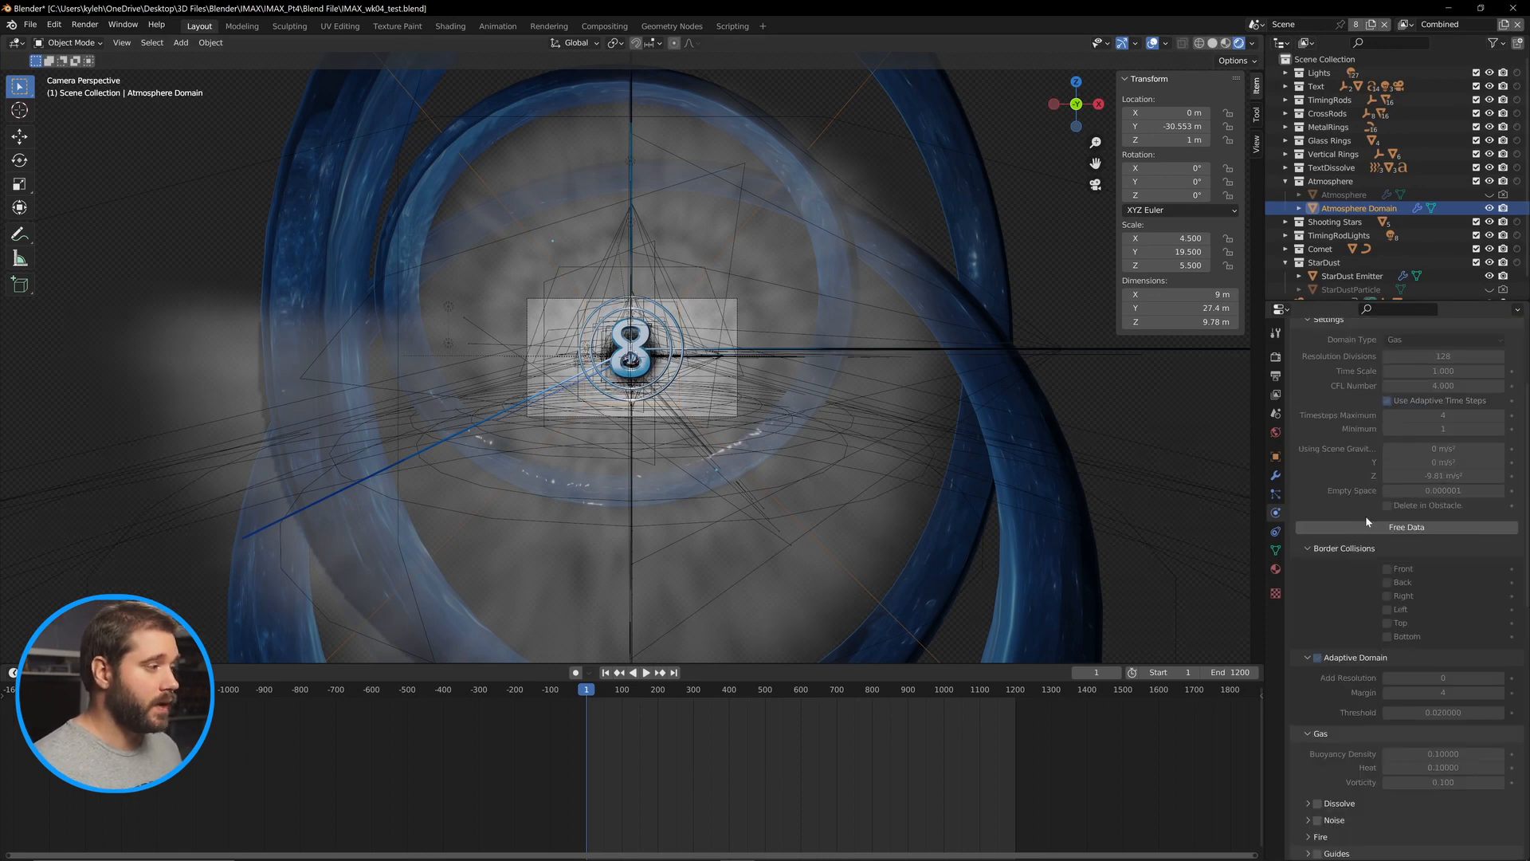
{"action": "scroll", "coordinate": [1400, 434], "scroll_direction": "down", "scroll_amount": 3}
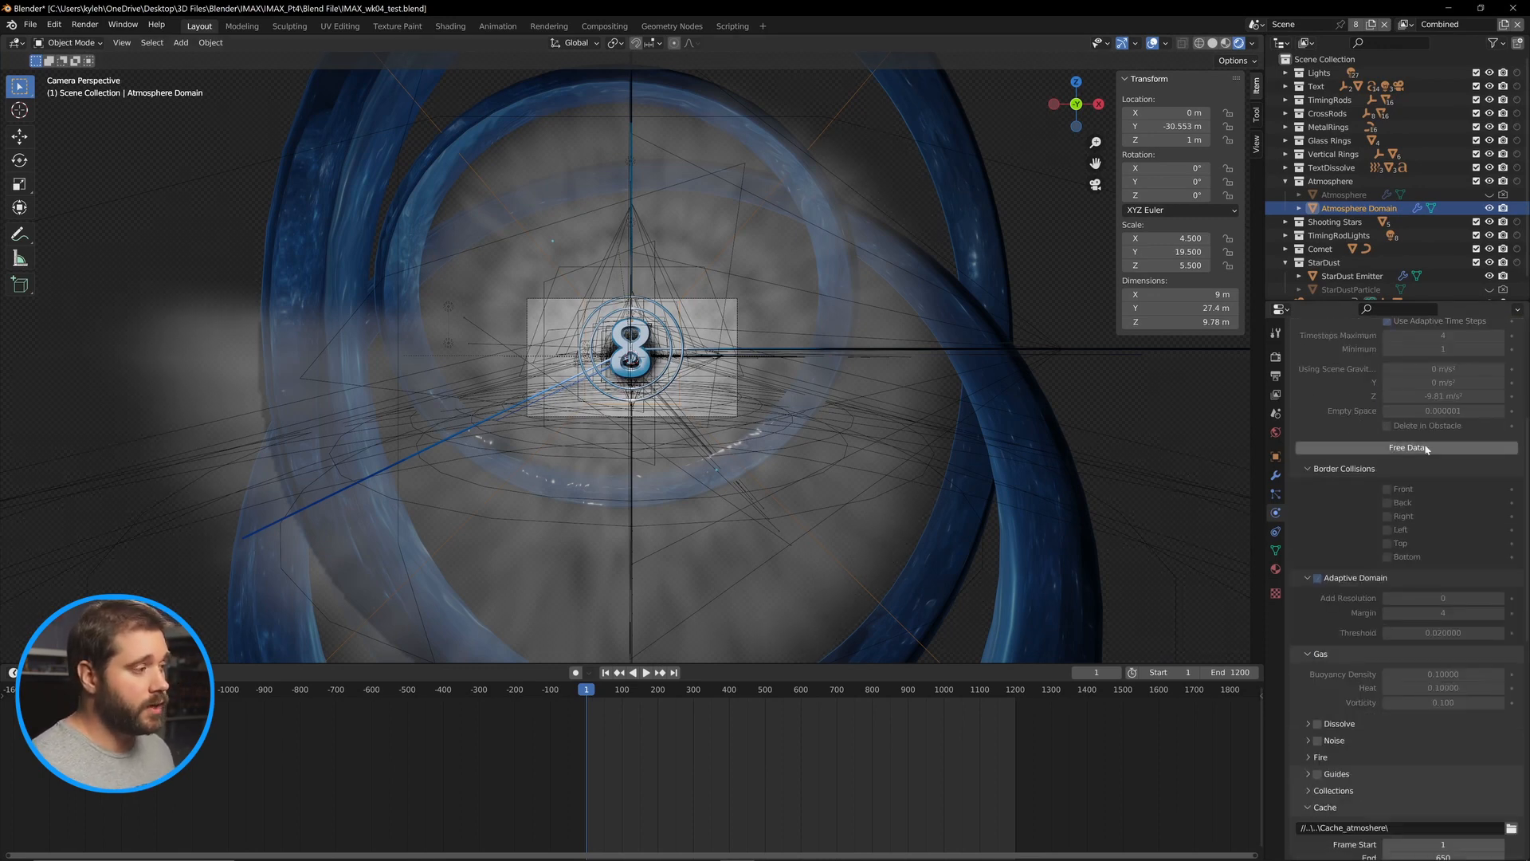
{"action": "scroll", "coordinate": [1386, 453], "scroll_direction": "down", "scroll_amount": 2}
{"action": "left_click", "coordinate": [1348, 277]}
{"action": "left_click", "coordinate": [1275, 493]}
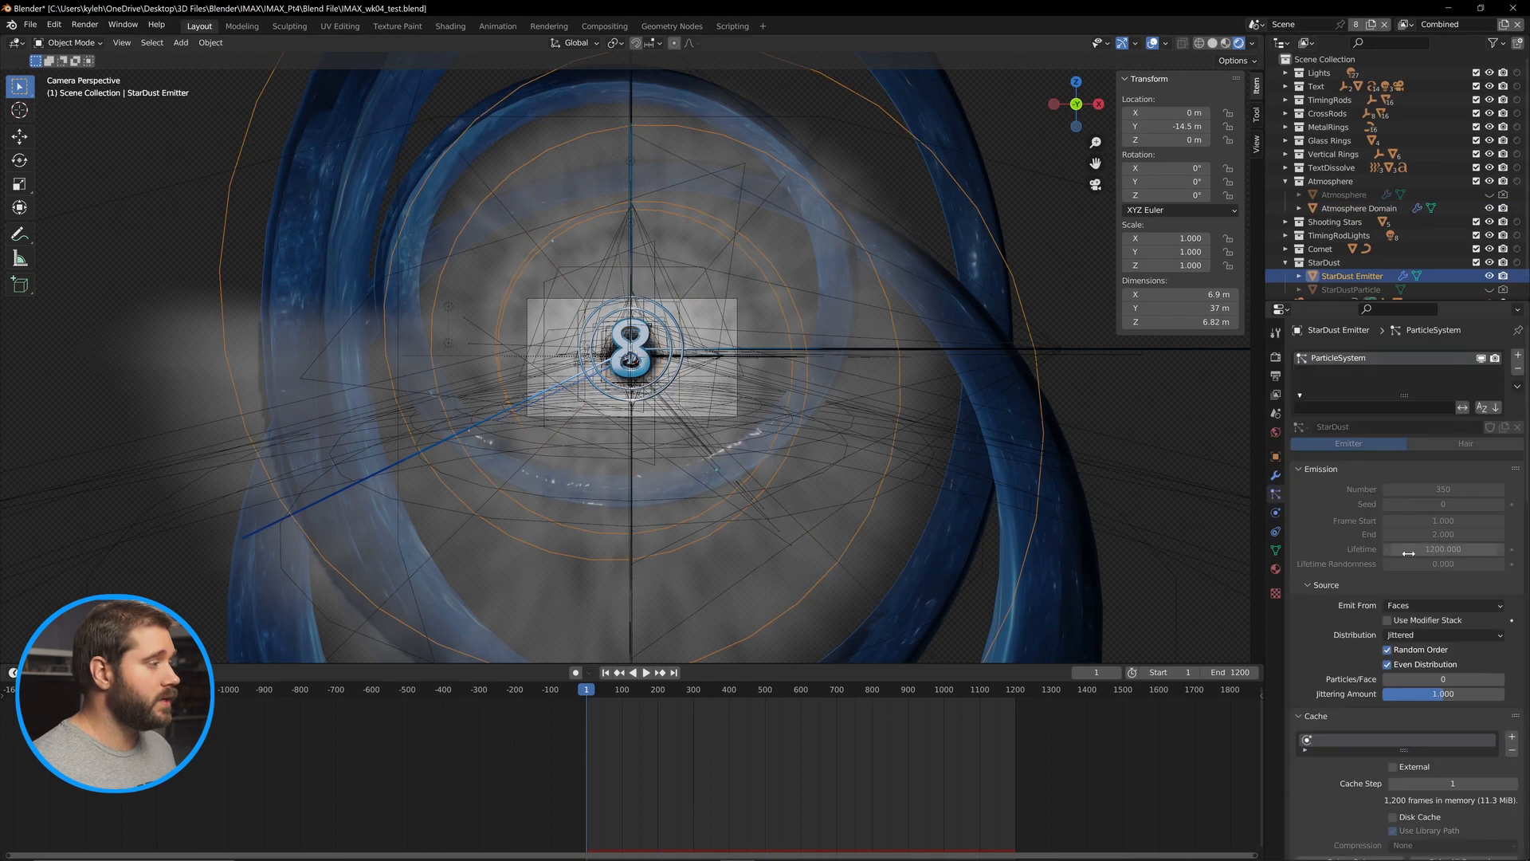
{"action": "scroll", "coordinate": [1347, 555], "scroll_direction": "down", "scroll_amount": 6}
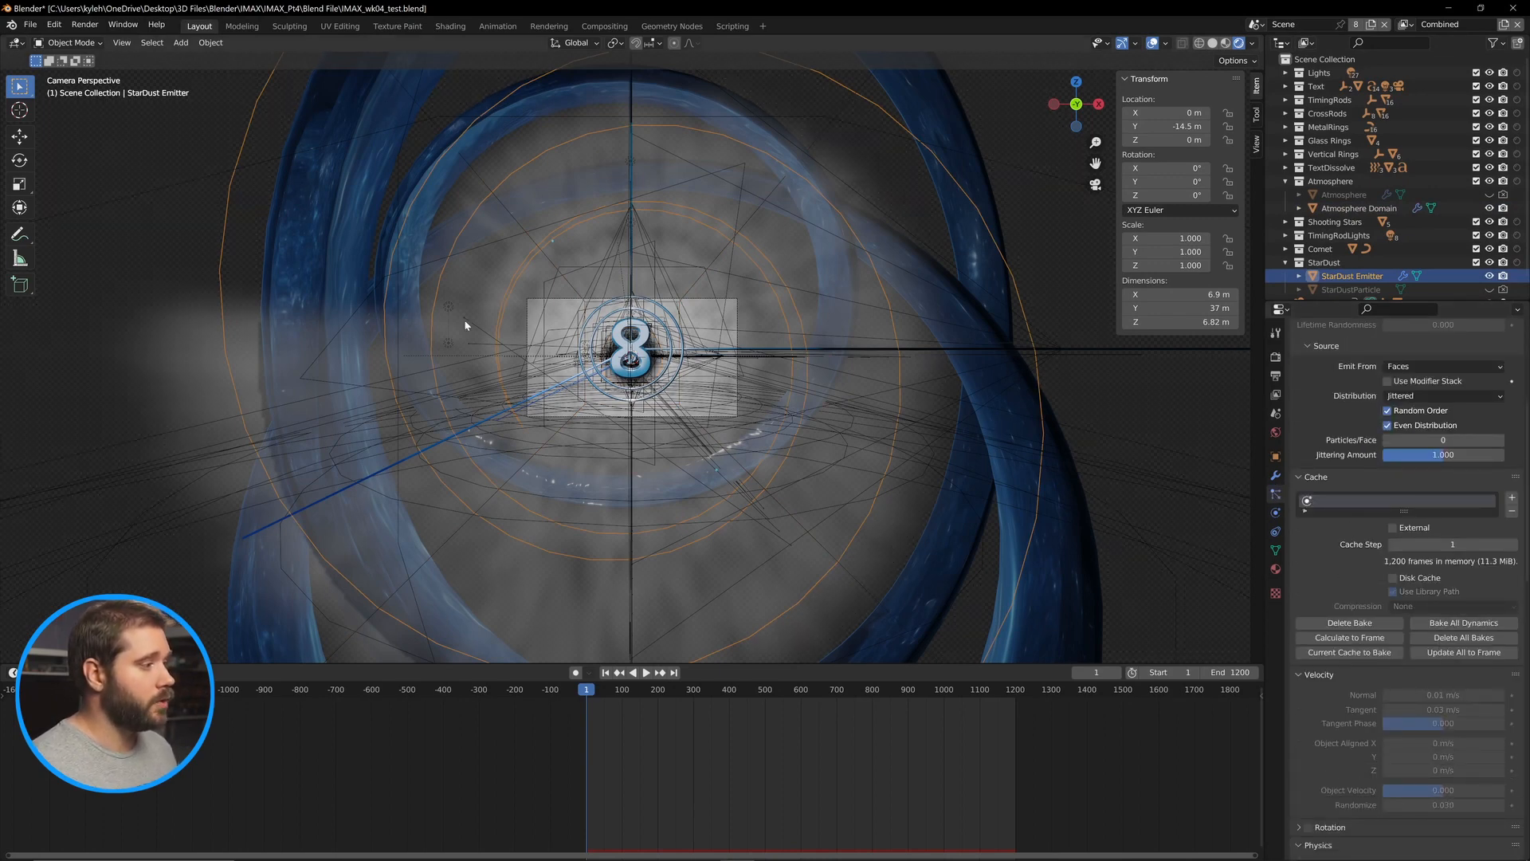
Select the 8 text object in camera view and try typing replacement characters in its text.
{"action": "left_click_drag", "start_coordinate": [964, 291], "coordinate": [655, 301]}
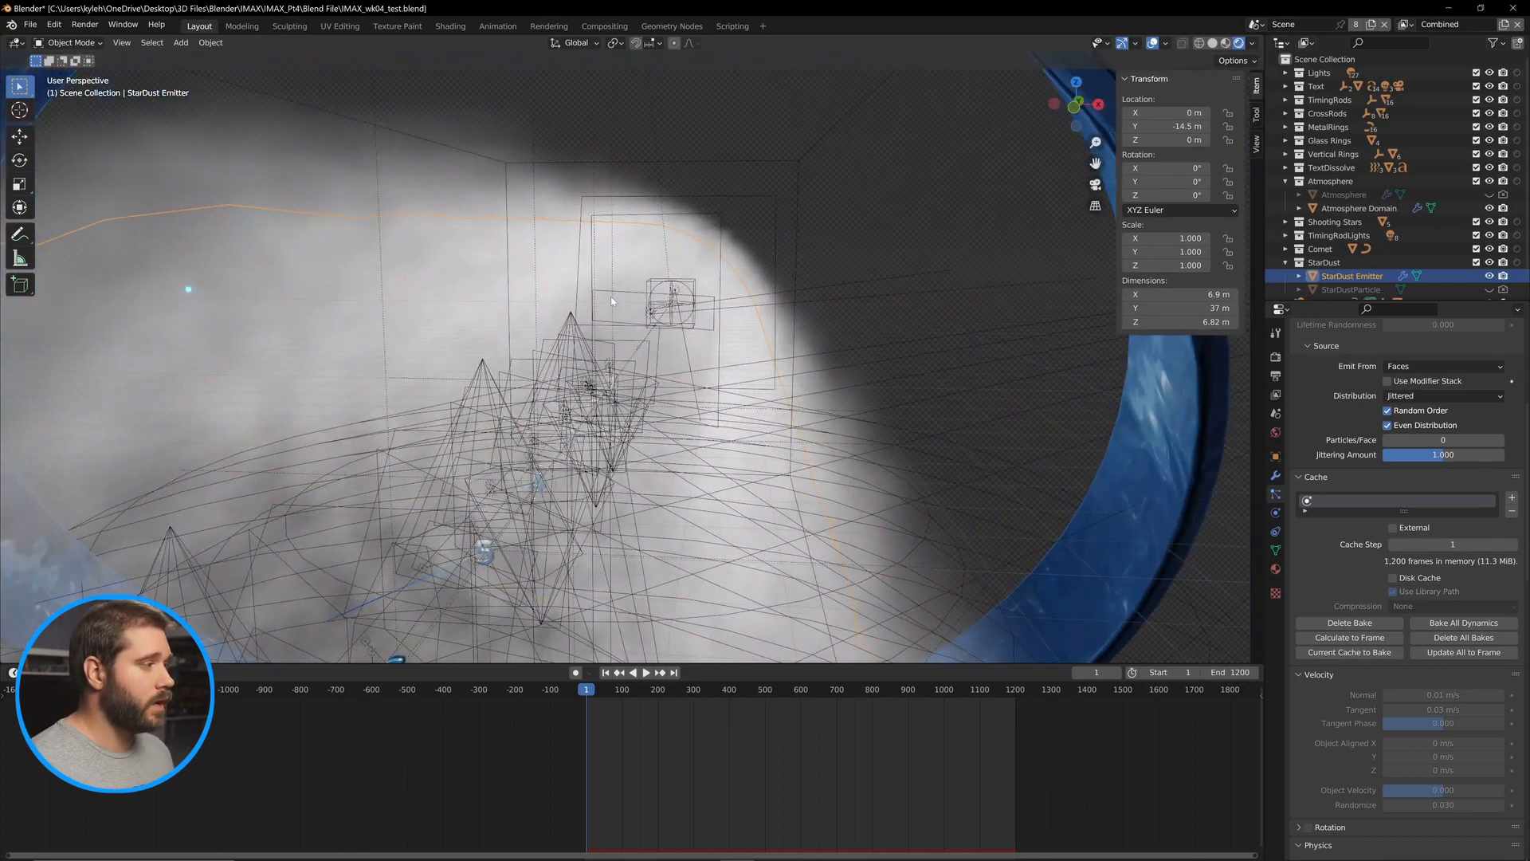
{"action": "key", "text": "KP_0"}
{"action": "left_click", "coordinate": [647, 368]}
{"action": "key", "text": "KP_Decimal"}
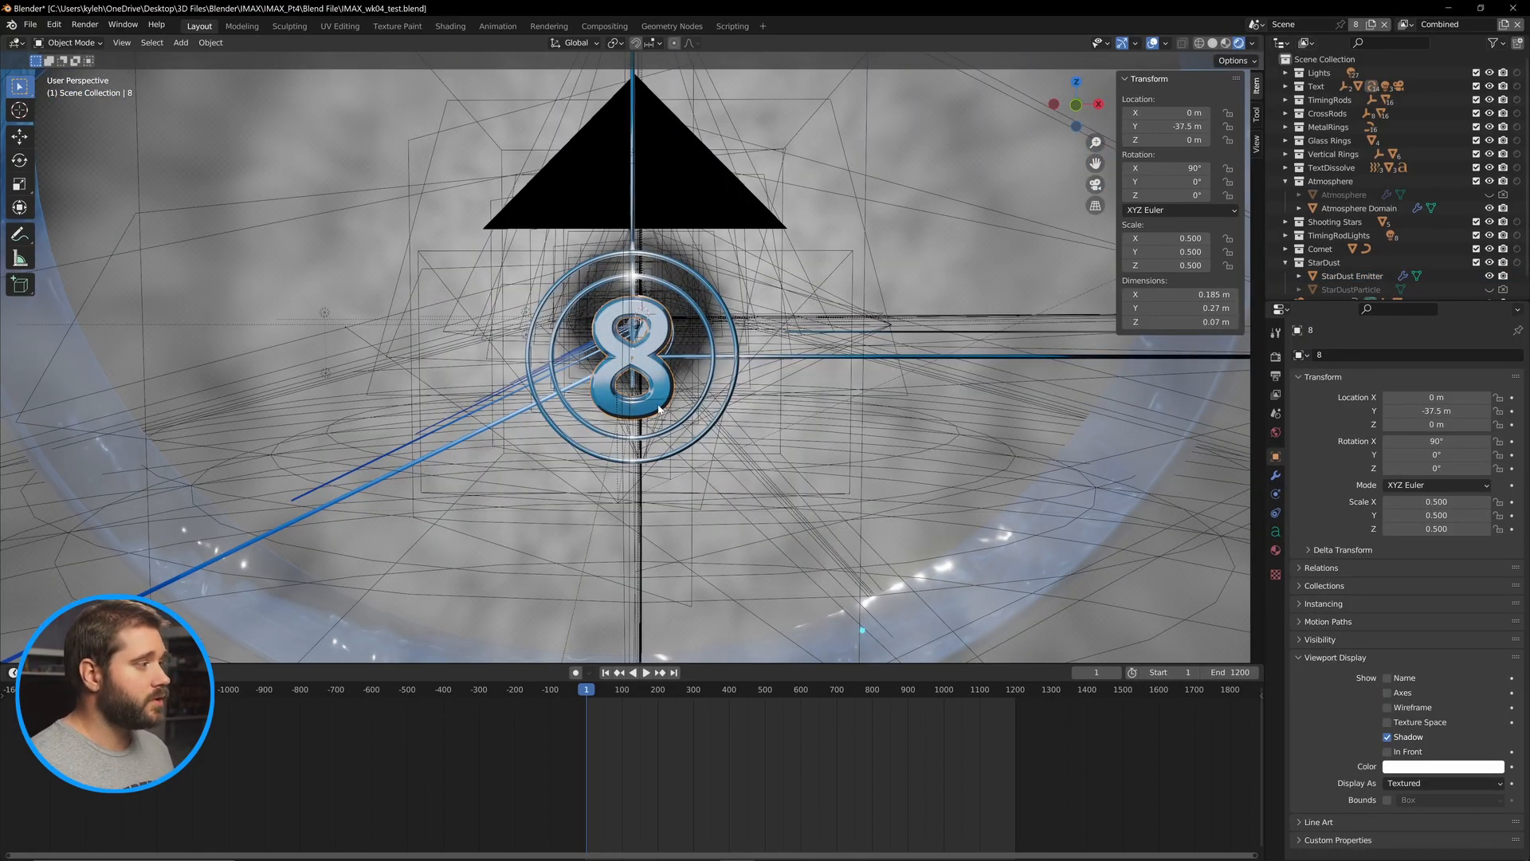
{"action": "key", "text": "Tab"}
{"action": "key", "text": "BackSpace"}
{"action": "type", "text": "gfgfgd"}
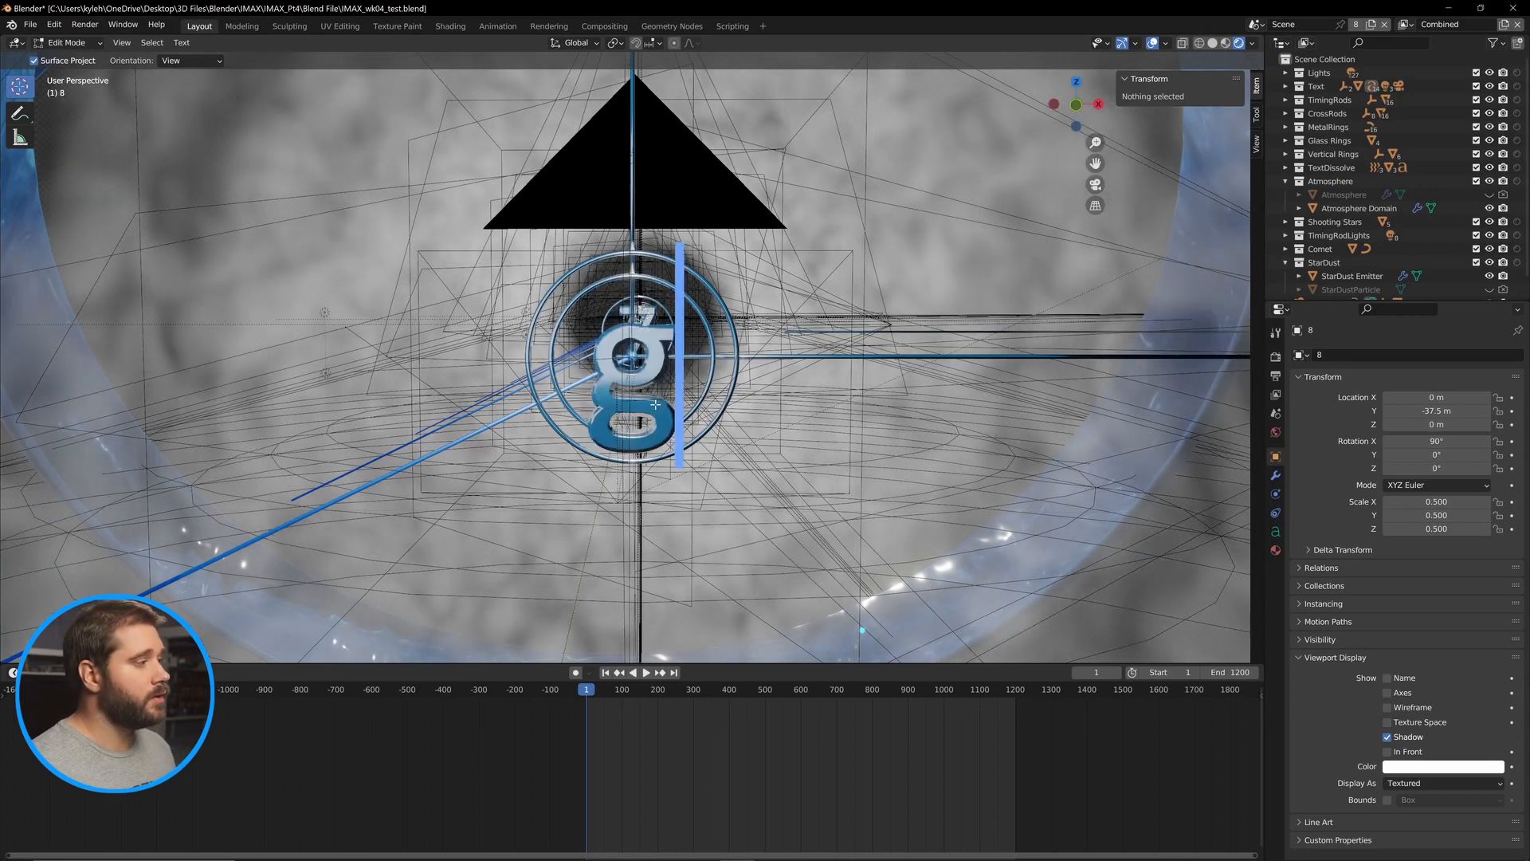
{"action": "key", "text": "BackSpace"}
{"action": "key", "text": "BackSpace"}
Try replacing the countdown number with 6, then restore the text to 8.
{"action": "key", "text": "BackSpace"}
{"action": "key", "text": "BackSpace"}
{"action": "key", "text": "BackSpace"}
{"action": "key", "text": "BackSpace"}
{"action": "type", "text": "gfgf"}
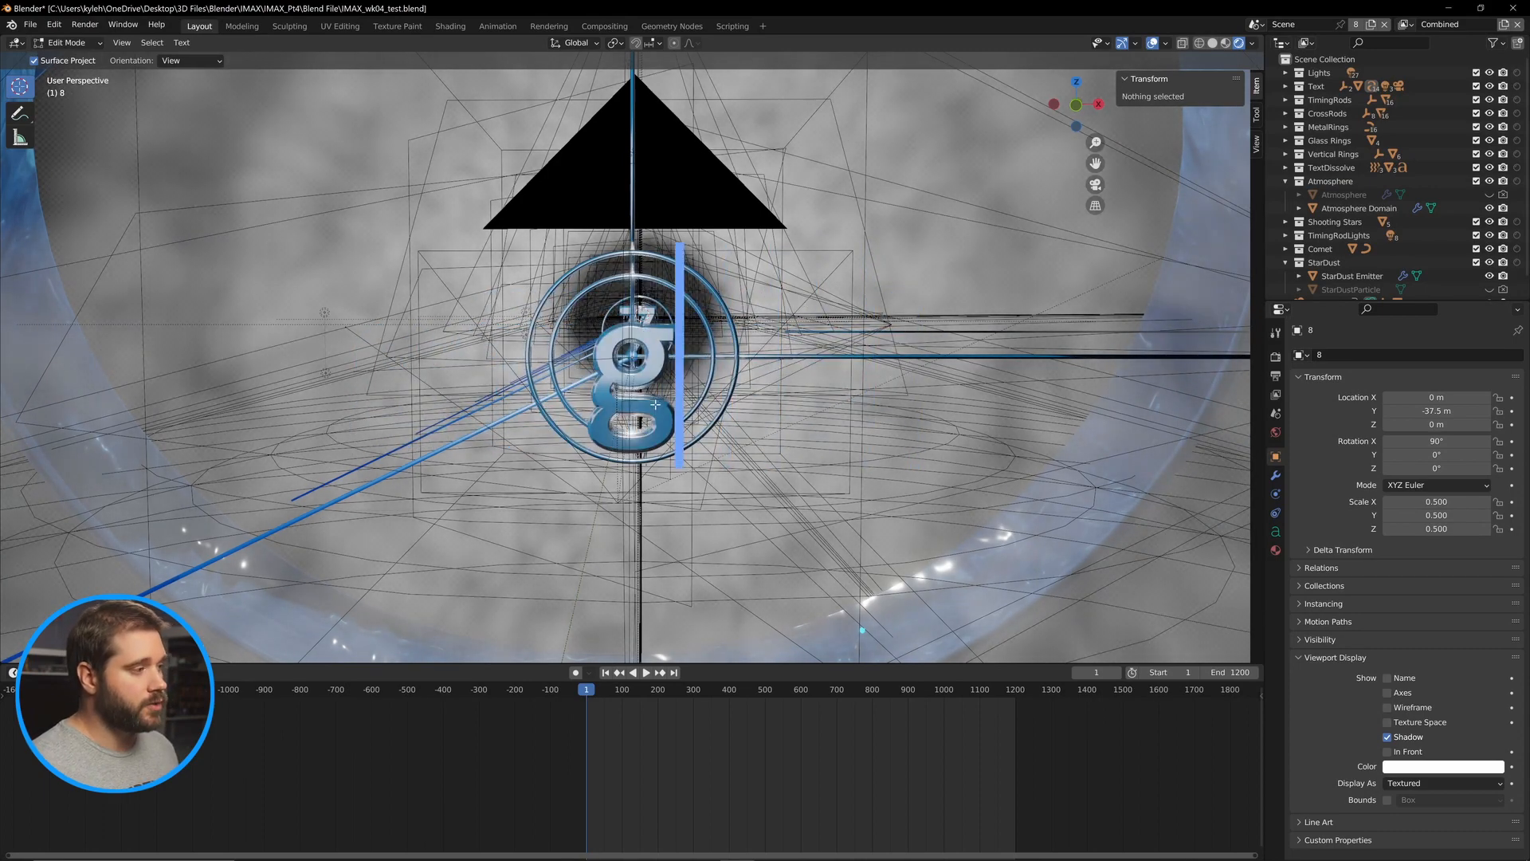
{"action": "key", "text": "BackSpace"}
{"action": "key", "text": "BackSpace"}
{"action": "key", "text": "BackSpace"}
{"action": "key", "text": "BackSpace"}
{"action": "type", "text": "6"}
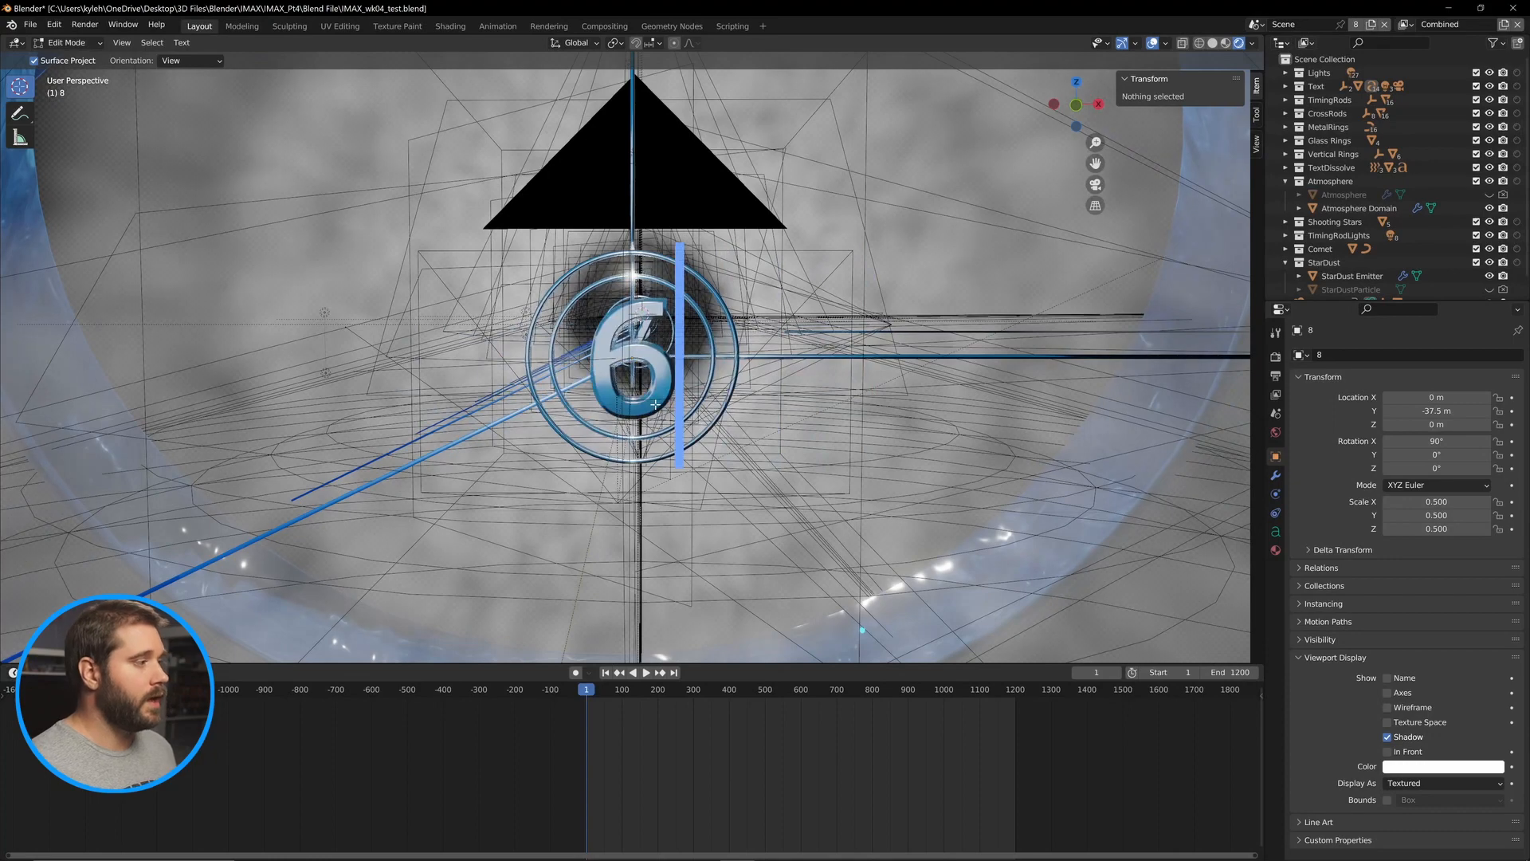
{"action": "key", "text": "BackSpace"}
{"action": "type", "text": "8"}
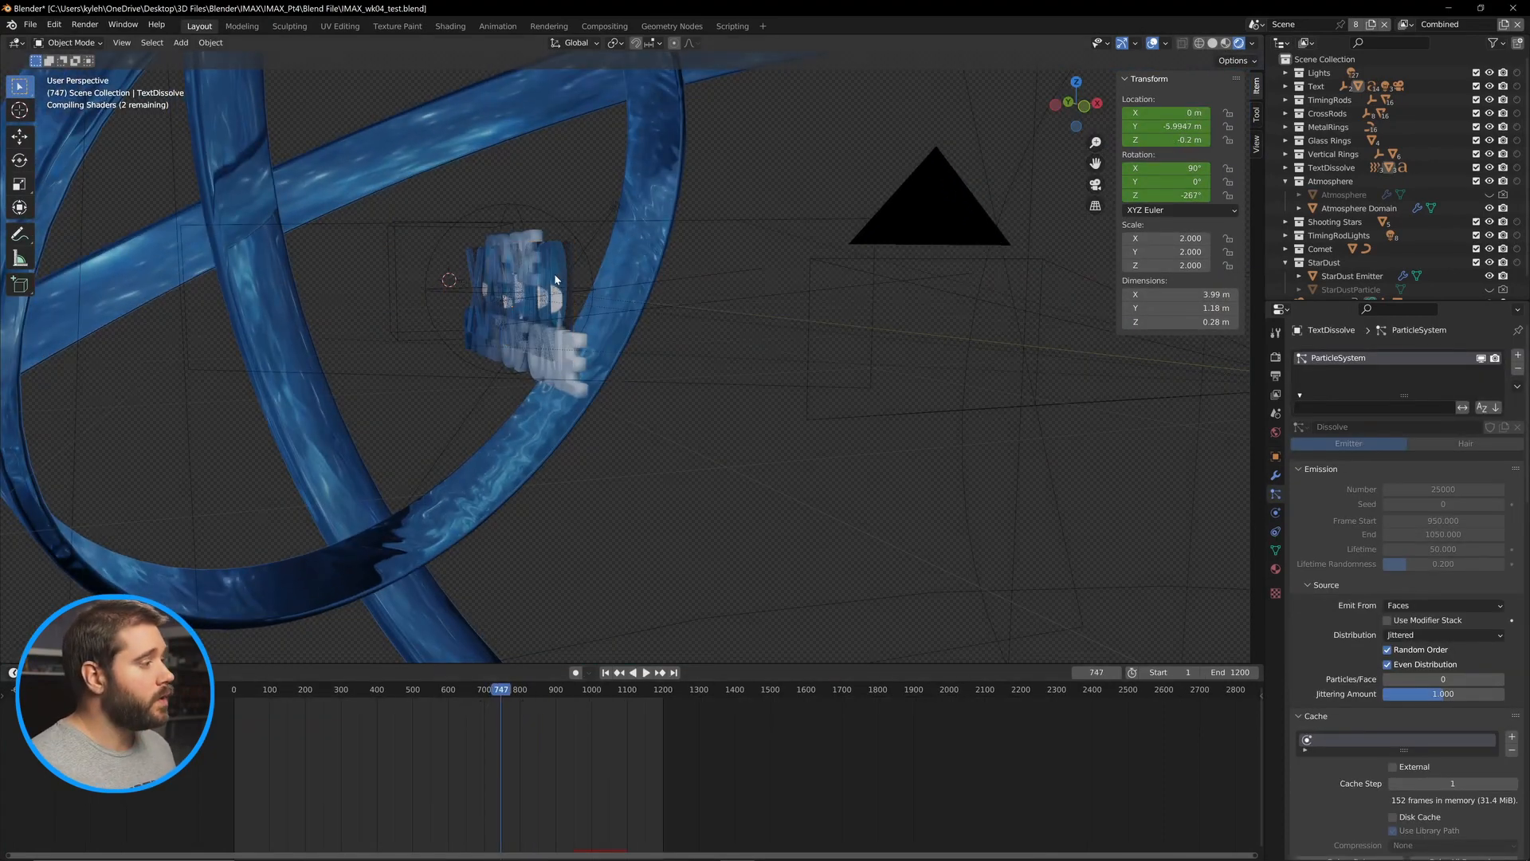
Check the FINAL text object in edit mode, then delete the TextDissolve particle object.
{"action": "left_click", "coordinate": [555, 279]}
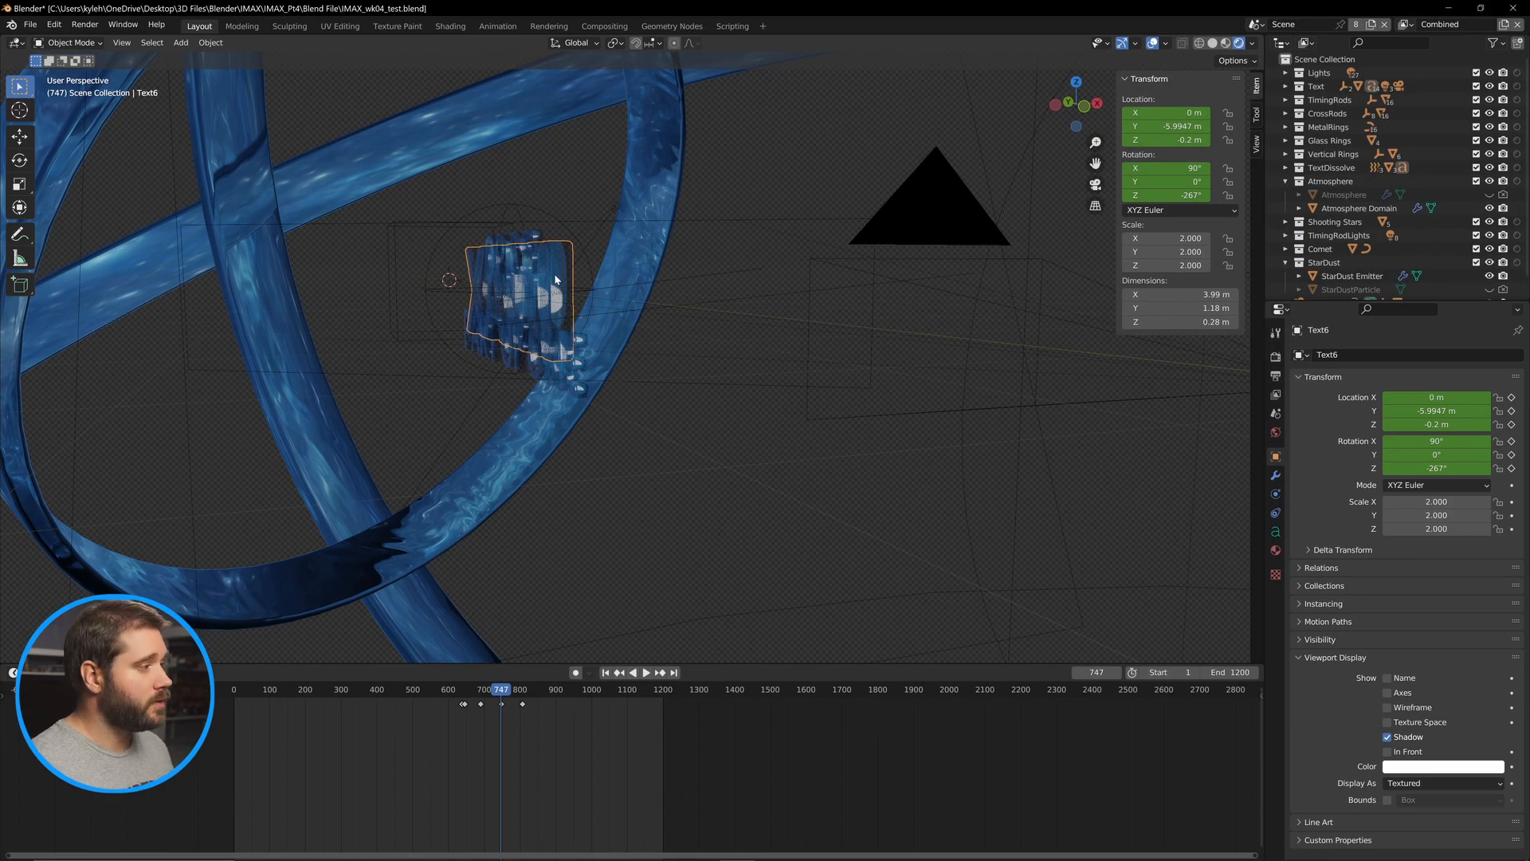
{"action": "key", "text": "Tab"}
{"action": "key", "text": "Left"}
{"action": "key", "text": "Left"}
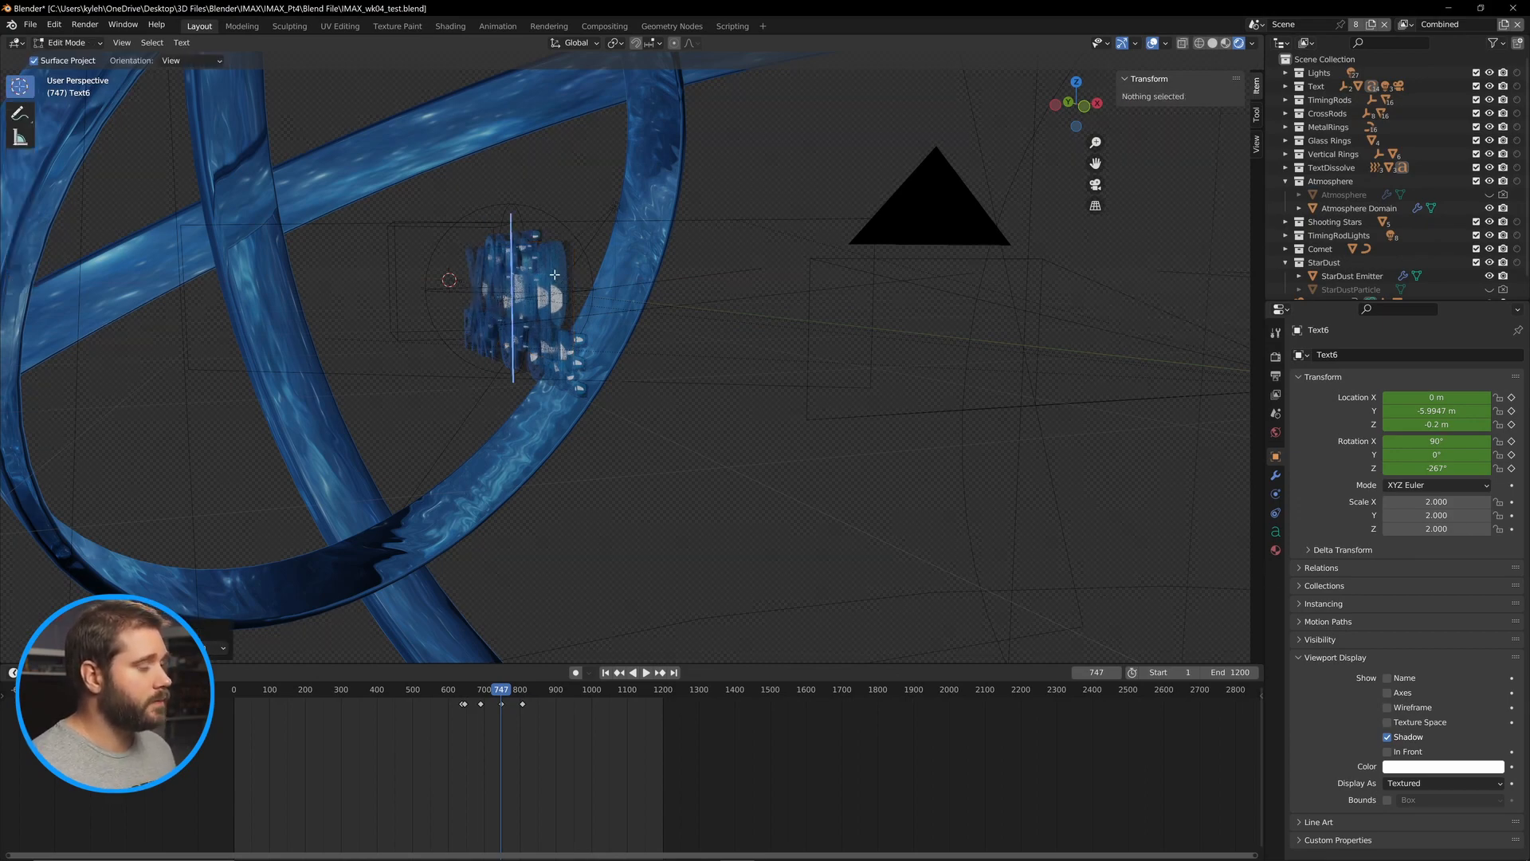
{"action": "key", "text": "Right"}
{"action": "key", "text": "Right"}
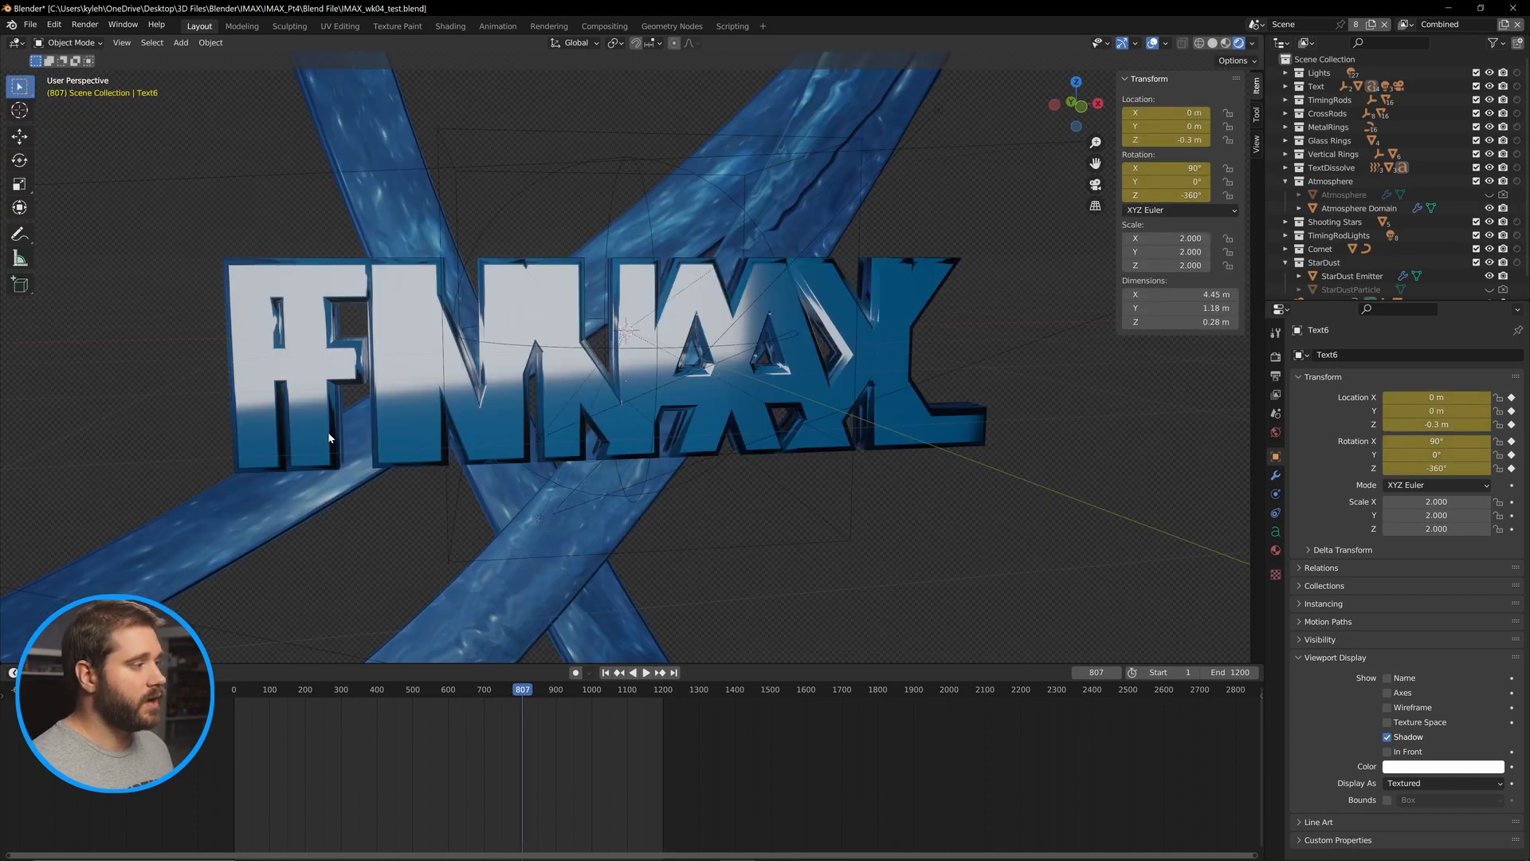
{"action": "left_click", "coordinate": [330, 399]}
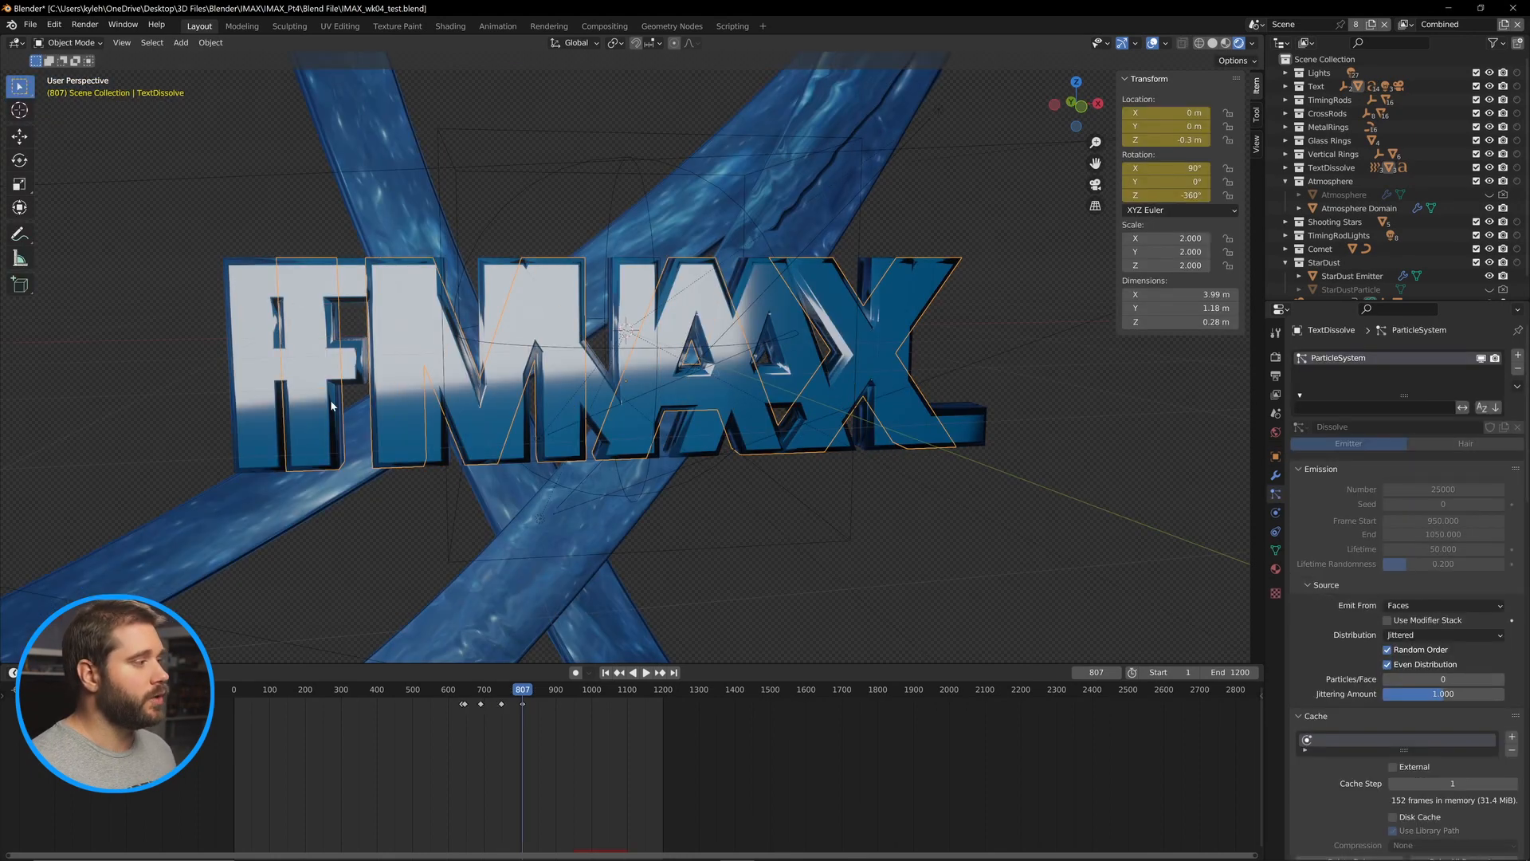
{"action": "key", "text": "Delete"}
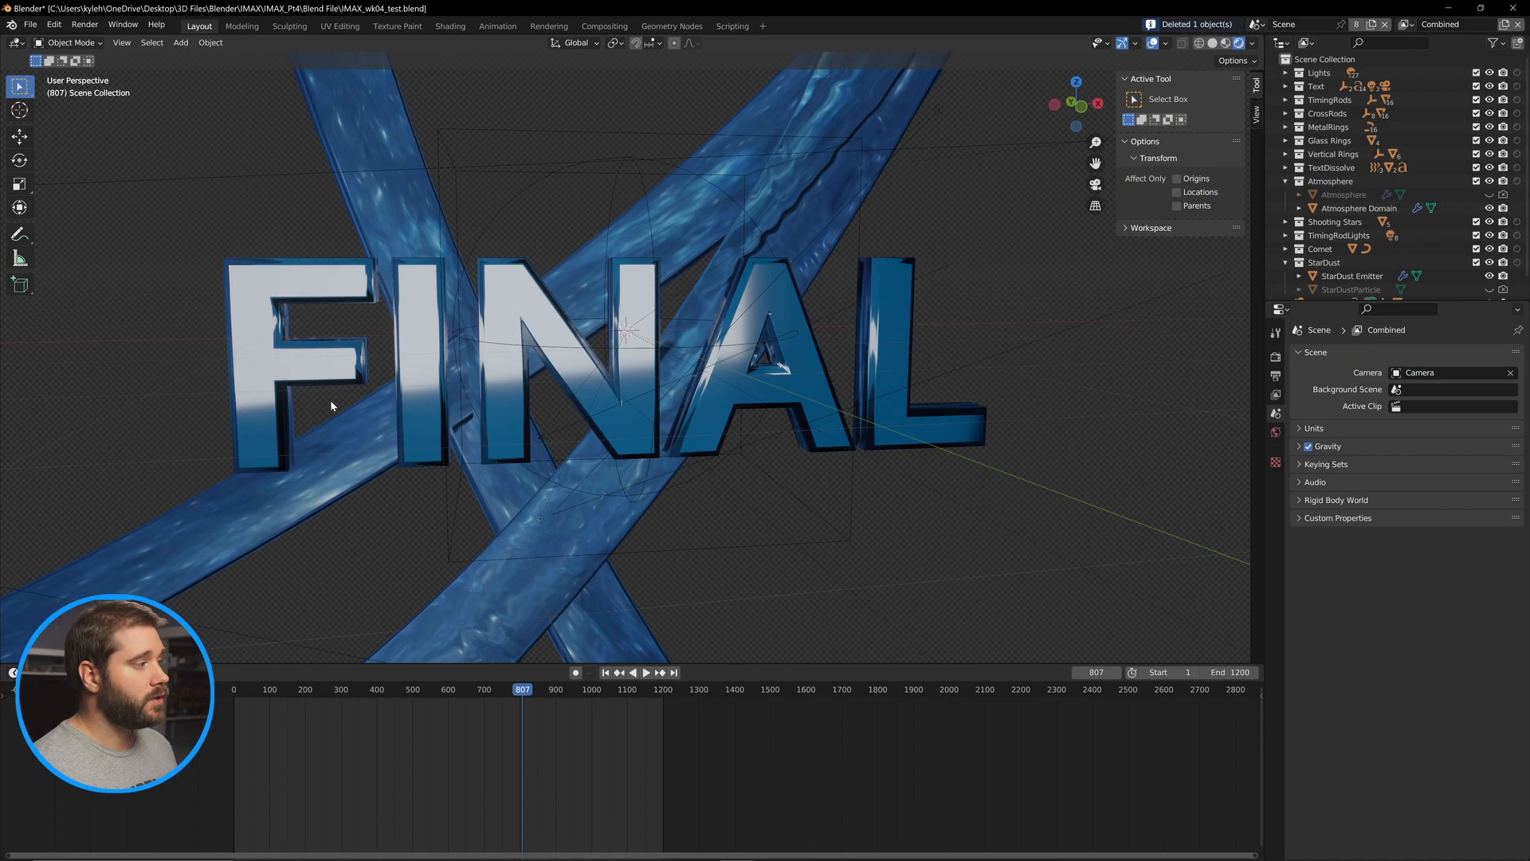
Duplicate the FINAL text object in place and rename the copy Dissolve.
{"action": "left_click", "coordinate": [327, 357]}
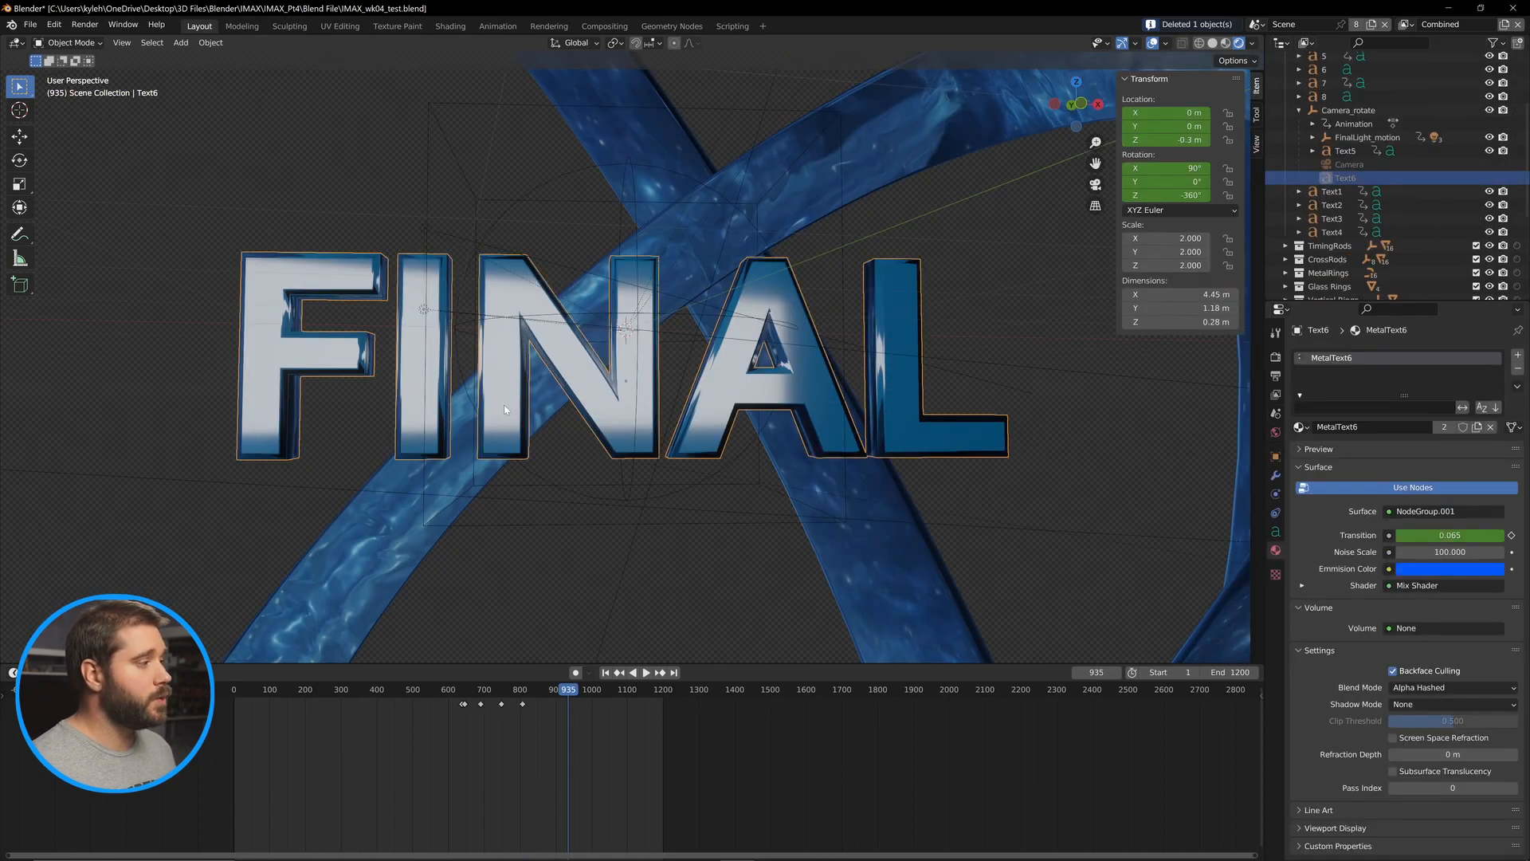
{"action": "key", "text": "shift+d"}
{"action": "right_click", "coordinate": [604, 399]}
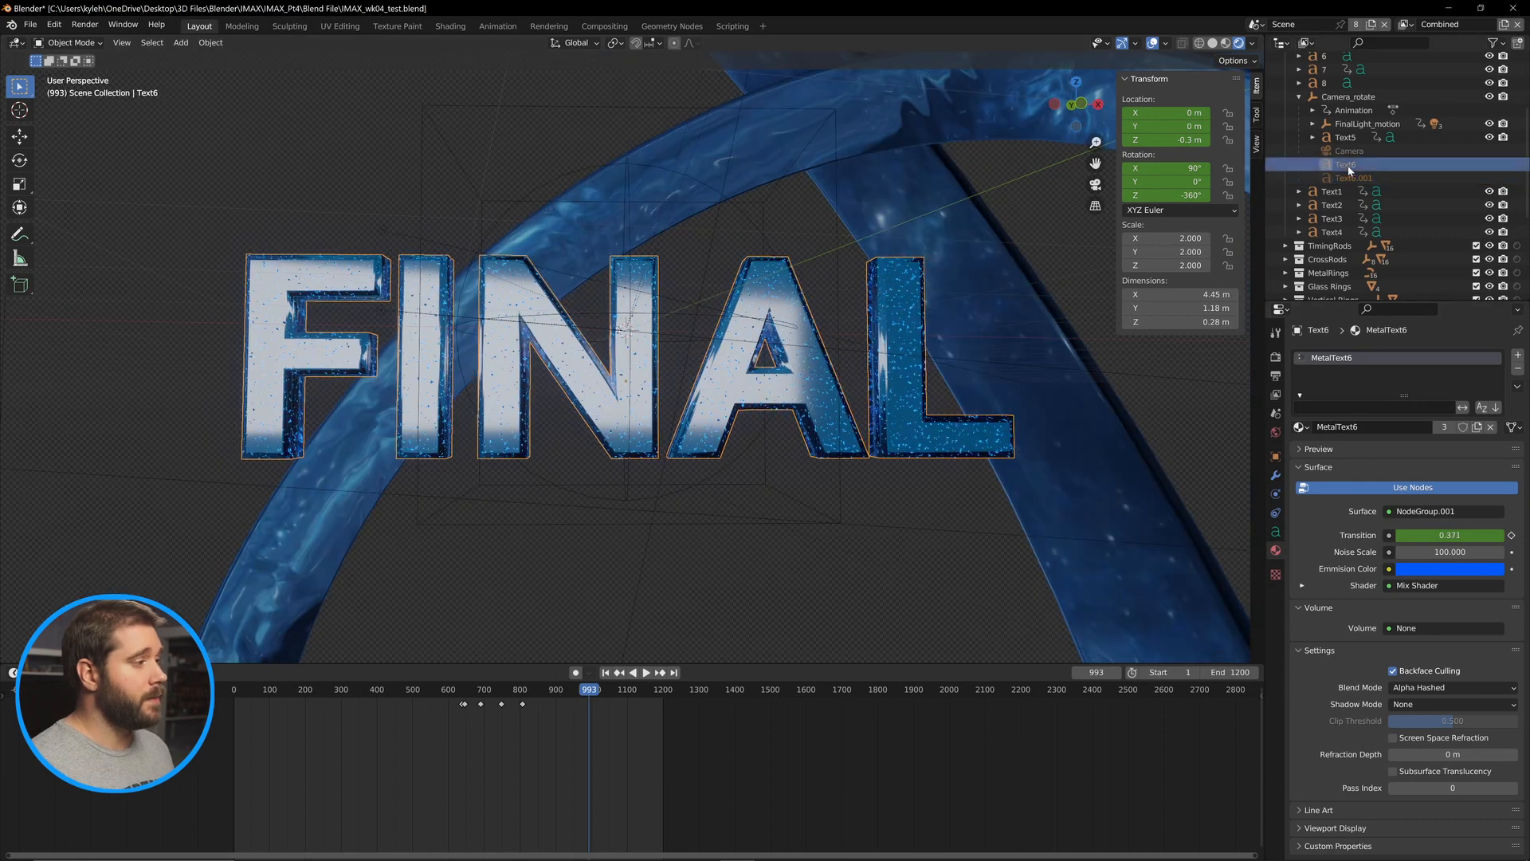
{"action": "key", "text": "F2"}
{"action": "type", "text": "D"}
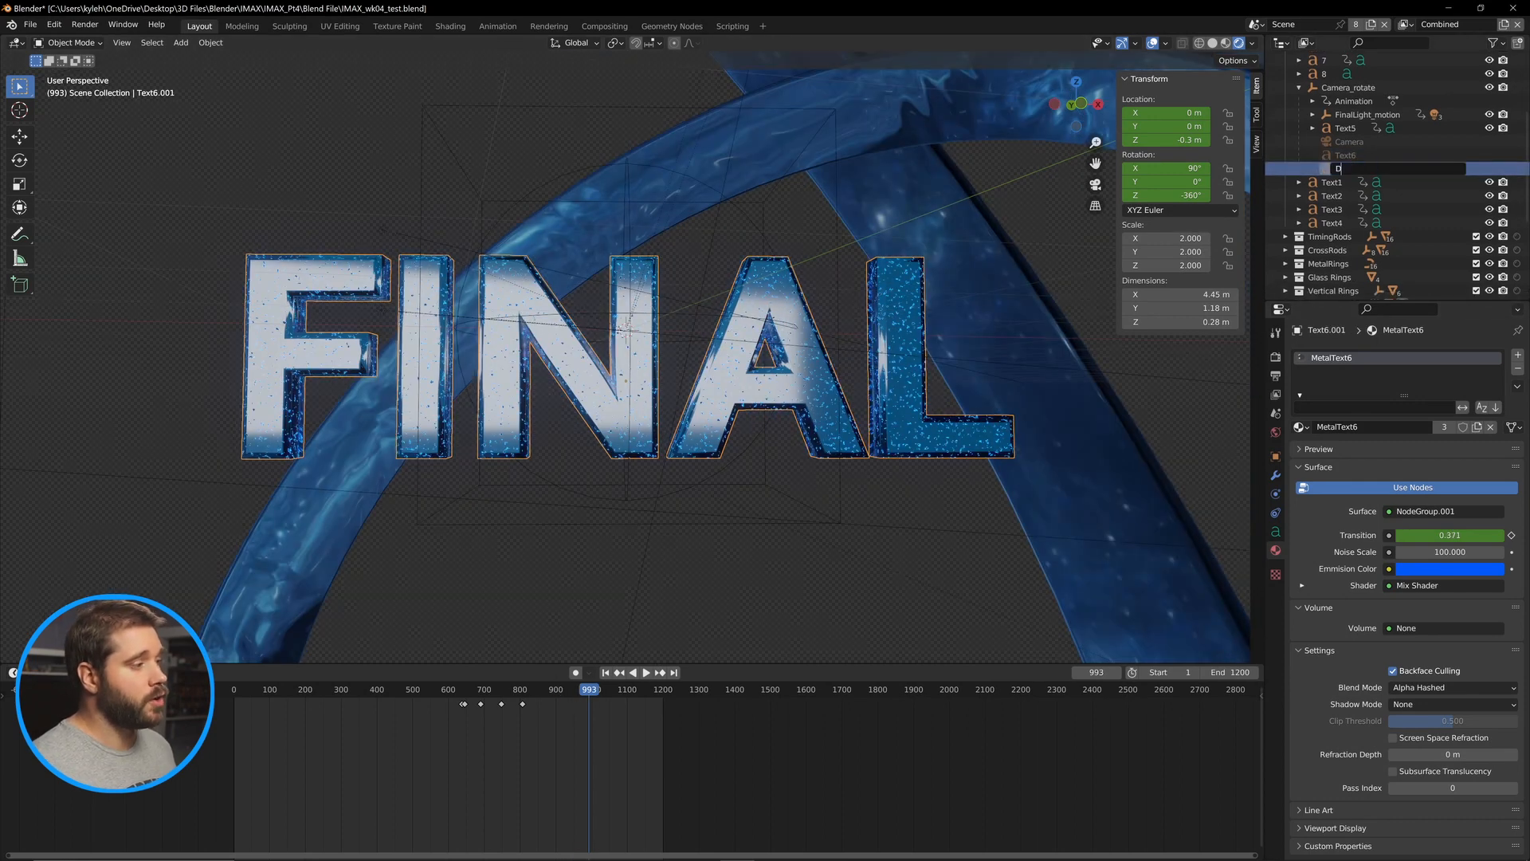
{"action": "type", "text": "issolve"}
{"action": "key", "text": "Return"}
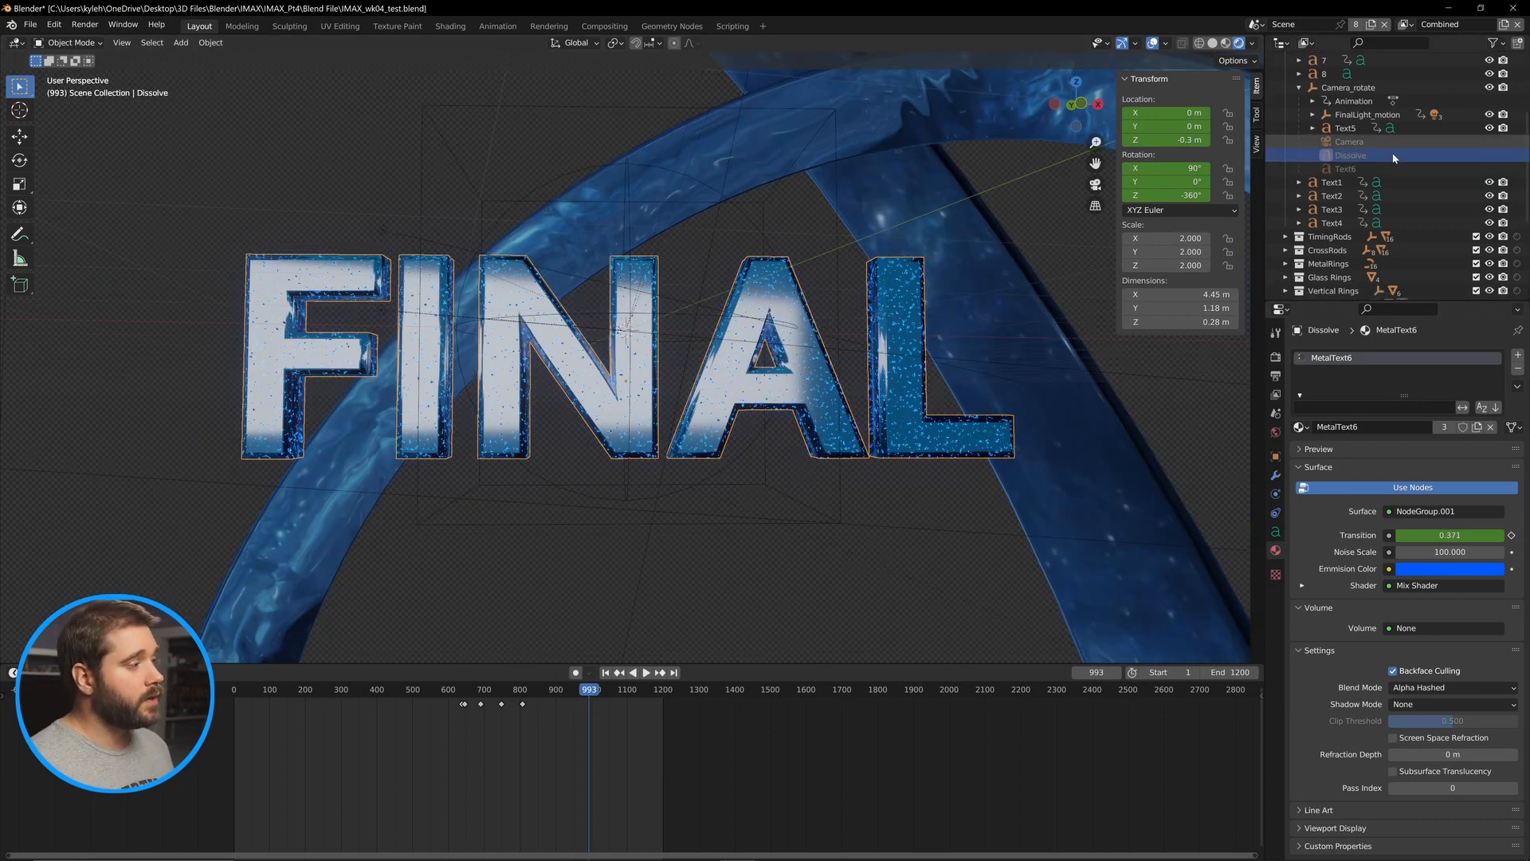
Convert the Dissolve object to a mesh and add a particle system using the existing Dissolve particle settings.
{"action": "right_click", "coordinate": [901, 316]}
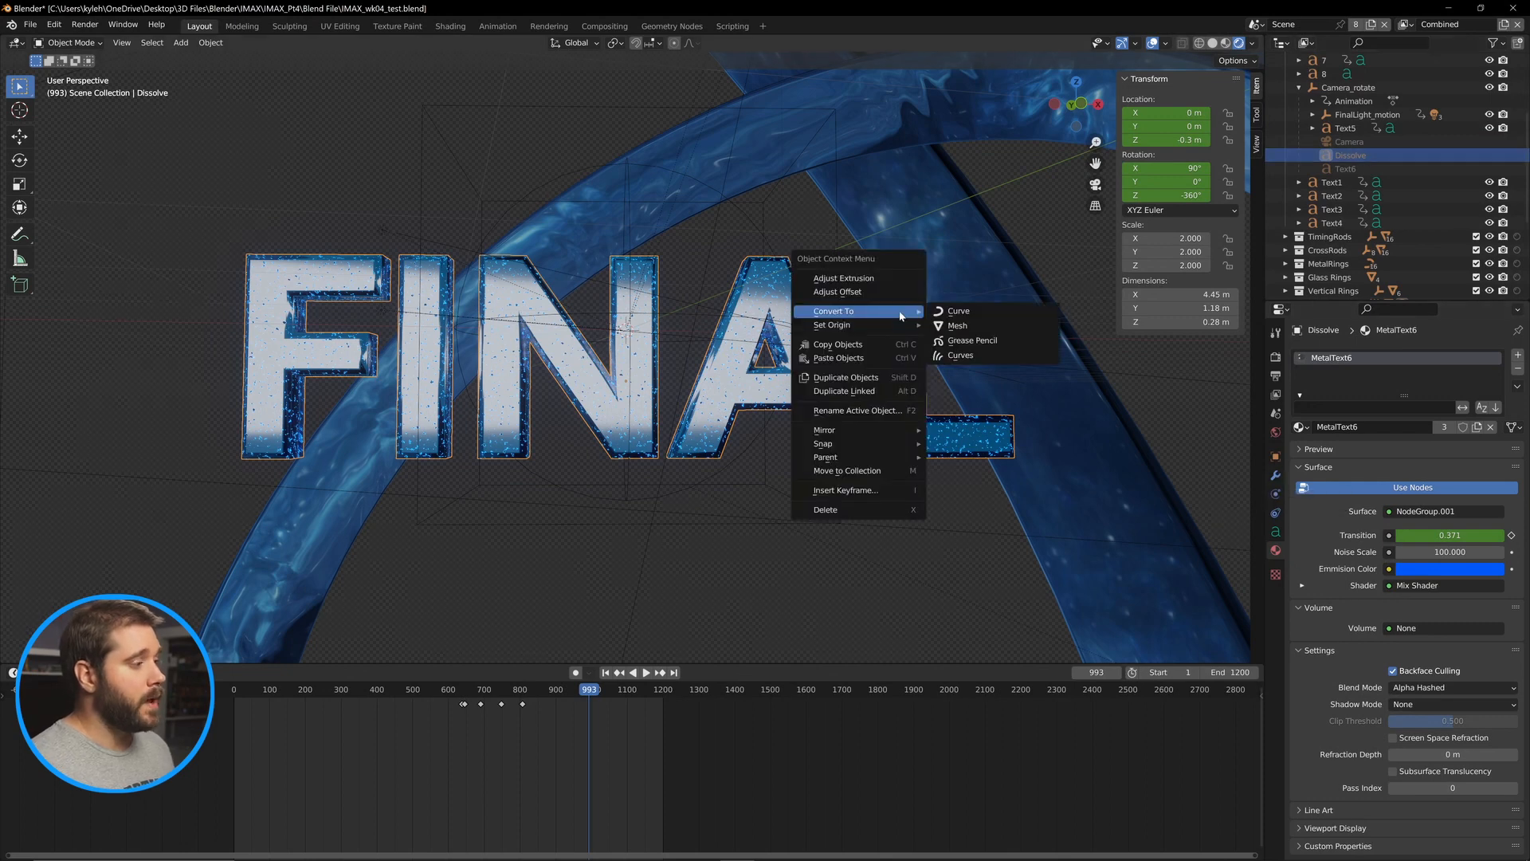
{"action": "left_click", "coordinate": [960, 326]}
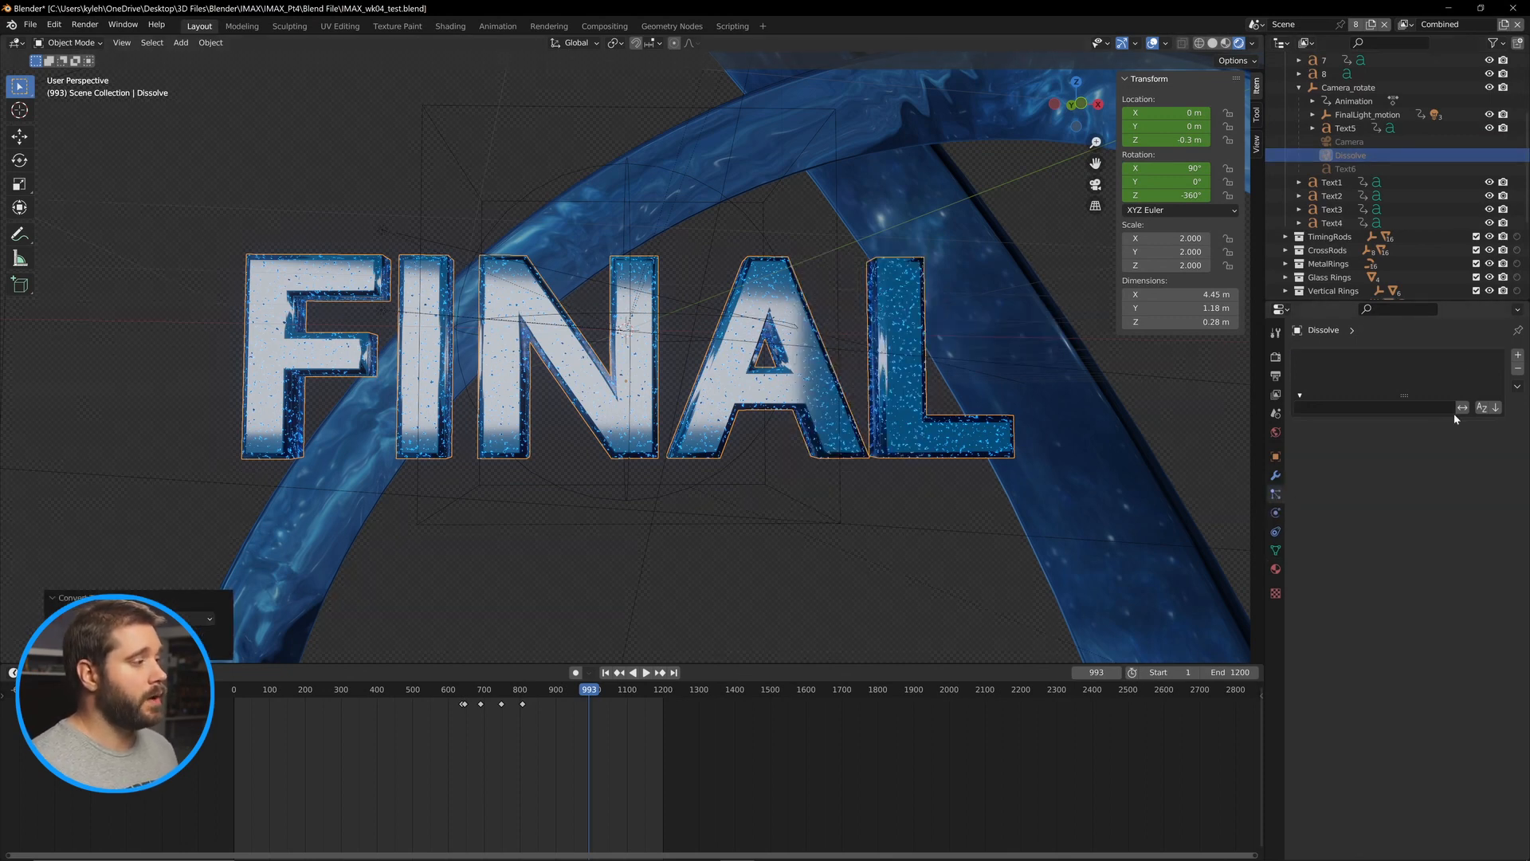
{"action": "left_click", "coordinate": [1516, 356]}
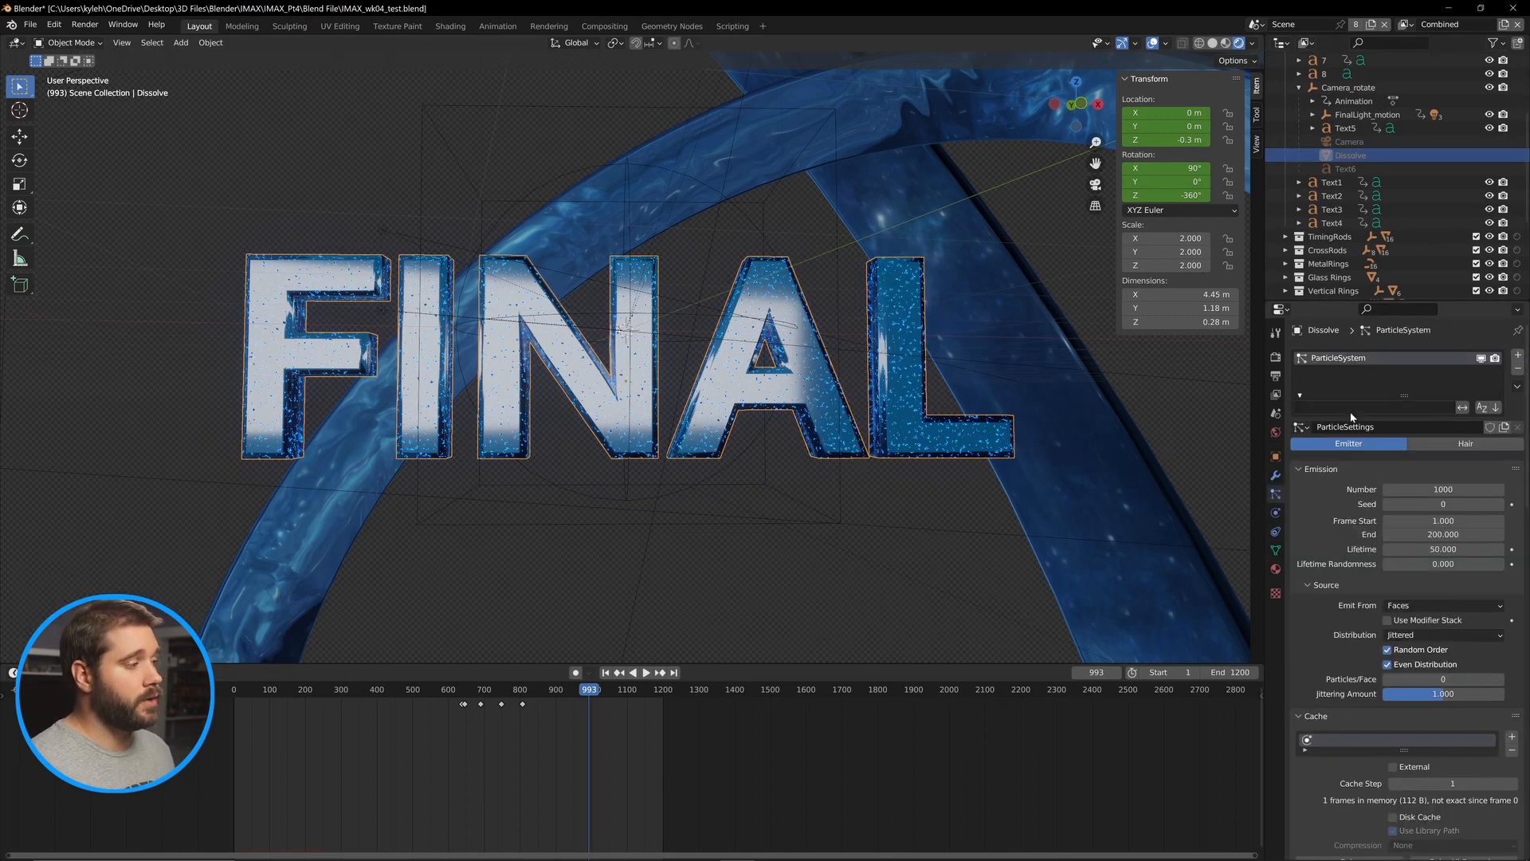
{"action": "left_click", "coordinate": [1305, 428]}
{"action": "left_click", "coordinate": [1315, 456]}
Play back and scrub the timeline to preview the FINAL text dissolving into particles.
{"action": "left_click", "coordinate": [580, 698]}
{"action": "key", "text": "space"}
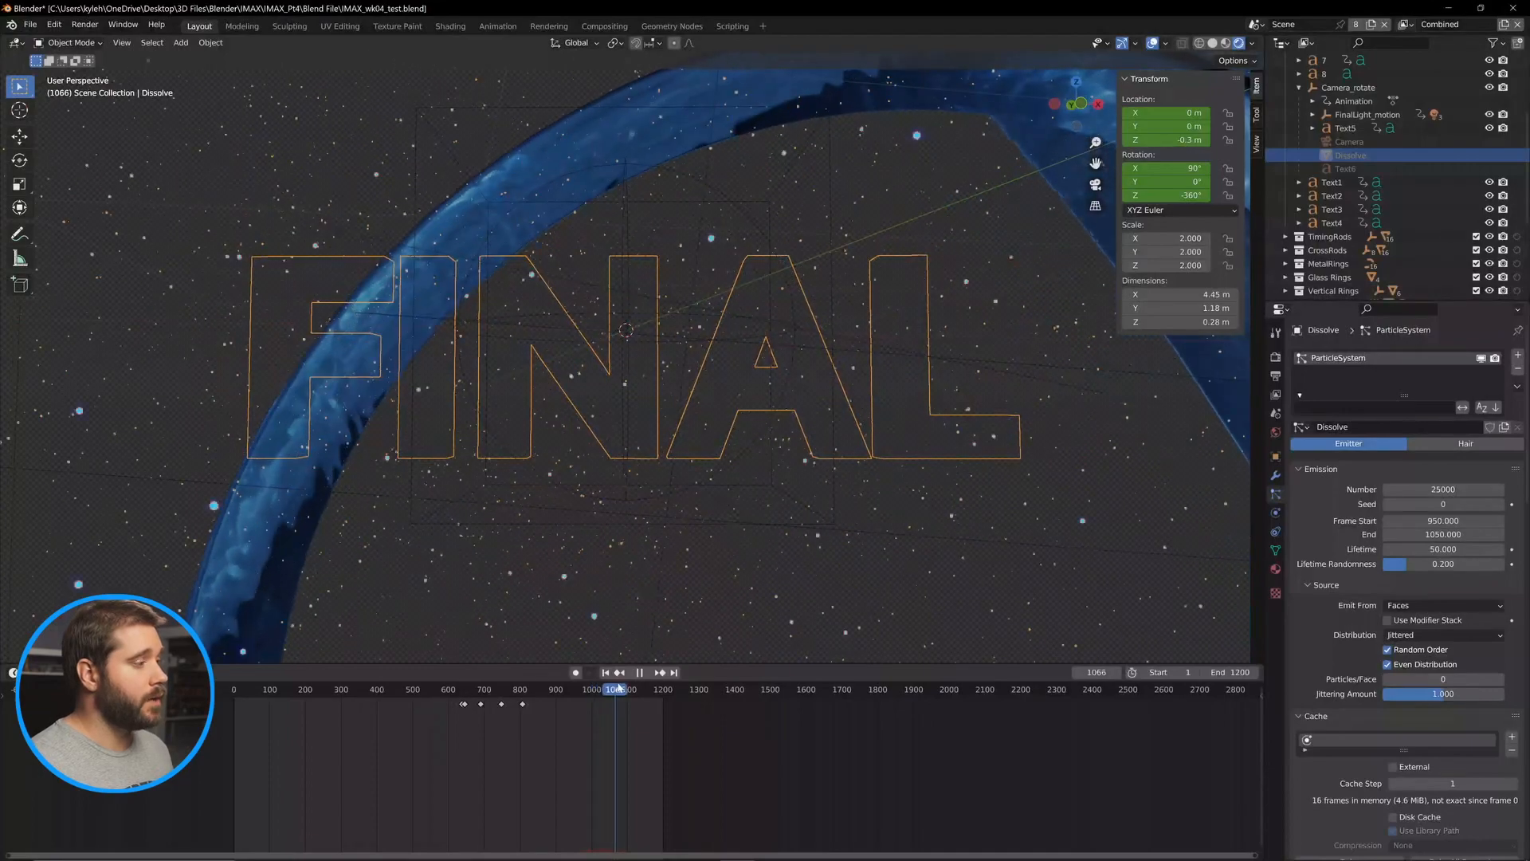
{"action": "key", "text": "Escape"}
{"action": "left_click", "coordinate": [640, 673]}
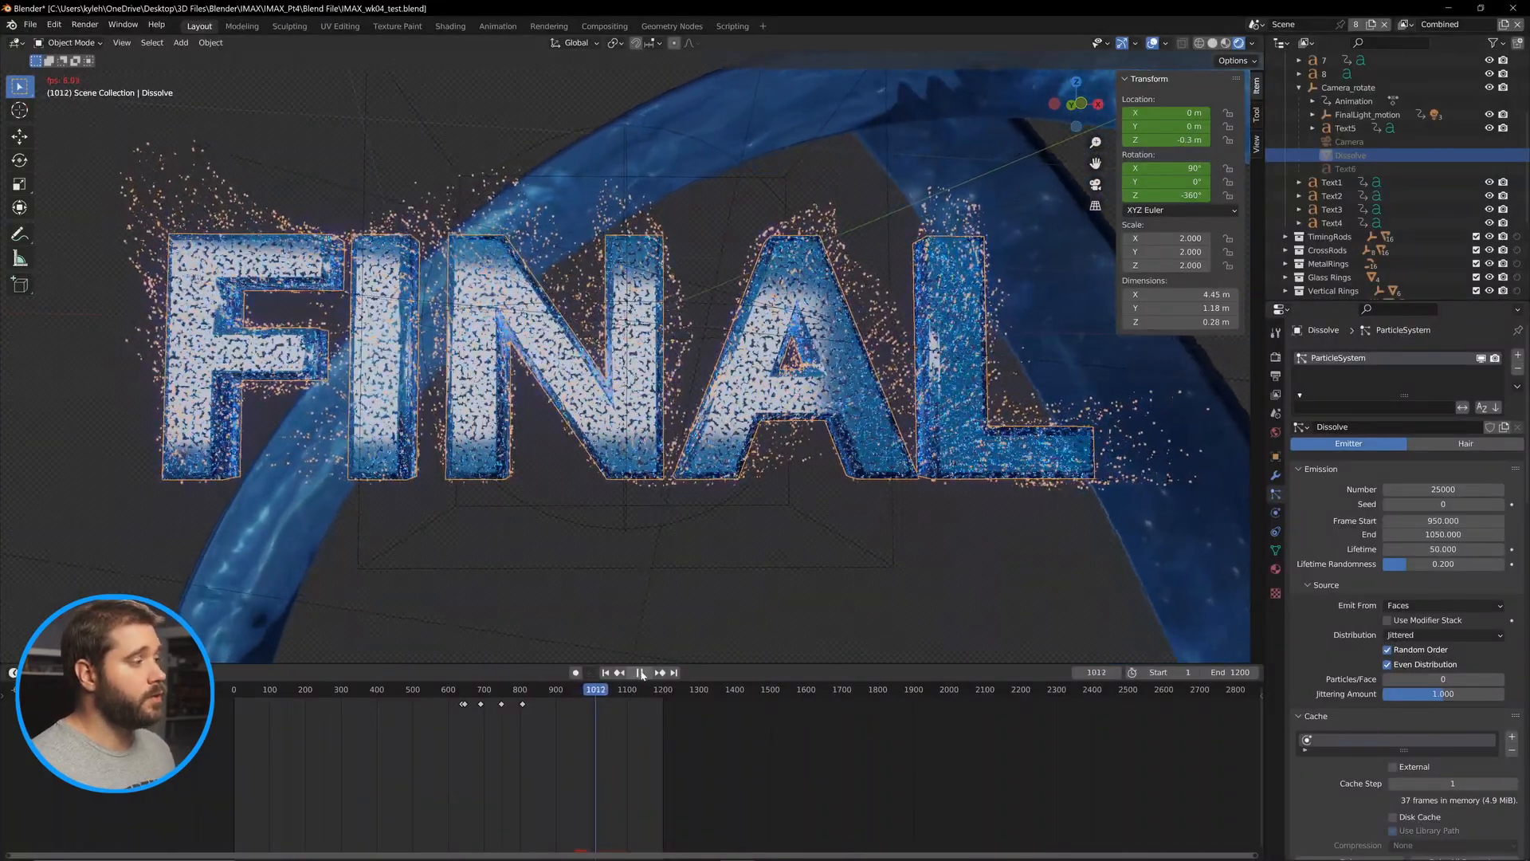
{"action": "left_click", "coordinate": [641, 673]}
{"action": "scroll", "coordinate": [648, 355], "scroll_direction": "down", "scroll_amount": 13}
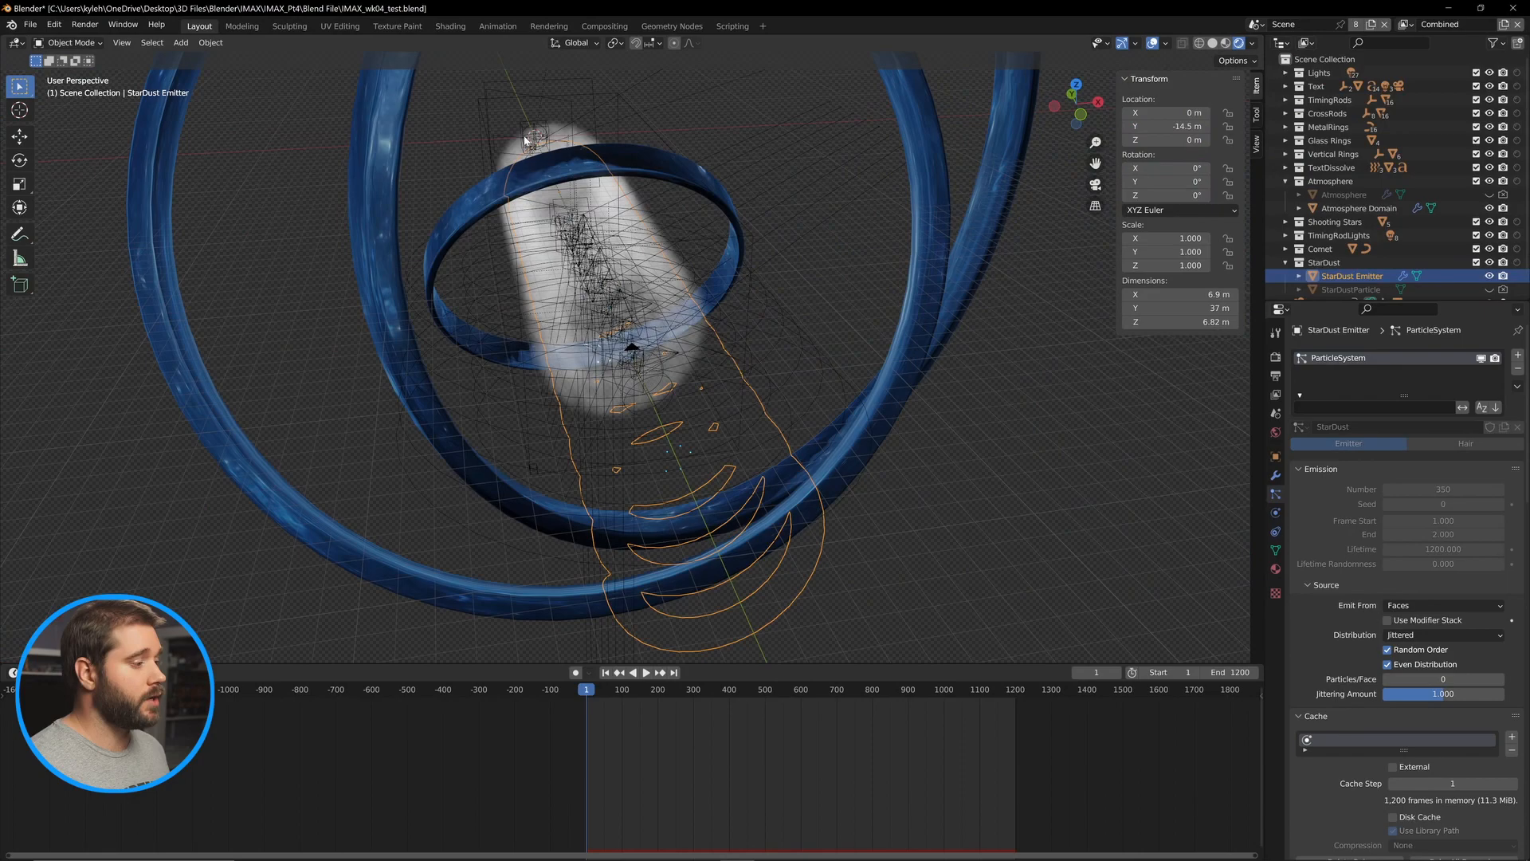
{"action": "left_click", "coordinate": [524, 136]}
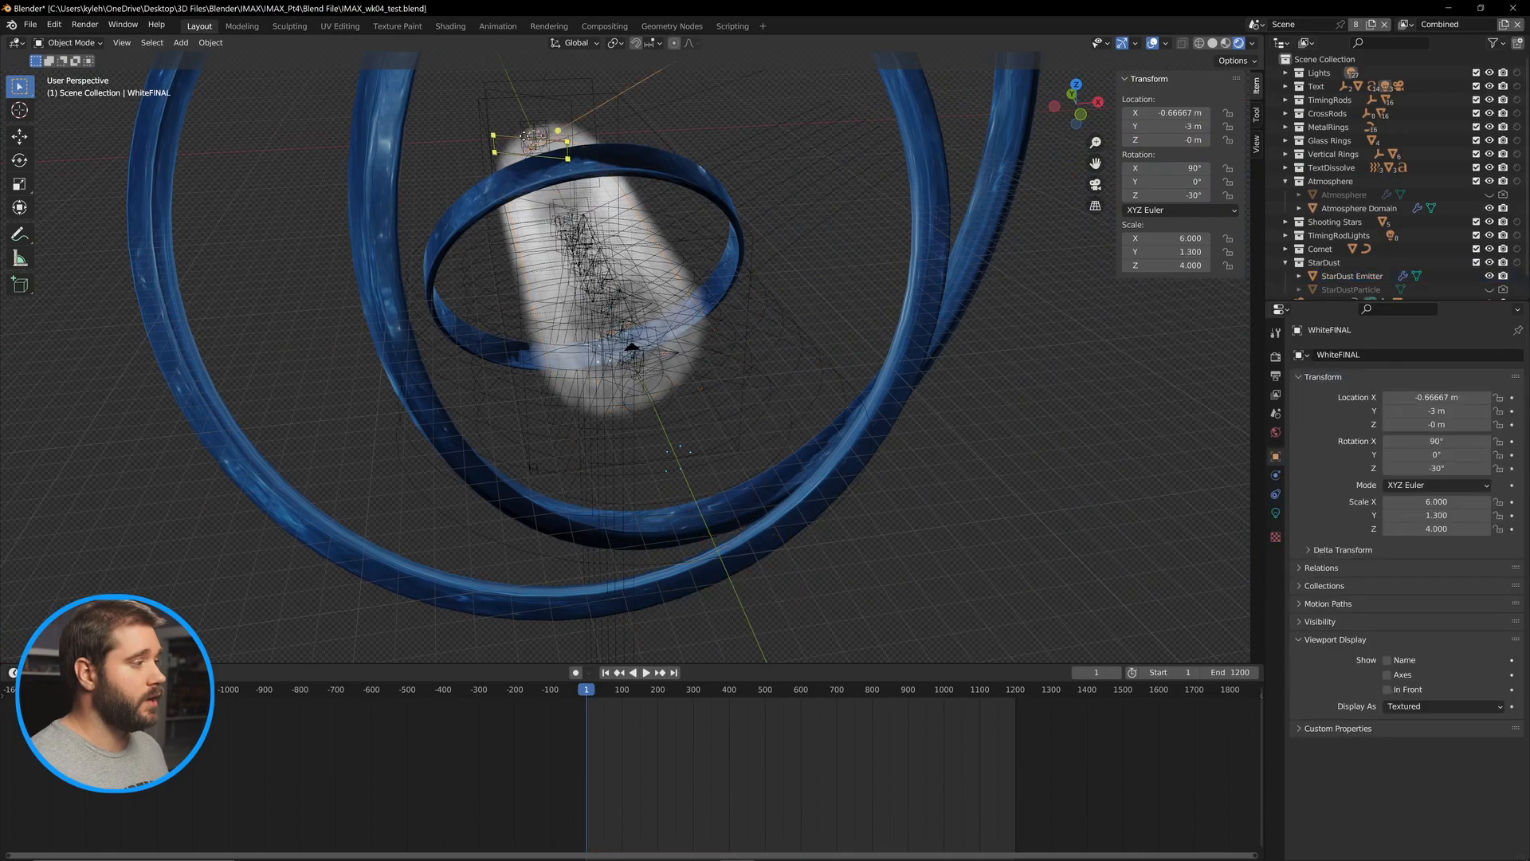
{"action": "left_click", "coordinate": [984, 695]}
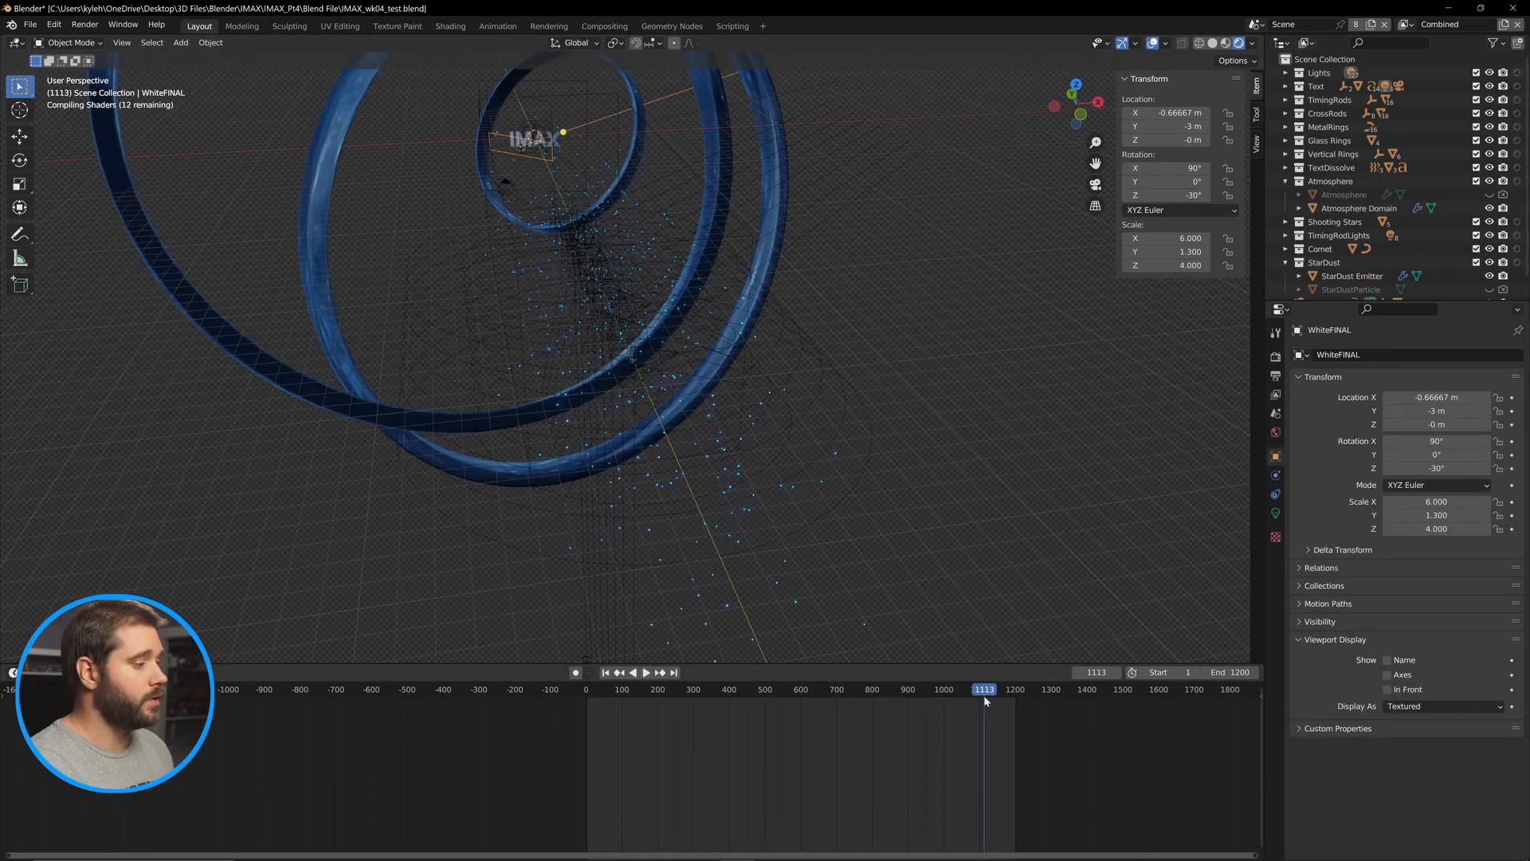